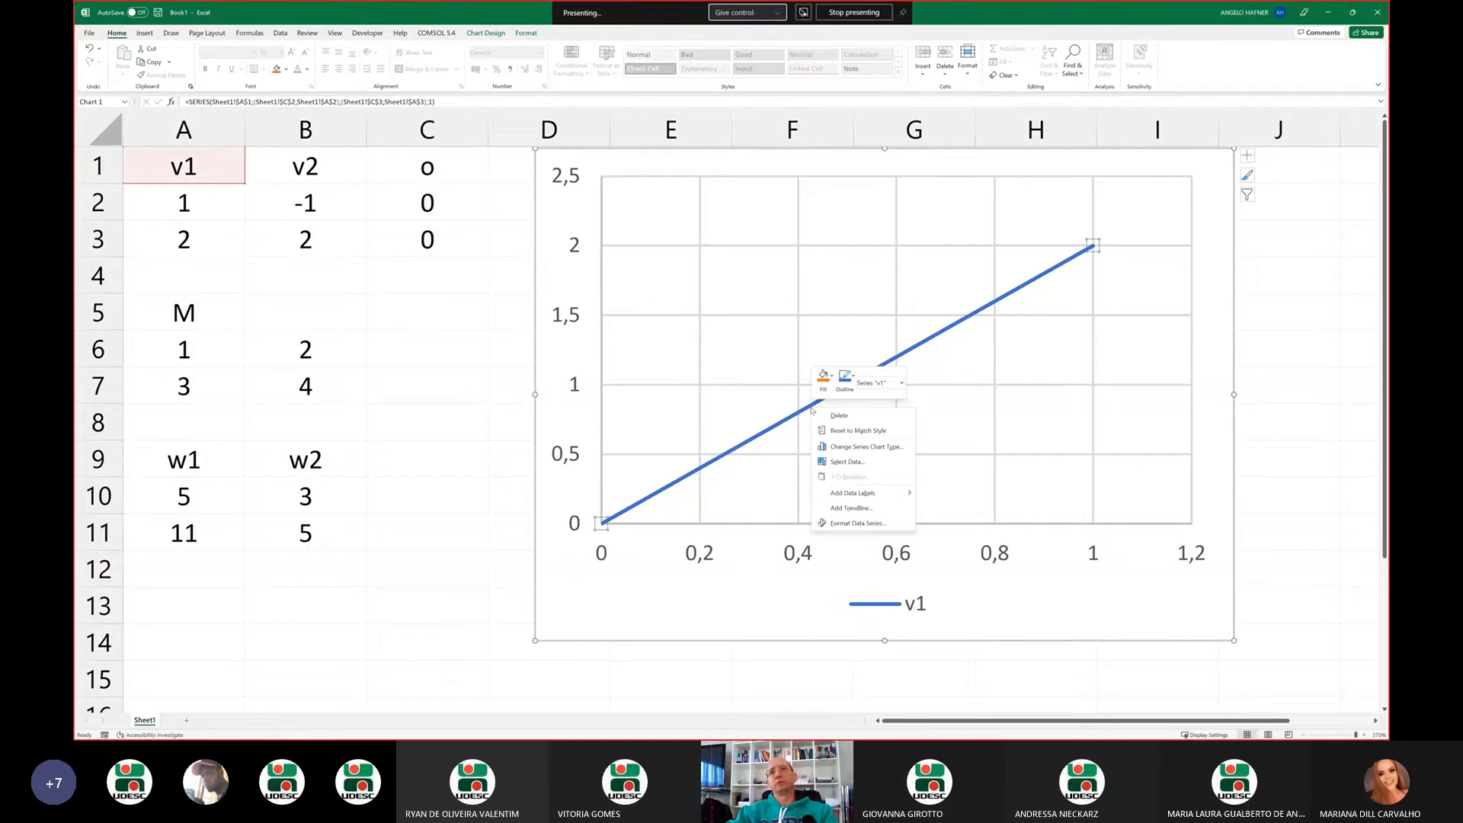
Open the line formatting of the v1 series and give its end a stealth arrowhead
{"action": "left_click", "coordinate": [872, 524]}
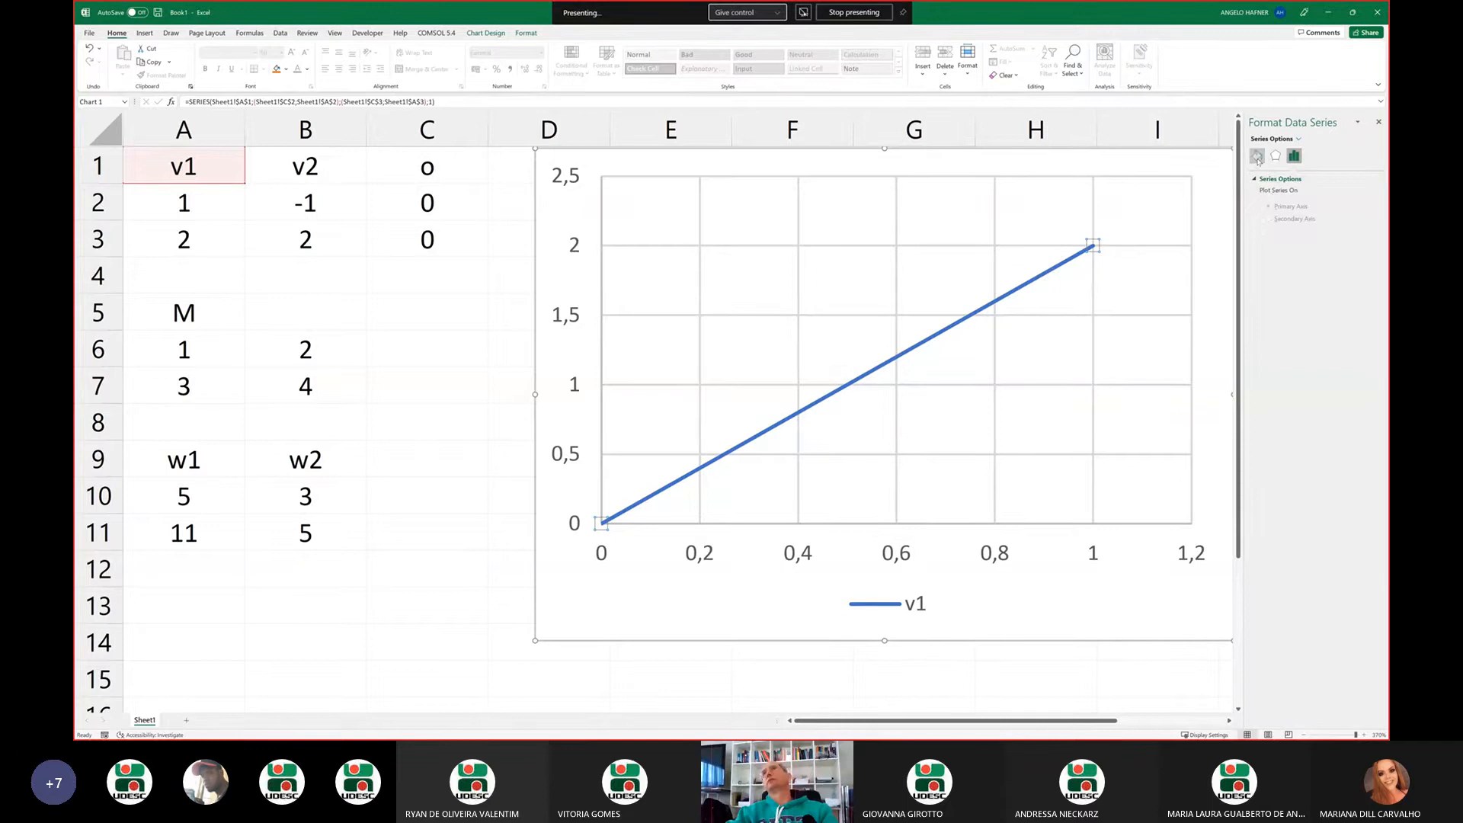
{"action": "left_click", "coordinate": [1258, 156]}
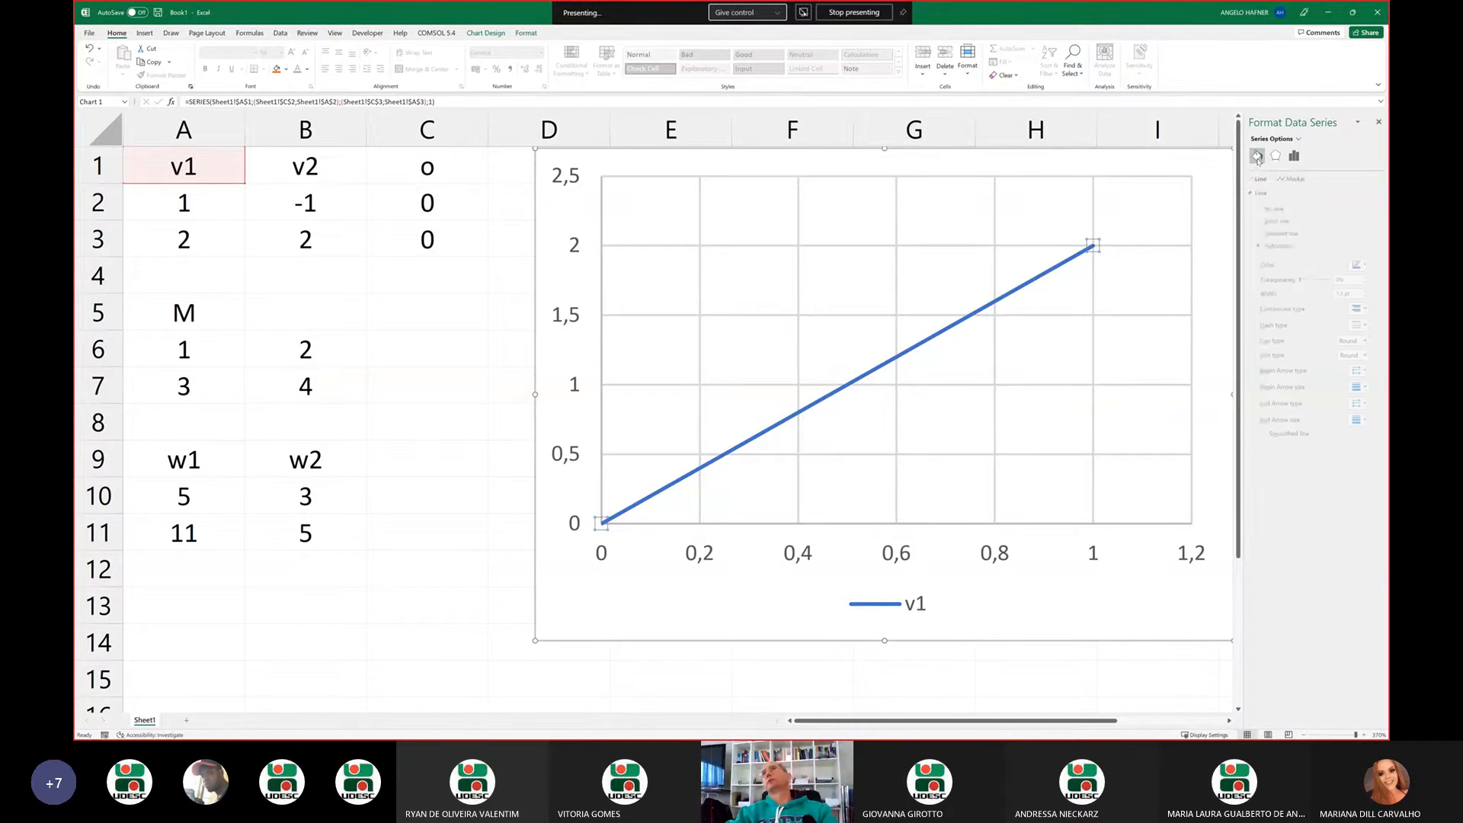
{"action": "left_click", "coordinate": [1368, 405]}
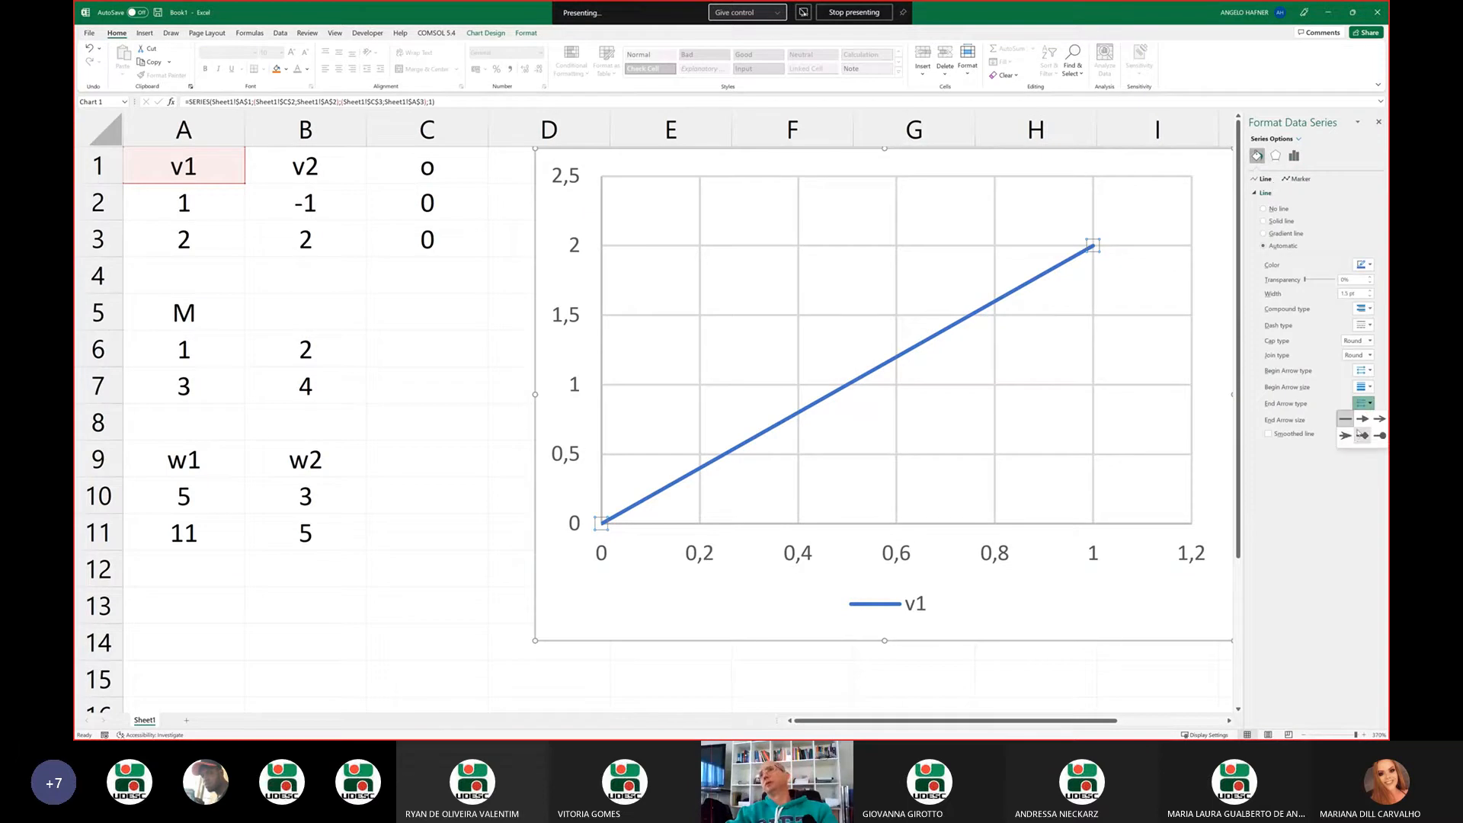
{"action": "left_click", "coordinate": [1346, 436]}
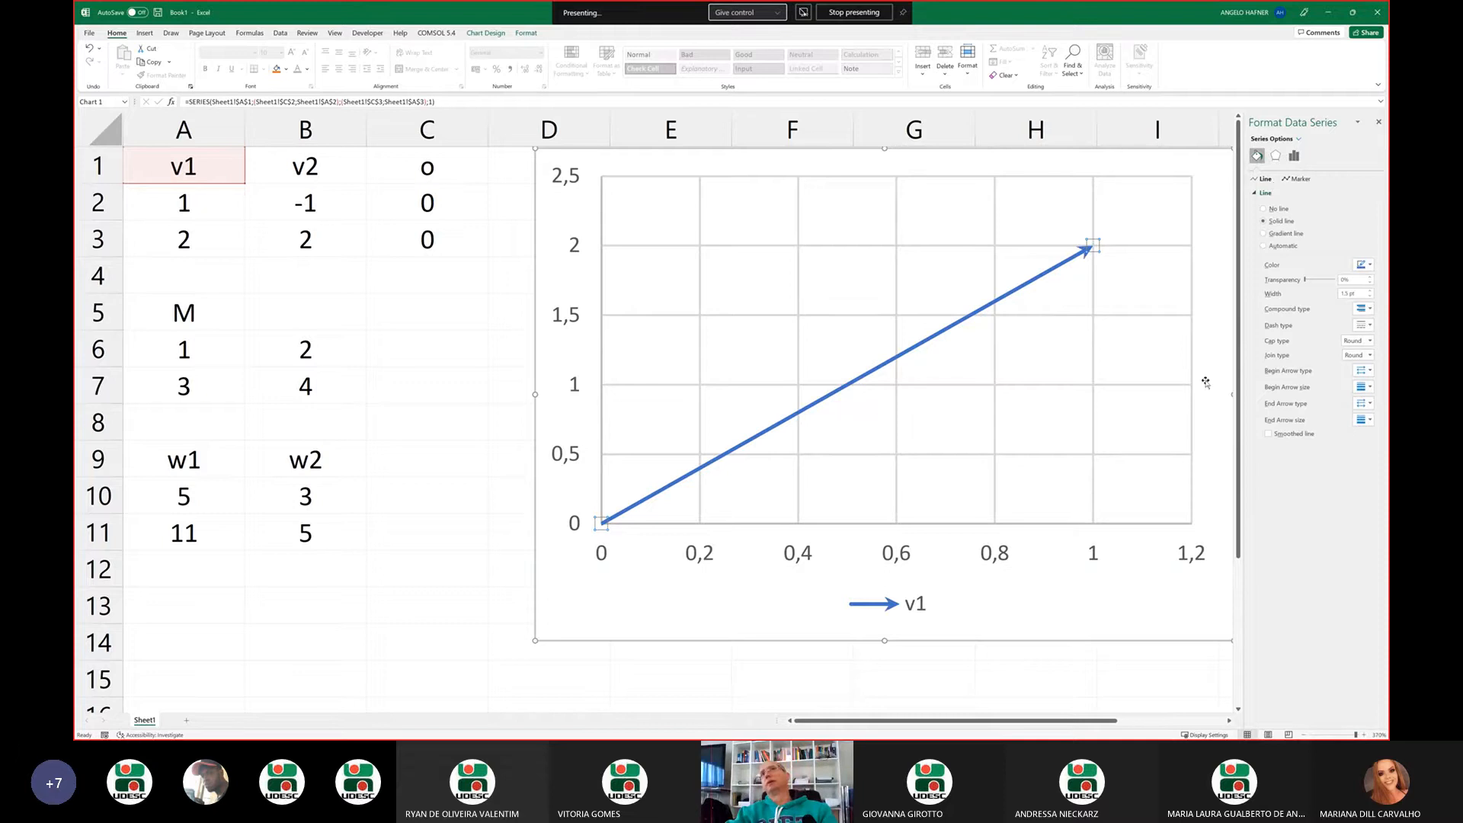
Try larger end arrow sizes on the v1 line and settle on the medium-width, long arrowhead
{"action": "left_click", "coordinate": [1370, 419]}
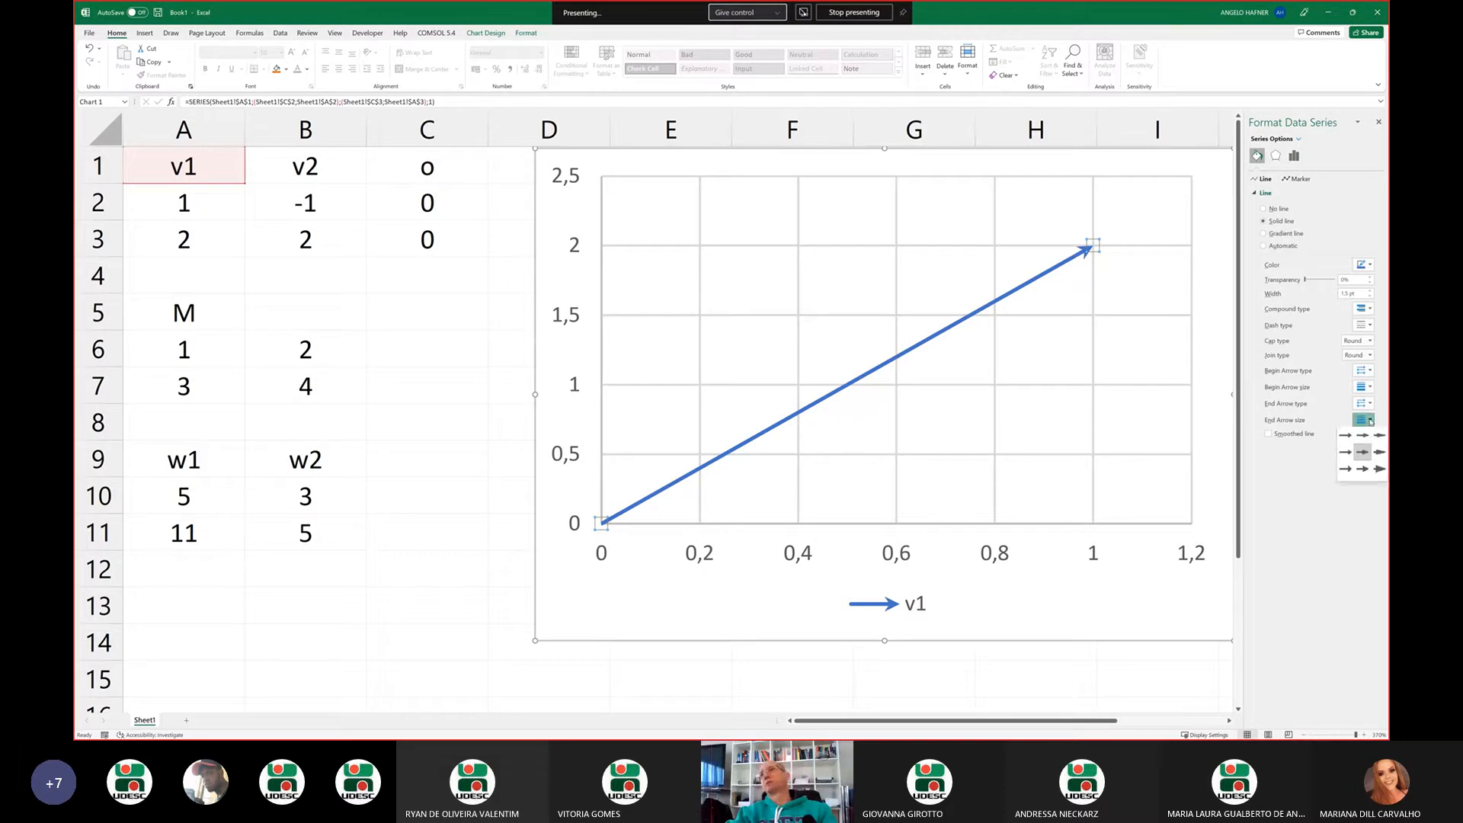
{"action": "left_click", "coordinate": [1380, 471]}
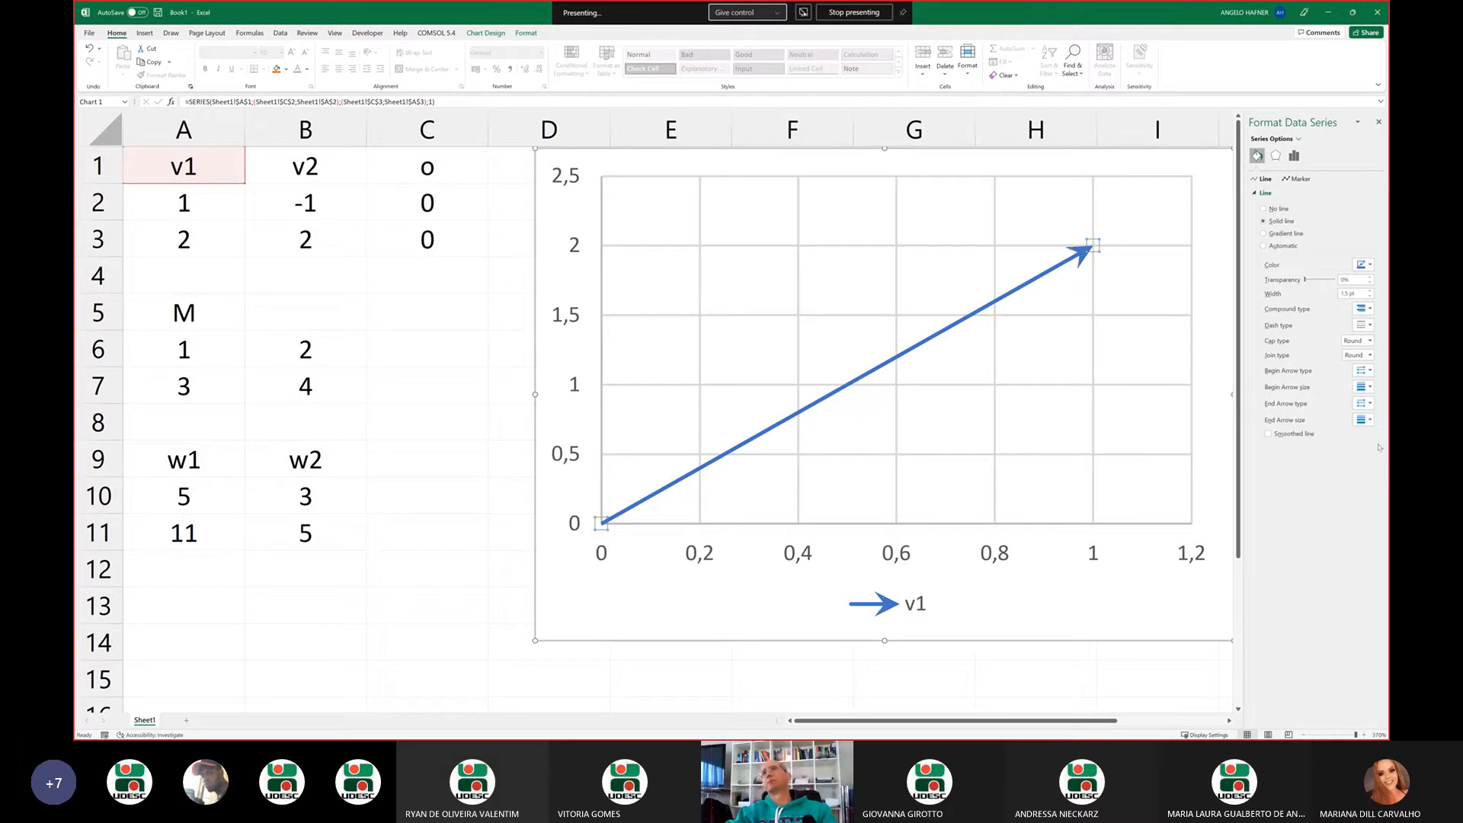
{"action": "left_click", "coordinate": [1365, 420]}
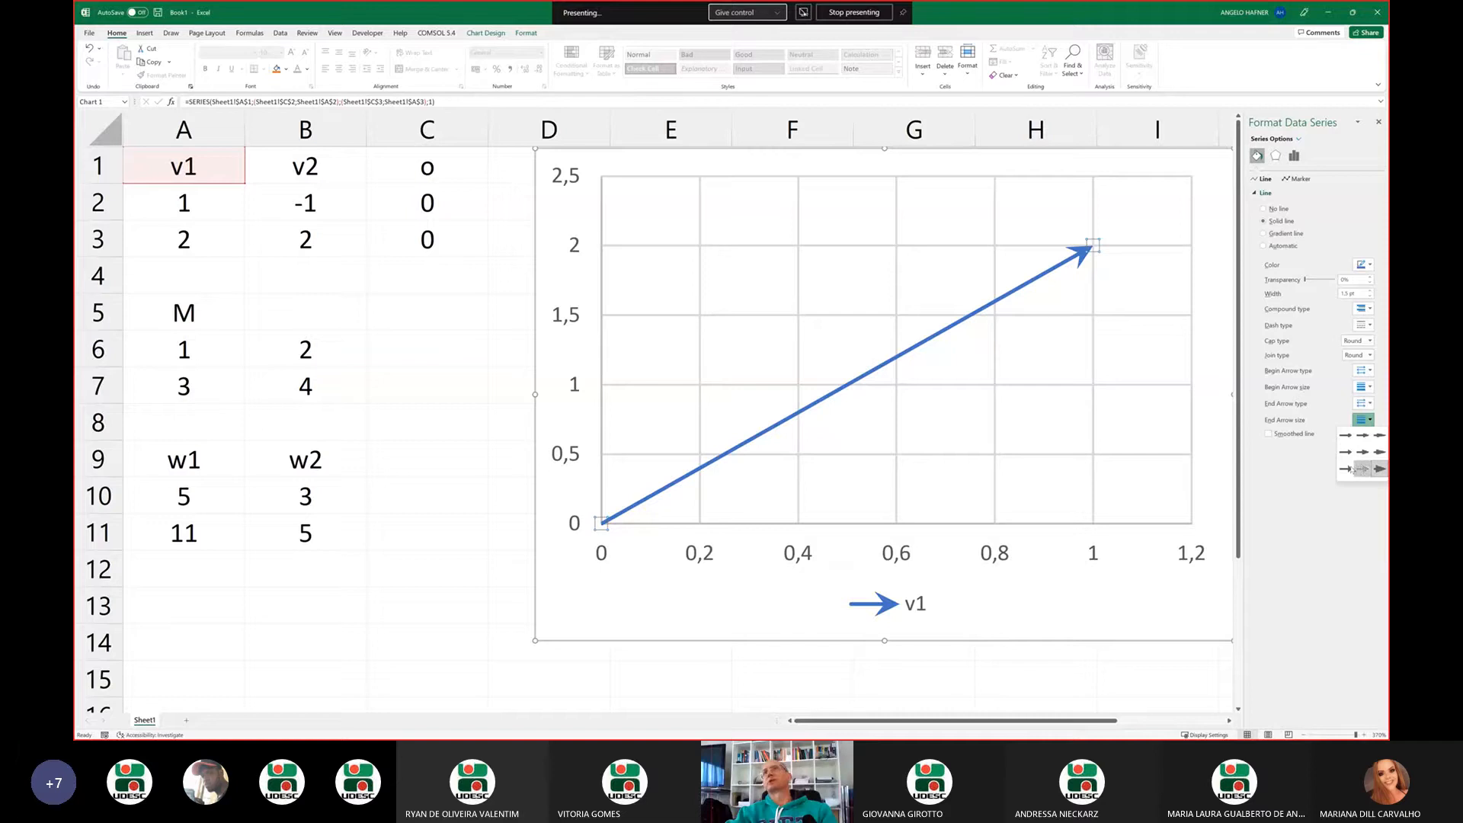
{"action": "left_click", "coordinate": [1363, 468]}
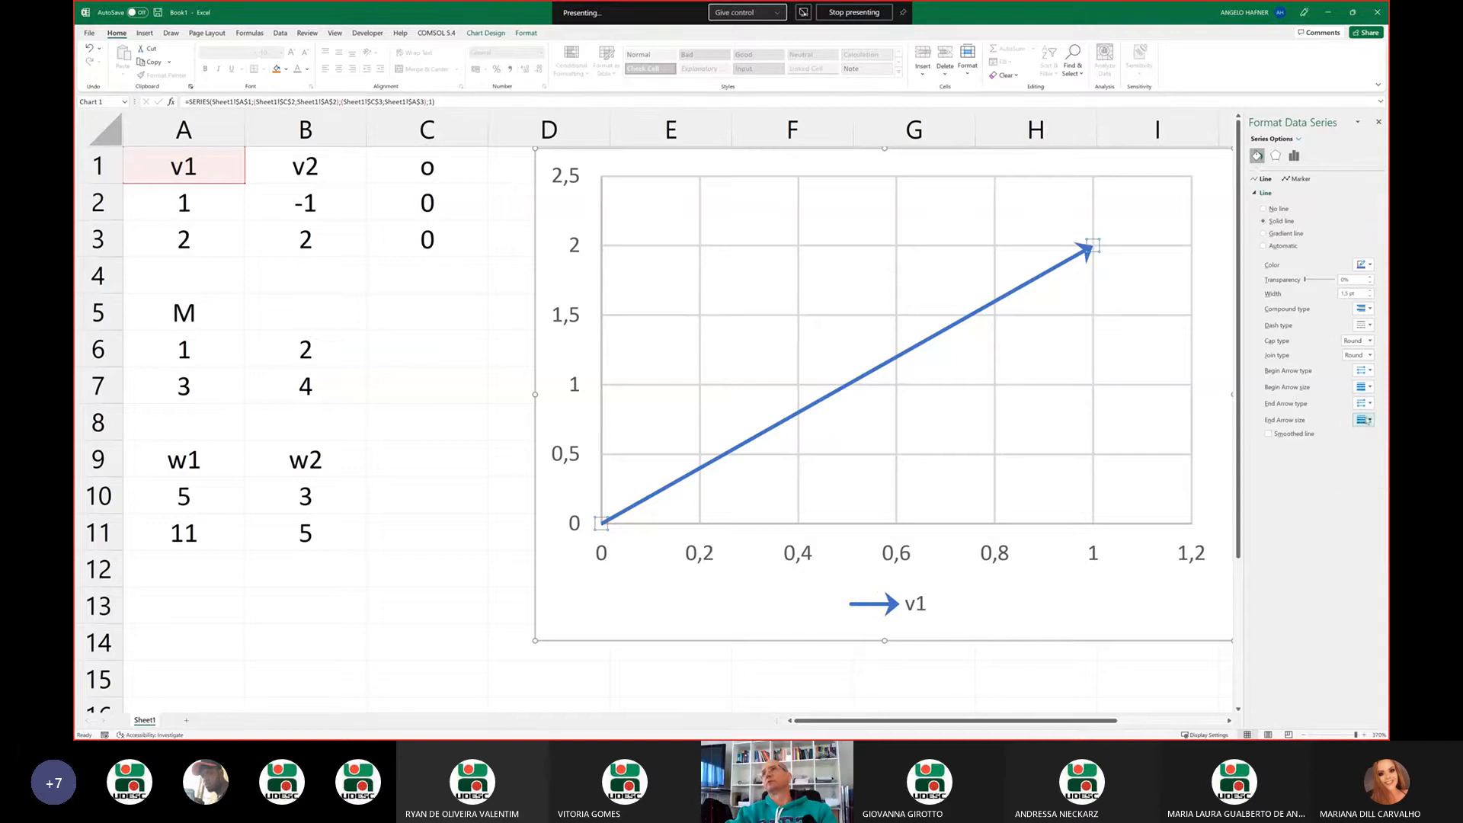
{"action": "left_click", "coordinate": [1364, 420]}
{"action": "left_click", "coordinate": [1379, 453]}
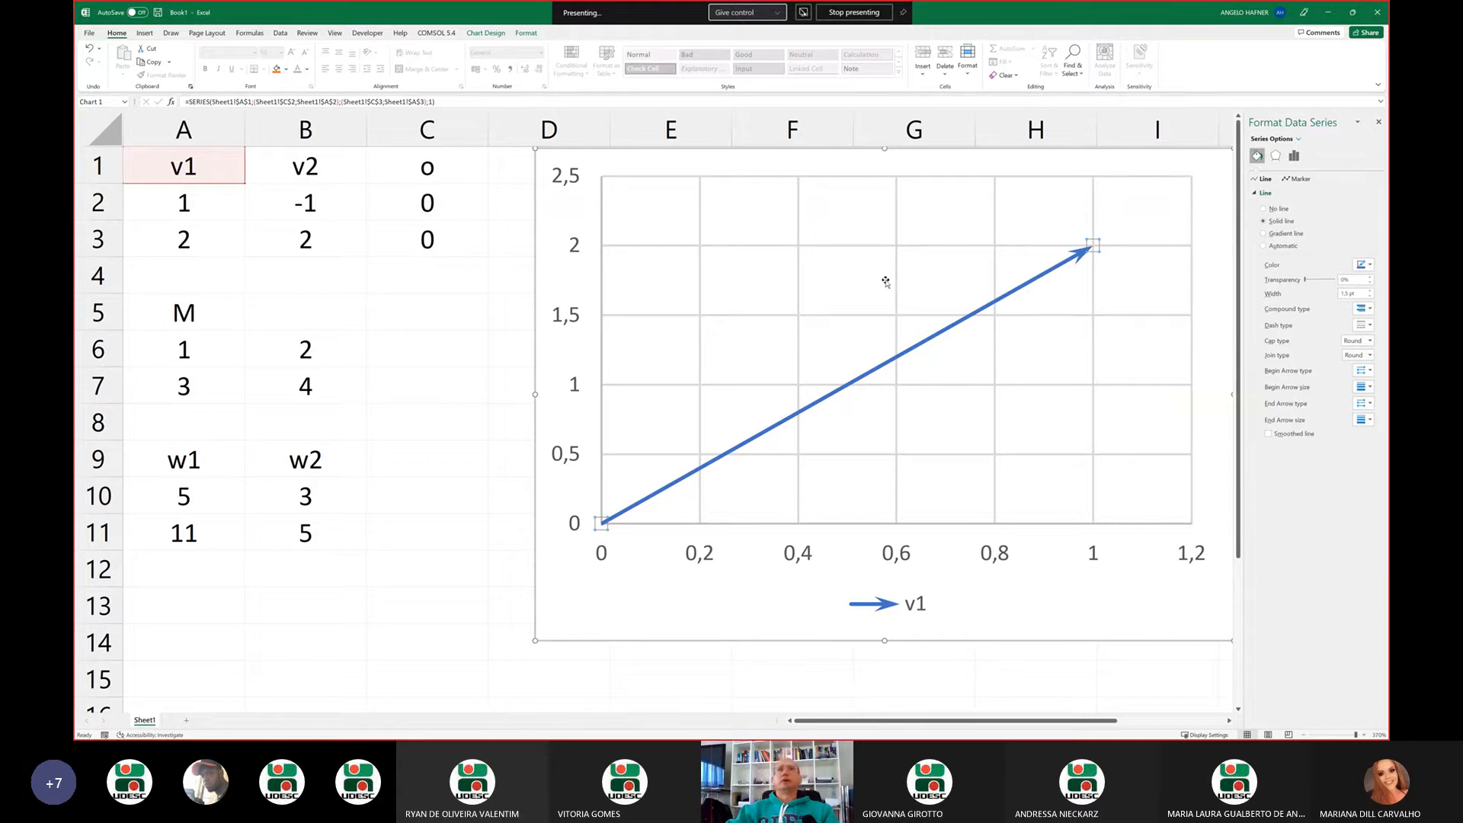
Add a new data series to the chart, taking its name from the w1 header in cell A9
{"action": "left_click", "coordinate": [927, 366]}
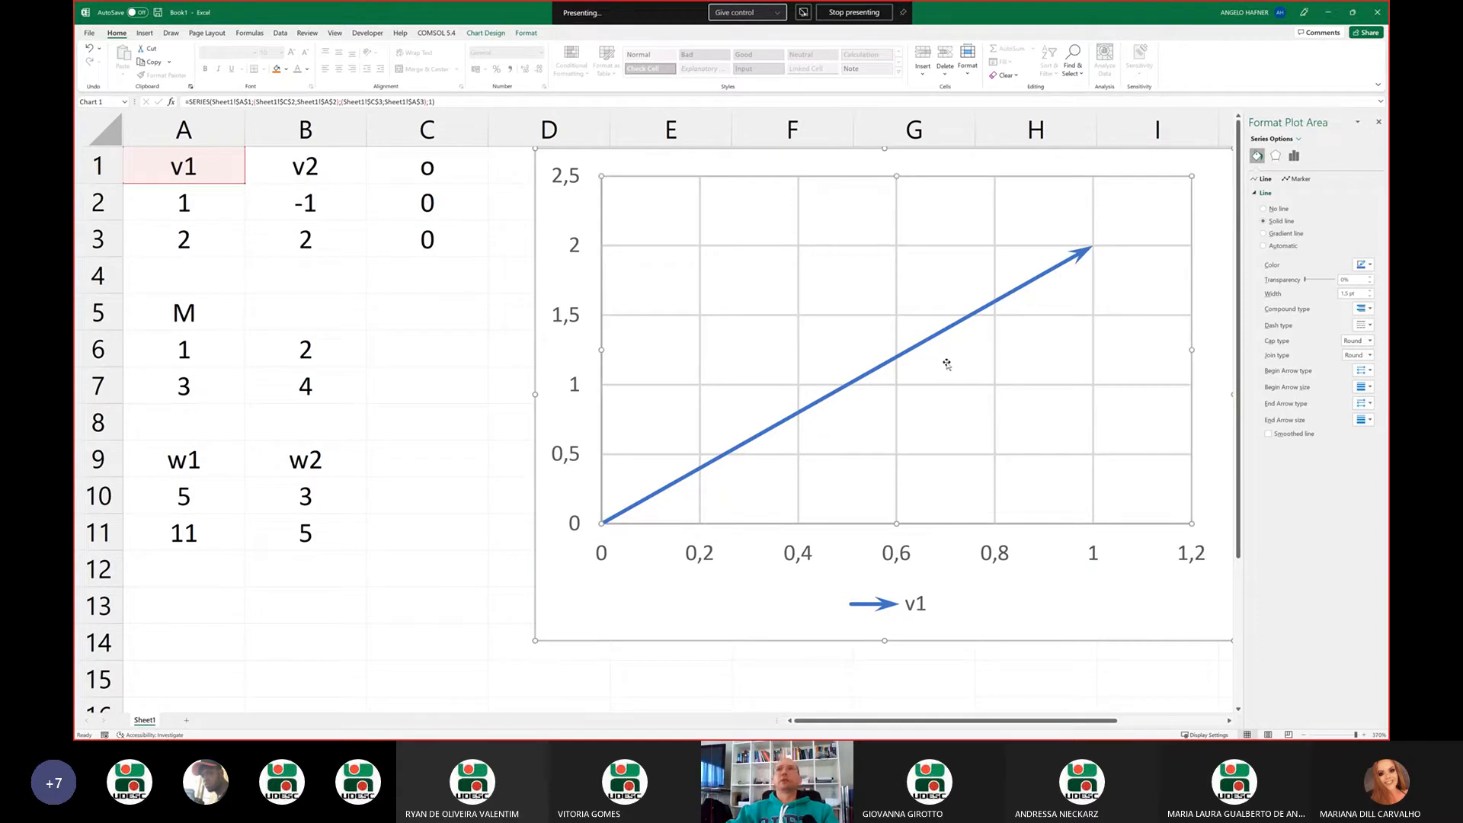
{"action": "left_click", "coordinate": [930, 343]}
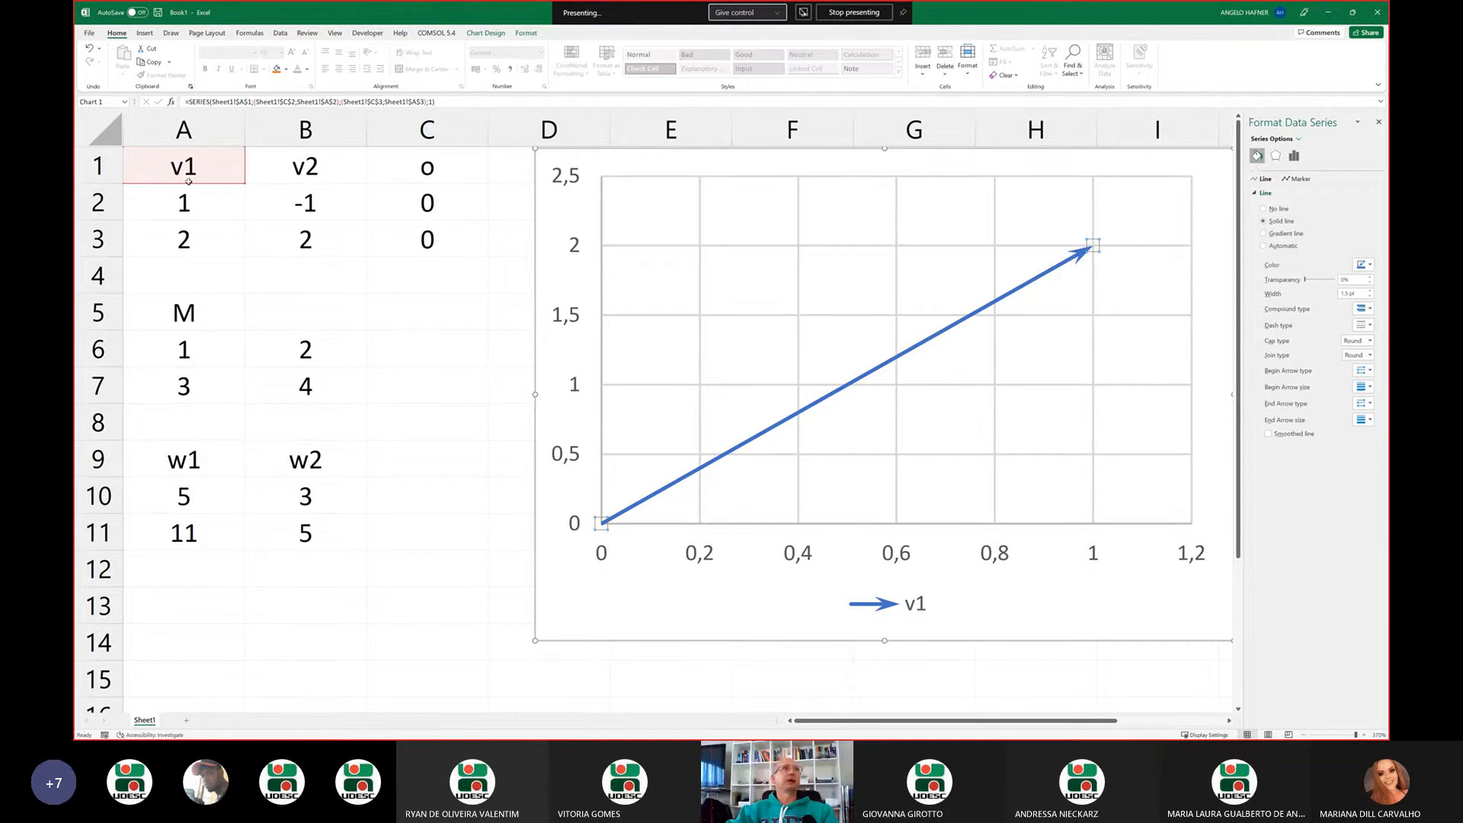
{"action": "right_click", "coordinate": [785, 350]}
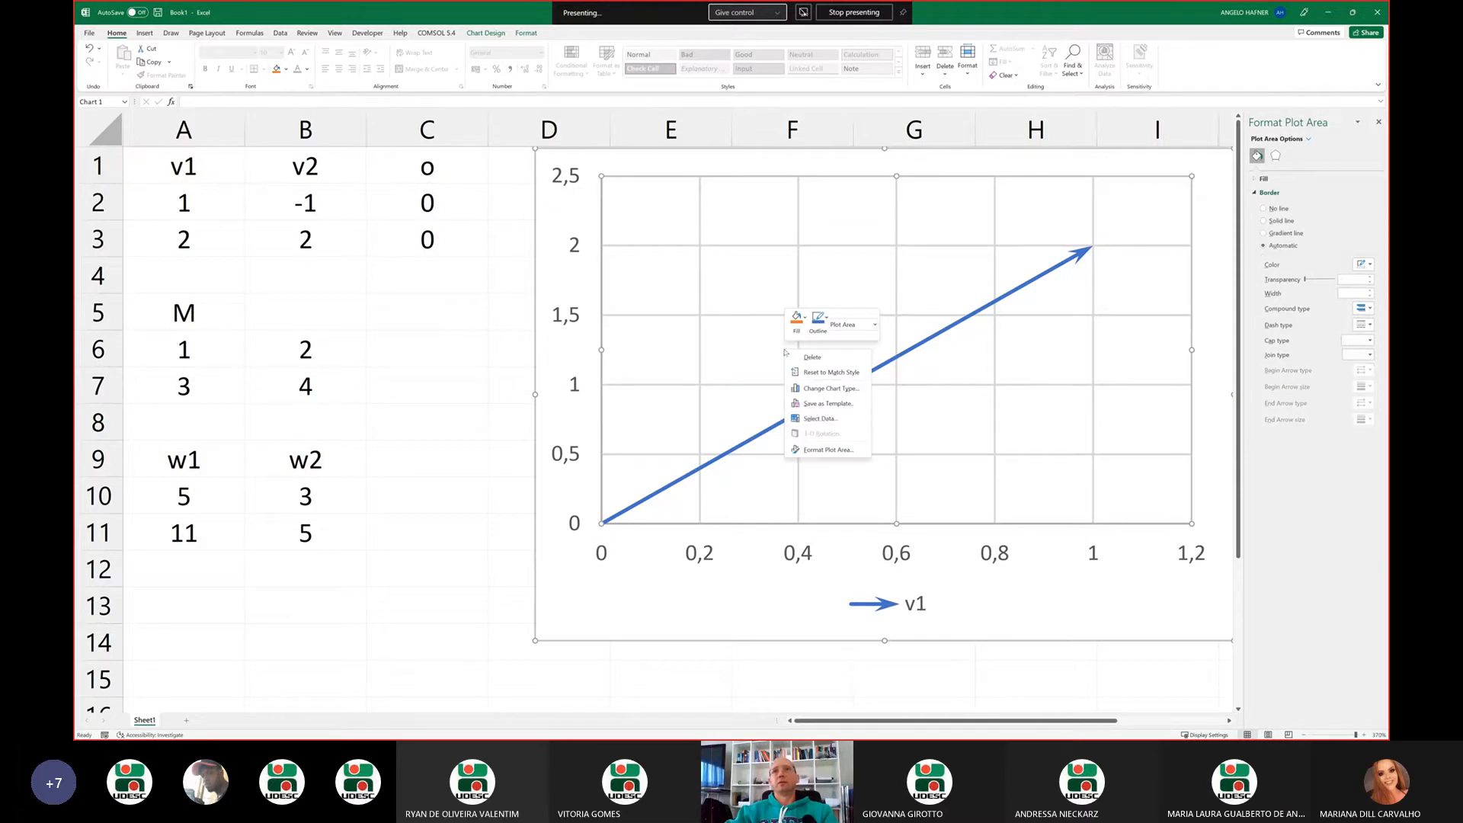
{"action": "left_click", "coordinate": [826, 418]}
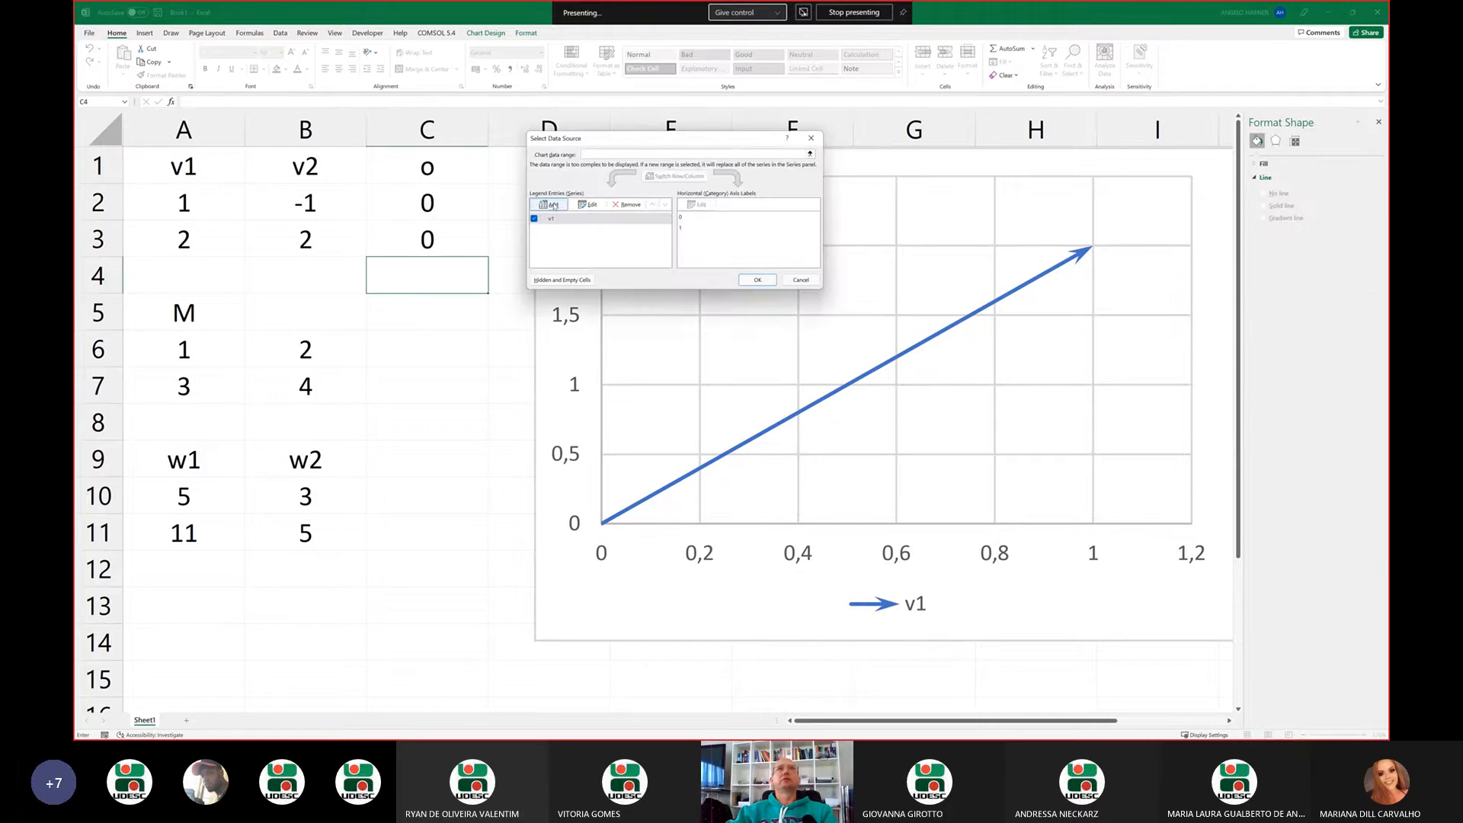
{"action": "left_click", "coordinate": [554, 206]}
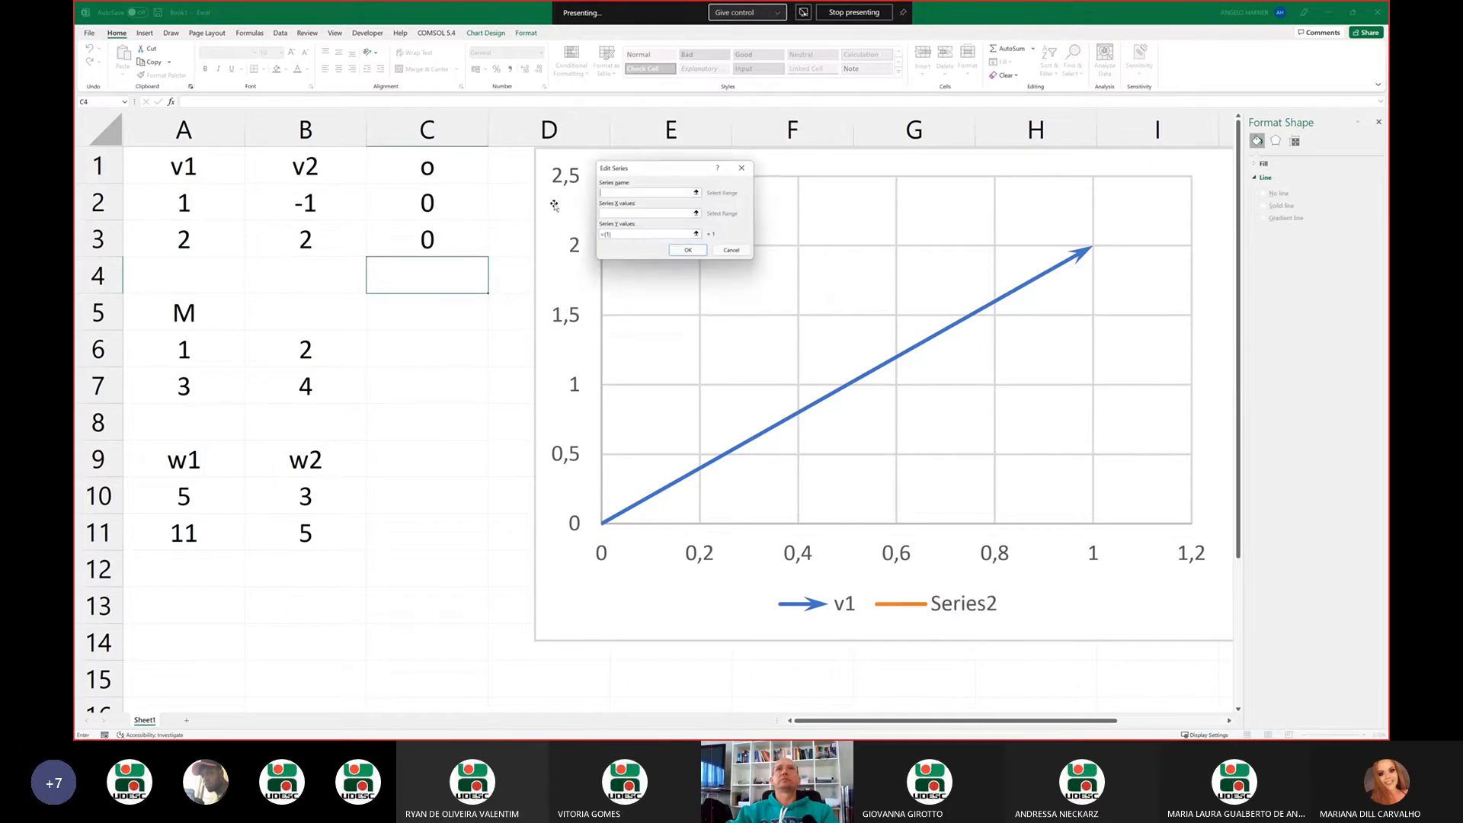
{"action": "left_click", "coordinate": [696, 193]}
{"action": "left_click", "coordinate": [205, 455]}
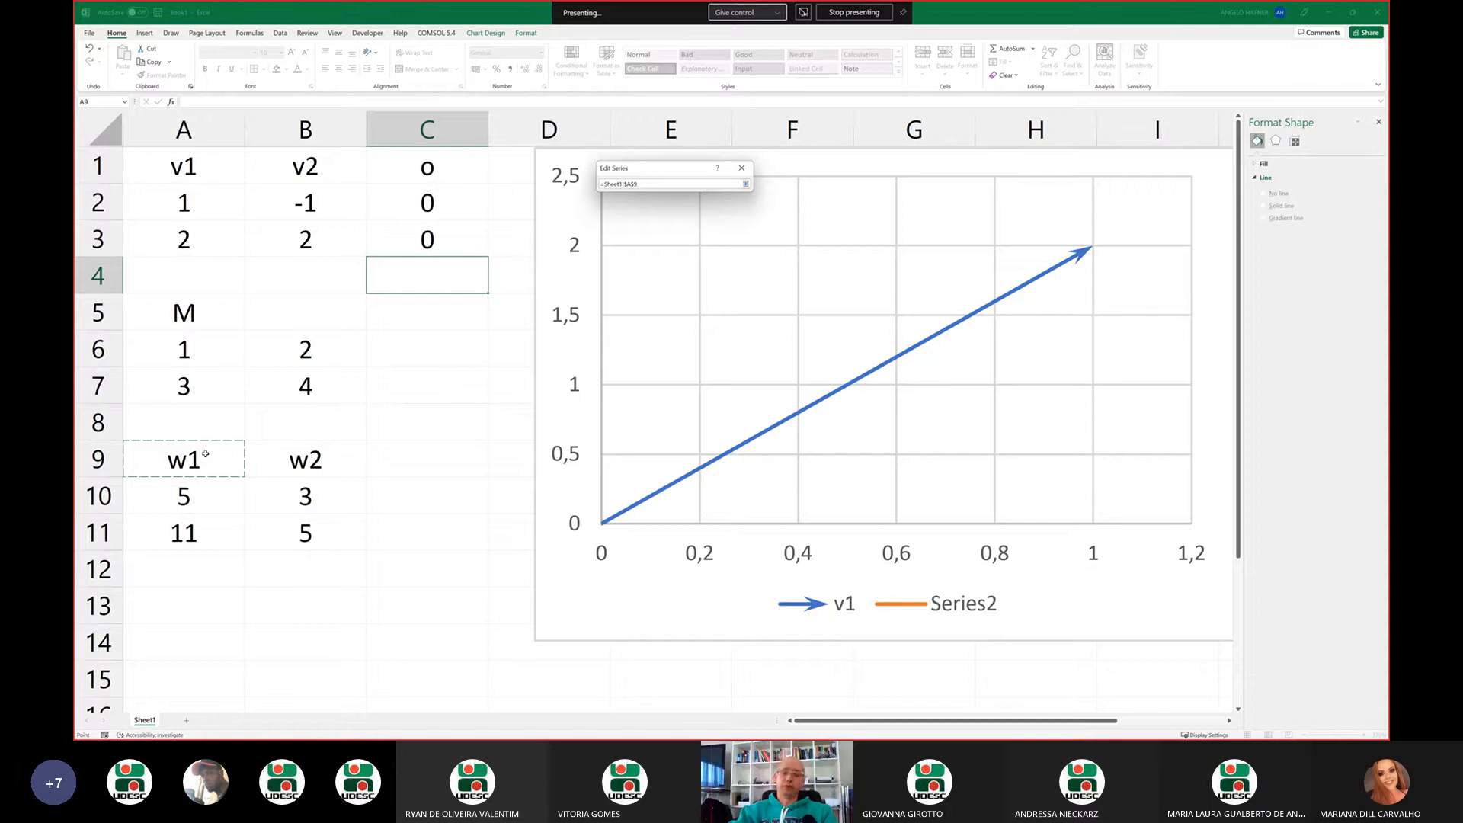
{"action": "key", "text": "Return"}
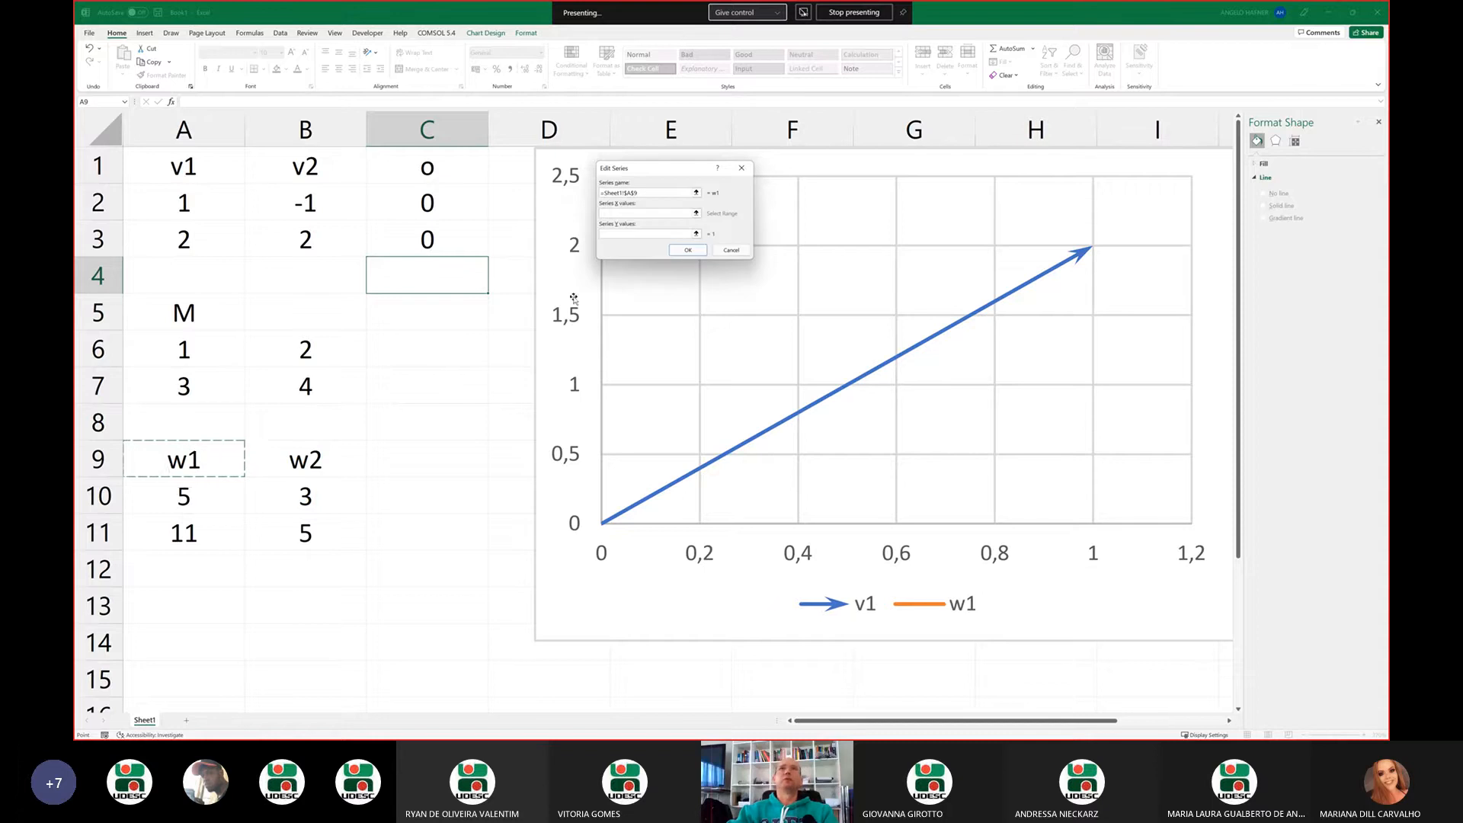
Set the w1 series X values to cells C2 and A10
{"action": "left_click", "coordinate": [696, 212]}
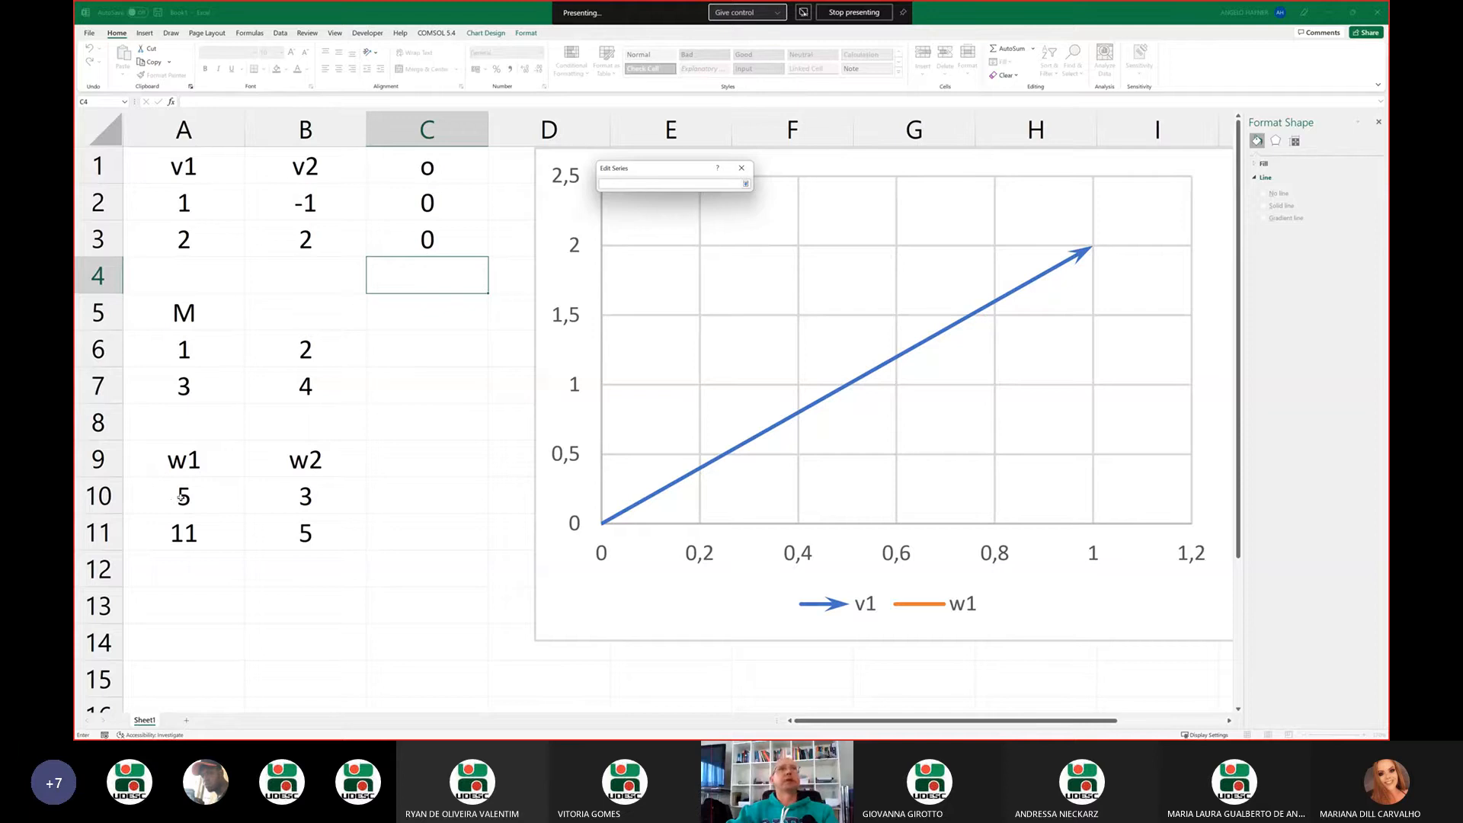
{"action": "left_click", "coordinate": [411, 203]}
{"action": "left_click", "coordinate": [201, 497], "text": "ctrl"}
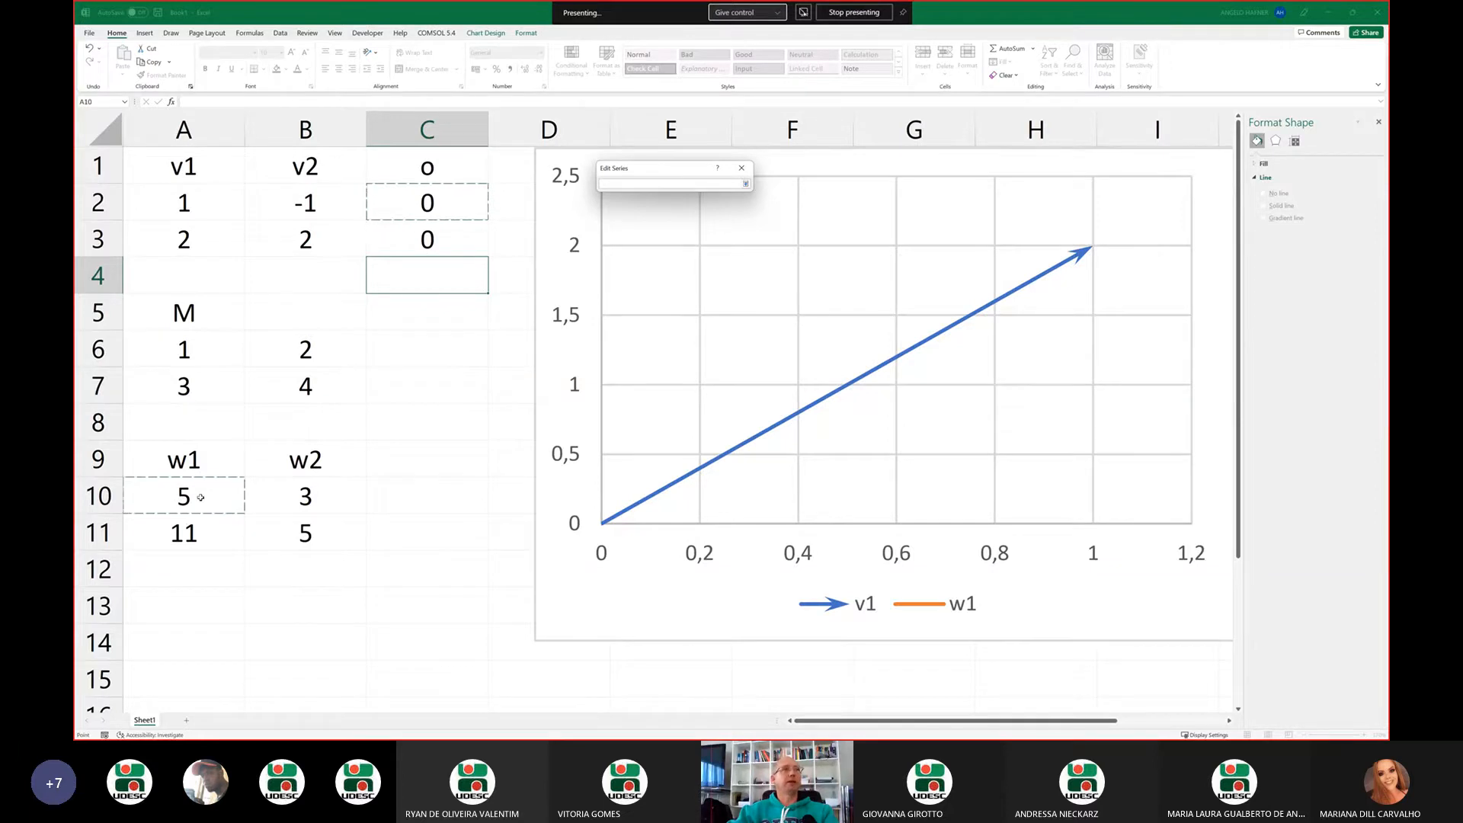
{"action": "key", "text": "Return"}
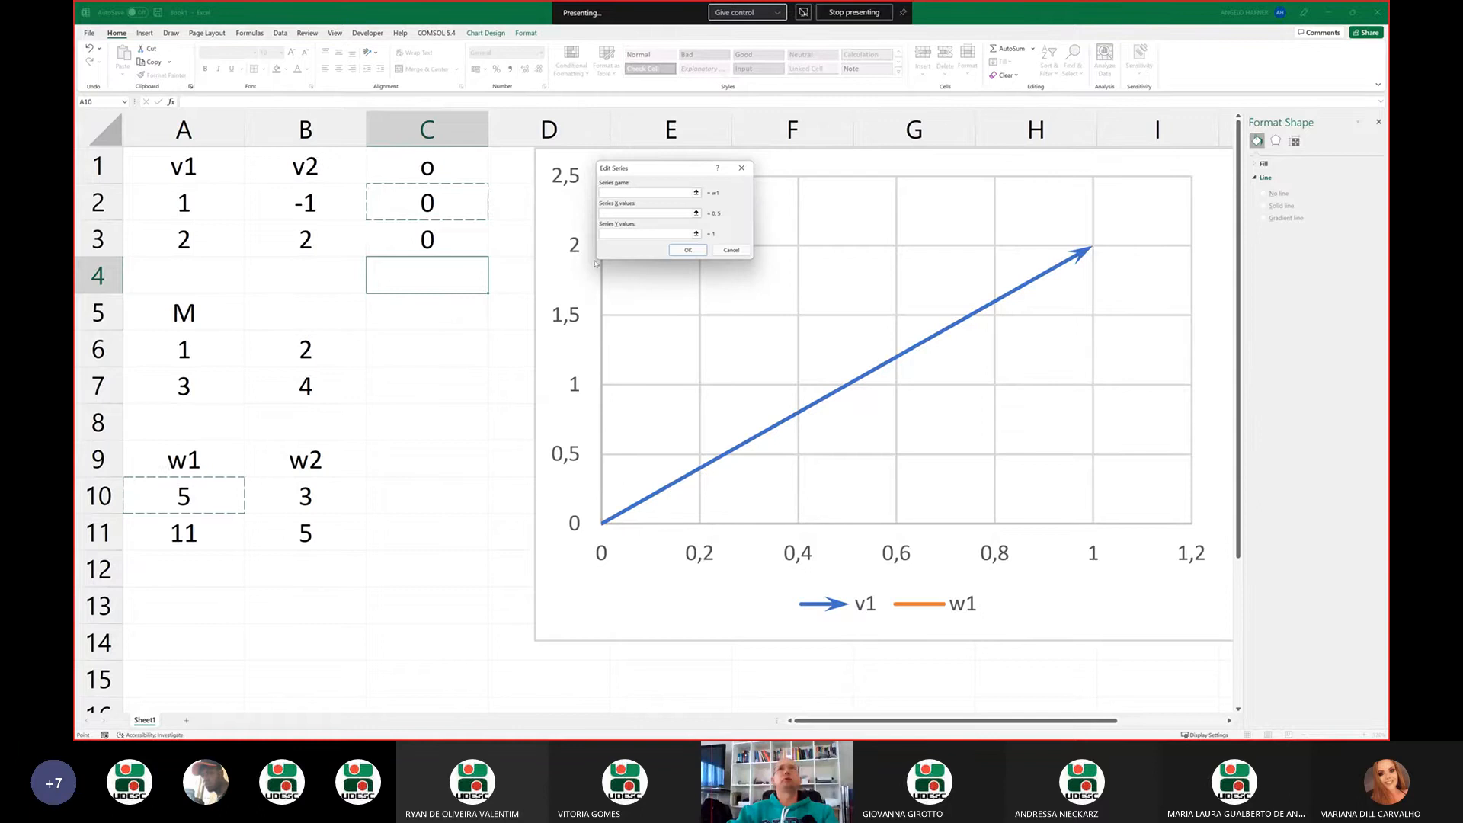
Set the w1 series Y values to cells C3 and A11 and accept the chart's data source changes
{"action": "left_click", "coordinate": [696, 233]}
{"action": "left_click", "coordinate": [446, 243]}
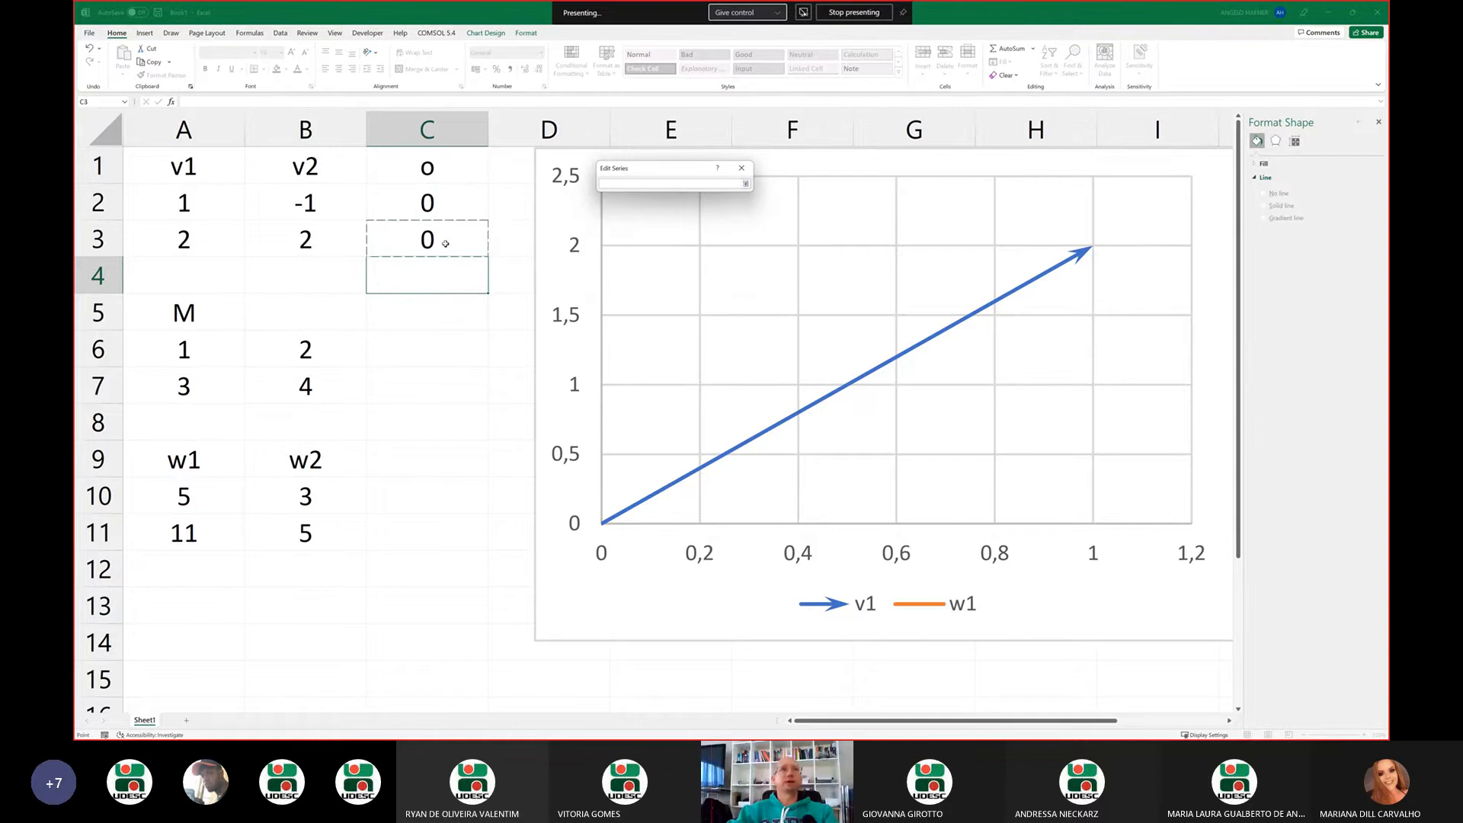
{"action": "left_click", "coordinate": [195, 541], "text": "ctrl"}
{"action": "key", "text": "Return"}
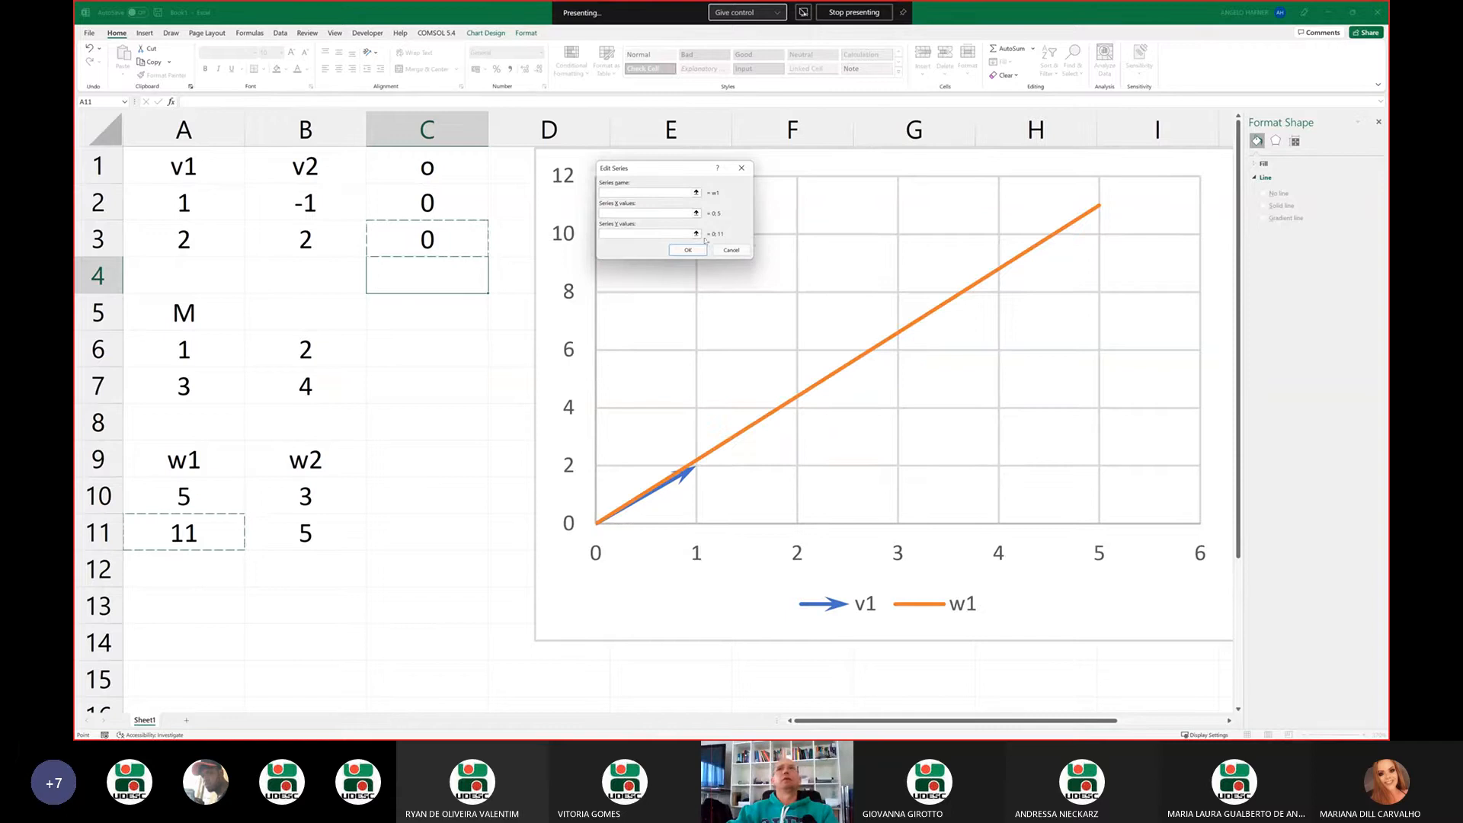
{"action": "left_click", "coordinate": [688, 250]}
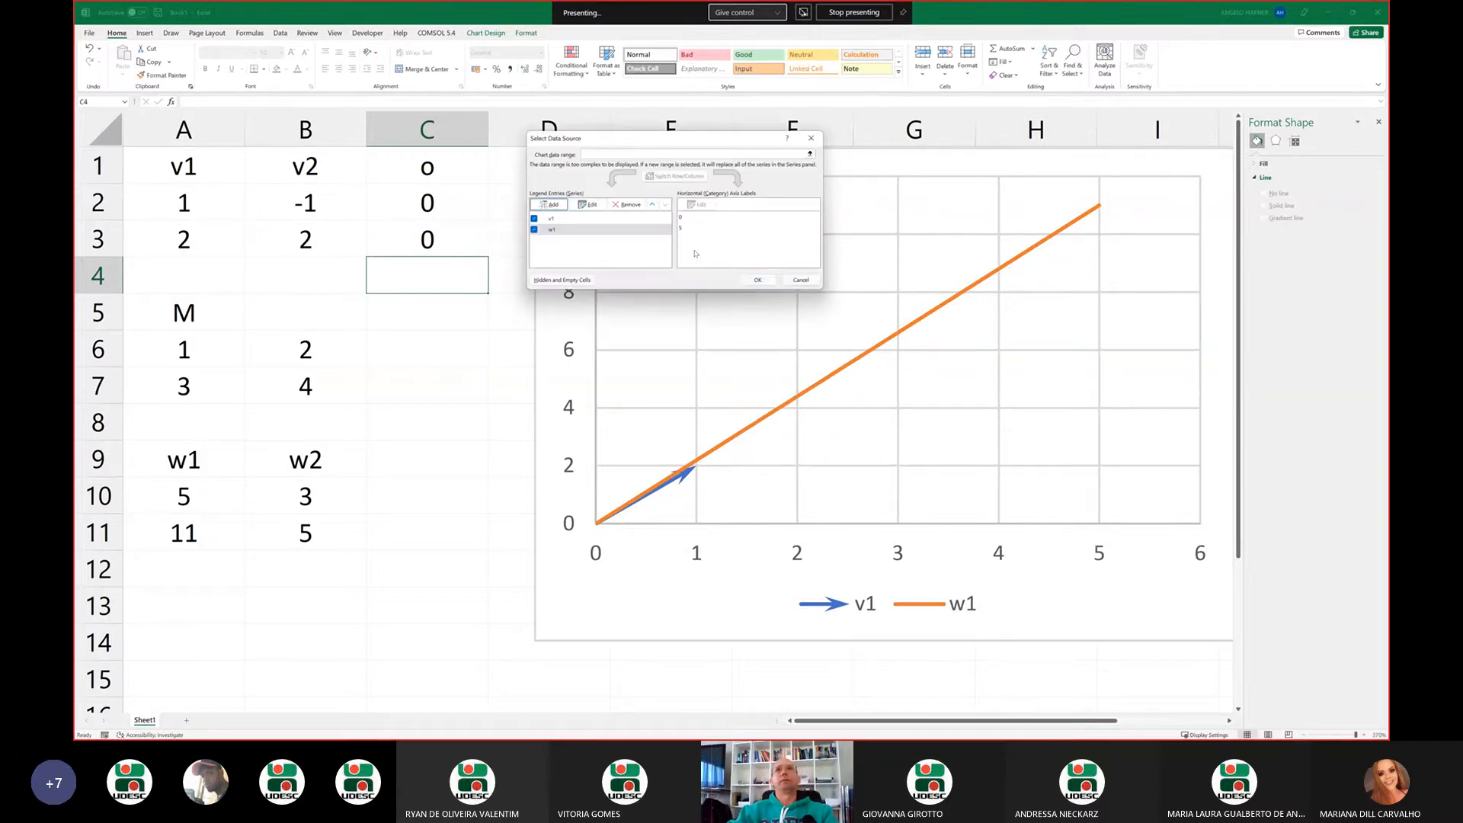
{"action": "left_click", "coordinate": [758, 281]}
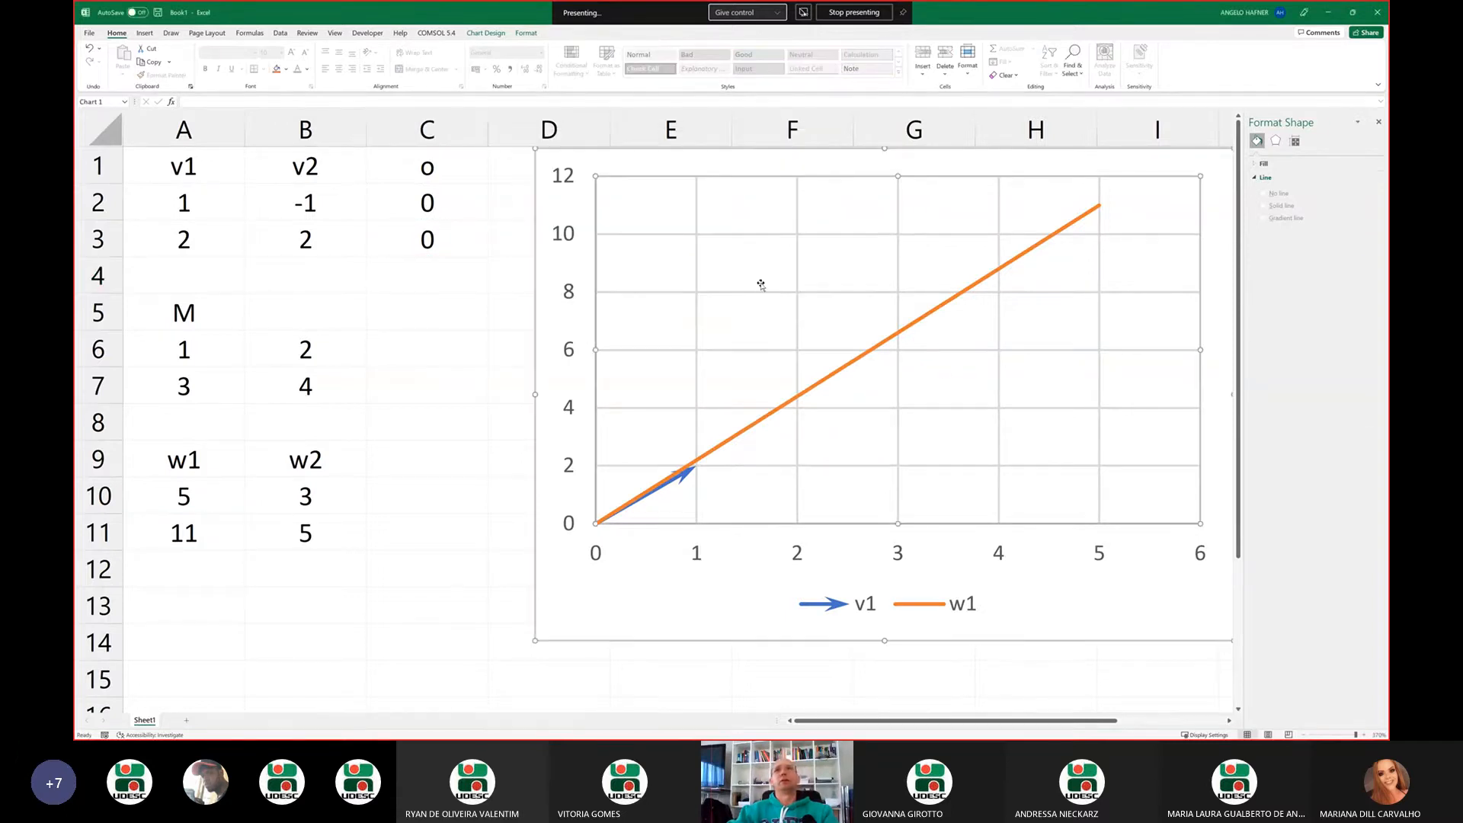
Give the w1 line a stealth end arrowhead in the medium-width, long size
{"action": "left_click", "coordinate": [926, 320]}
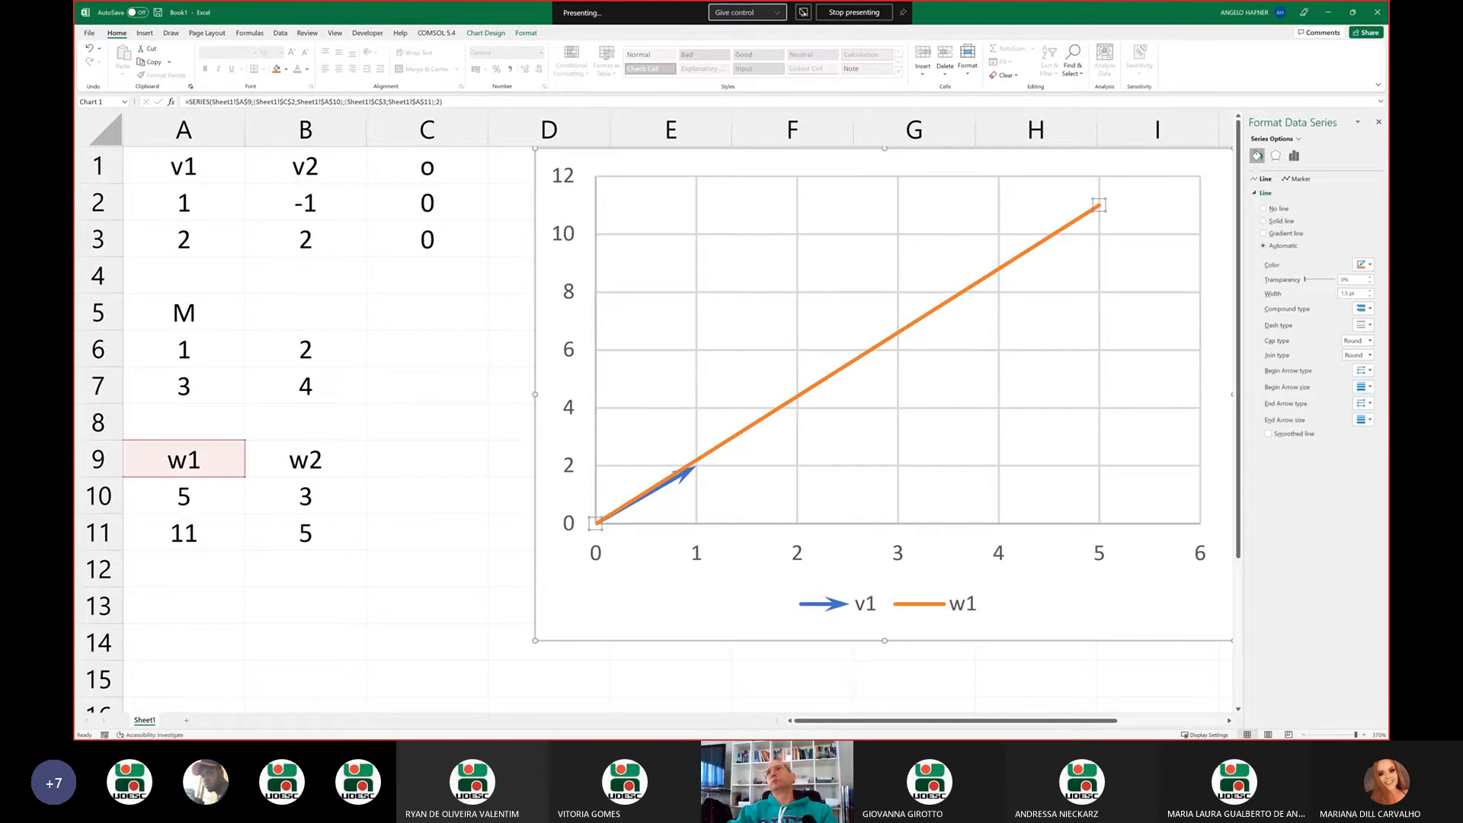
{"action": "left_click", "coordinate": [1363, 408]}
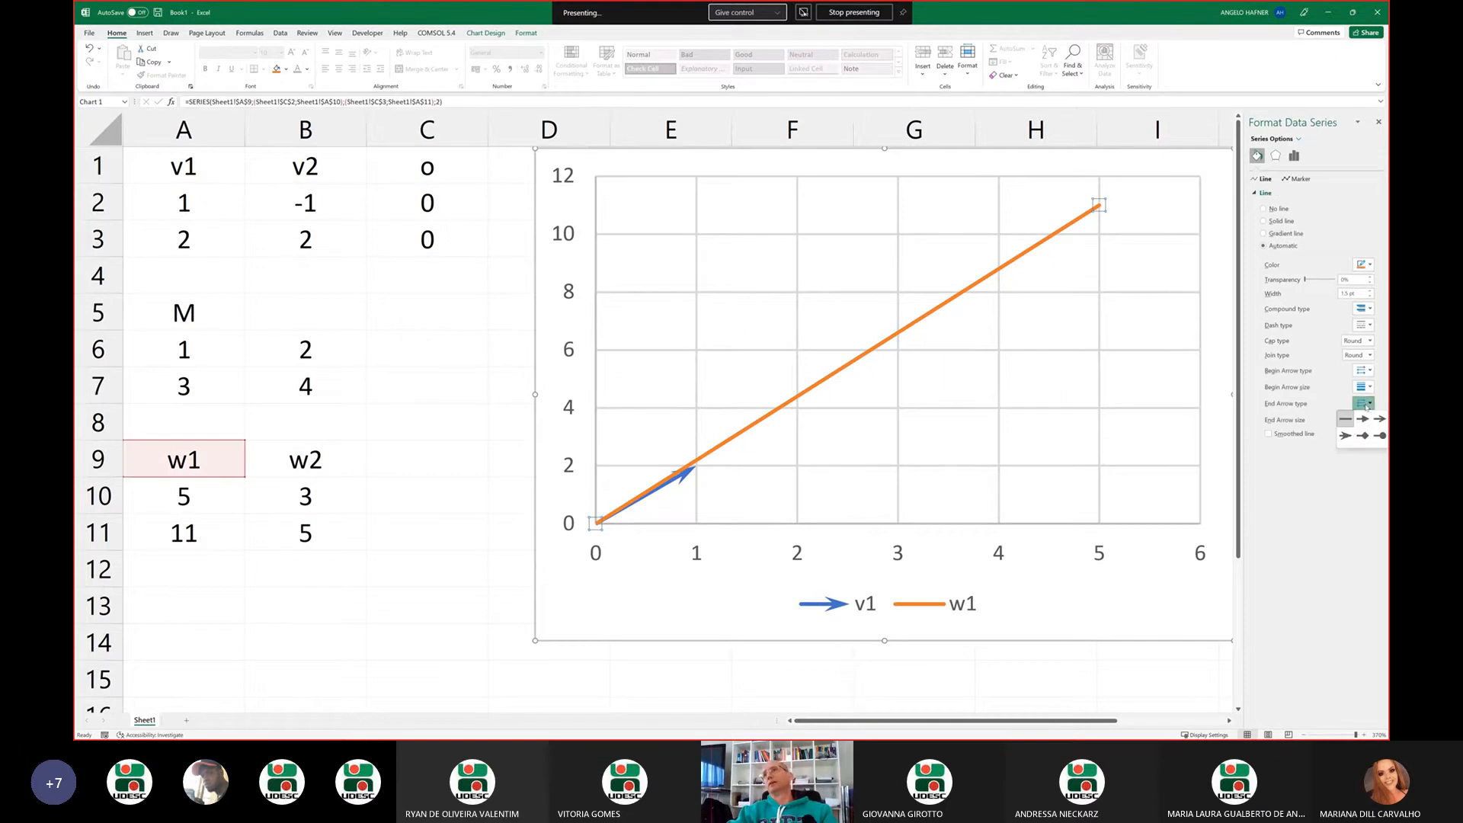
{"action": "left_click", "coordinate": [1346, 436]}
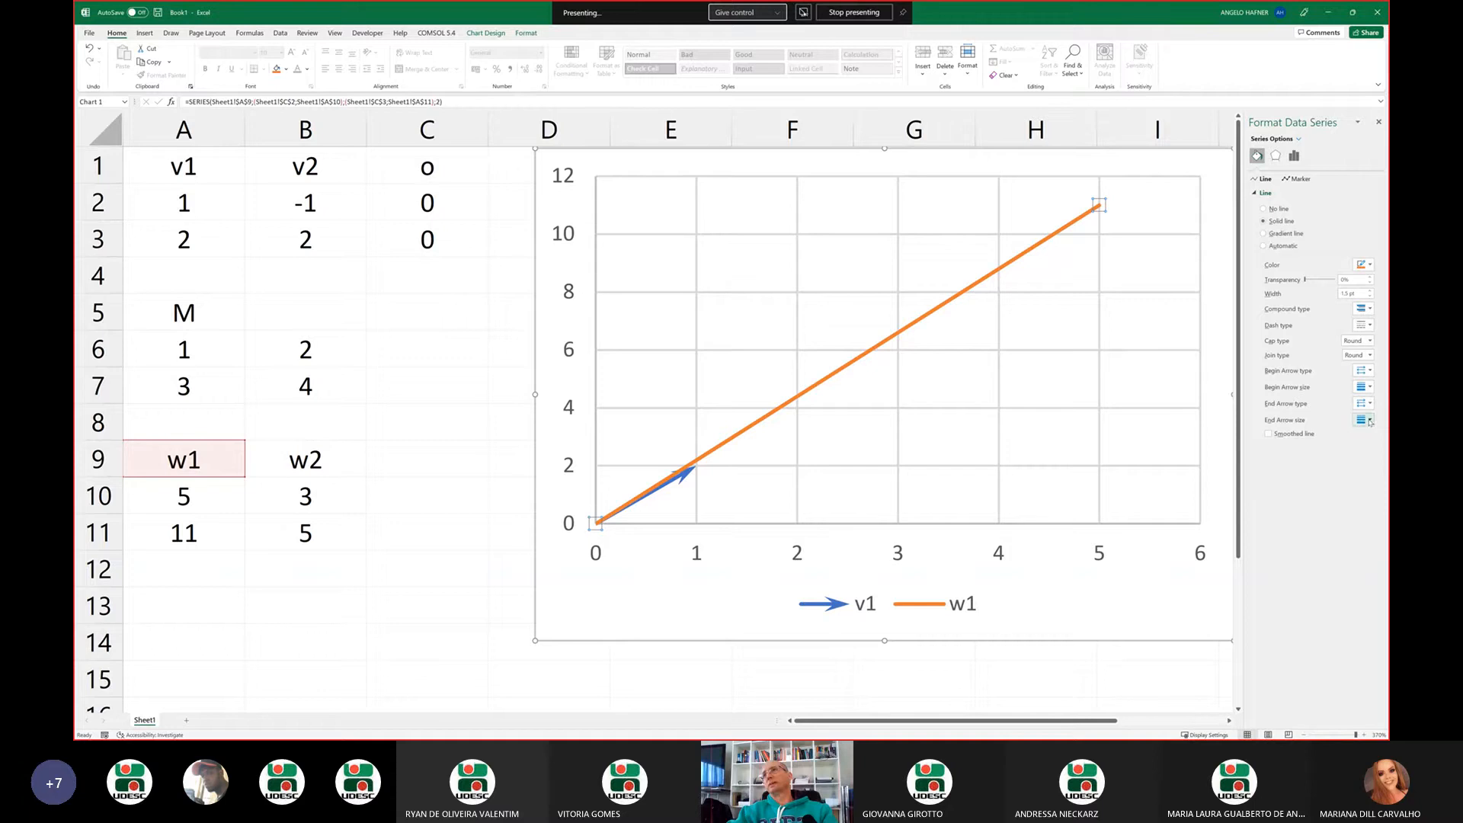
{"action": "left_click", "coordinate": [1370, 420]}
{"action": "left_click", "coordinate": [1380, 452]}
Format the w1 line as dashed and color it with the same blue theme color as v1
{"action": "left_click", "coordinate": [1371, 326]}
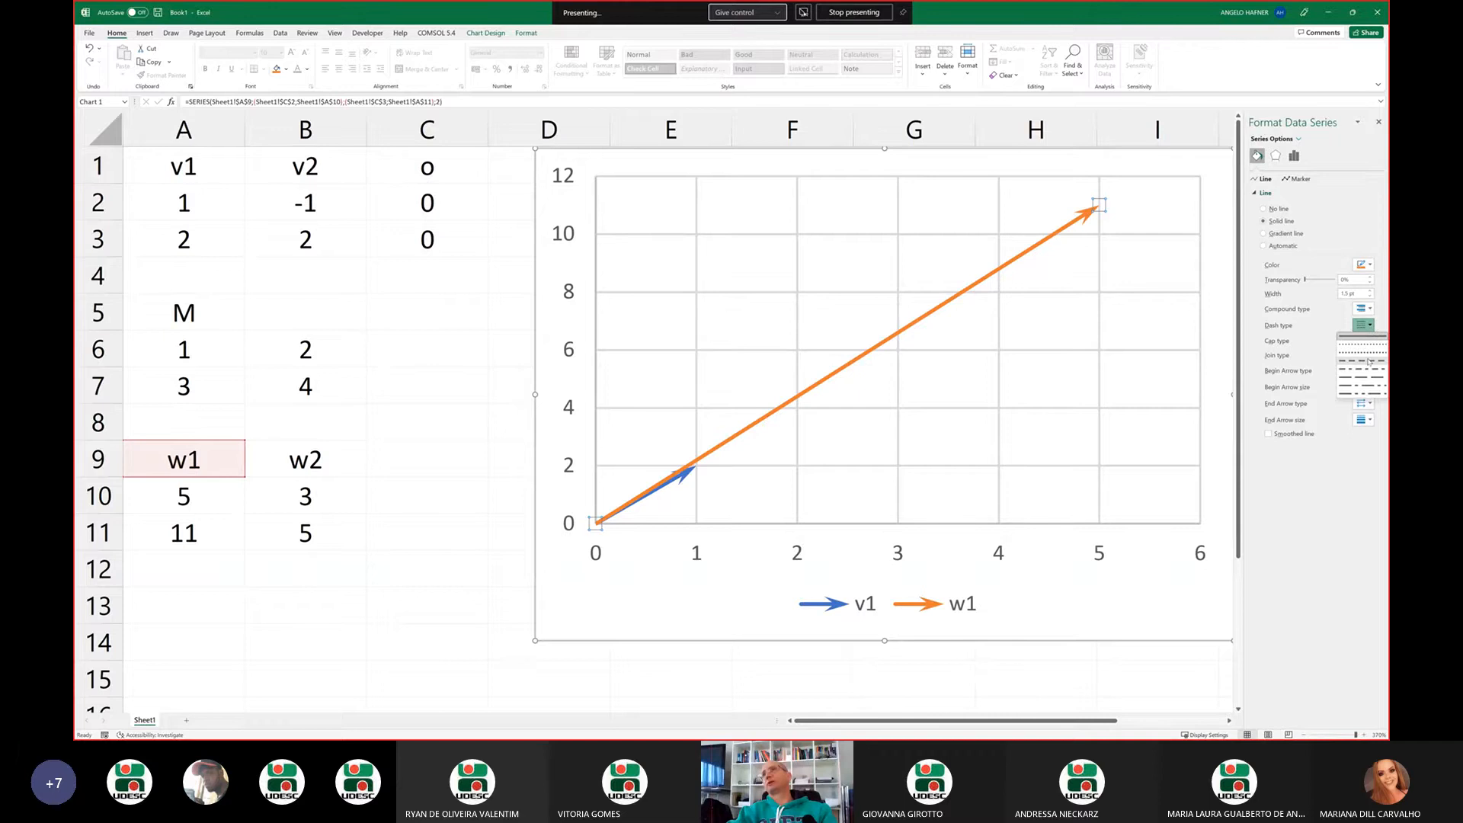
{"action": "left_click", "coordinate": [1370, 362]}
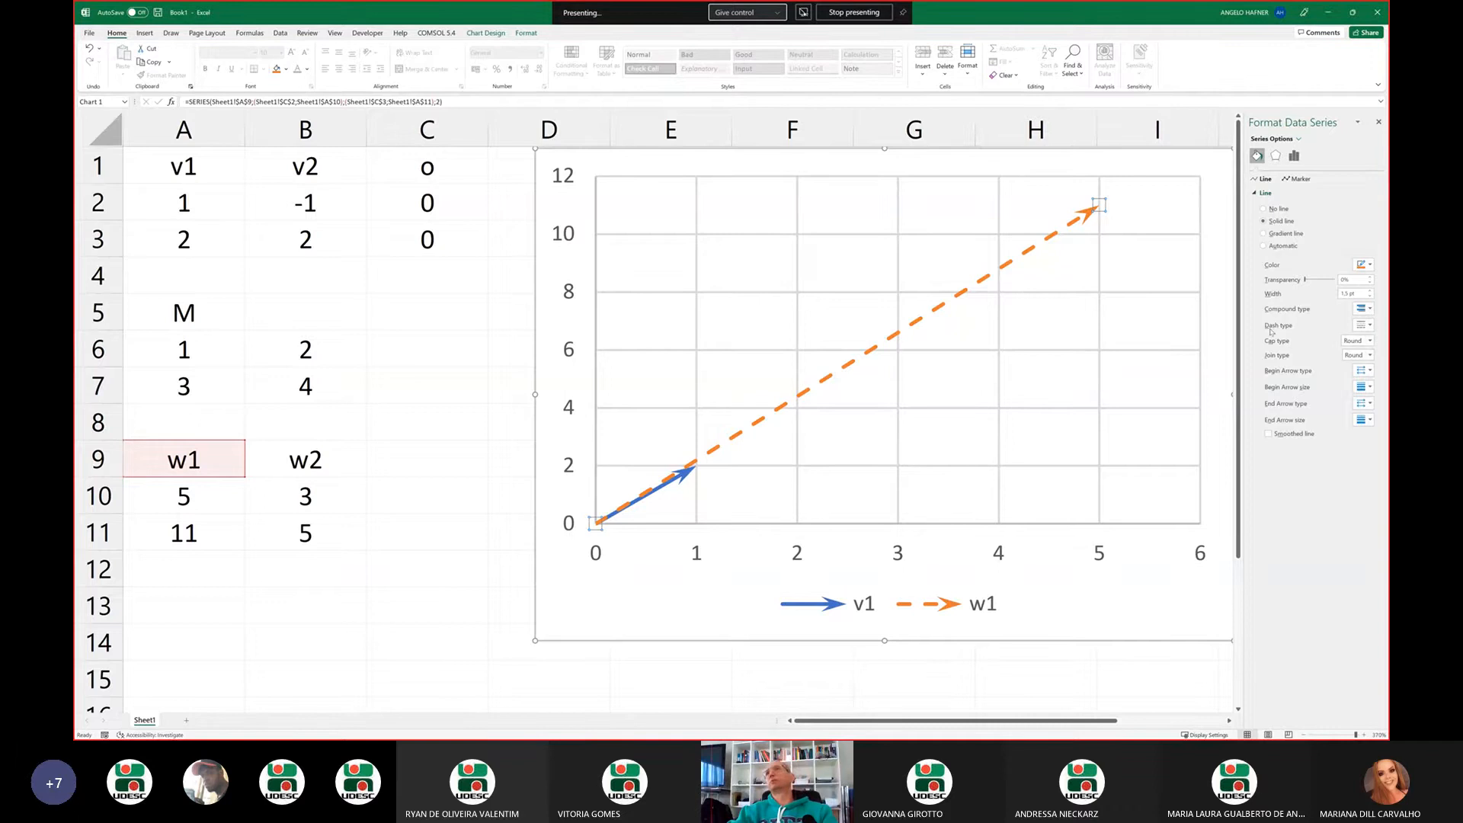
{"action": "left_click", "coordinate": [1371, 264]}
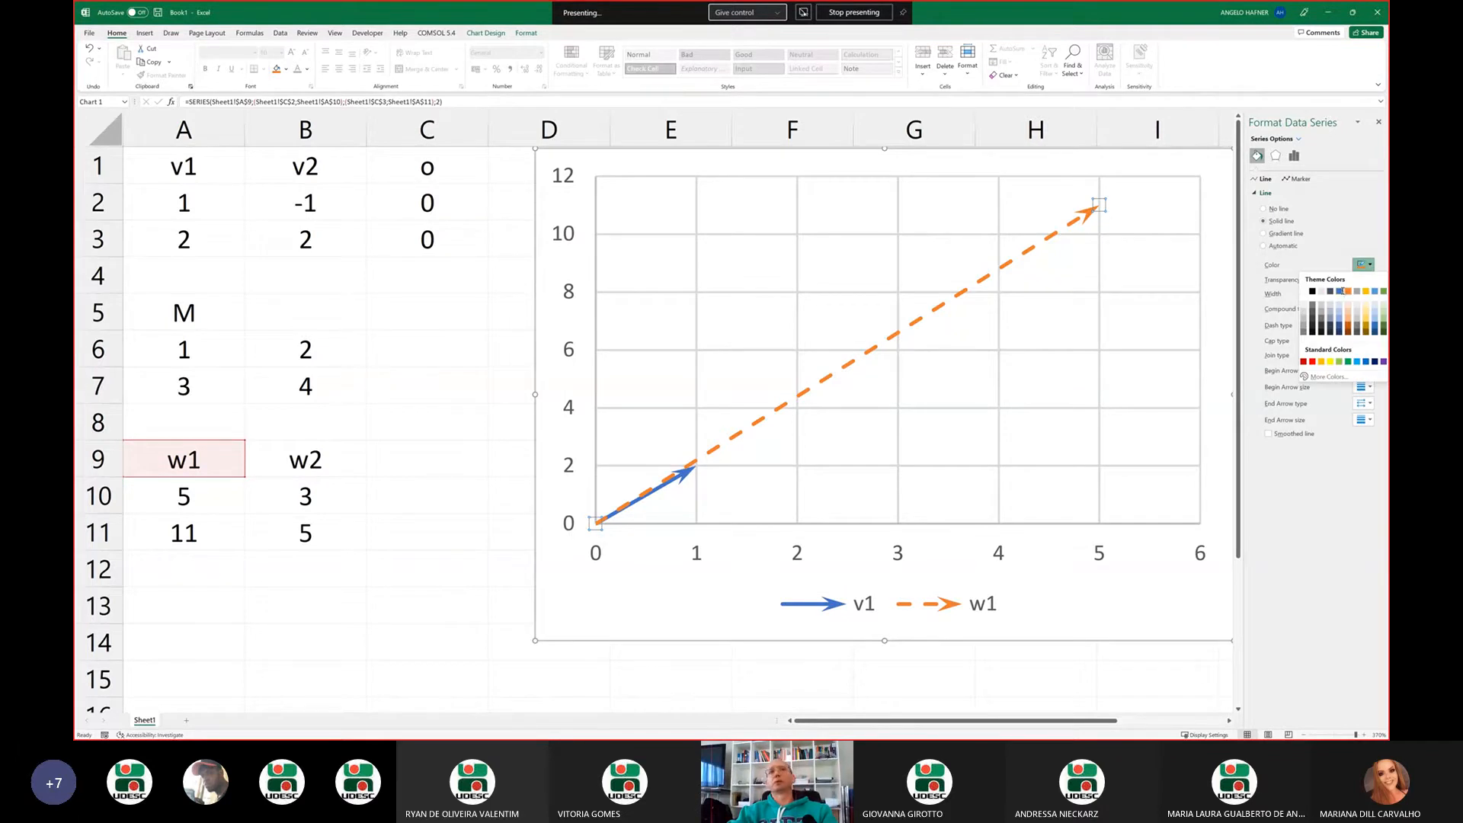
{"action": "left_click", "coordinate": [1342, 291]}
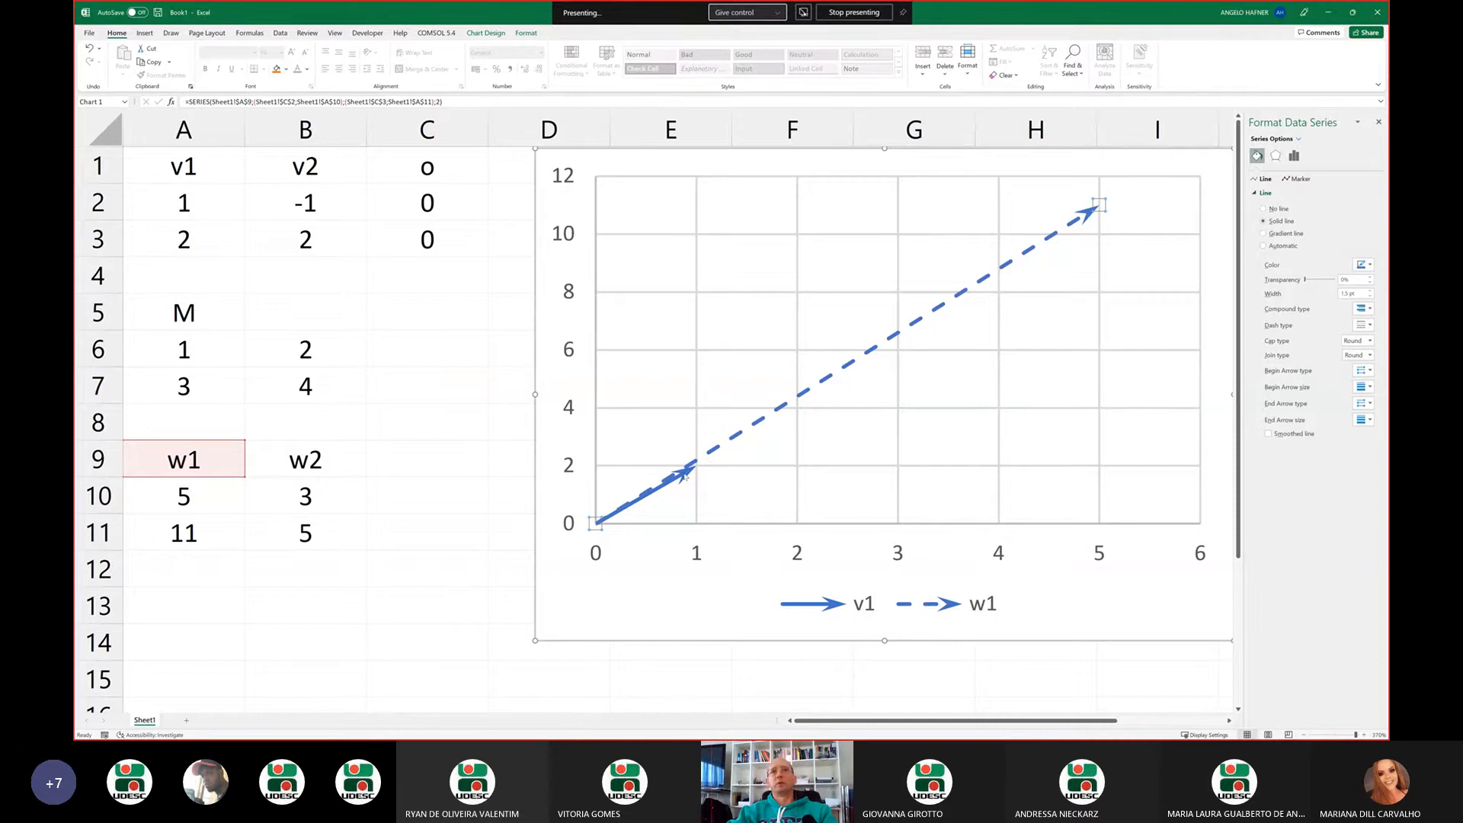
Apply the same blue theme color to the solid v1 line and deselect the series
{"action": "left_click", "coordinate": [684, 476]}
{"action": "left_click", "coordinate": [688, 474]}
{"action": "left_click", "coordinate": [1372, 264]}
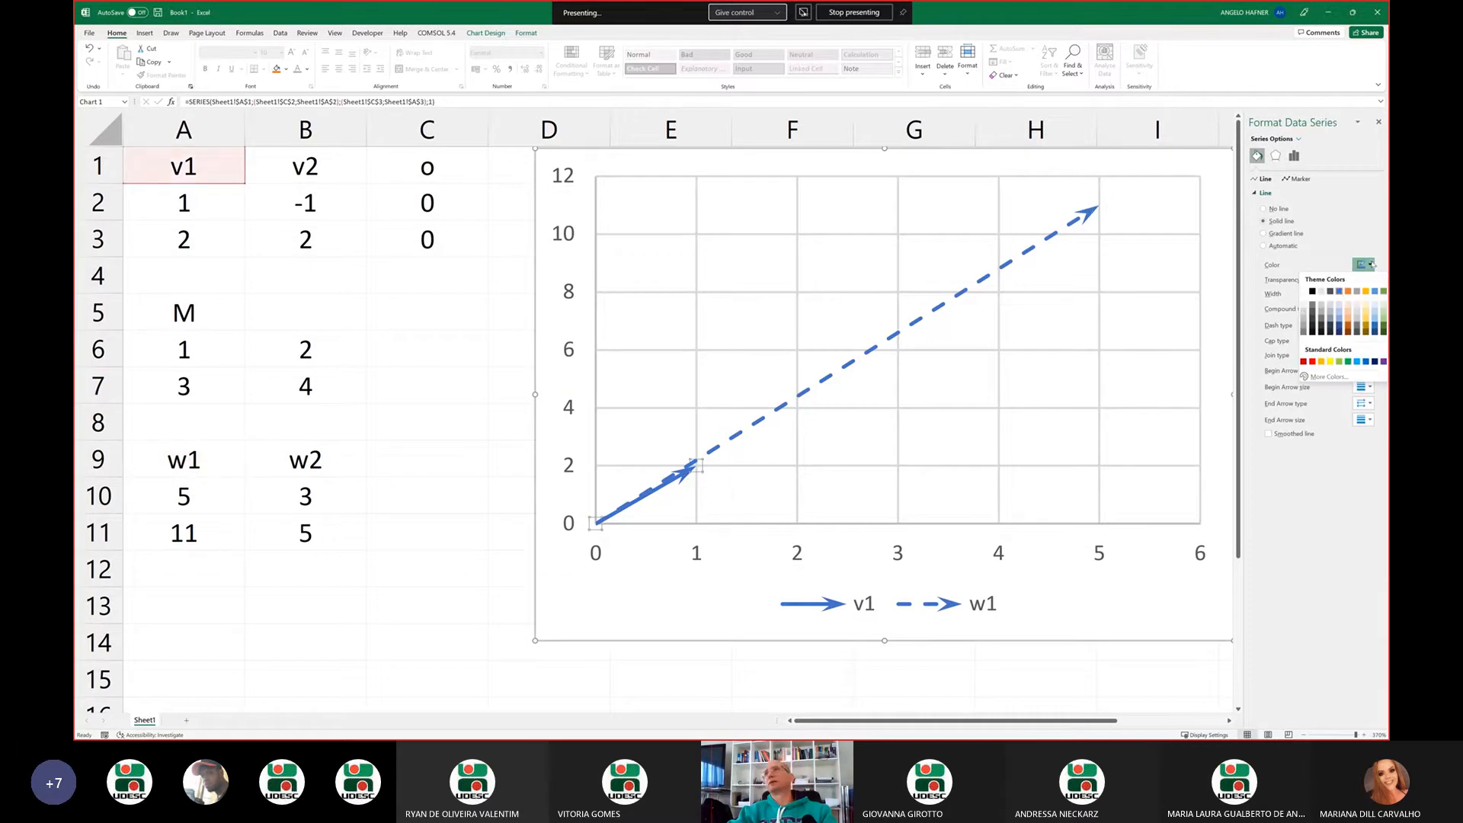
{"action": "left_click", "coordinate": [1341, 292]}
{"action": "left_click", "coordinate": [902, 389]}
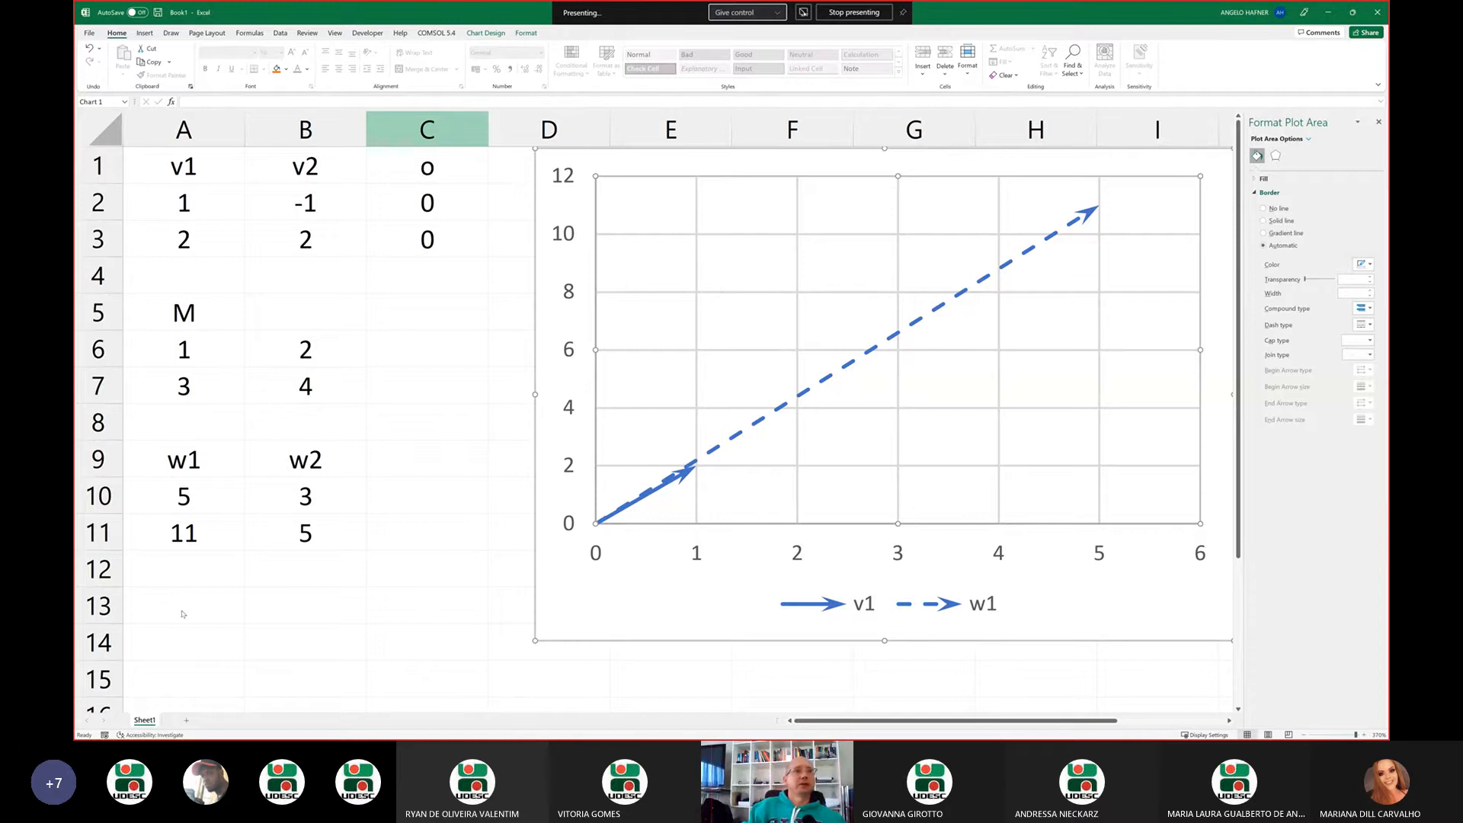
Handwrite the transformation T(x, y) = (x + 2y, 3x + 4y) as column vectors in ink below the w1 and w2 values
{"action": "key", "text": "Escape"}
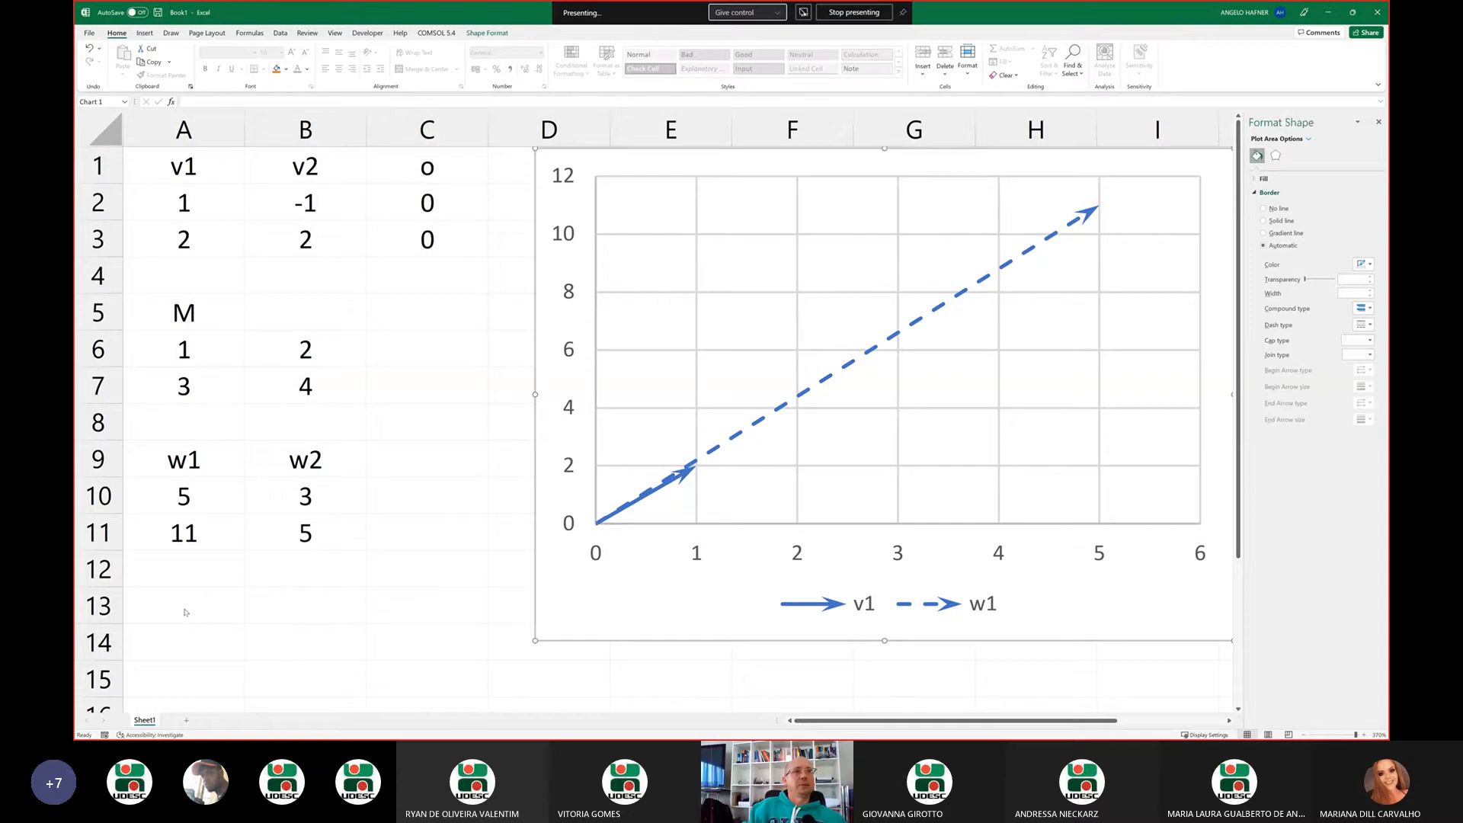
{"action": "mouse_move", "coordinate": [152, 608]}
{"action": "left_mouse_down"}
{"action": "mouse_move", "coordinate": [155, 626]}
{"action": "mouse_move", "coordinate": [163, 600]}
{"action": "mouse_move", "coordinate": [189, 649]}
{"action": "left_mouse_up"}
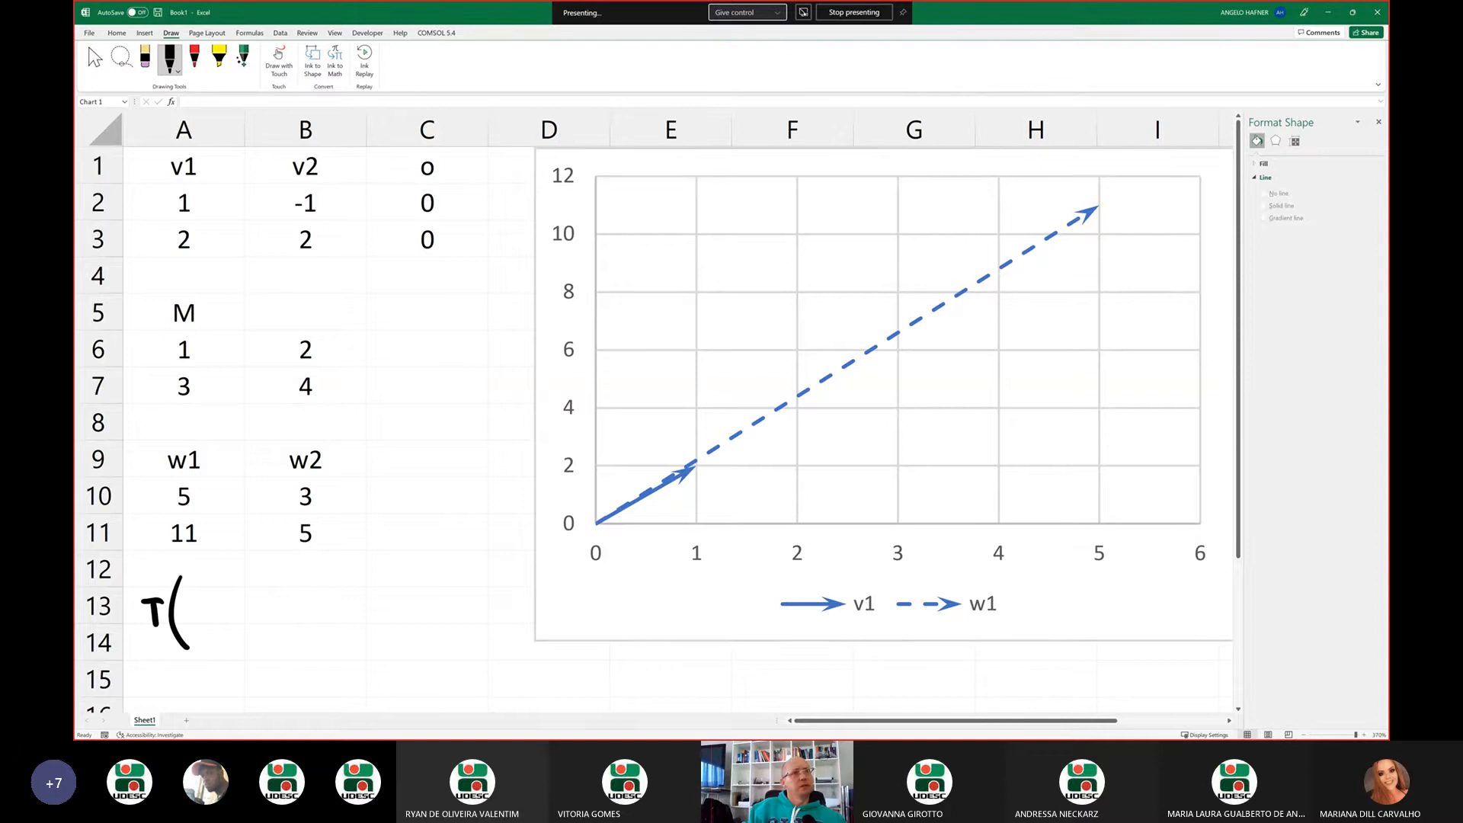
{"action": "mouse_move", "coordinate": [197, 587]}
{"action": "left_mouse_down"}
{"action": "mouse_move", "coordinate": [202, 643]}
{"action": "mouse_move", "coordinate": [245, 616]}
{"action": "left_mouse_up"}
{"action": "left_click_drag", "start_coordinate": [267, 557], "coordinate": [282, 645]}
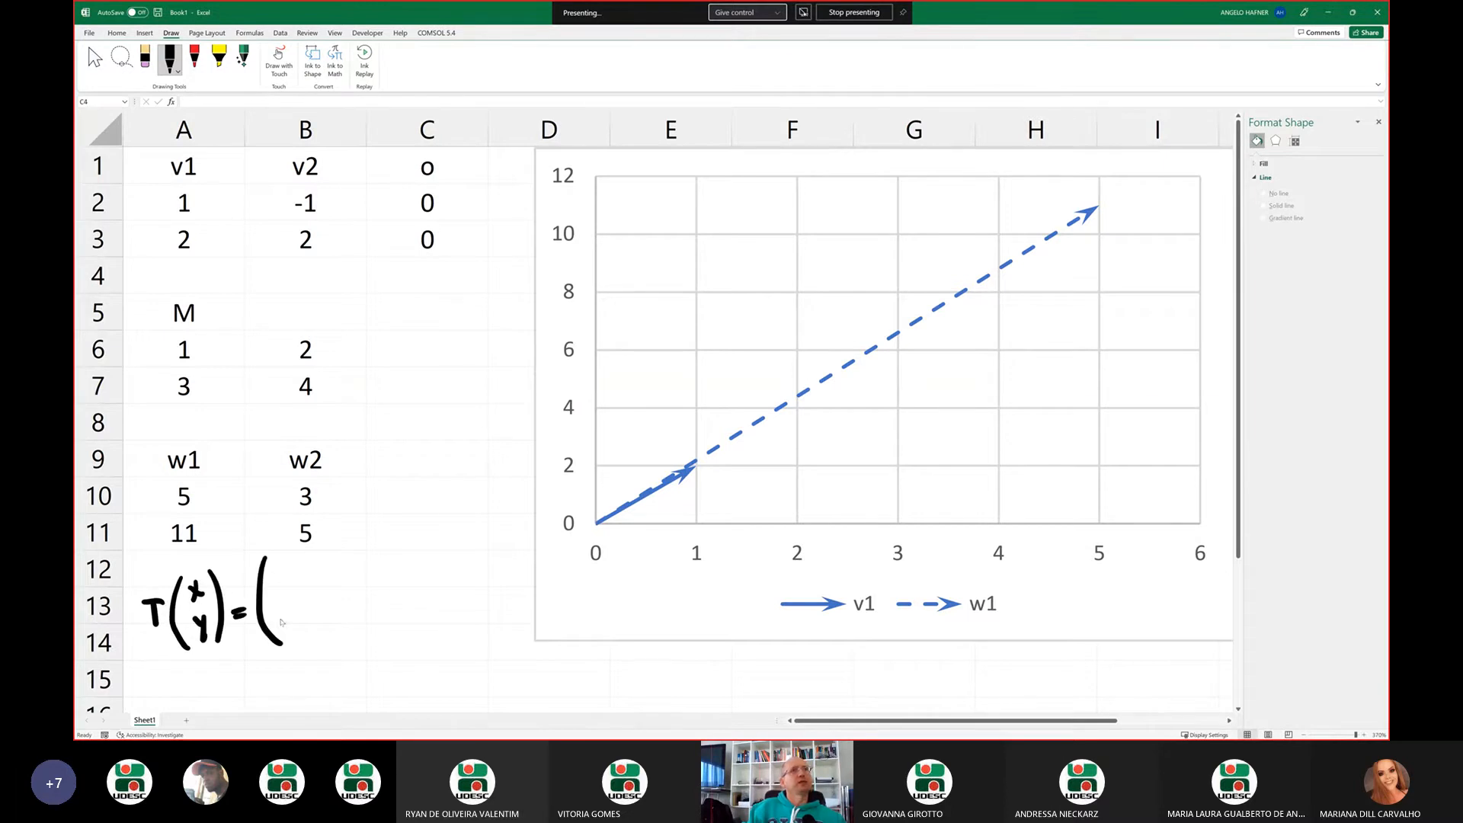
{"action": "left_click_drag", "start_coordinate": [281, 570], "coordinate": [302, 587]}
{"action": "mouse_move", "coordinate": [328, 558]}
{"action": "left_mouse_down"}
{"action": "mouse_move", "coordinate": [327, 575]}
{"action": "mouse_move", "coordinate": [337, 564]}
{"action": "left_mouse_up"}
{"action": "mouse_move", "coordinate": [340, 556]}
{"action": "left_mouse_down"}
{"action": "mouse_move", "coordinate": [381, 566]}
{"action": "mouse_move", "coordinate": [375, 579]}
{"action": "left_mouse_up"}
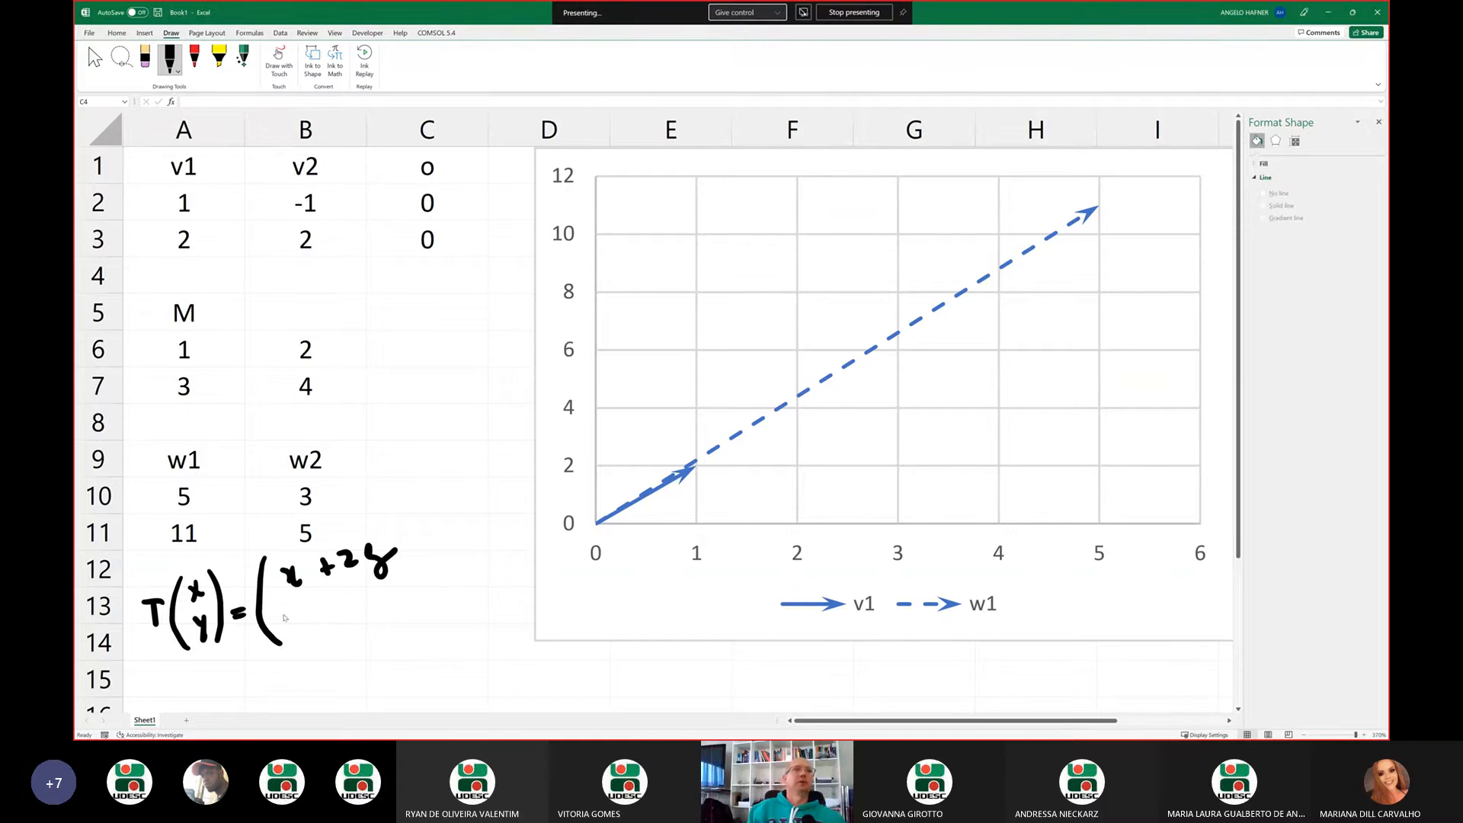
{"action": "mouse_move", "coordinate": [285, 613]}
{"action": "left_mouse_down"}
{"action": "mouse_move", "coordinate": [292, 626]}
{"action": "mouse_move", "coordinate": [352, 601]}
{"action": "mouse_move", "coordinate": [345, 615]}
{"action": "left_mouse_up"}
{"action": "left_click", "coordinate": [391, 600]}
{"action": "mouse_move", "coordinate": [359, 588]}
{"action": "left_mouse_down"}
{"action": "mouse_move", "coordinate": [398, 603]}
{"action": "mouse_move", "coordinate": [400, 623]}
{"action": "left_mouse_up"}
{"action": "left_click_drag", "start_coordinate": [401, 513], "coordinate": [427, 610]}
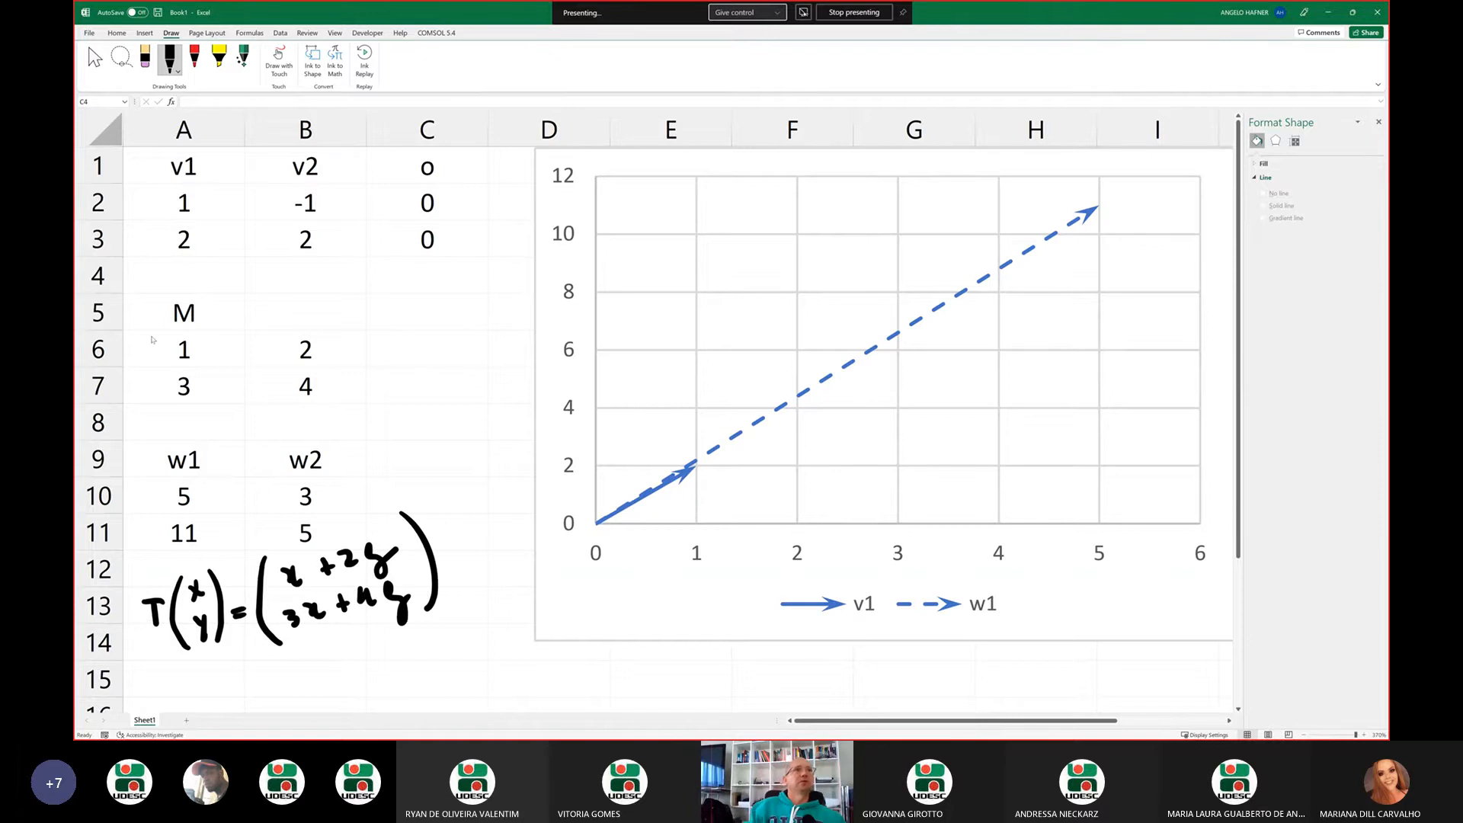
Draw ink square brackets around the entries of matrix M in A6:B7
{"action": "mouse_move", "coordinate": [166, 329]}
{"action": "left_mouse_down"}
{"action": "mouse_move", "coordinate": [150, 404]}
{"action": "mouse_move", "coordinate": [162, 410]}
{"action": "left_mouse_up"}
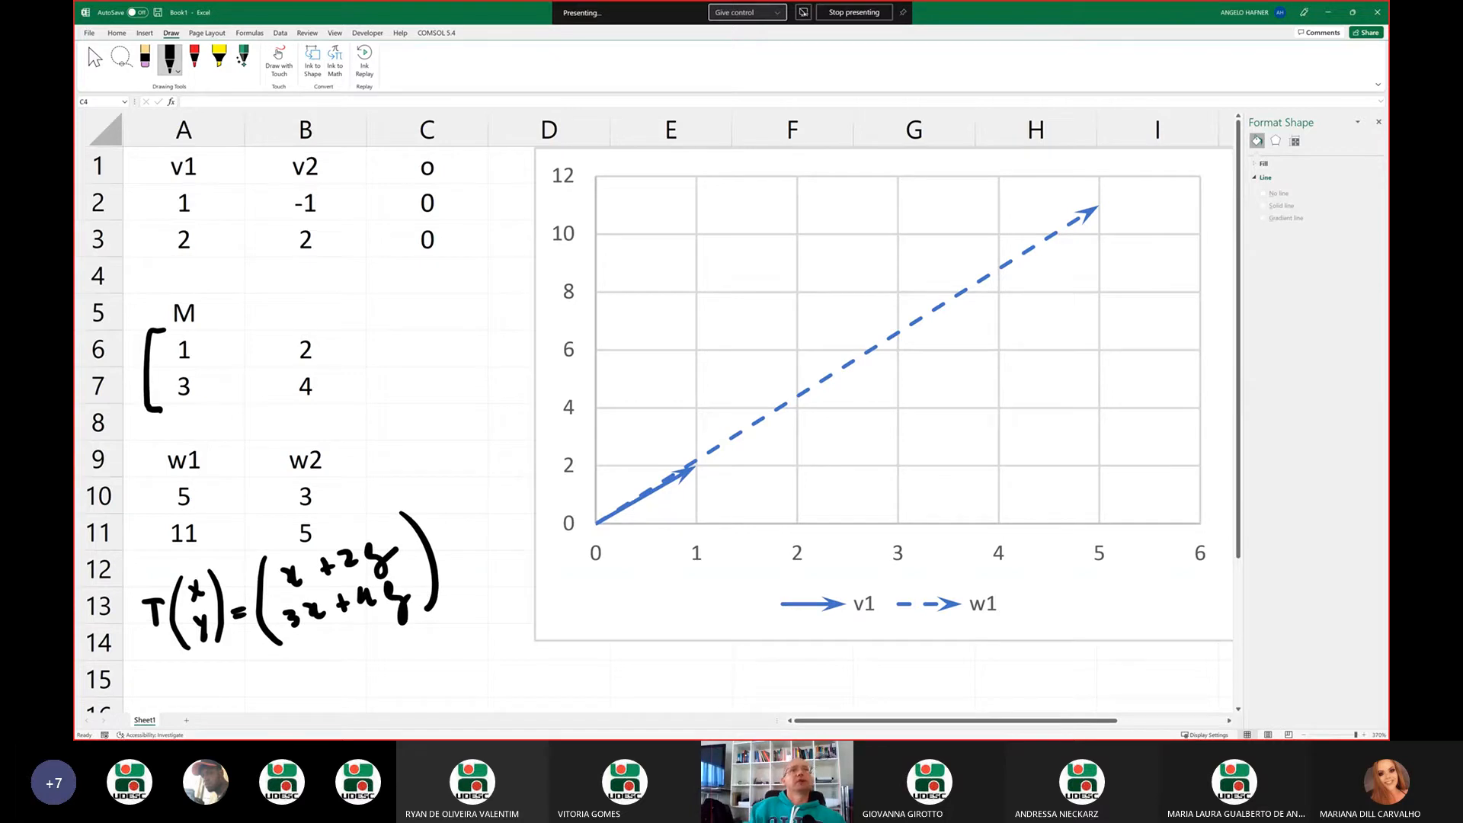
{"action": "mouse_move", "coordinate": [321, 327]}
{"action": "left_mouse_down"}
{"action": "mouse_move", "coordinate": [337, 397]}
{"action": "mouse_move", "coordinate": [323, 406]}
{"action": "left_mouse_up"}
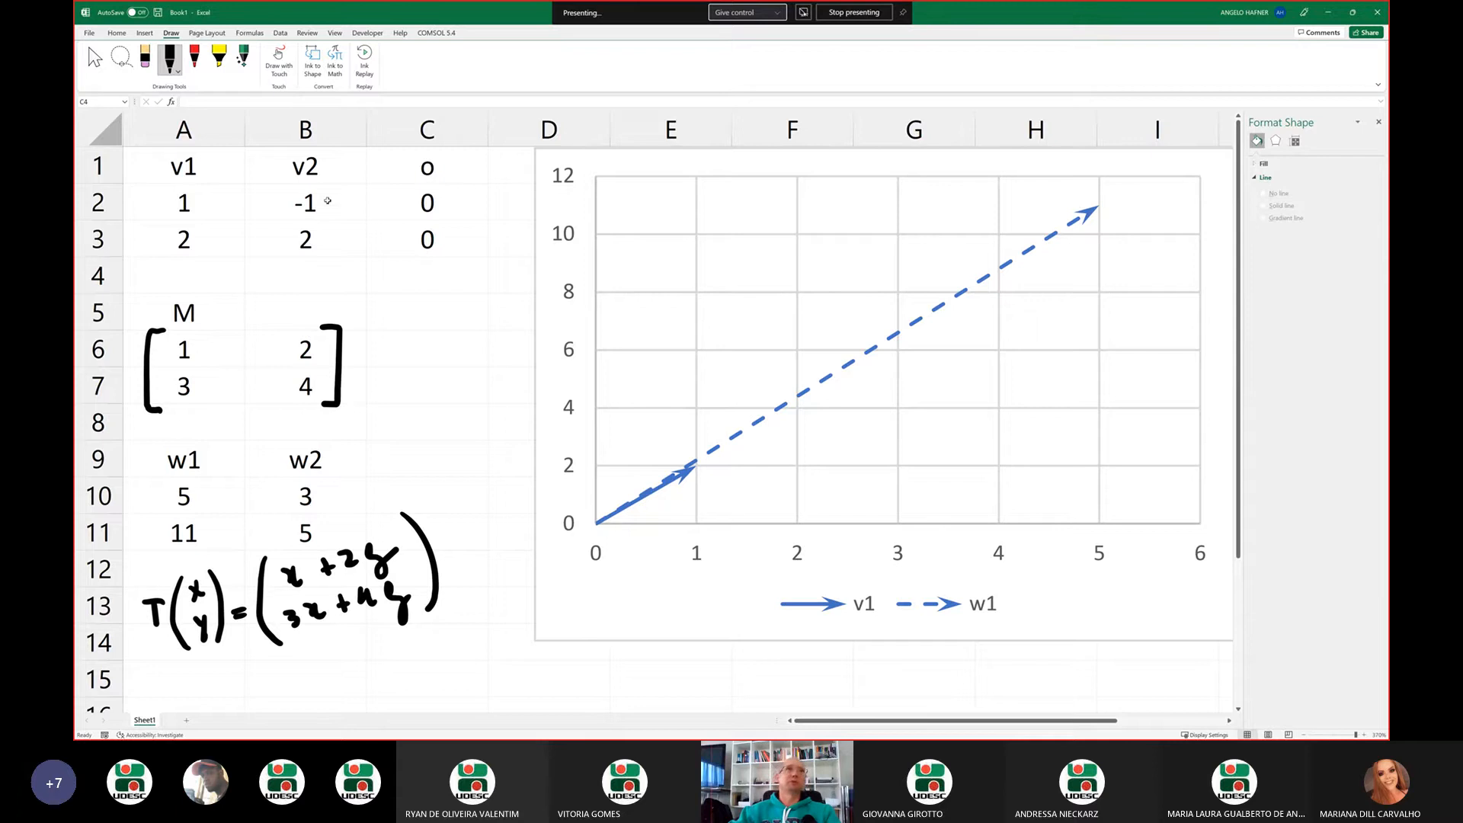
Add a new data series to the chart and take its name from cell B1 (v2)
{"action": "right_click", "coordinate": [726, 380]}
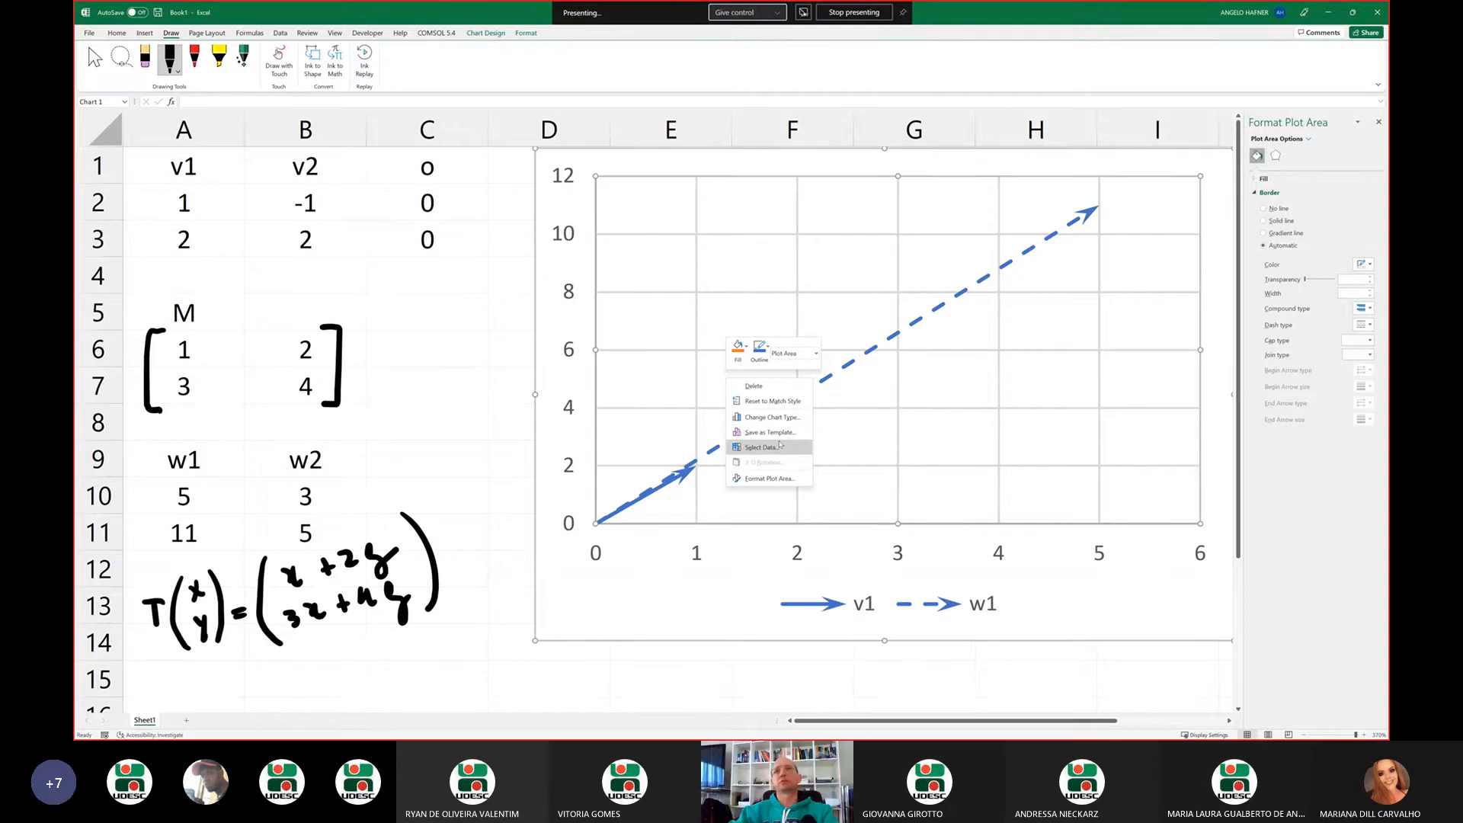
{"action": "left_click", "coordinate": [785, 449]}
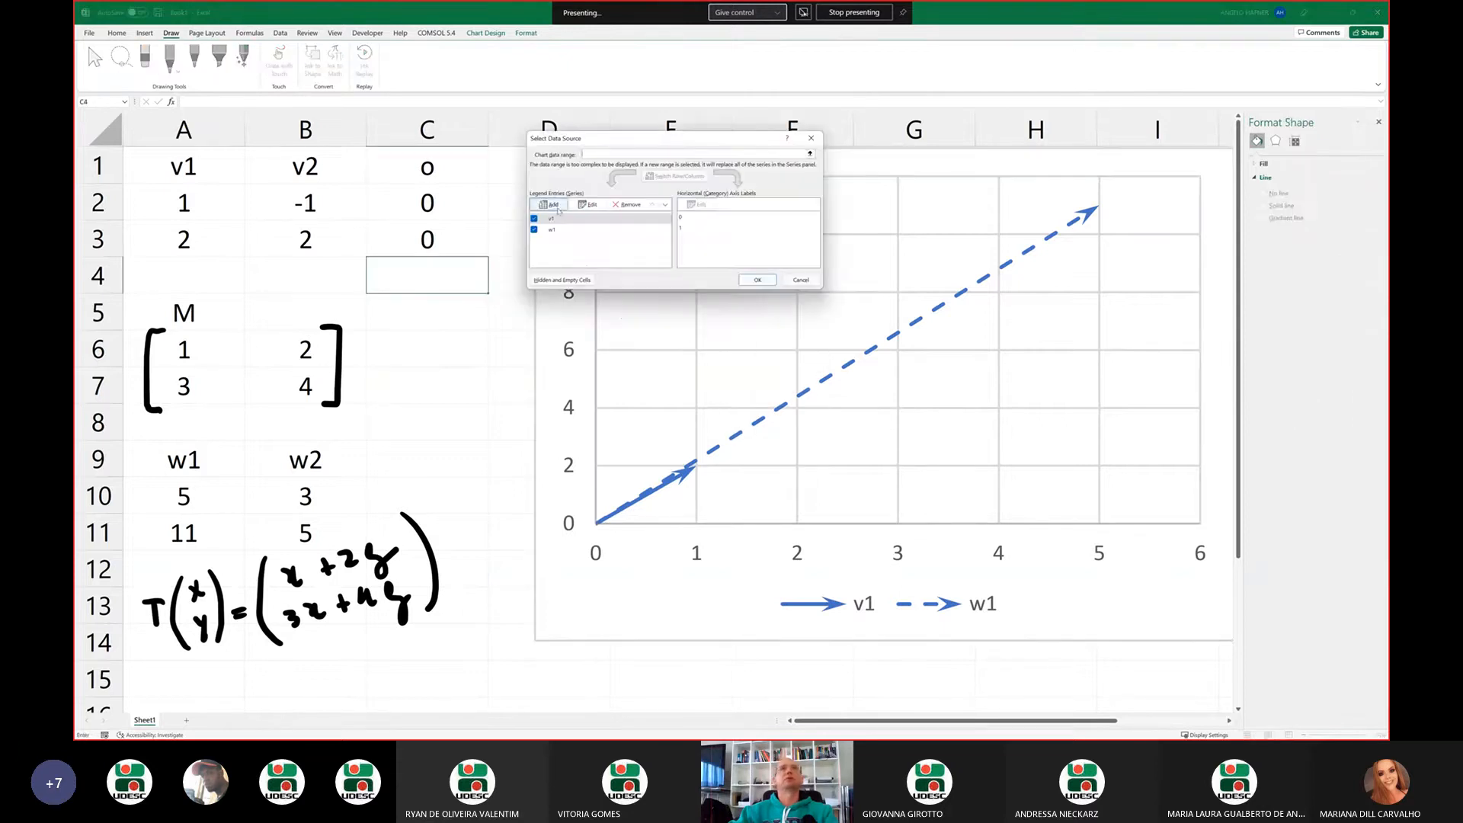
{"action": "left_click", "coordinate": [558, 211]}
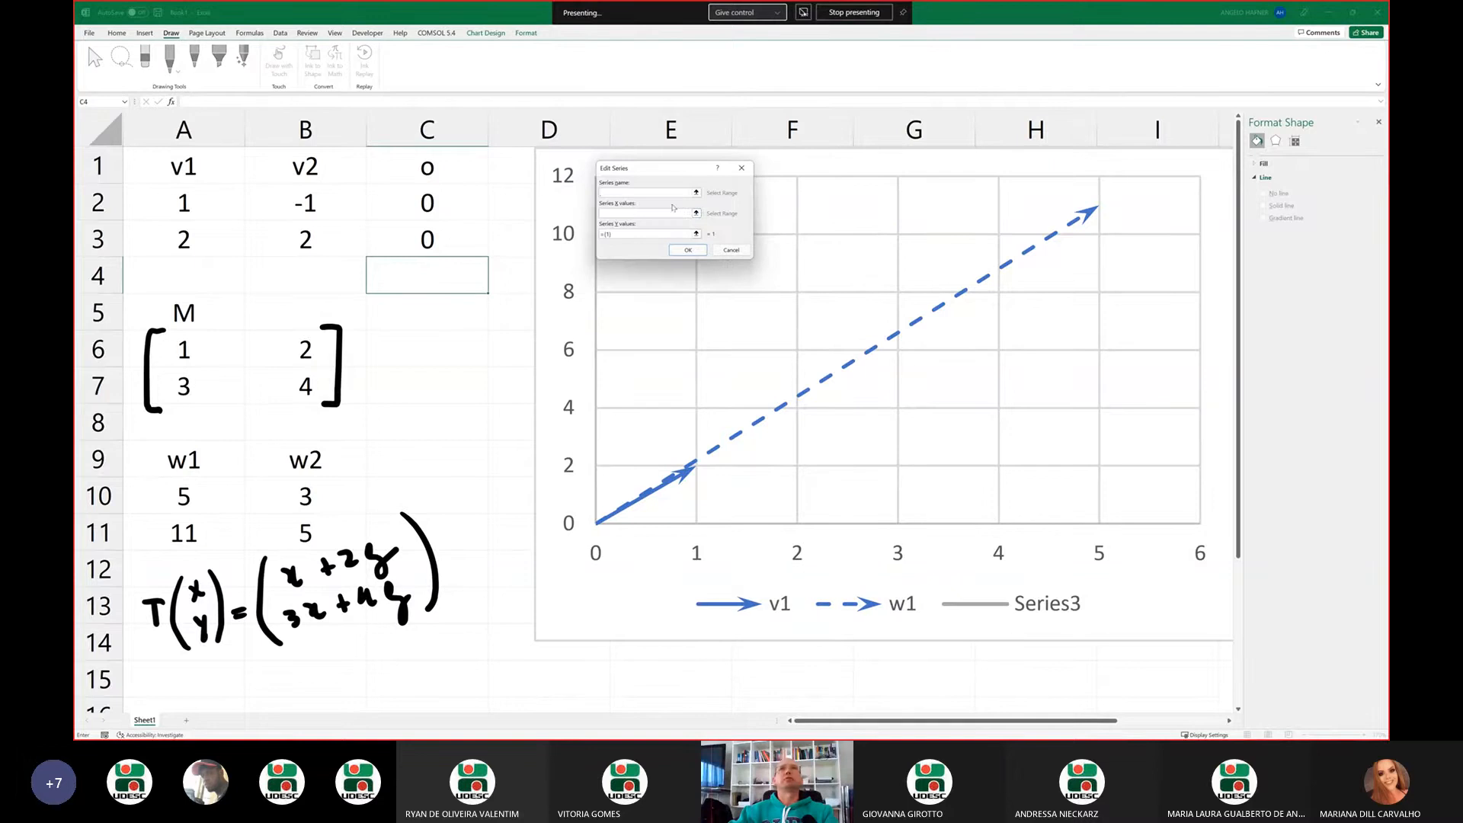
{"action": "left_click", "coordinate": [695, 193]}
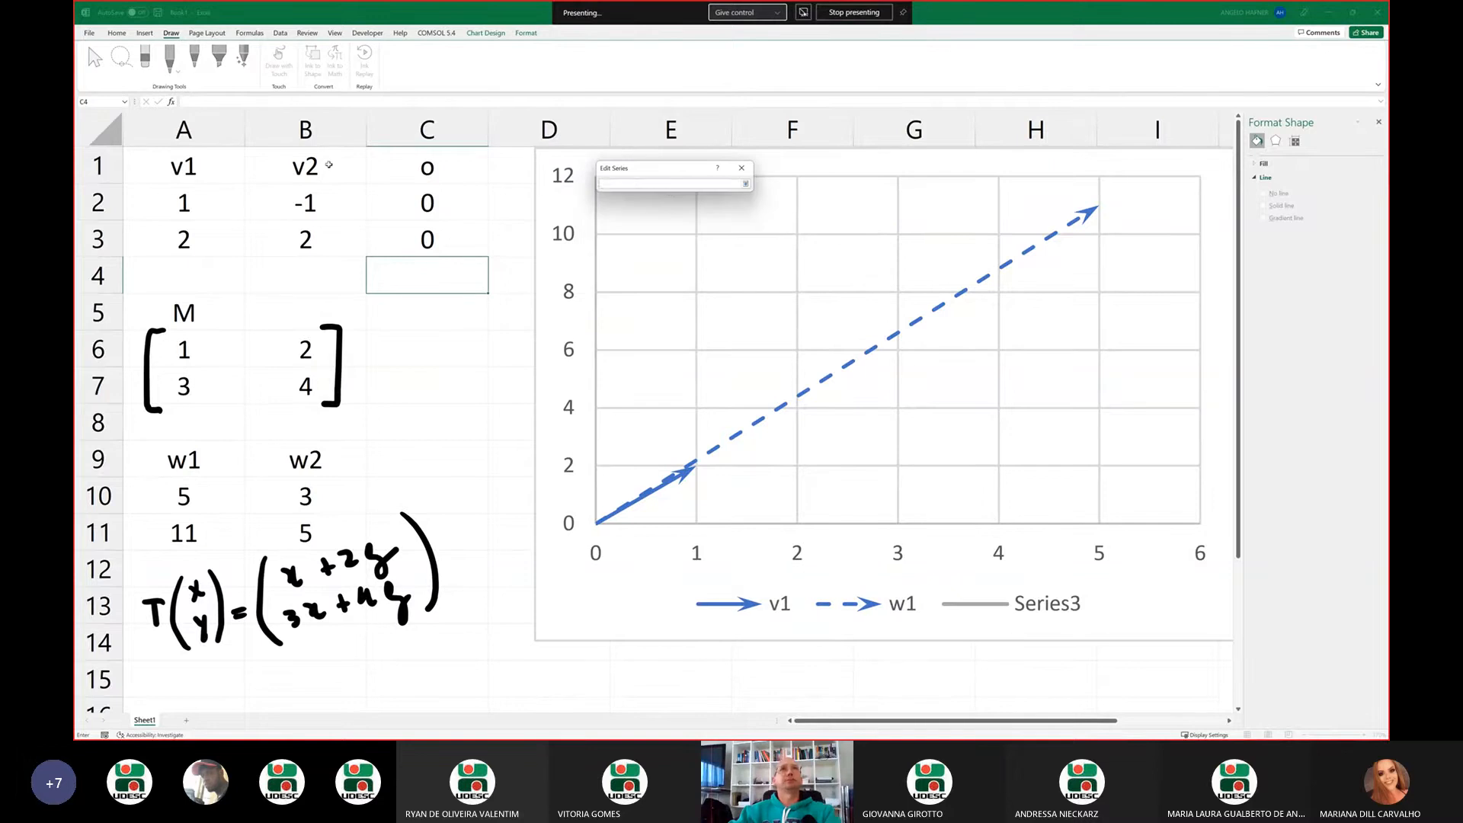
{"action": "left_click", "coordinate": [329, 164]}
{"action": "left_click", "coordinate": [745, 184]}
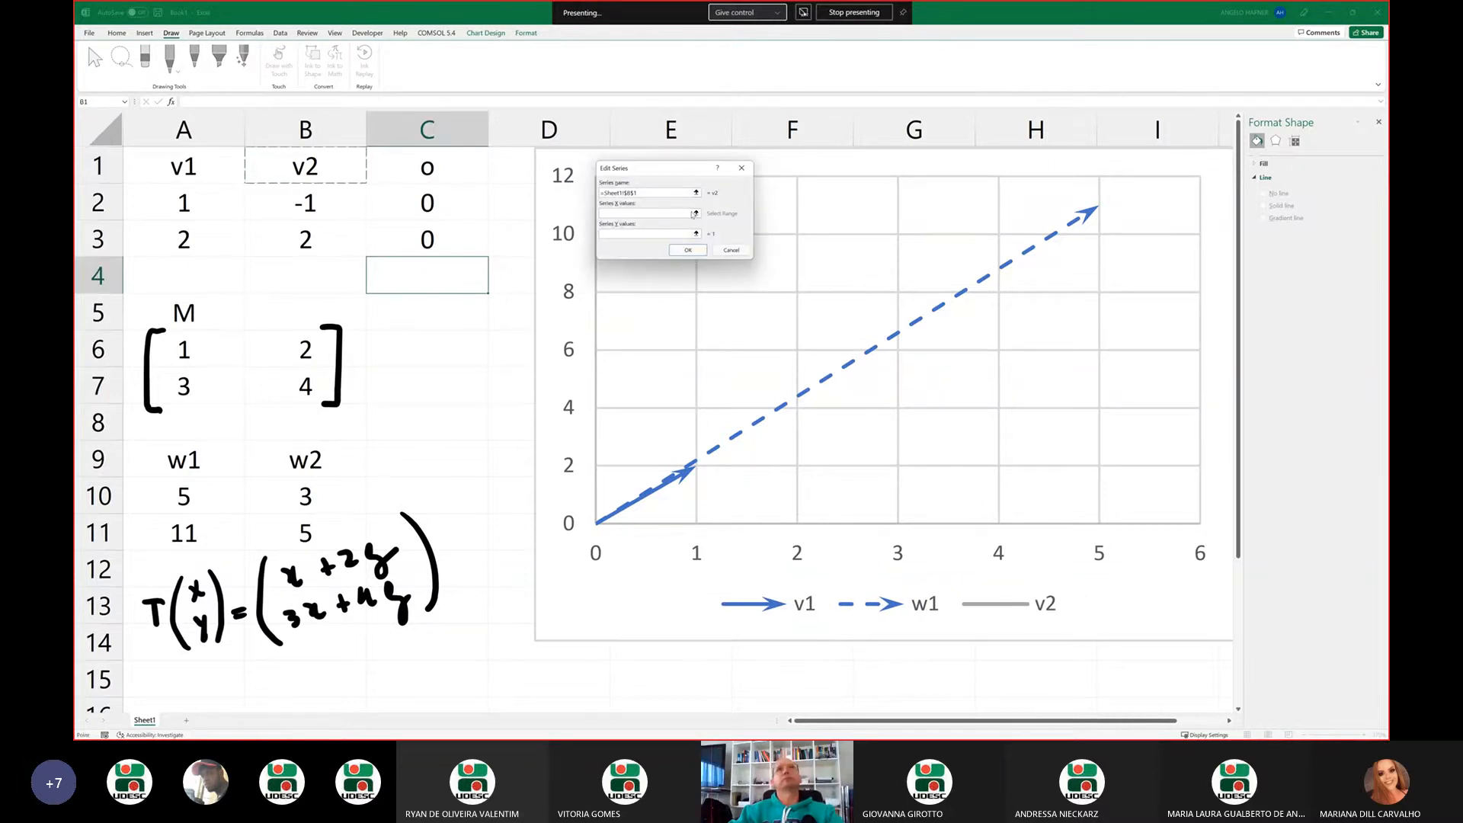
Set the v2 series X values to cells C2 and B2 and Y values to C3 and B3, and accept the data source changes
{"action": "left_click", "coordinate": [695, 214]}
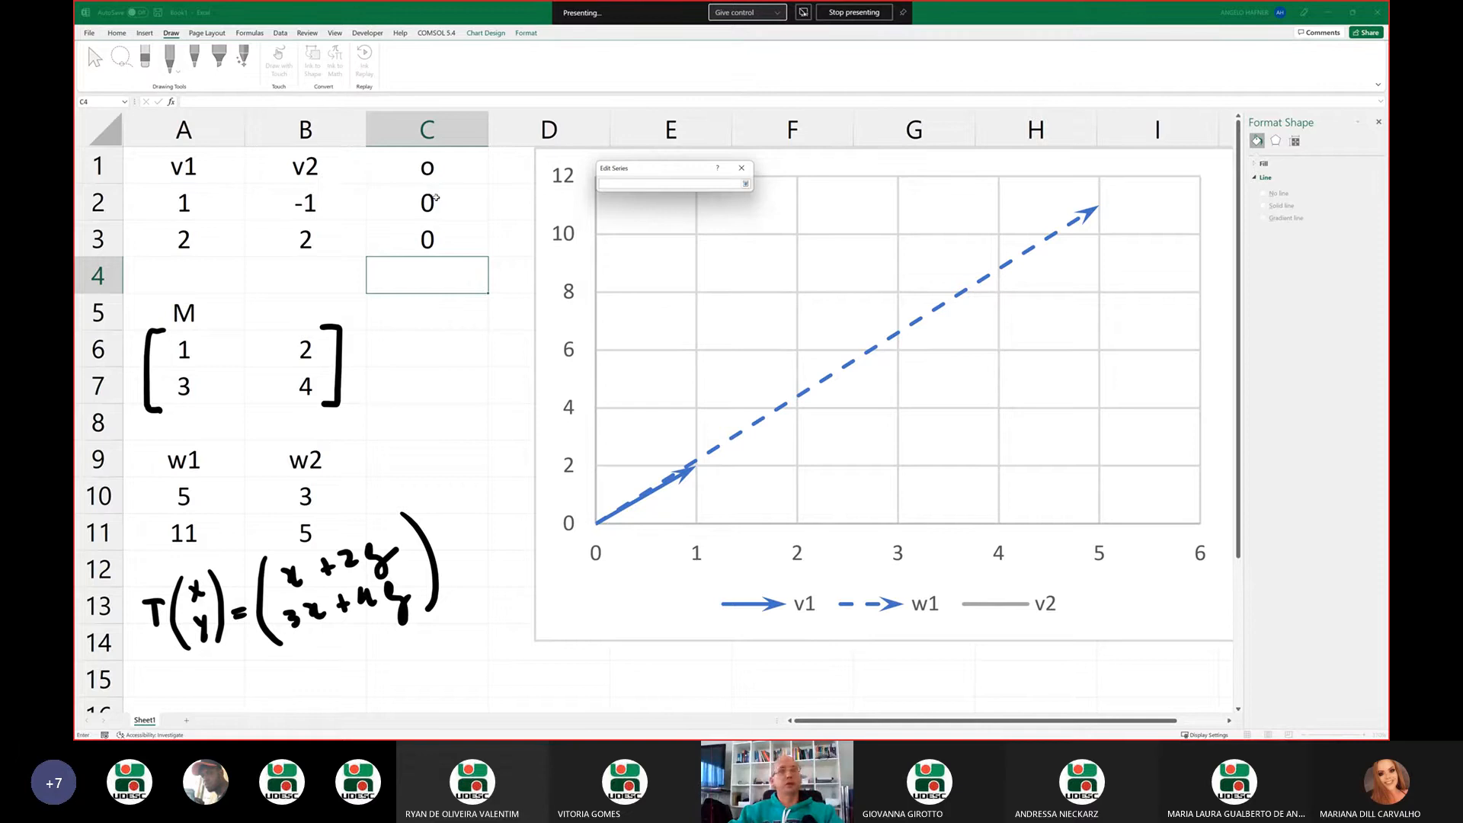
{"action": "left_click_drag", "start_coordinate": [436, 197], "coordinate": [321, 198]}
{"action": "left_click", "coordinate": [696, 233]}
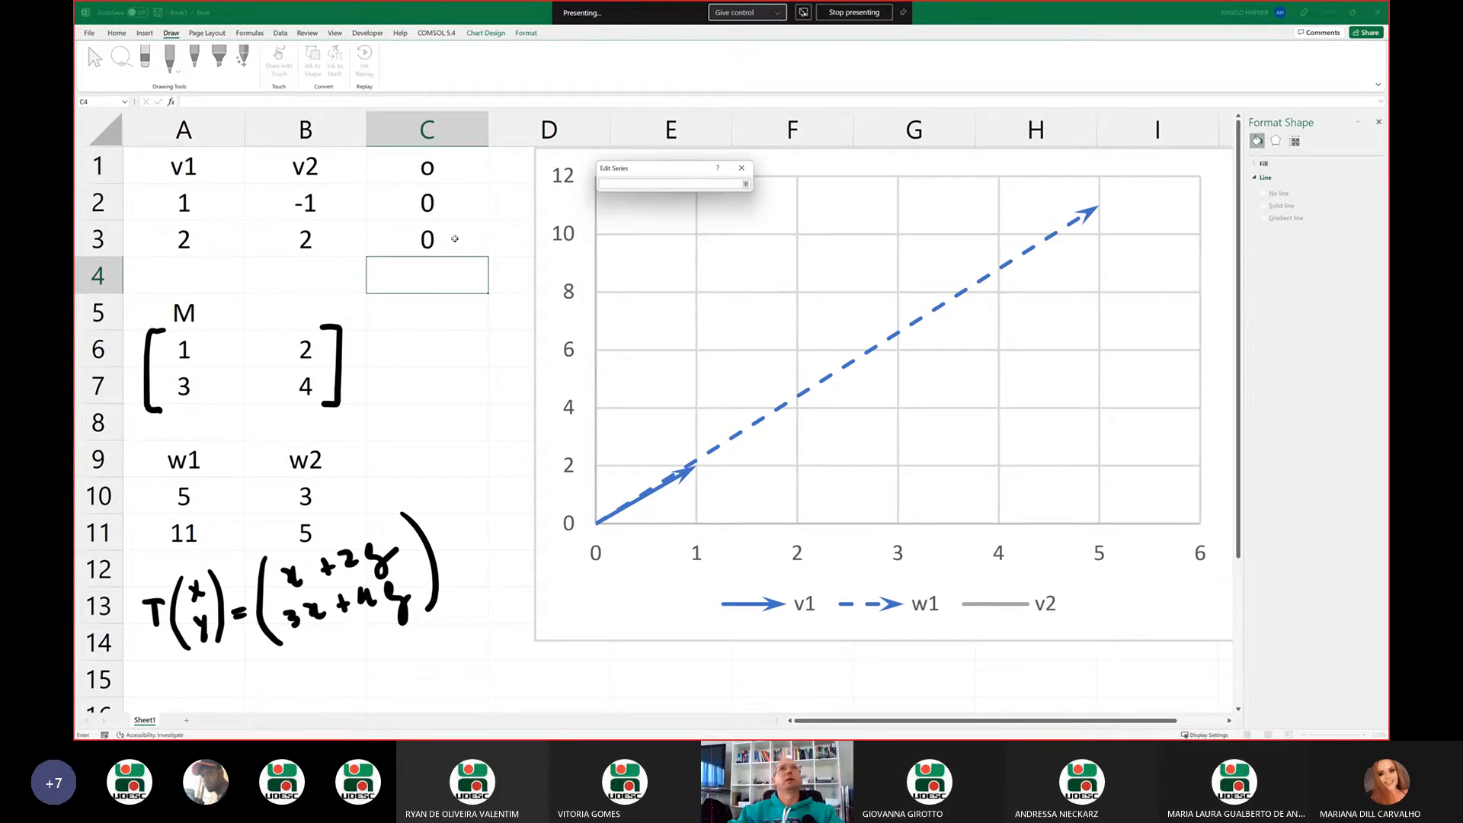
{"action": "left_click", "coordinate": [425, 237]}
{"action": "left_click_drag", "start_coordinate": [325, 235], "coordinate": [325, 235]}
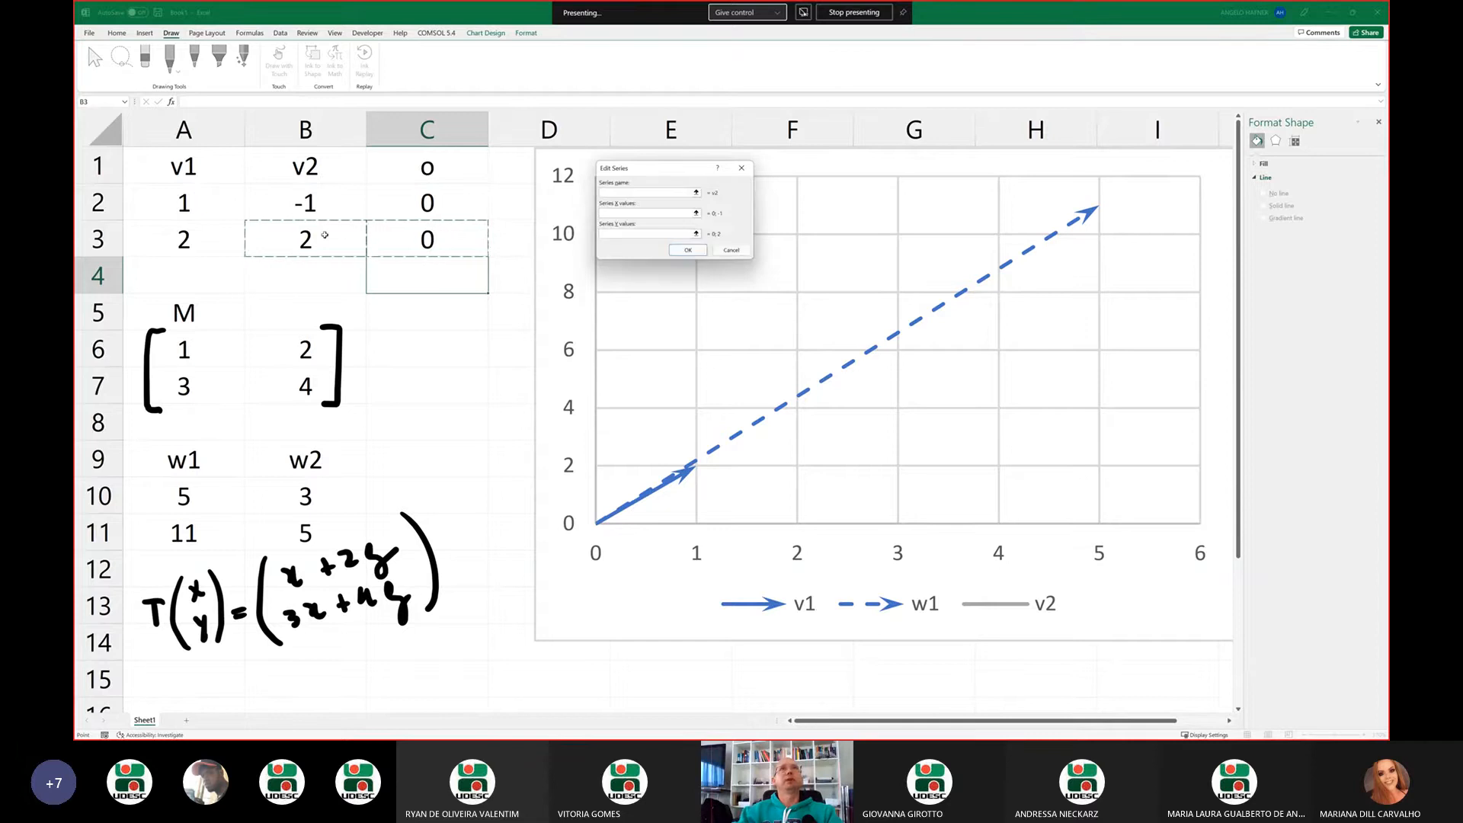
{"action": "left_click", "coordinate": [707, 251]}
{"action": "left_click", "coordinate": [757, 279]}
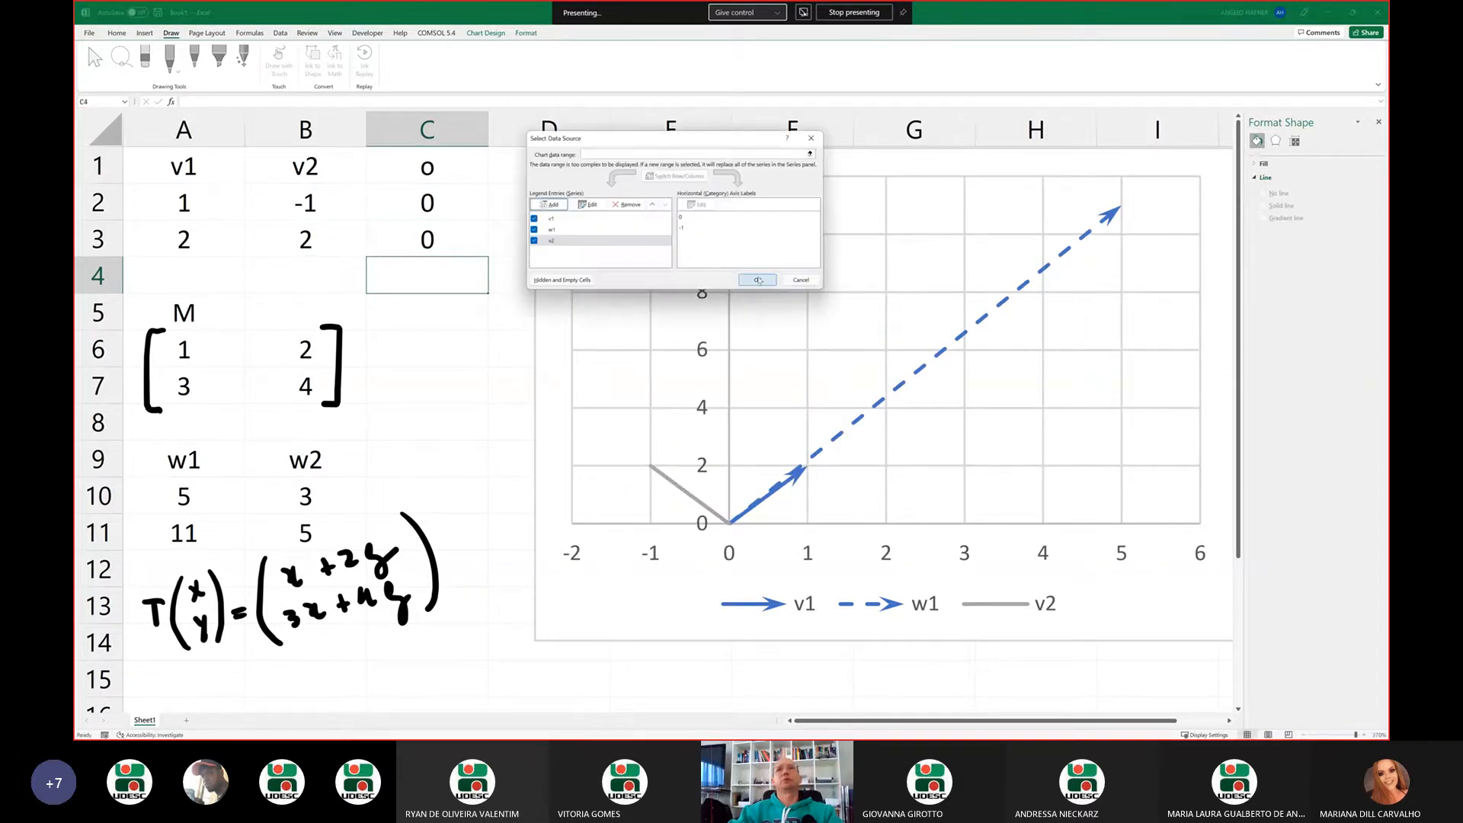
Give the v2 line a stealth end arrowhead in the medium-width, long size
{"action": "left_click", "coordinate": [677, 488]}
{"action": "left_click", "coordinate": [677, 488]}
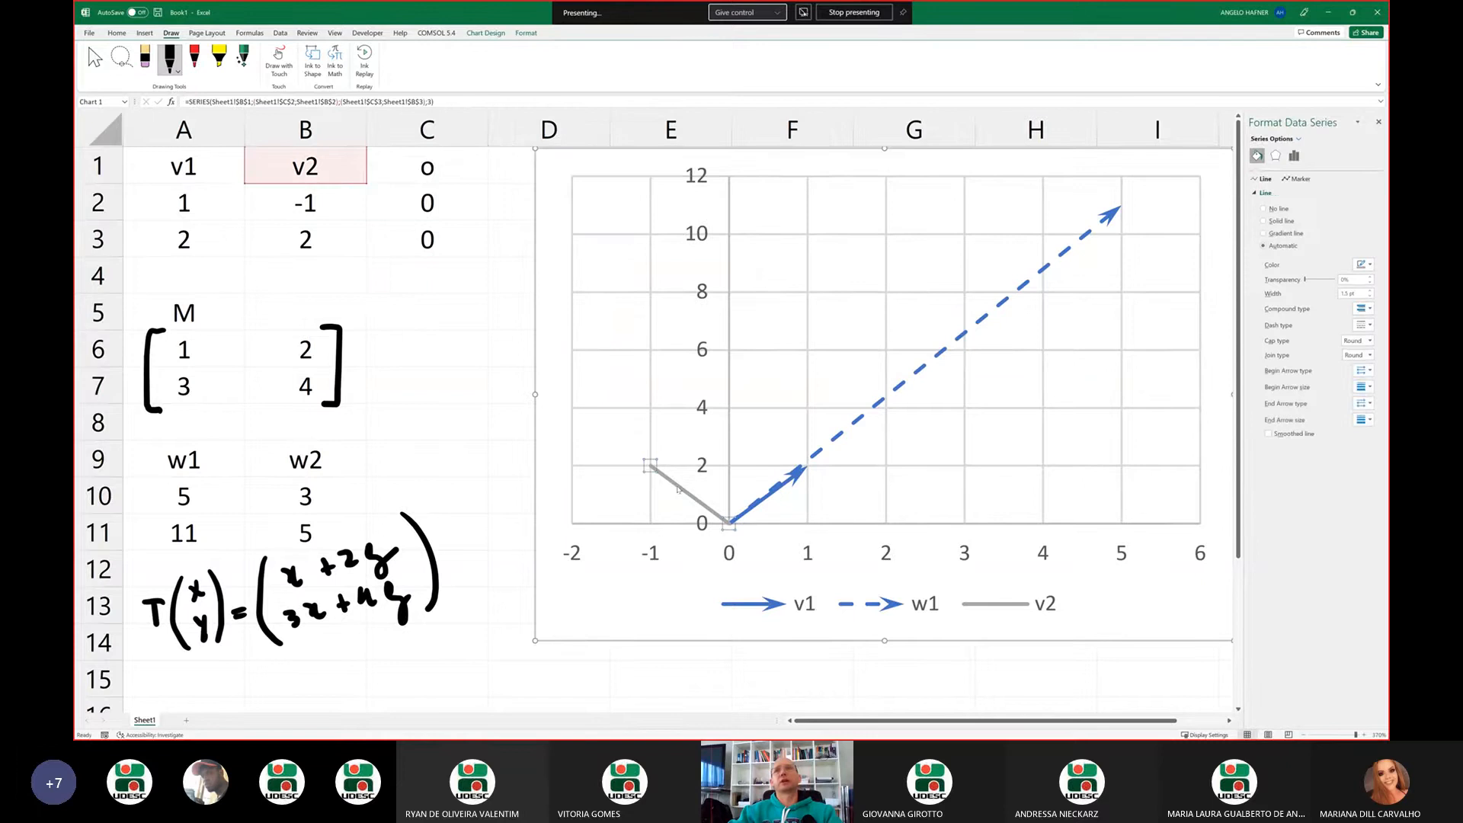
{"action": "left_click", "coordinate": [1365, 403]}
{"action": "left_click", "coordinate": [1349, 436]}
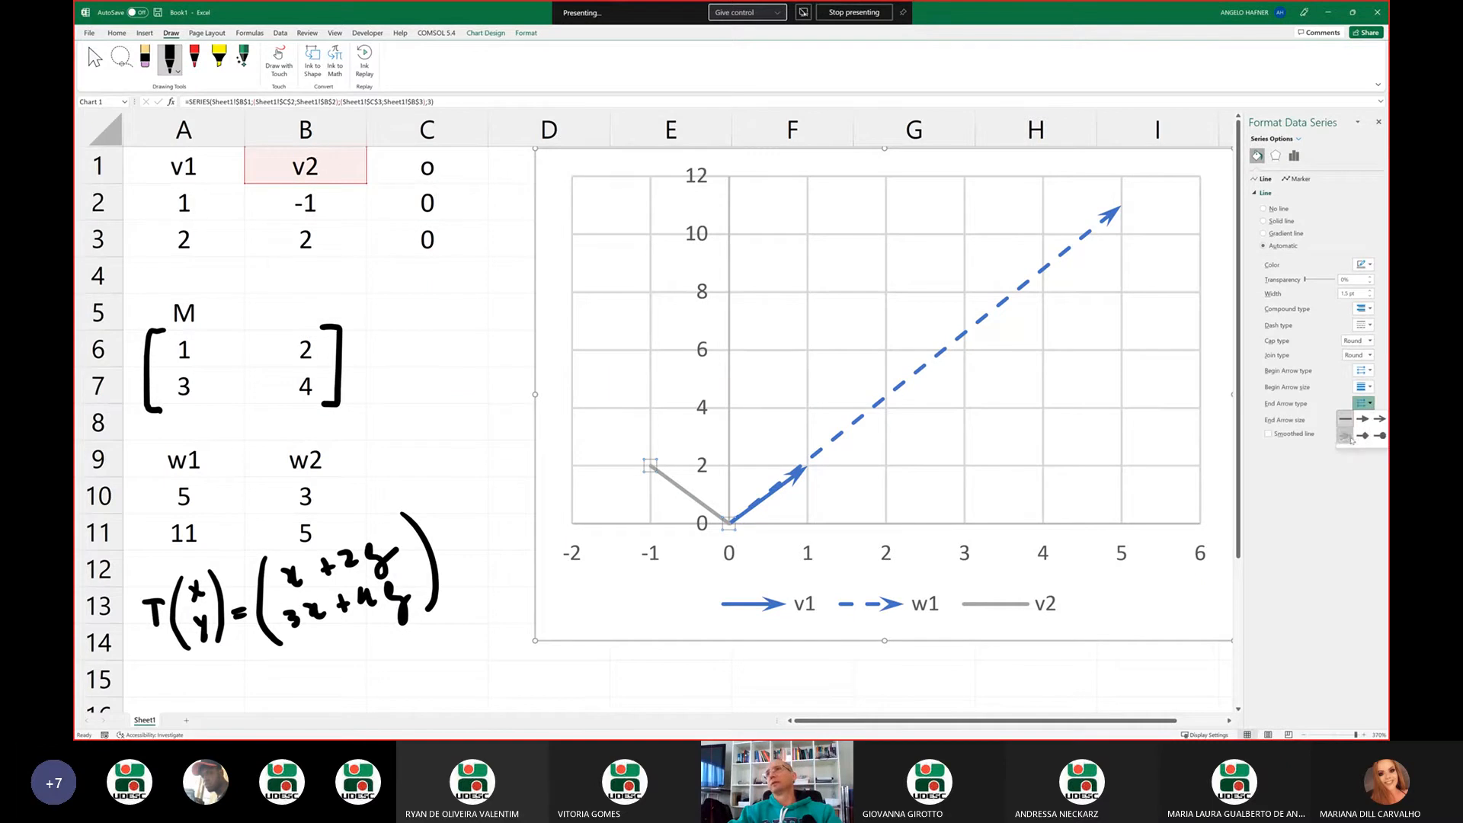
{"action": "left_click", "coordinate": [1364, 420]}
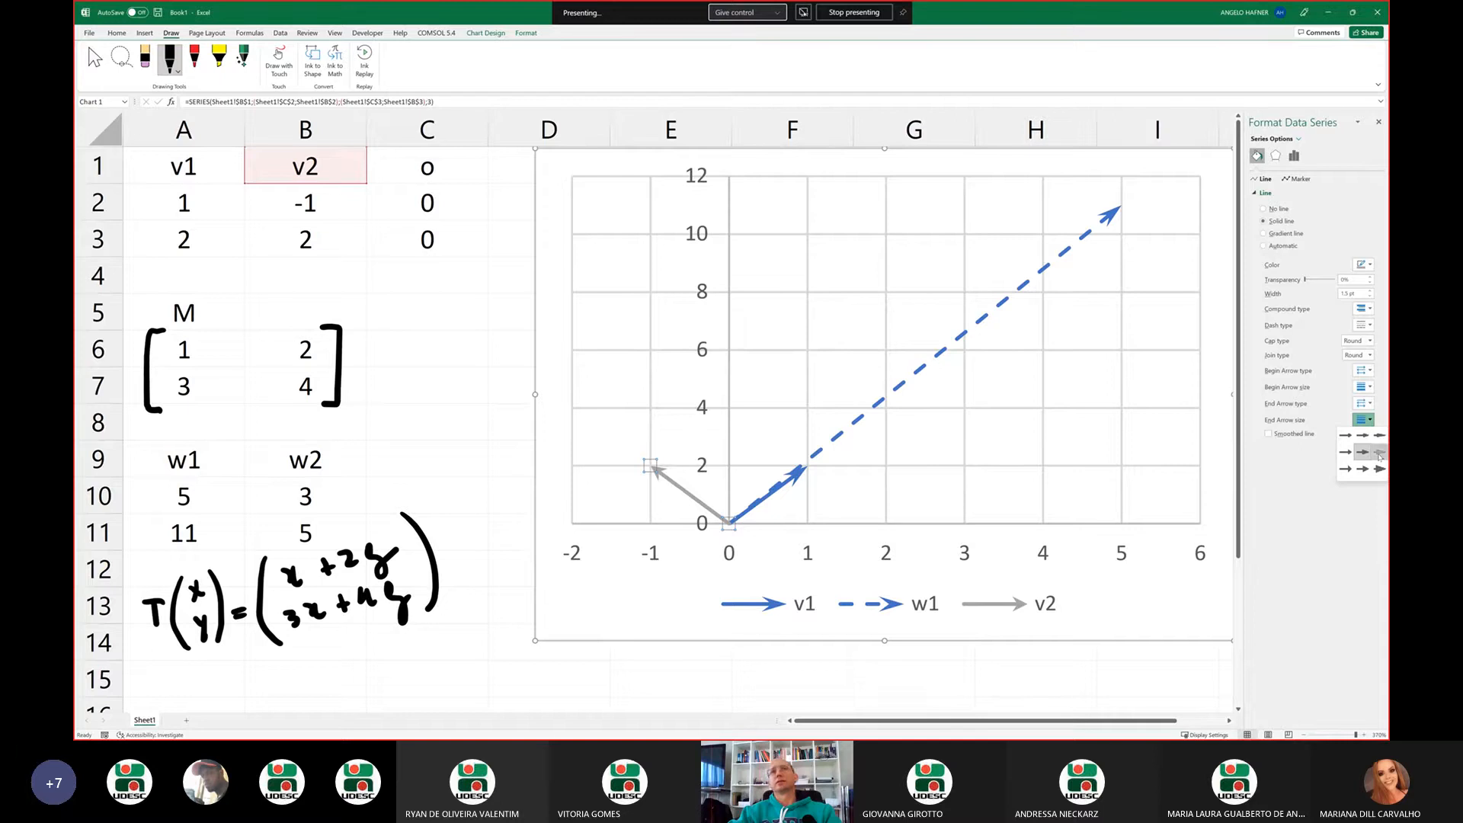
{"action": "left_click", "coordinate": [1379, 453]}
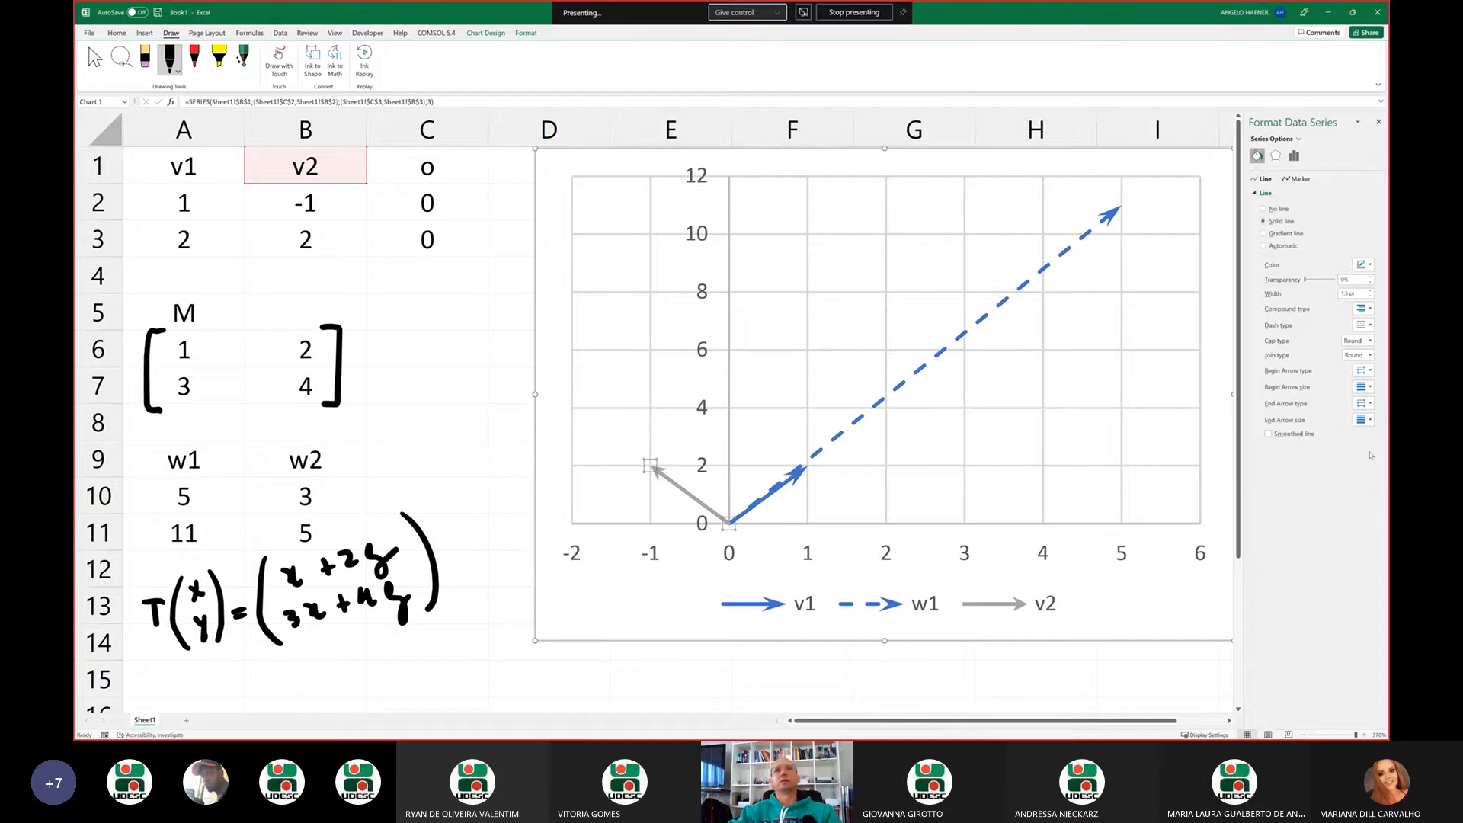
Start adding another data series to the chart's data source
{"action": "right_click", "coordinate": [773, 382]}
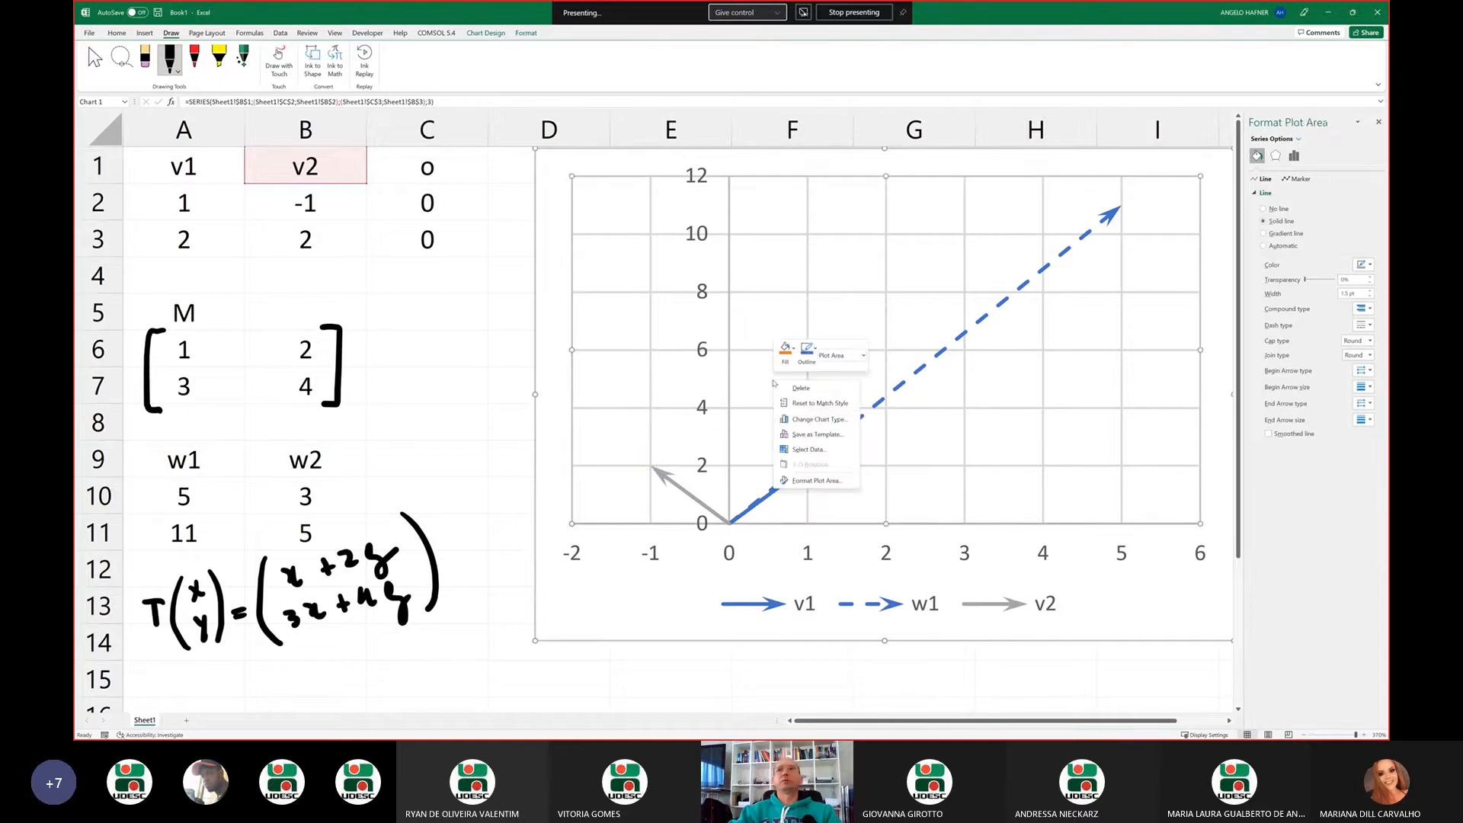
{"action": "left_click", "coordinate": [810, 437]}
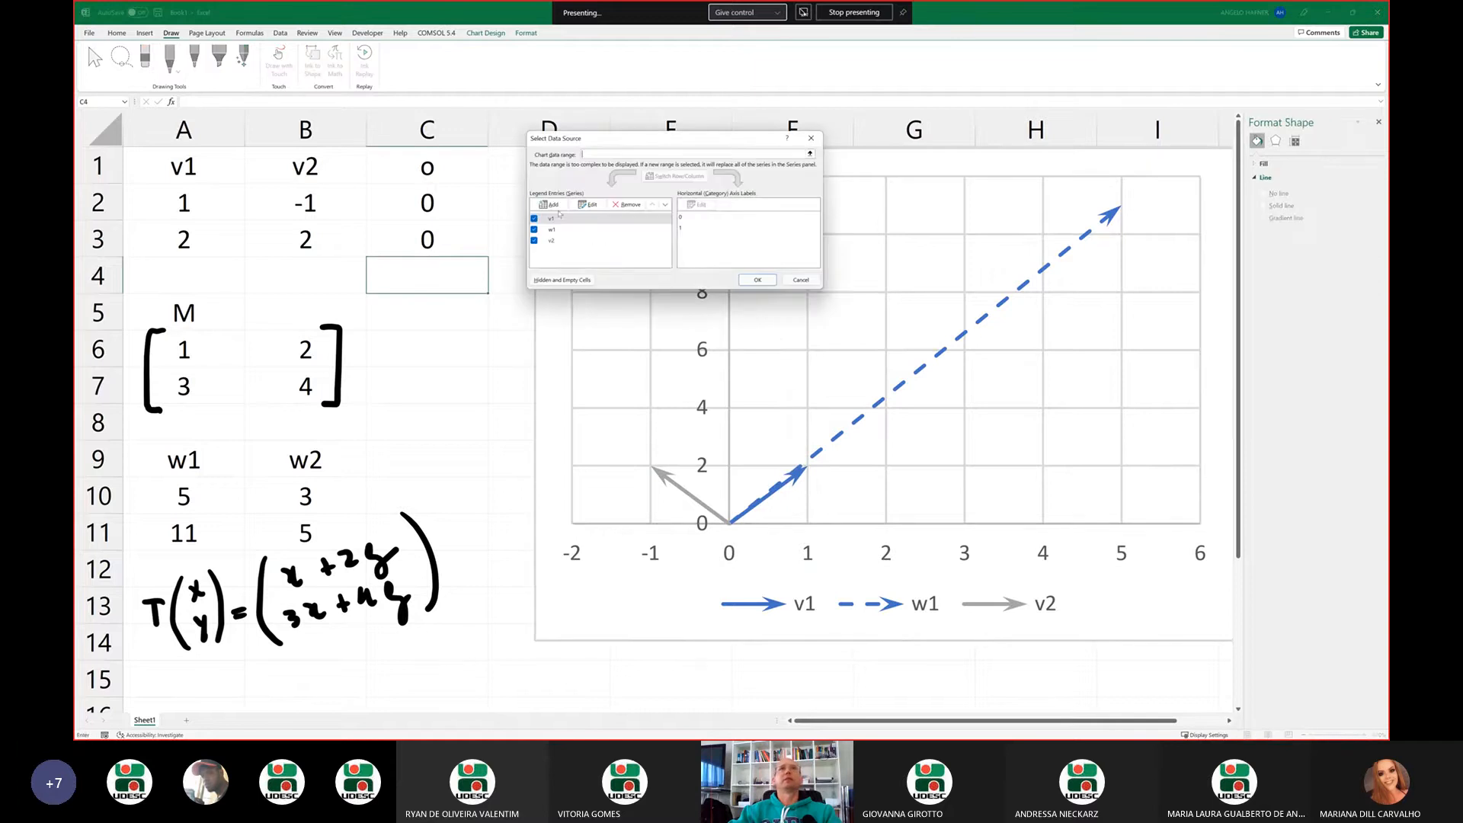
{"action": "left_click", "coordinate": [553, 206]}
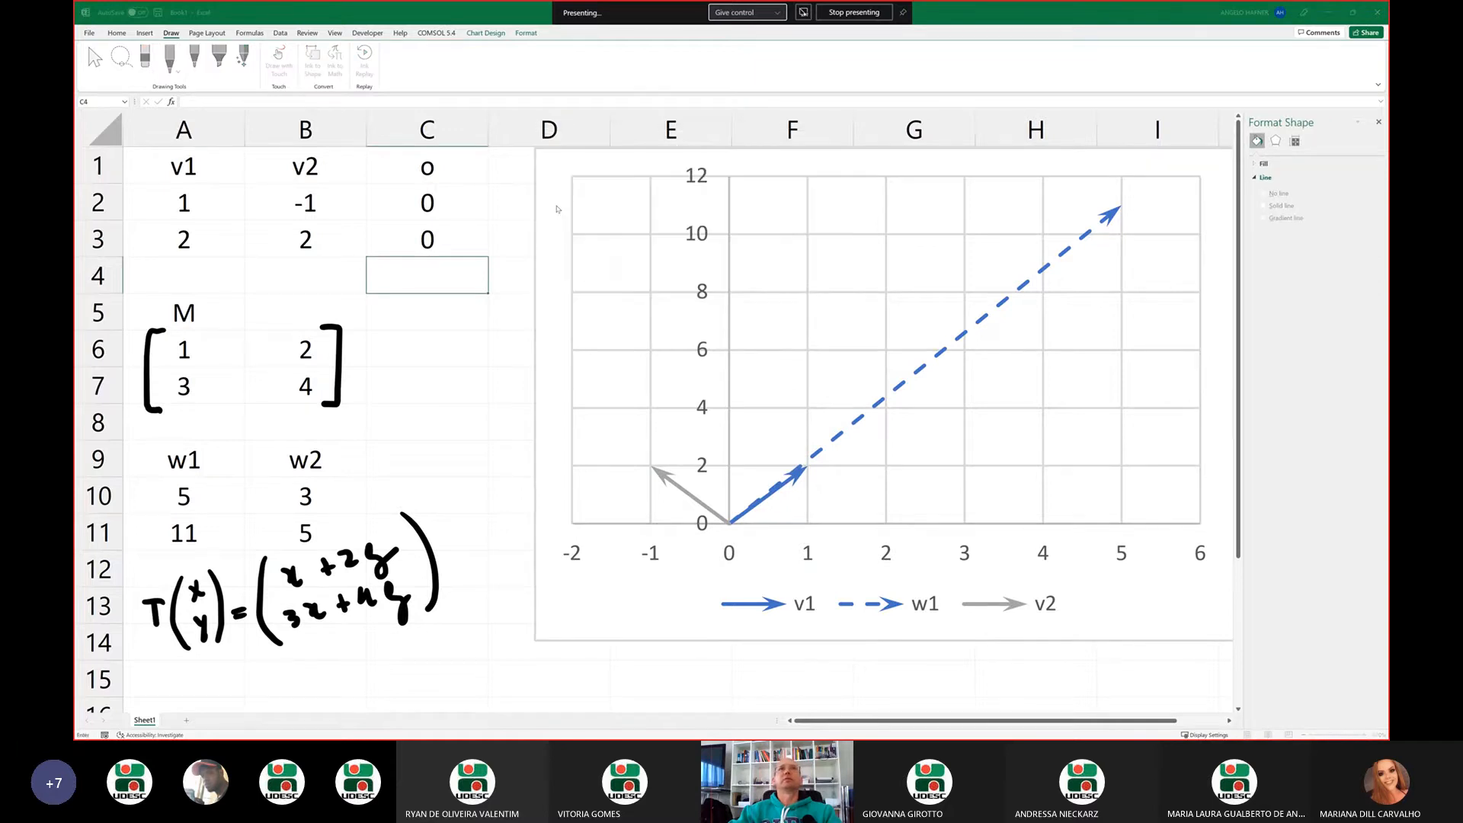
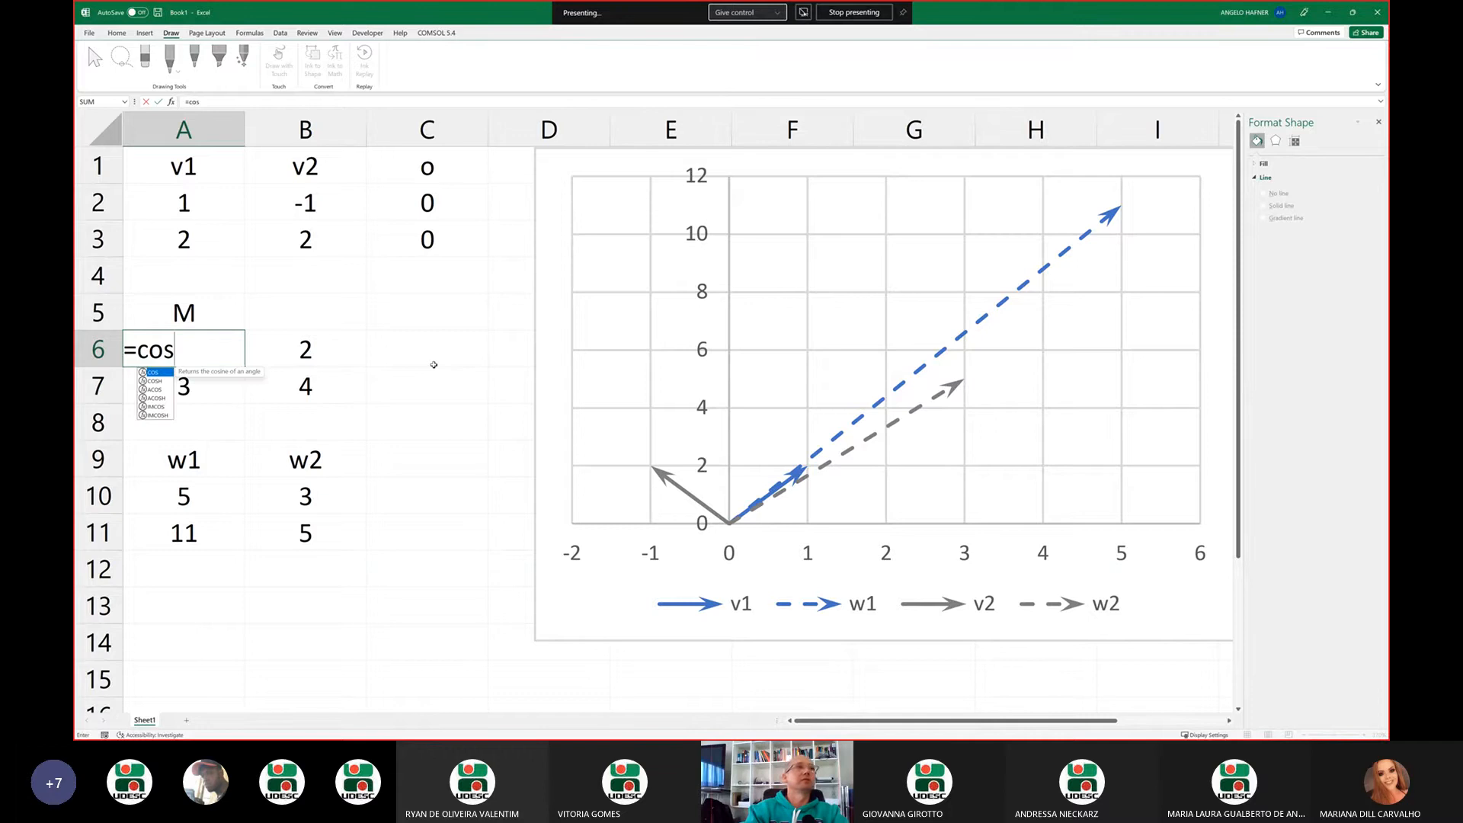
Enter the formula =cos(pi()/6) in cell A6 as the first entry of matrix M
{"action": "type", "text": "d"}
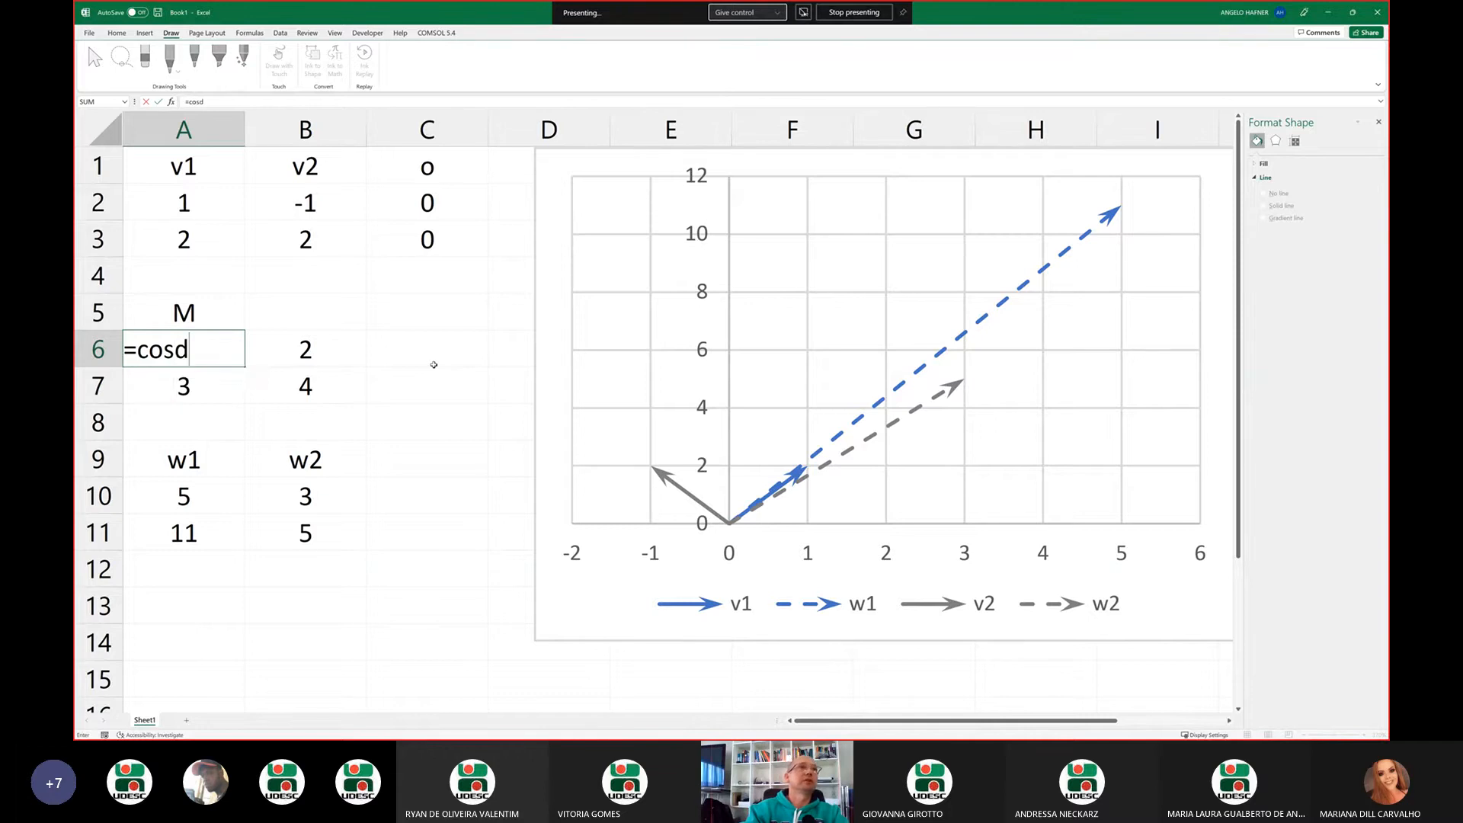
{"action": "key", "text": "BackSpace"}
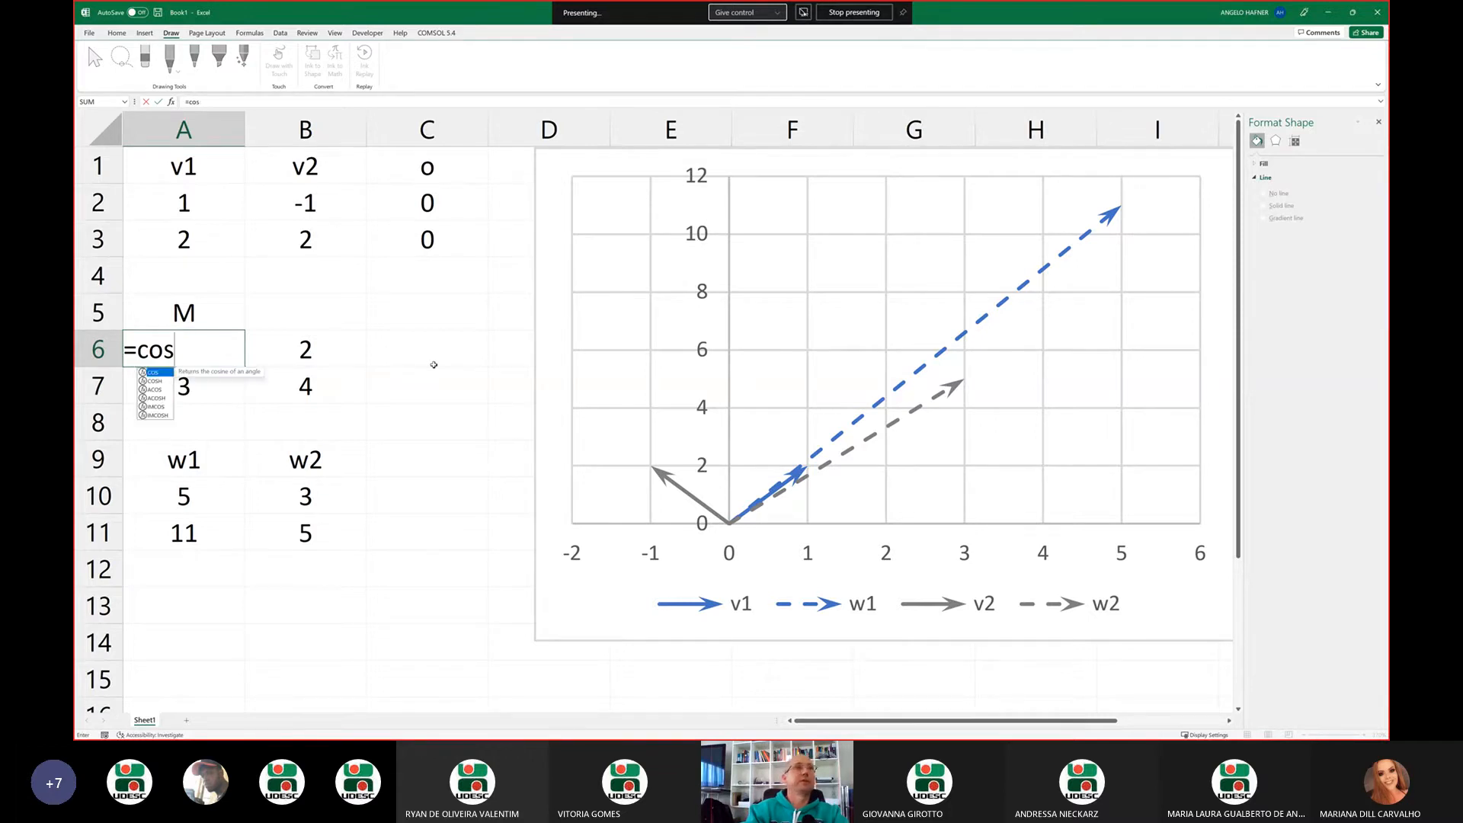
{"action": "type", "text": "("}
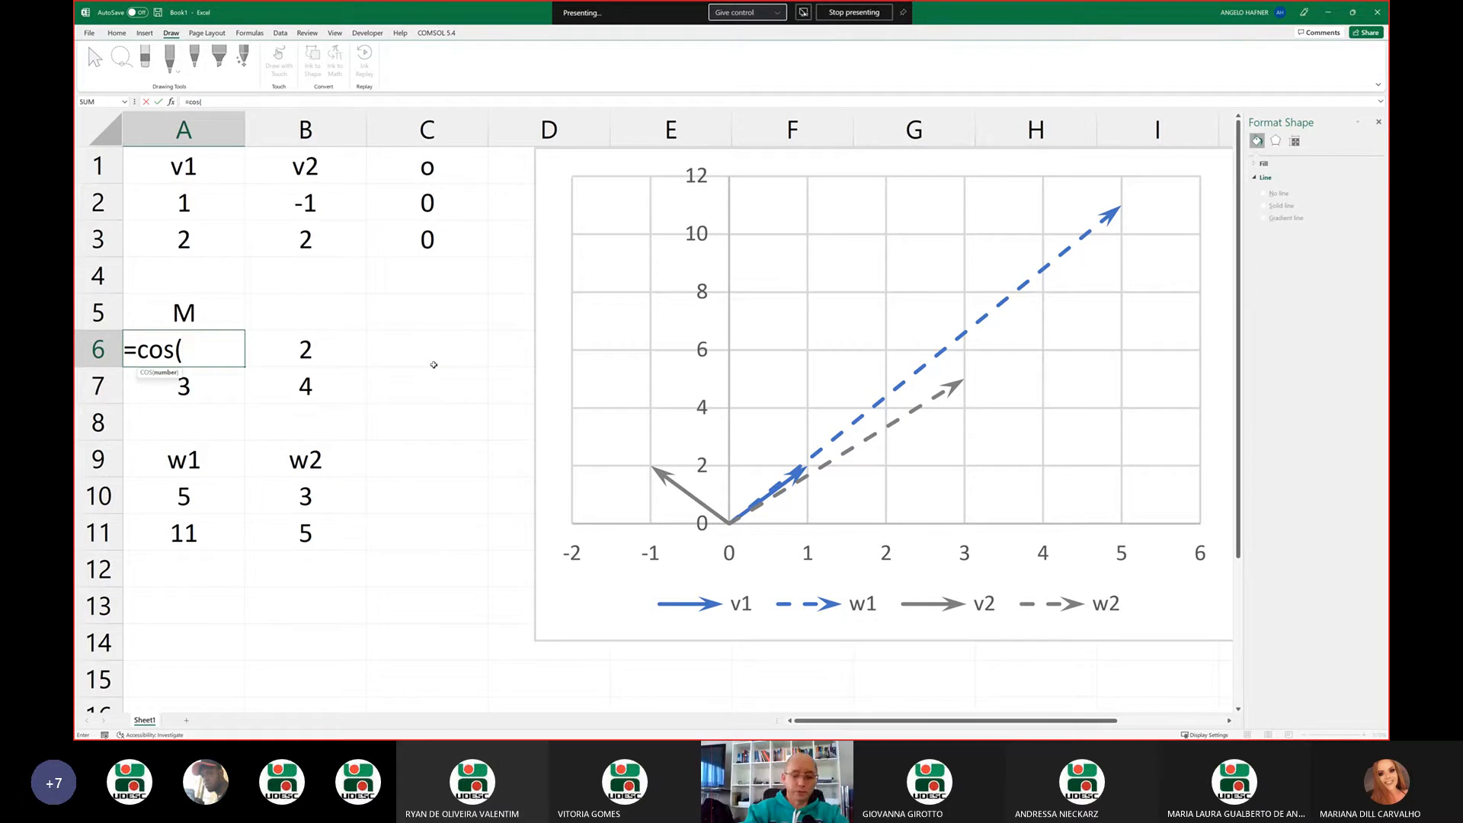
{"action": "type", "text": "pi"}
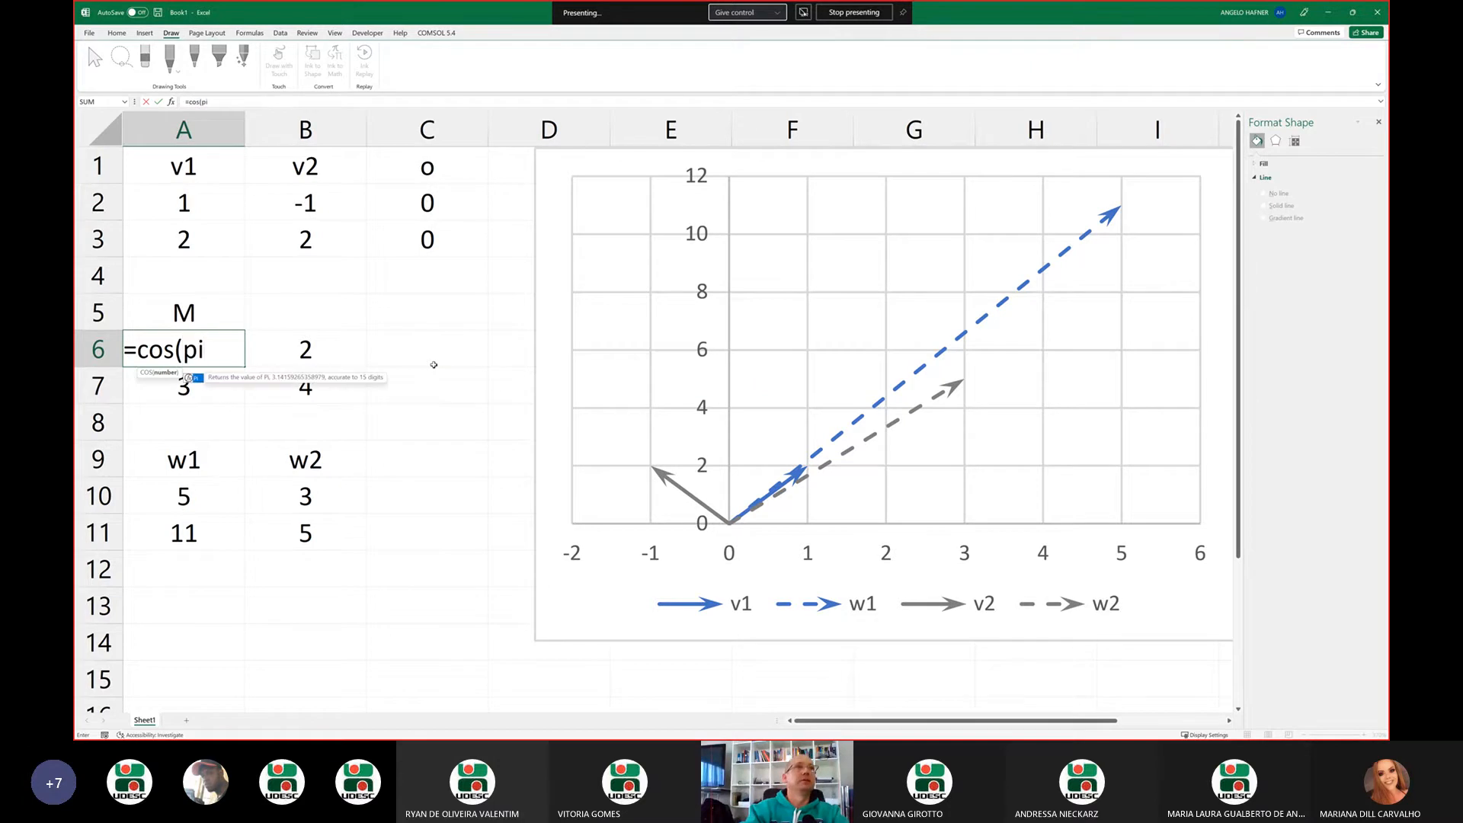
{"action": "type", "text": "()/"}
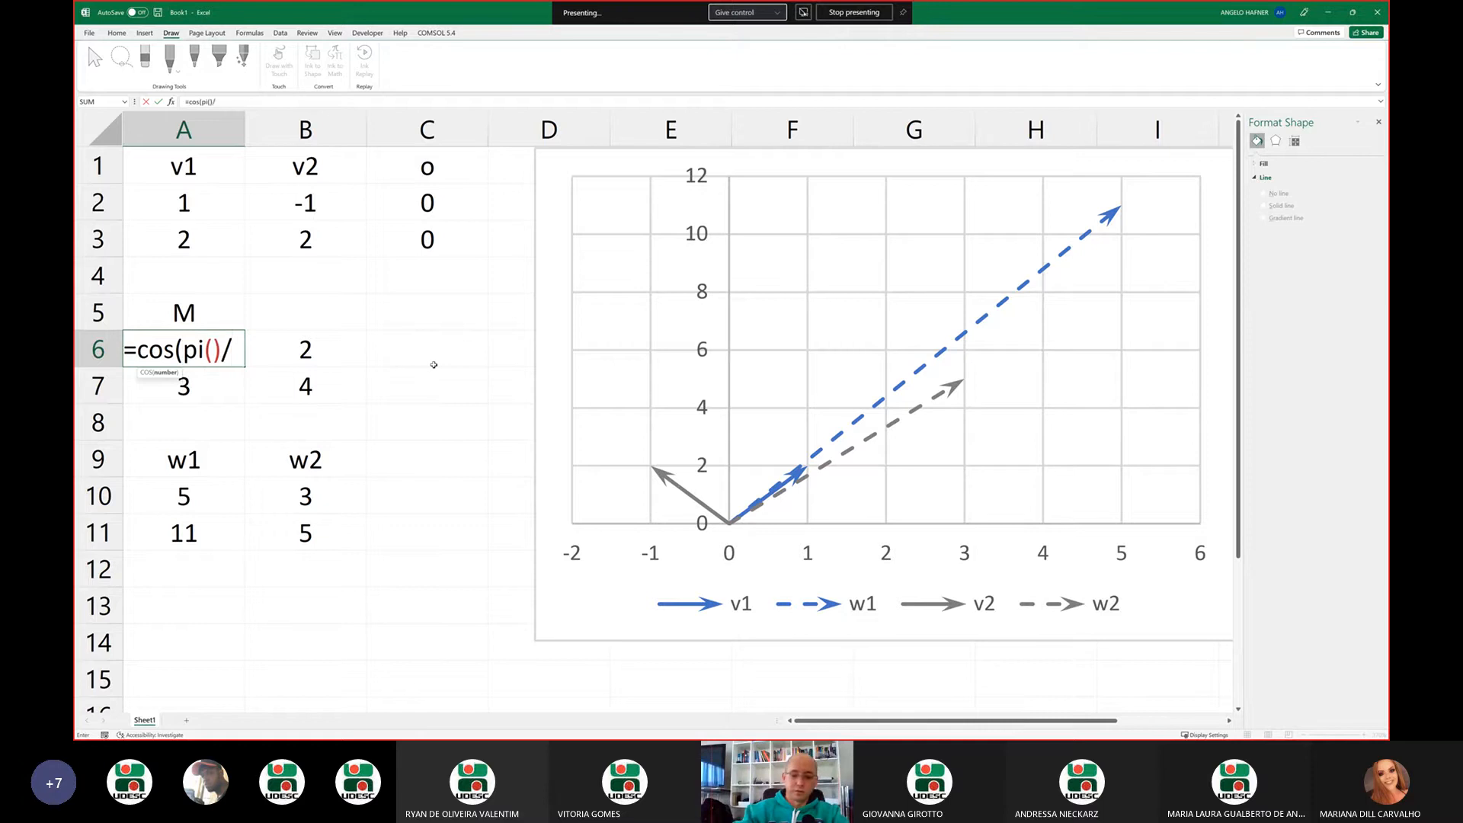
{"action": "type", "text": "3"}
{"action": "key", "text": "BackSpace"}
{"action": "type", "text": "6"}
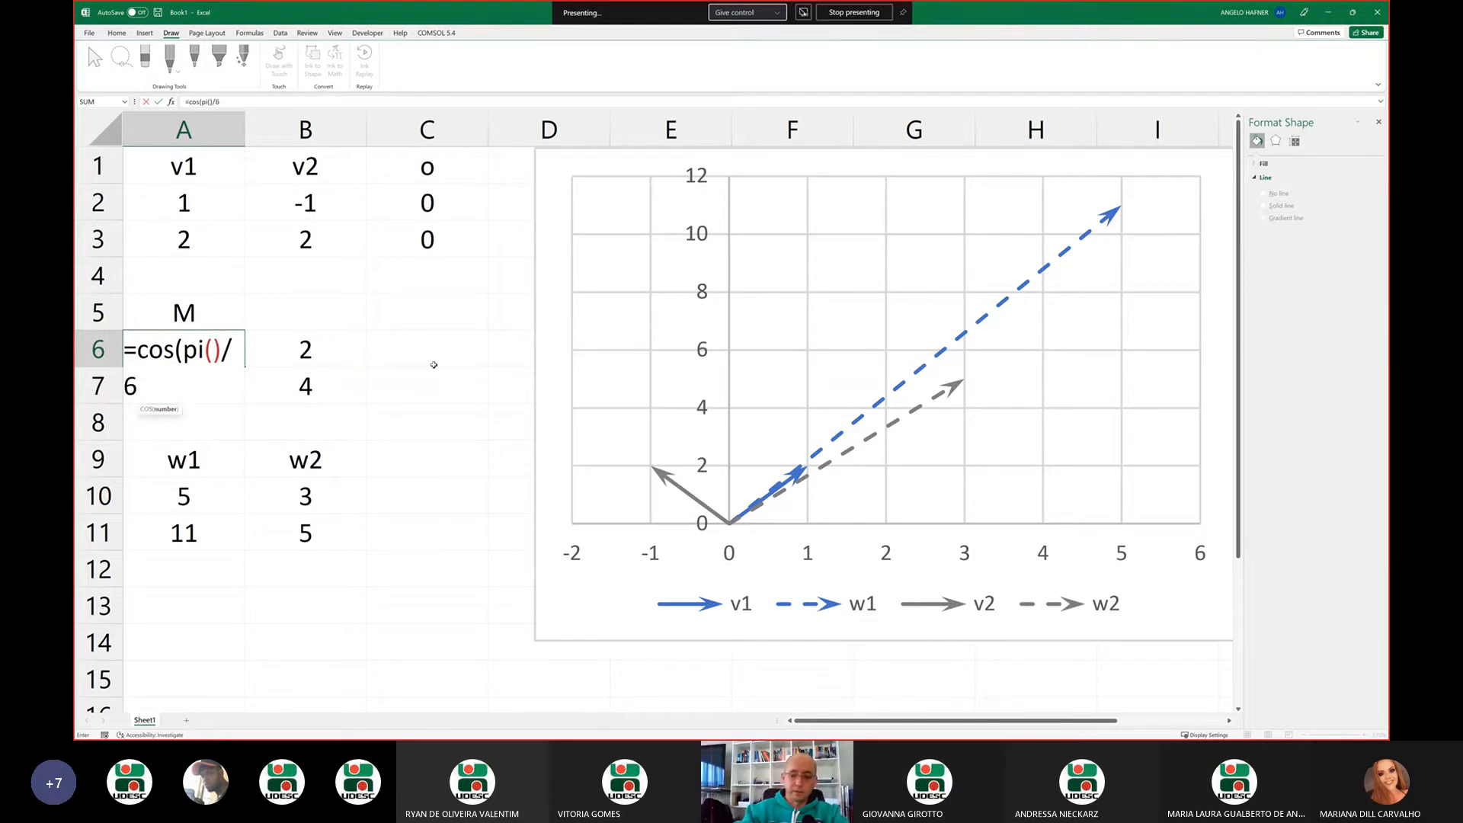
{"action": "type", "text": ")"}
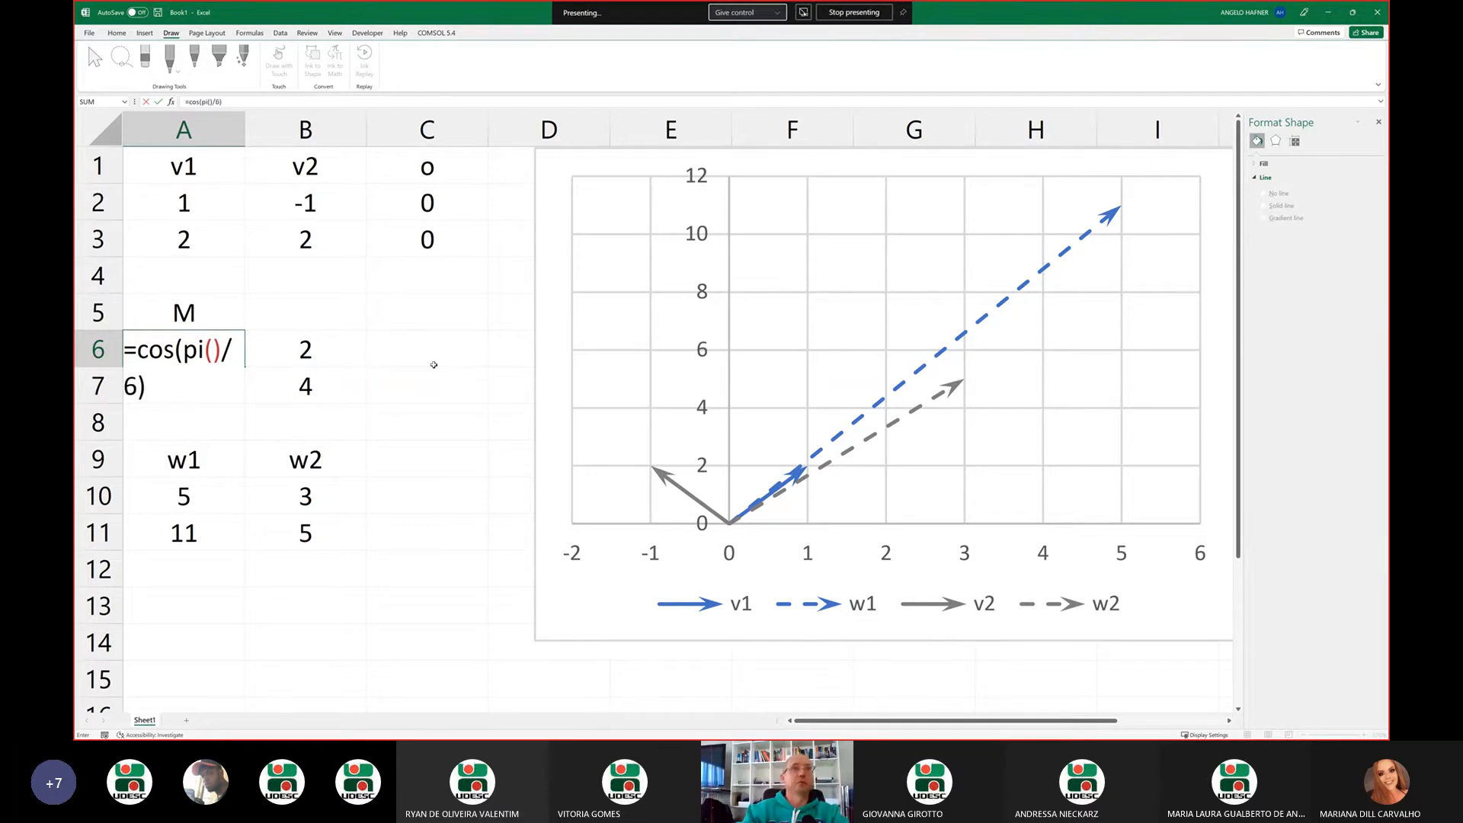
{"action": "key", "text": "Return"}
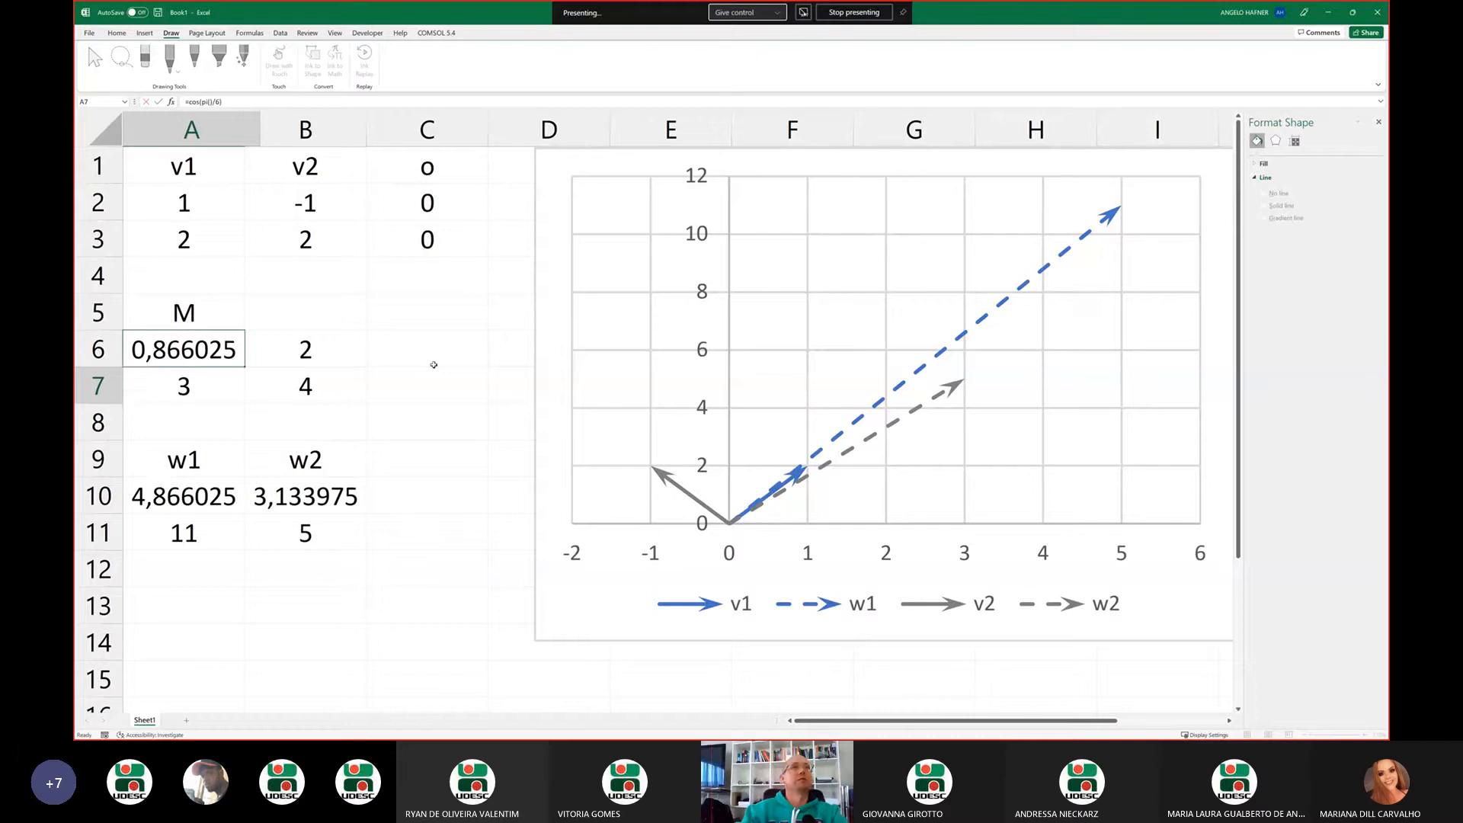
Copy the cosine formula from A6 into cell B6 and change its function to sine, giving =SIN(PI()/6)
{"action": "key", "text": "Up"}
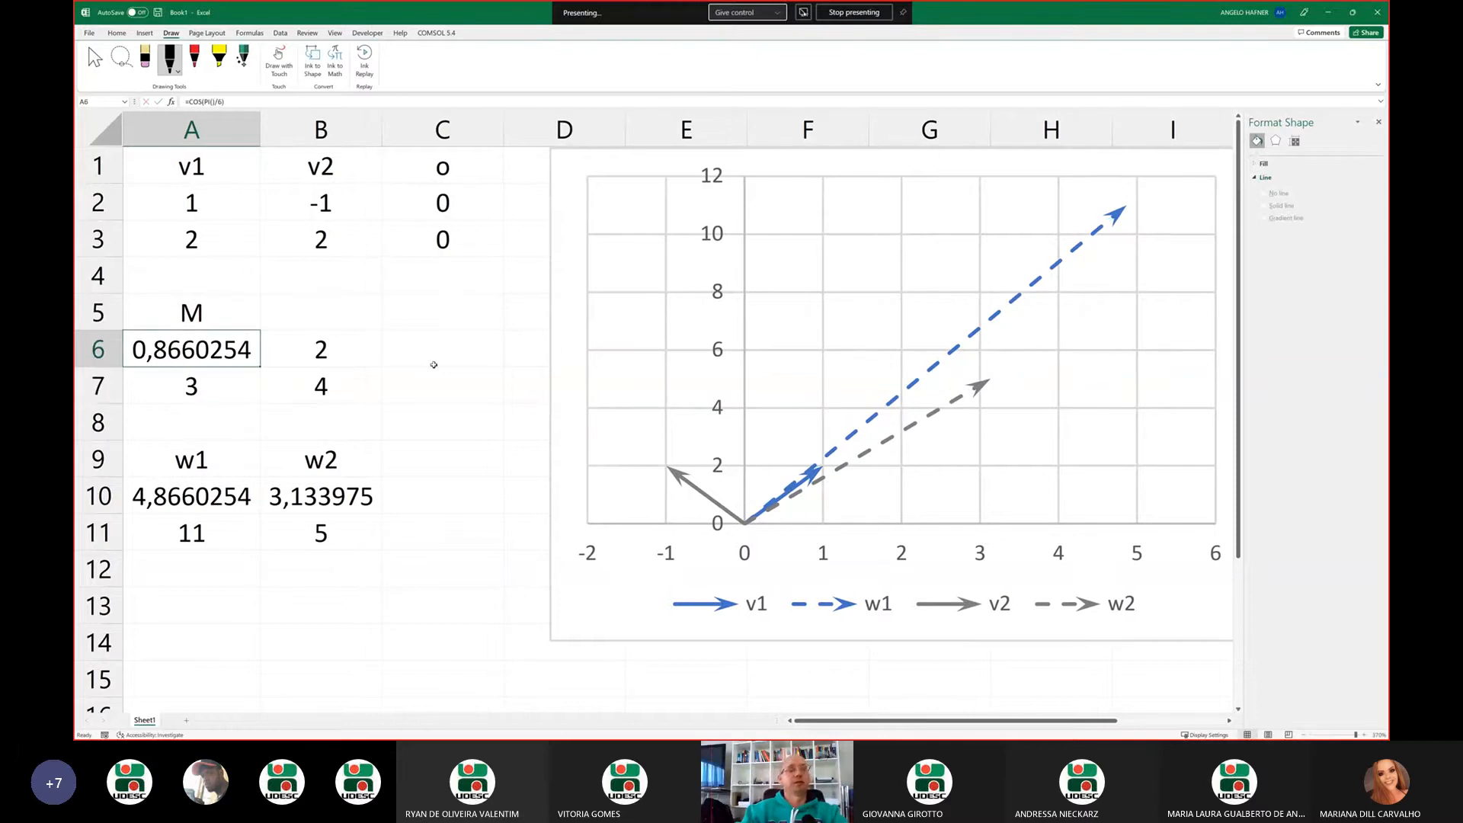
{"action": "key", "text": "ctrl+c"}
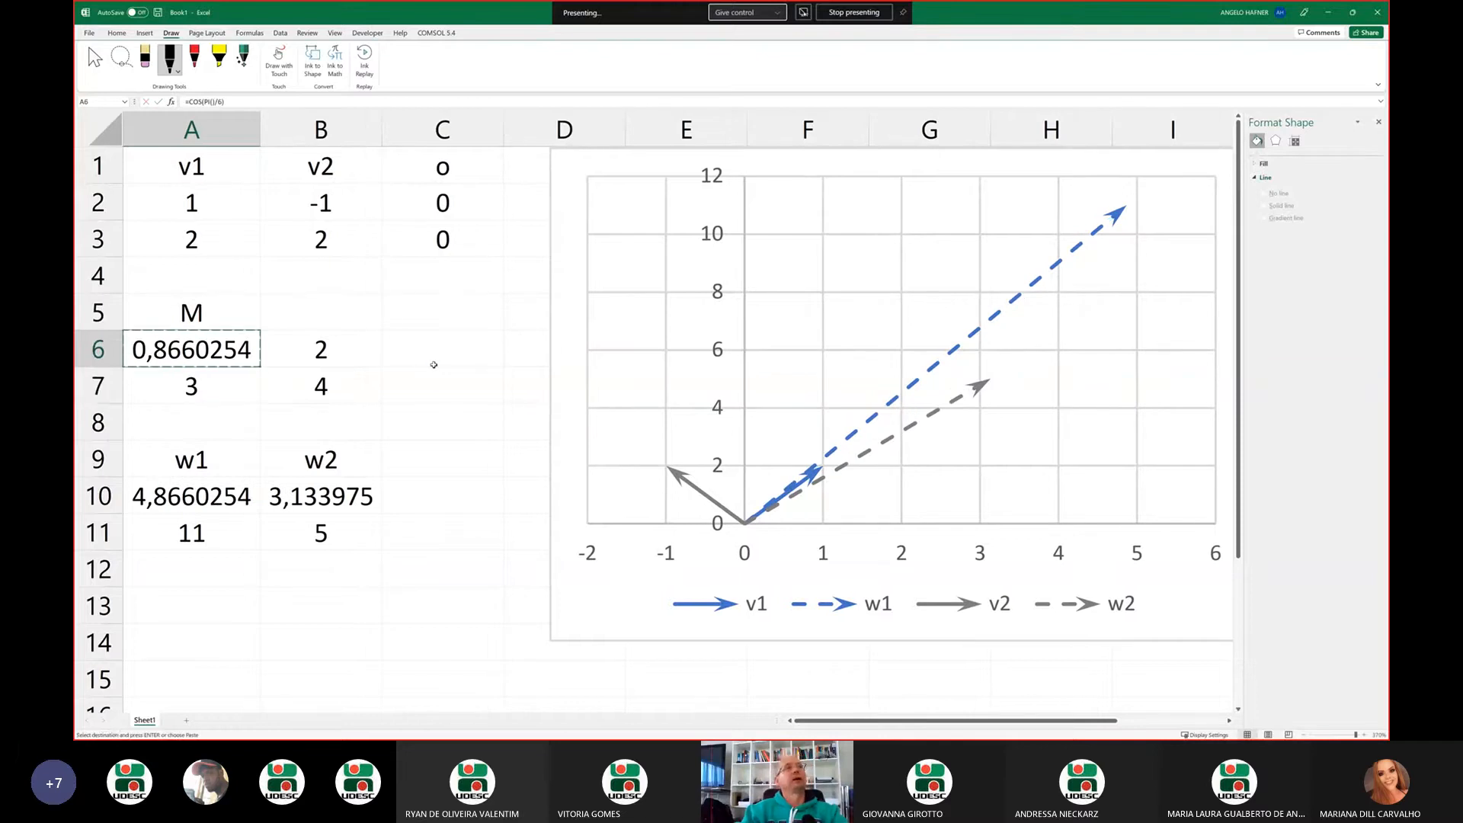
{"action": "key", "text": "Right"}
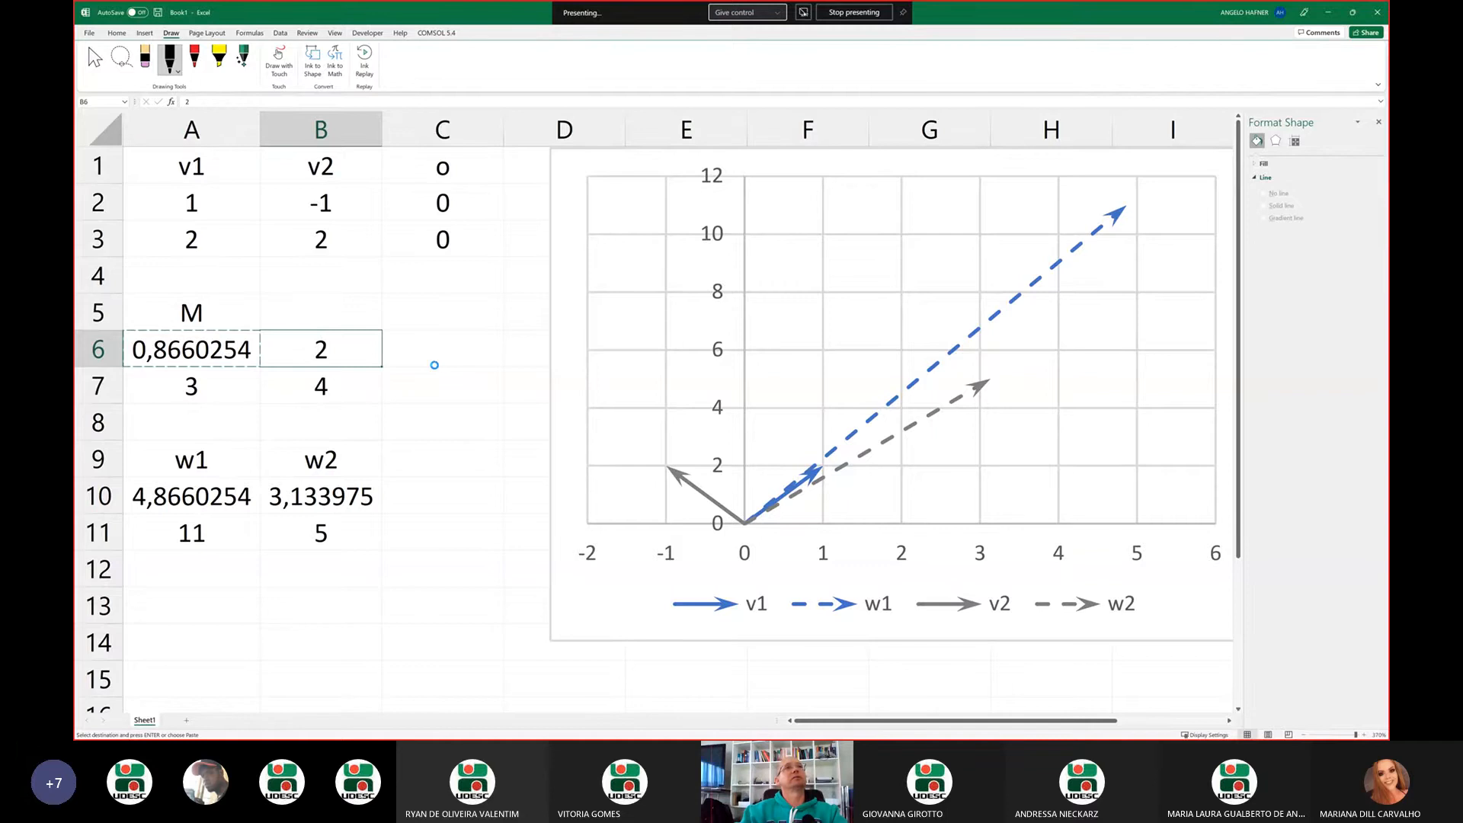
{"action": "key", "text": "Return"}
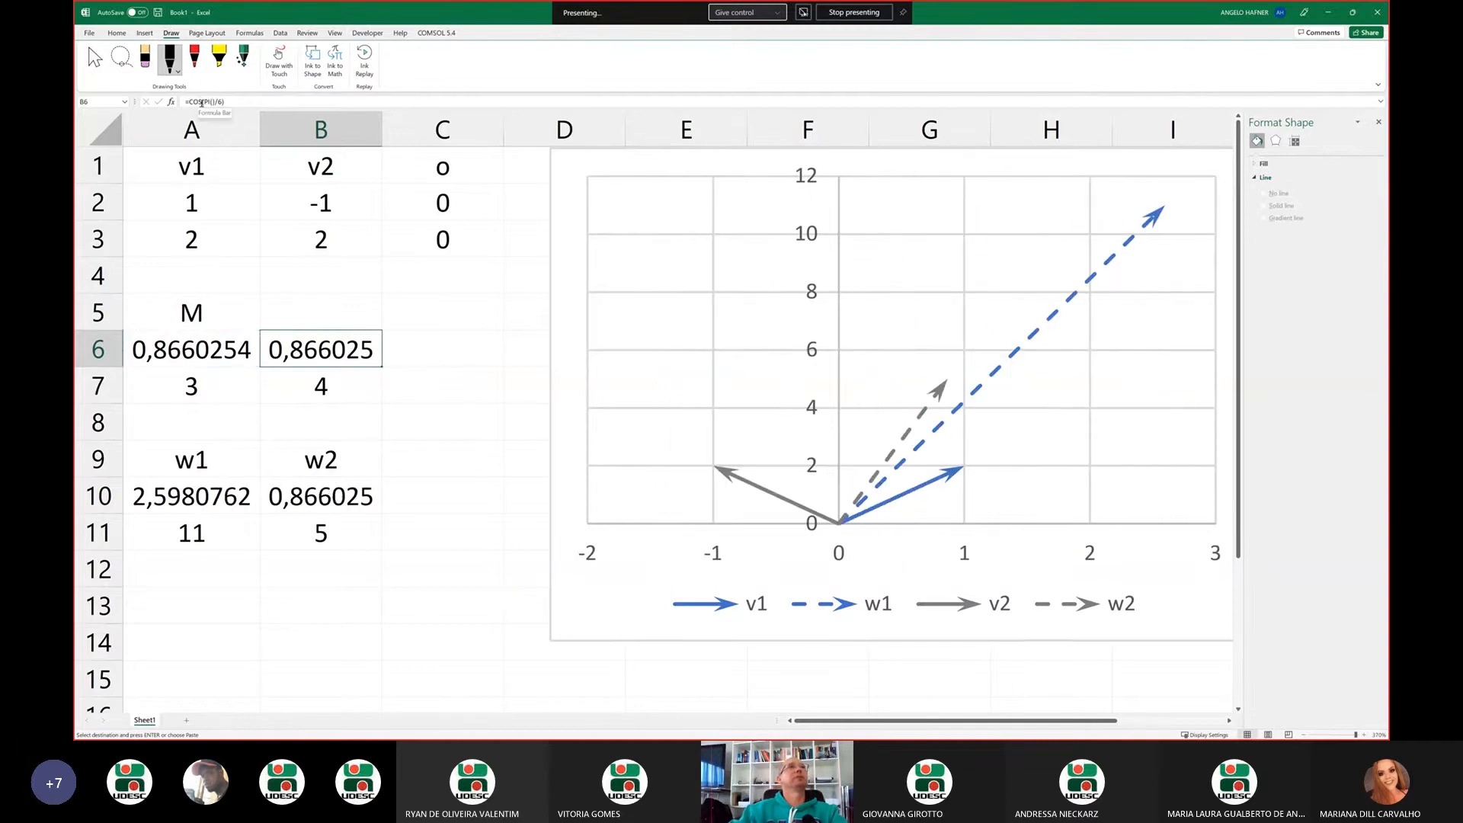
{"action": "double_click", "coordinate": [196, 102]}
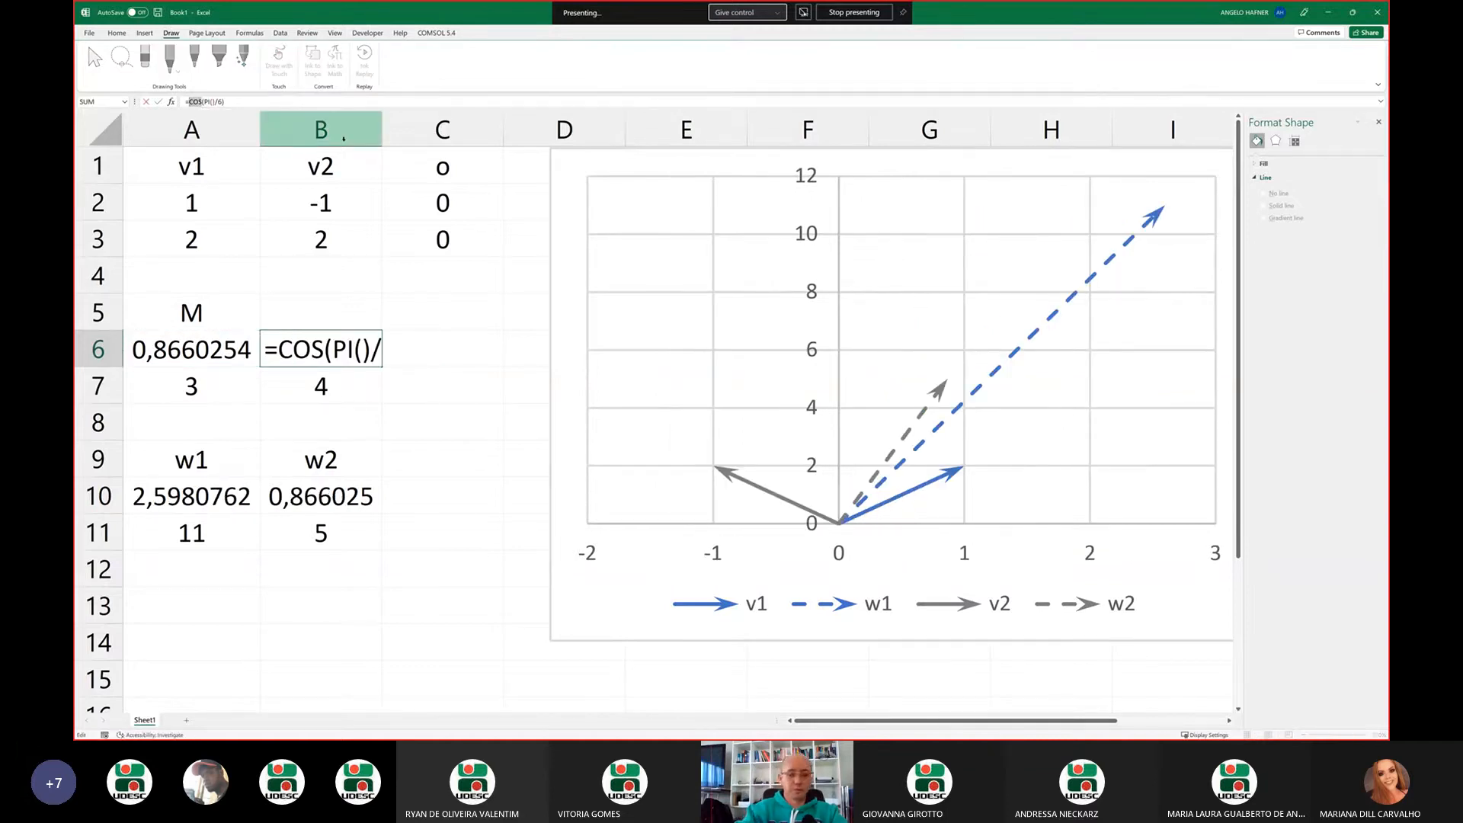
{"action": "type", "text": "sin"}
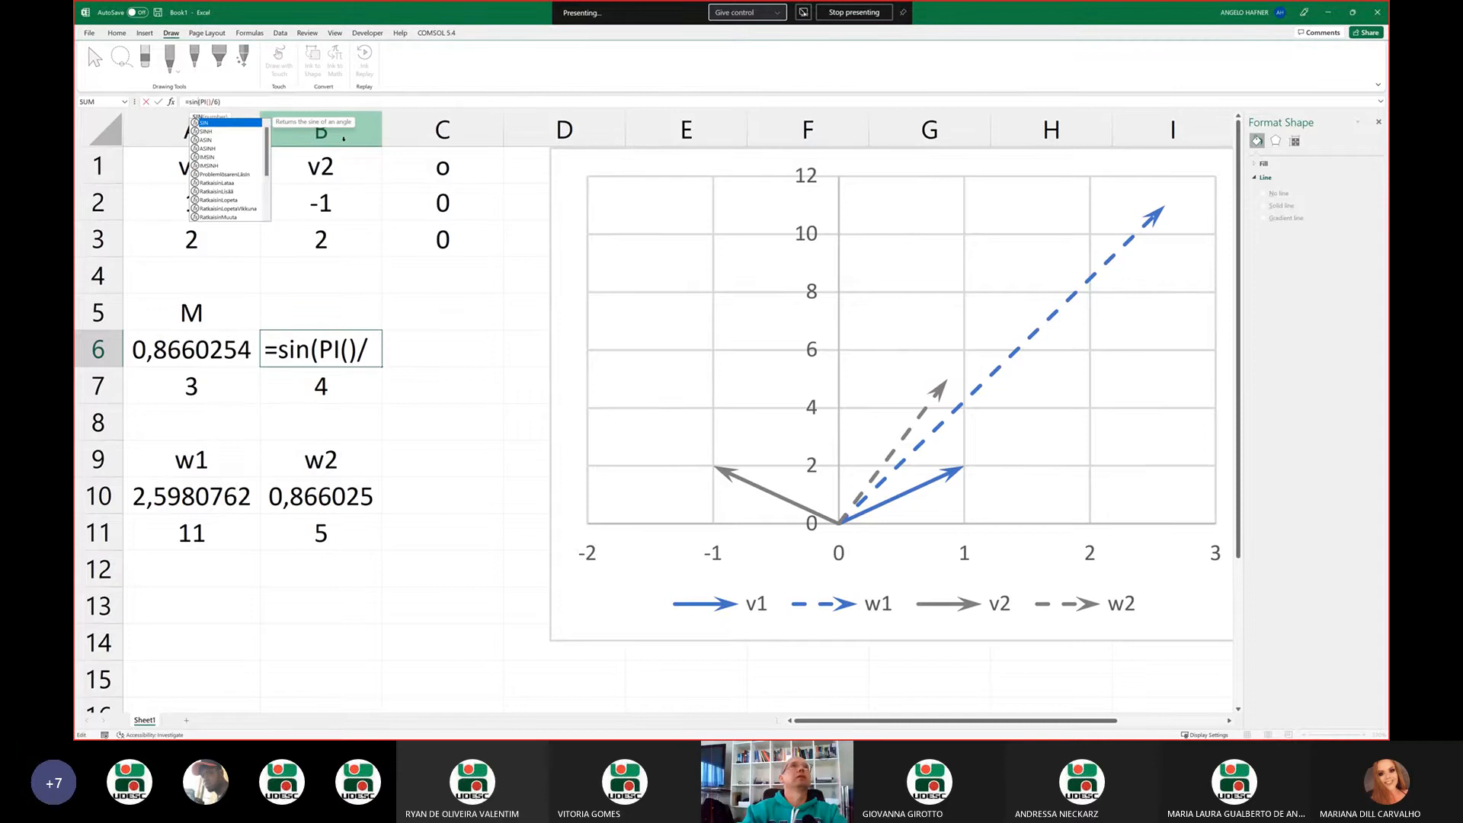
{"action": "key", "text": "Return"}
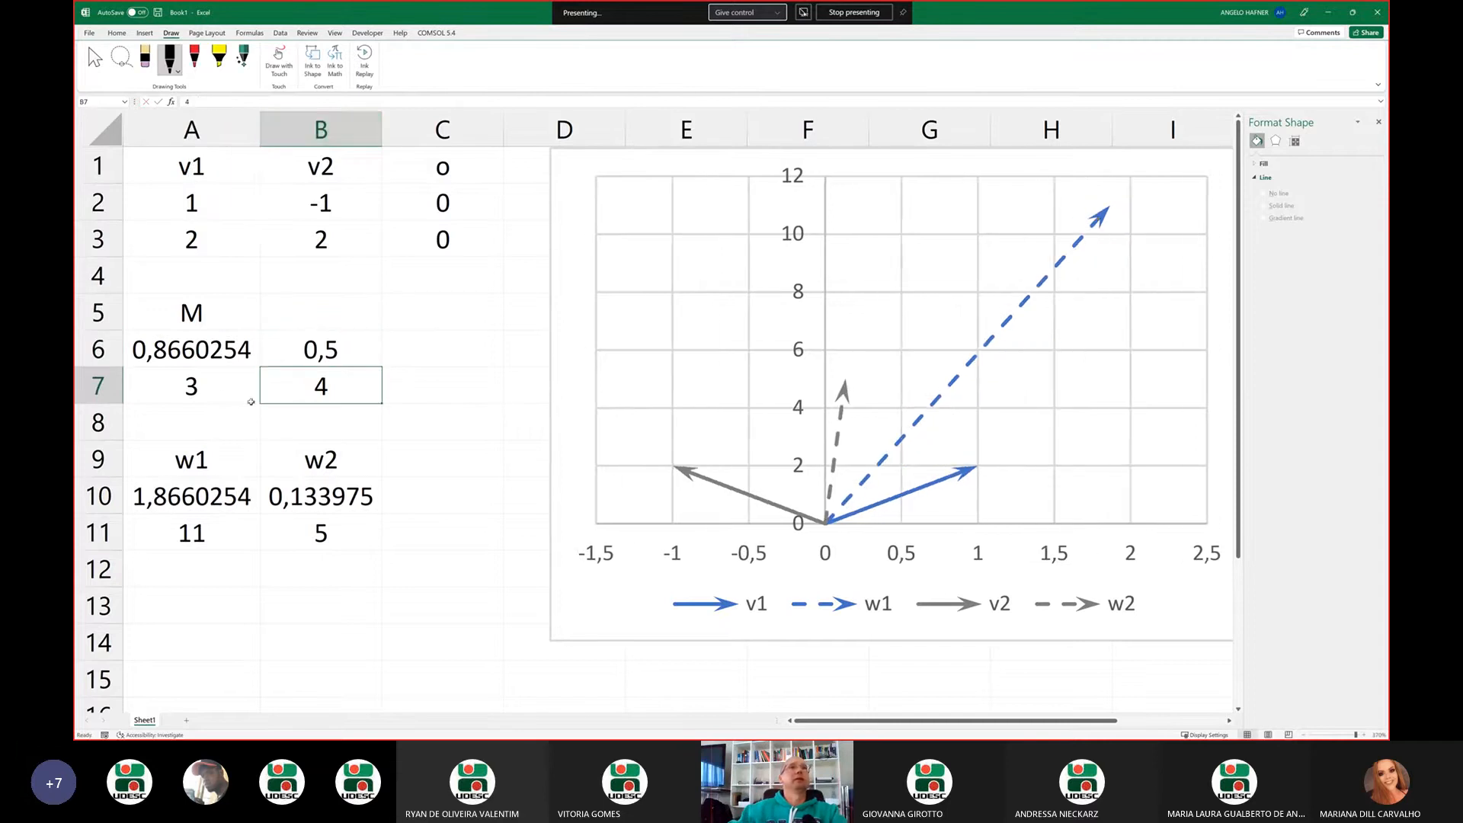
Set cell A7 of matrix M to the negative of B6 with the formula =-B6
{"action": "left_click", "coordinate": [220, 385]}
{"action": "type", "text": "="}
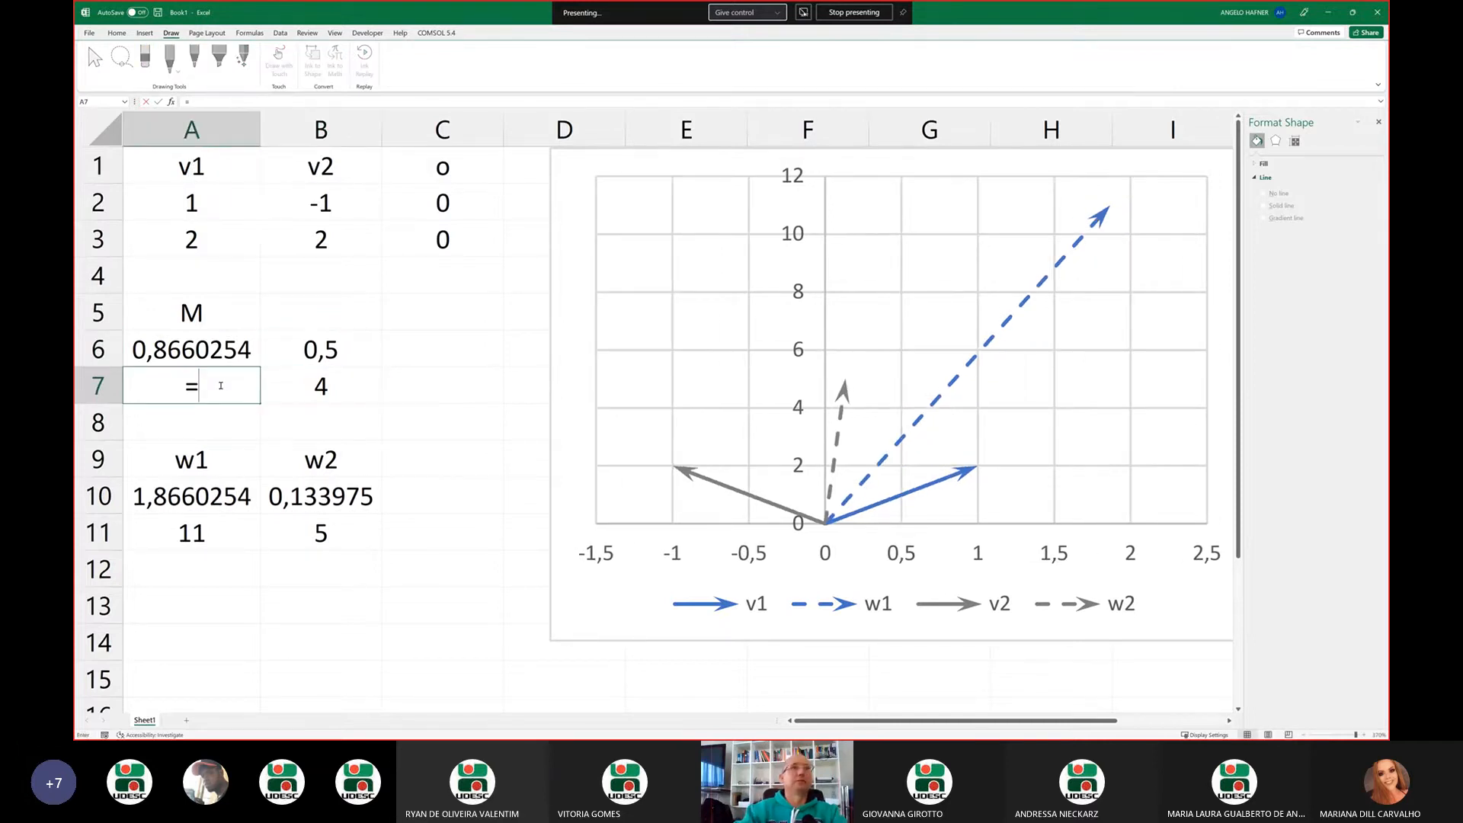
{"action": "type", "text": "-"}
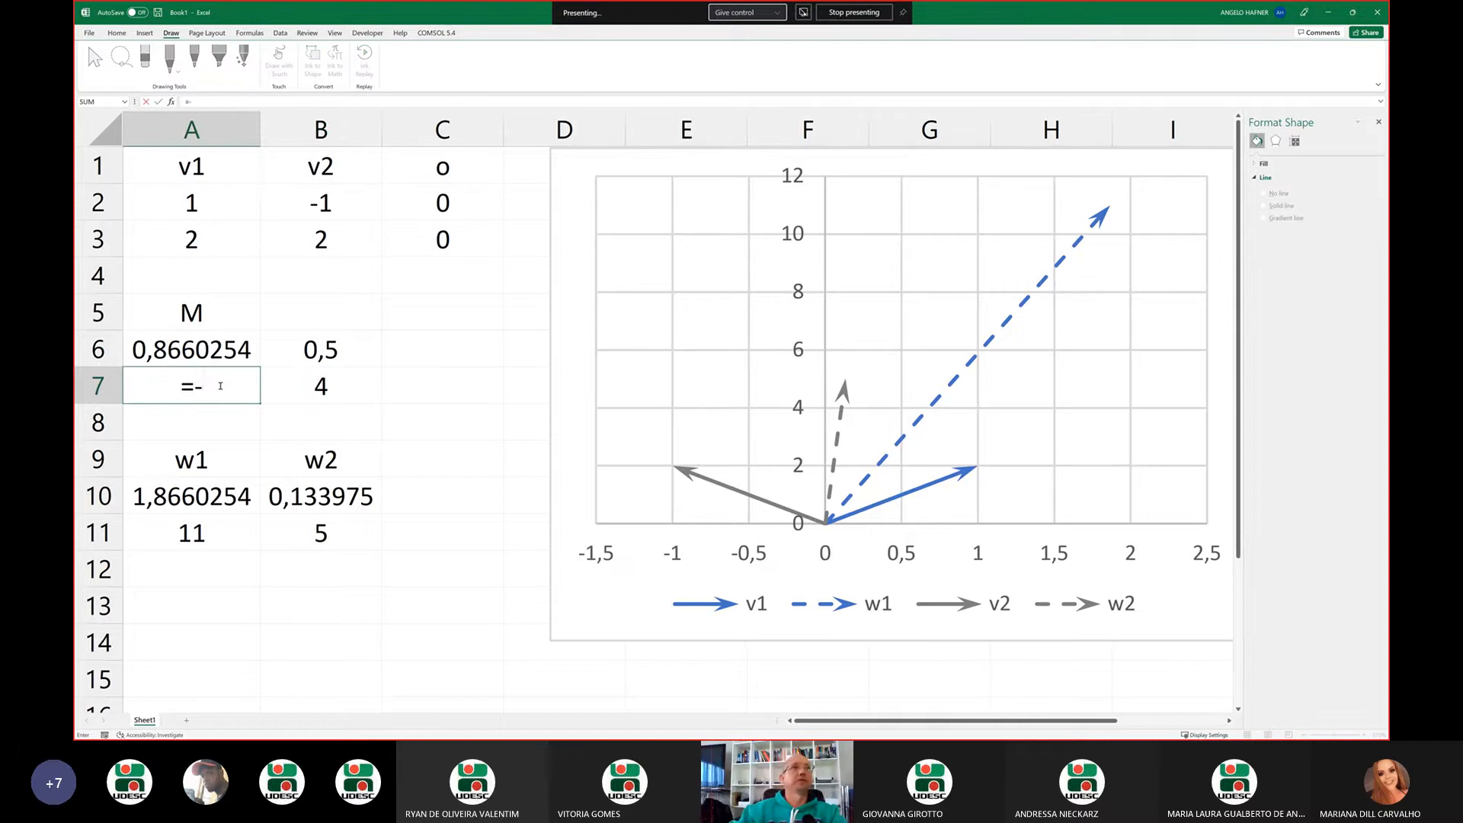
{"action": "left_click", "coordinate": [364, 350]}
{"action": "key", "text": "Return"}
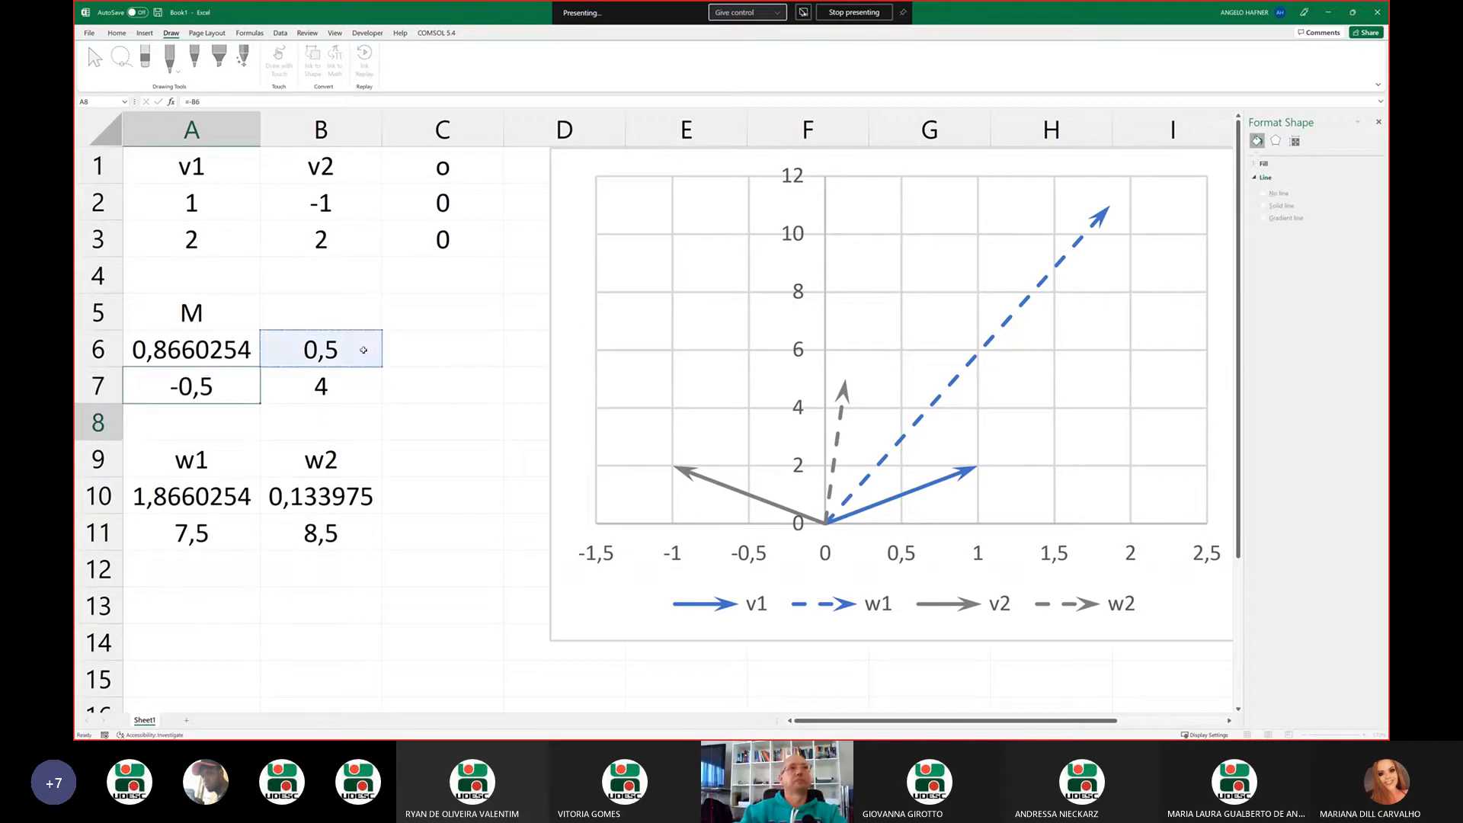
Set cell B7 of matrix M equal to cell A6 with the formula =A6
{"action": "key", "text": "Up"}
{"action": "key", "text": "Right"}
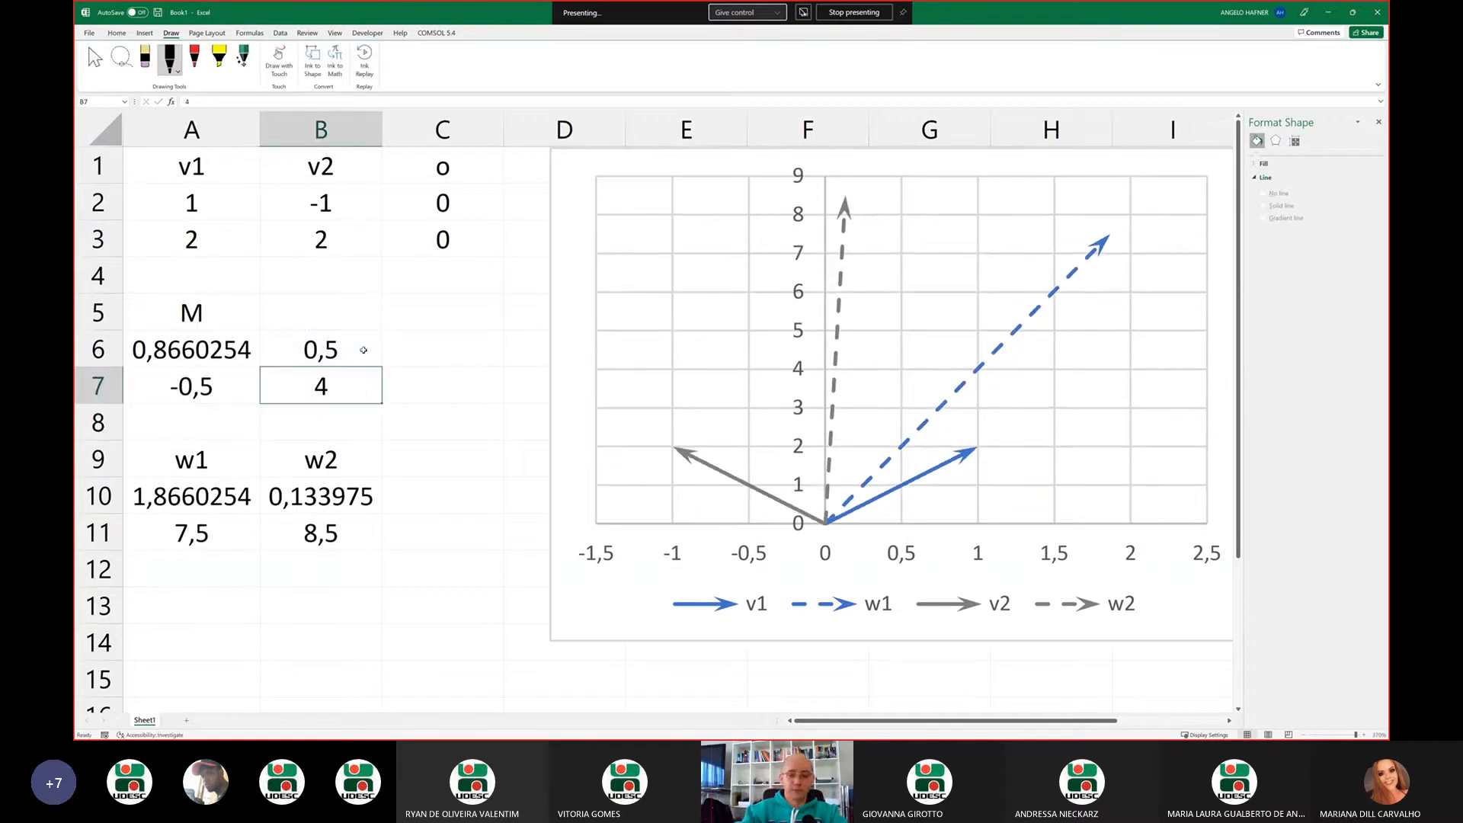
{"action": "type", "text": "="}
{"action": "key", "text": "Up"}
{"action": "key", "text": "Left"}
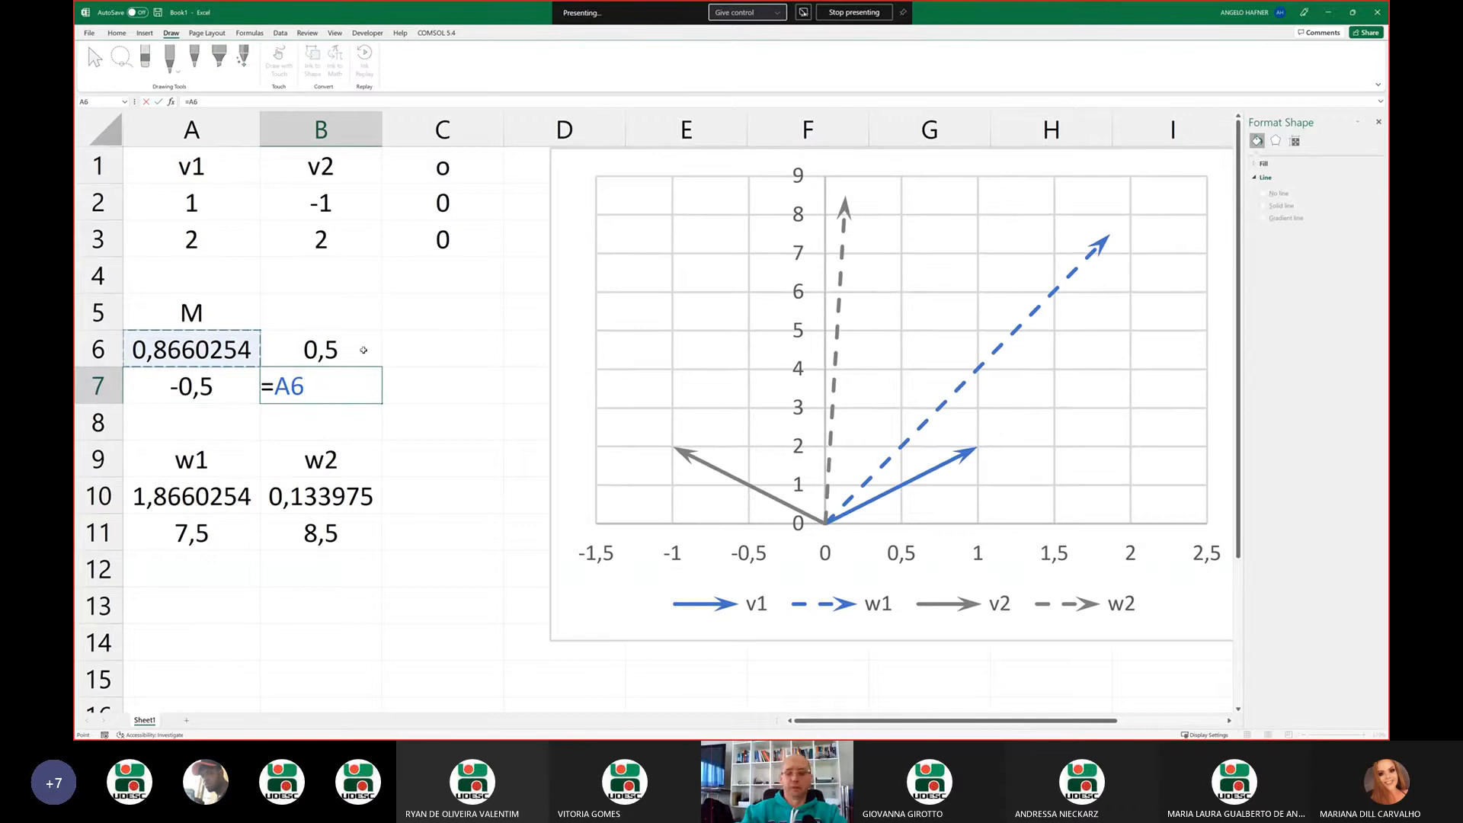
{"action": "key", "text": "Return"}
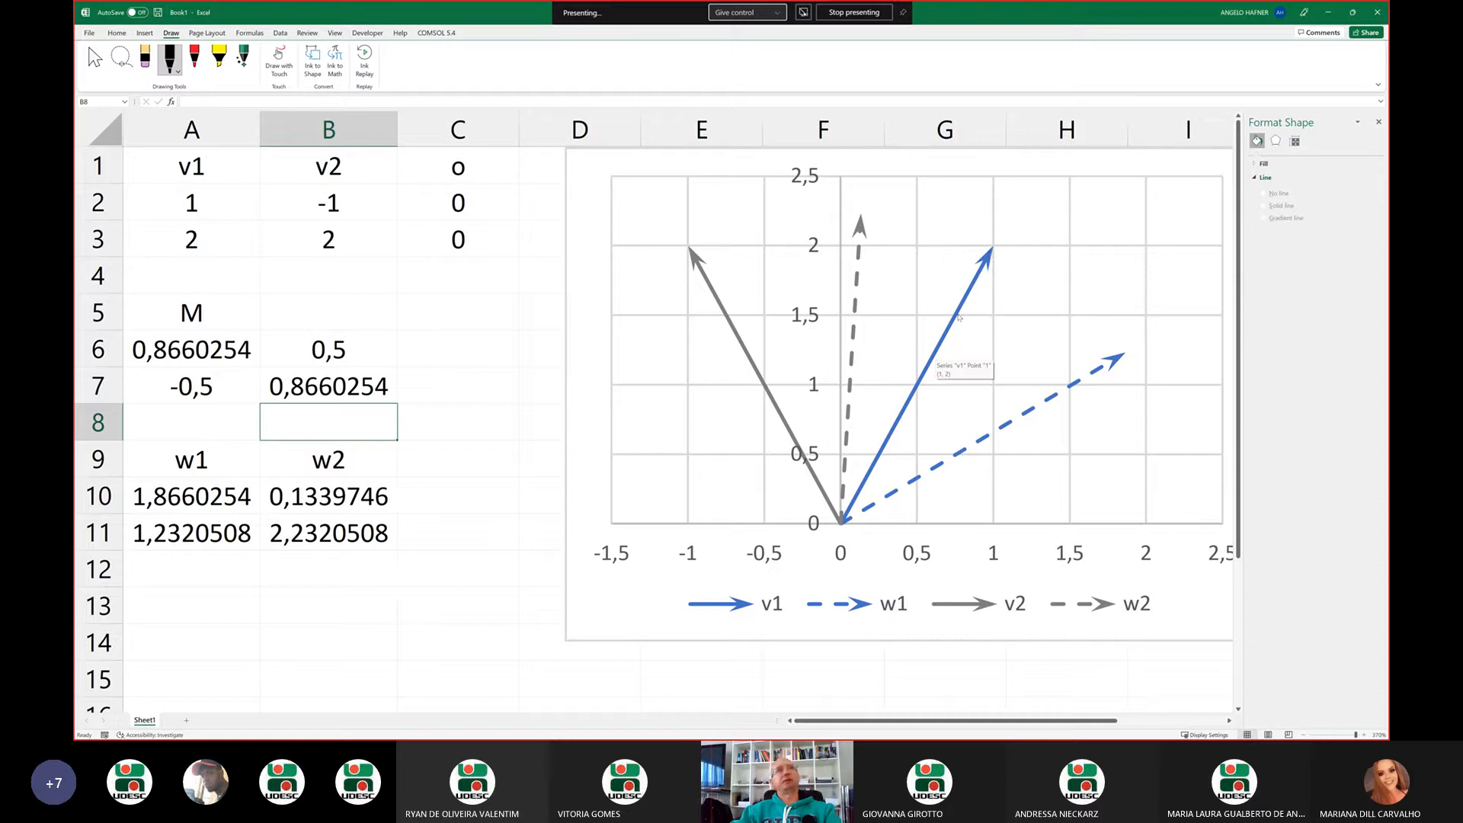
Examine the v1 arrow and its dashed image w1 in the chart, along with the matrix cells A6:B7
{"action": "left_click", "coordinate": [978, 278]}
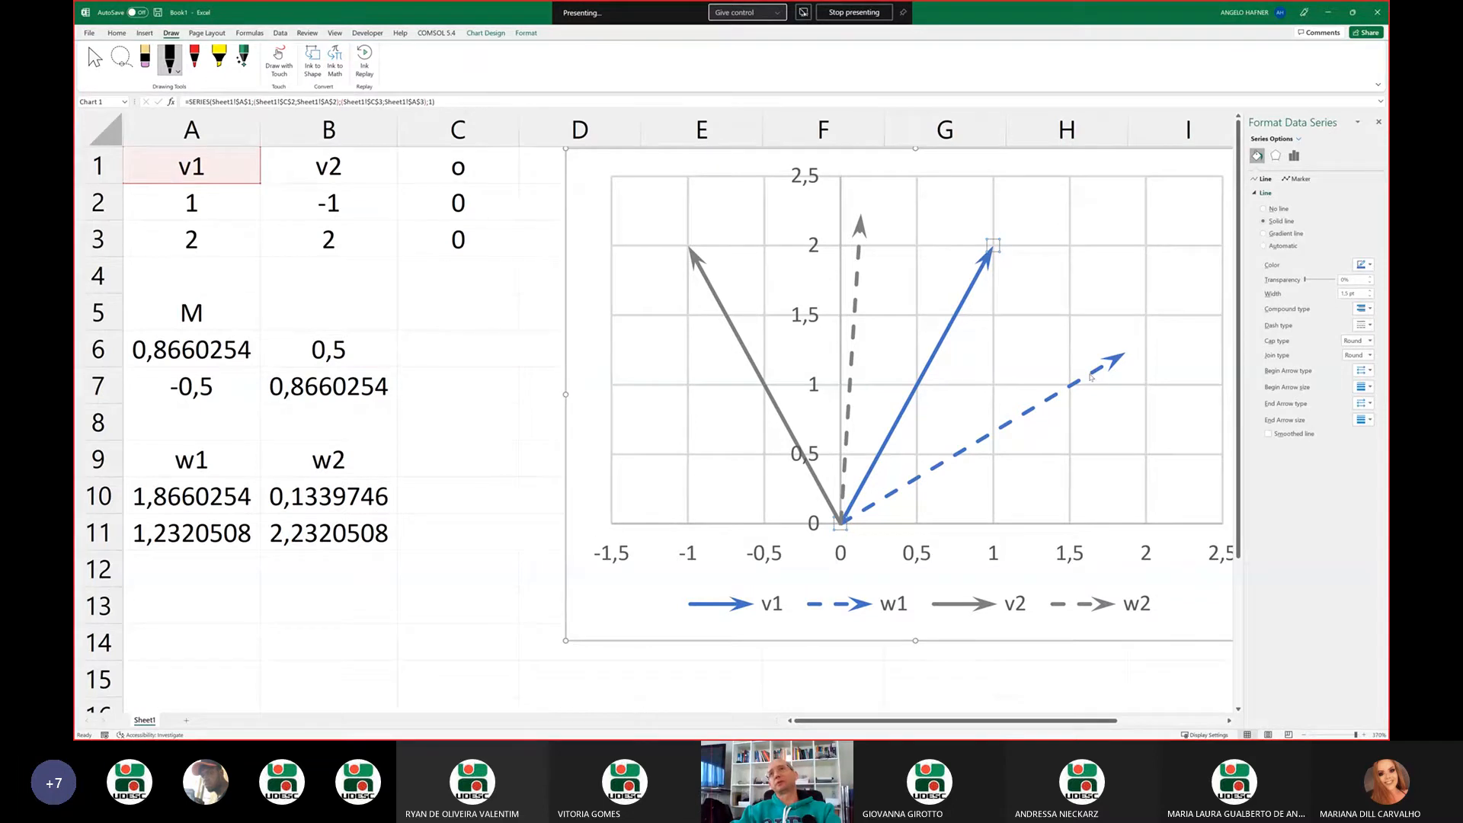
{"action": "mouse_move", "coordinate": [1090, 376]}
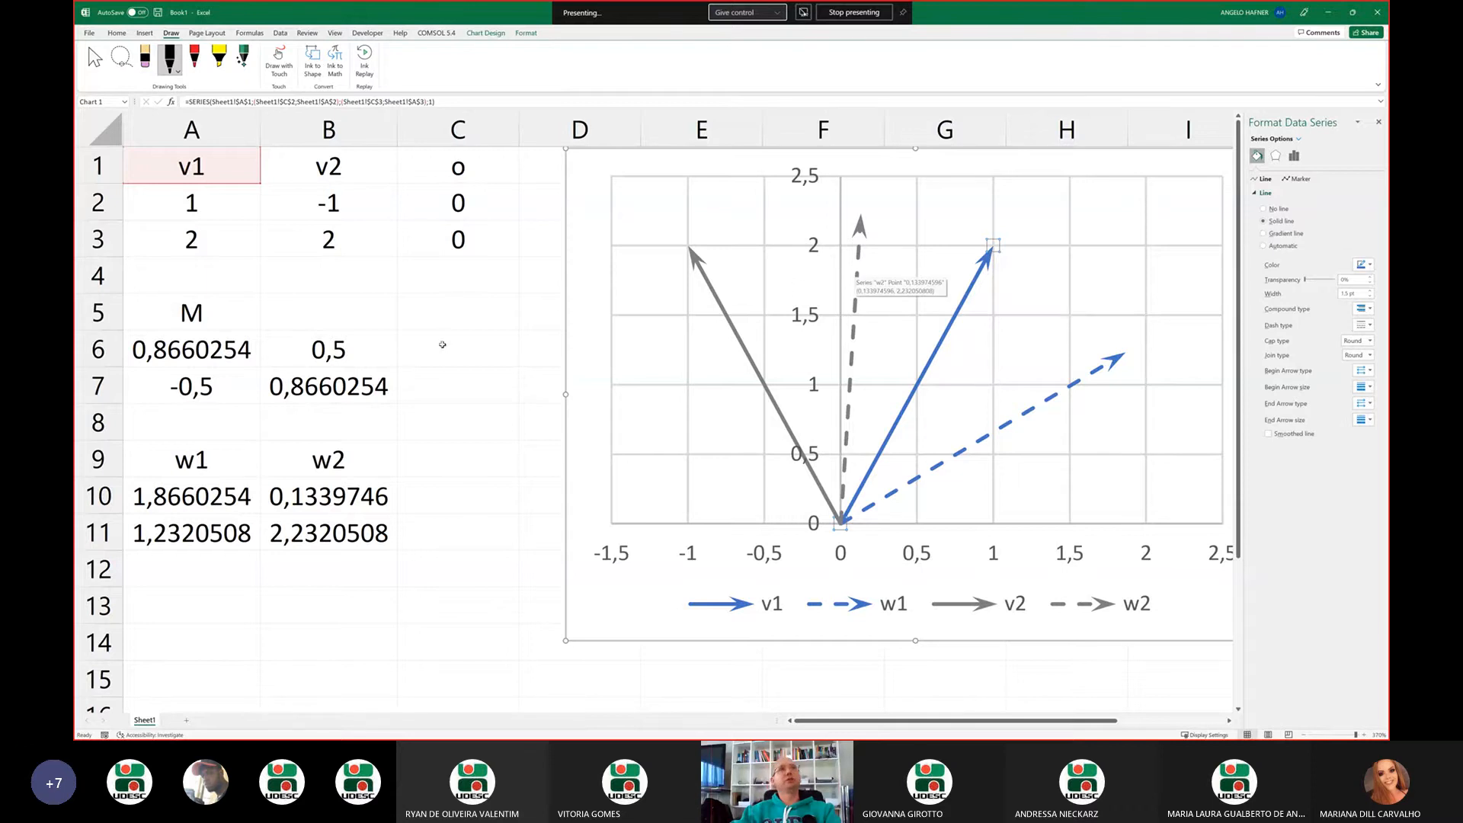
{"action": "left_click_drag", "start_coordinate": [230, 351], "coordinate": [347, 384]}
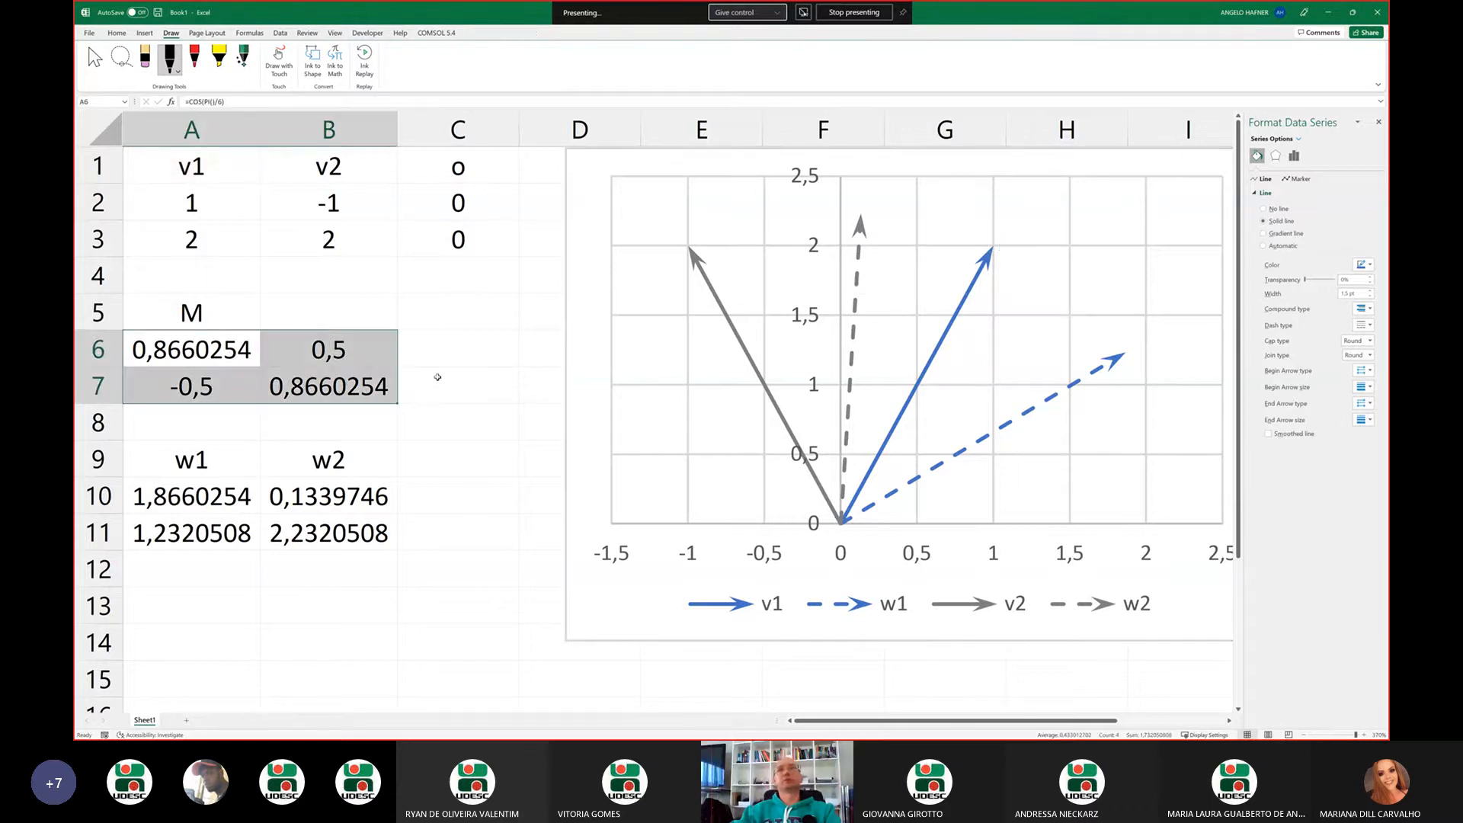
Replace the angle in cell A6's cosine formula with a reference to cell B5, giving =COS(B5)
{"action": "left_click", "coordinate": [231, 353]}
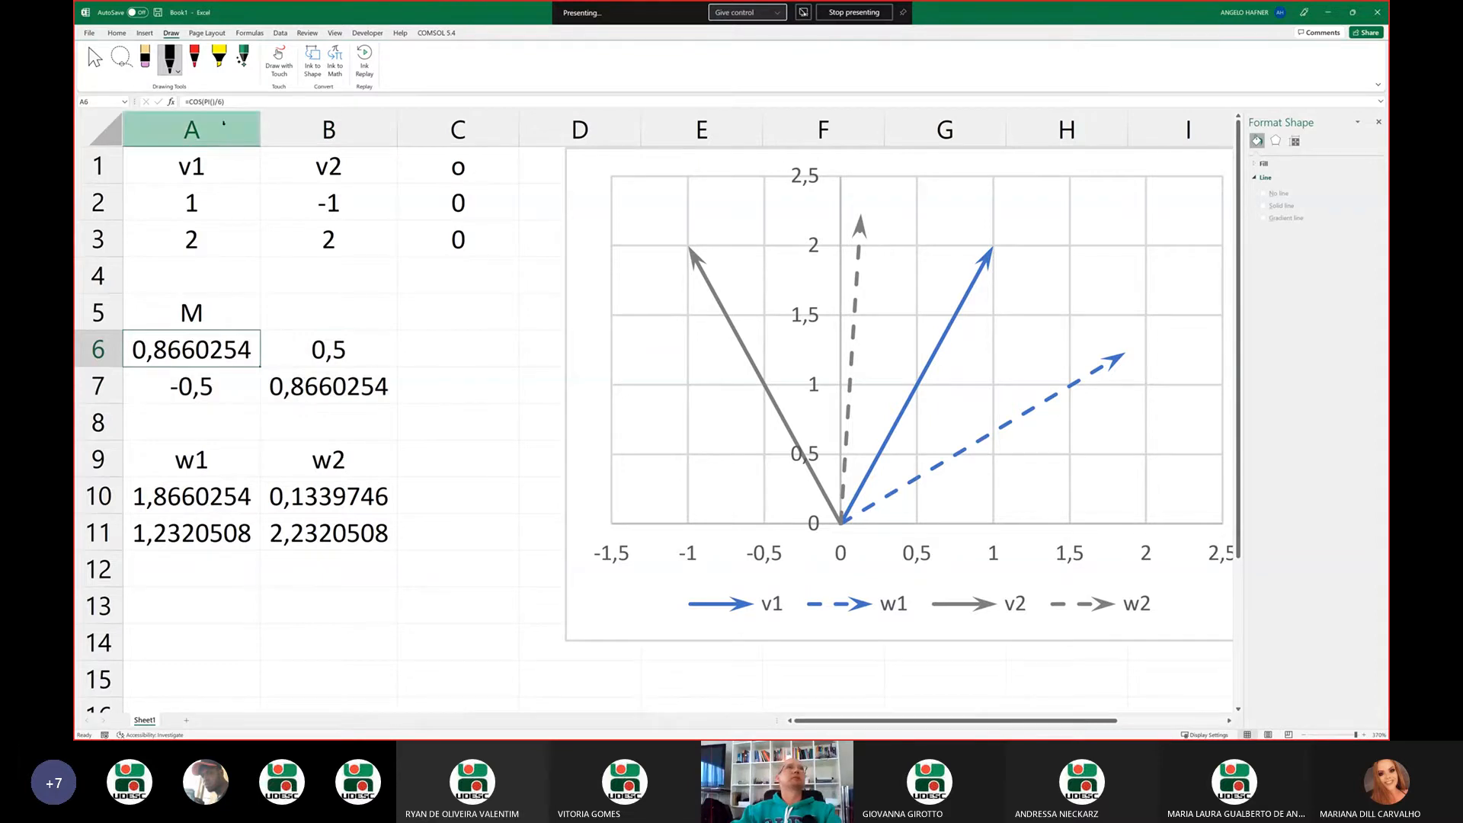
{"action": "left_click", "coordinate": [209, 103]}
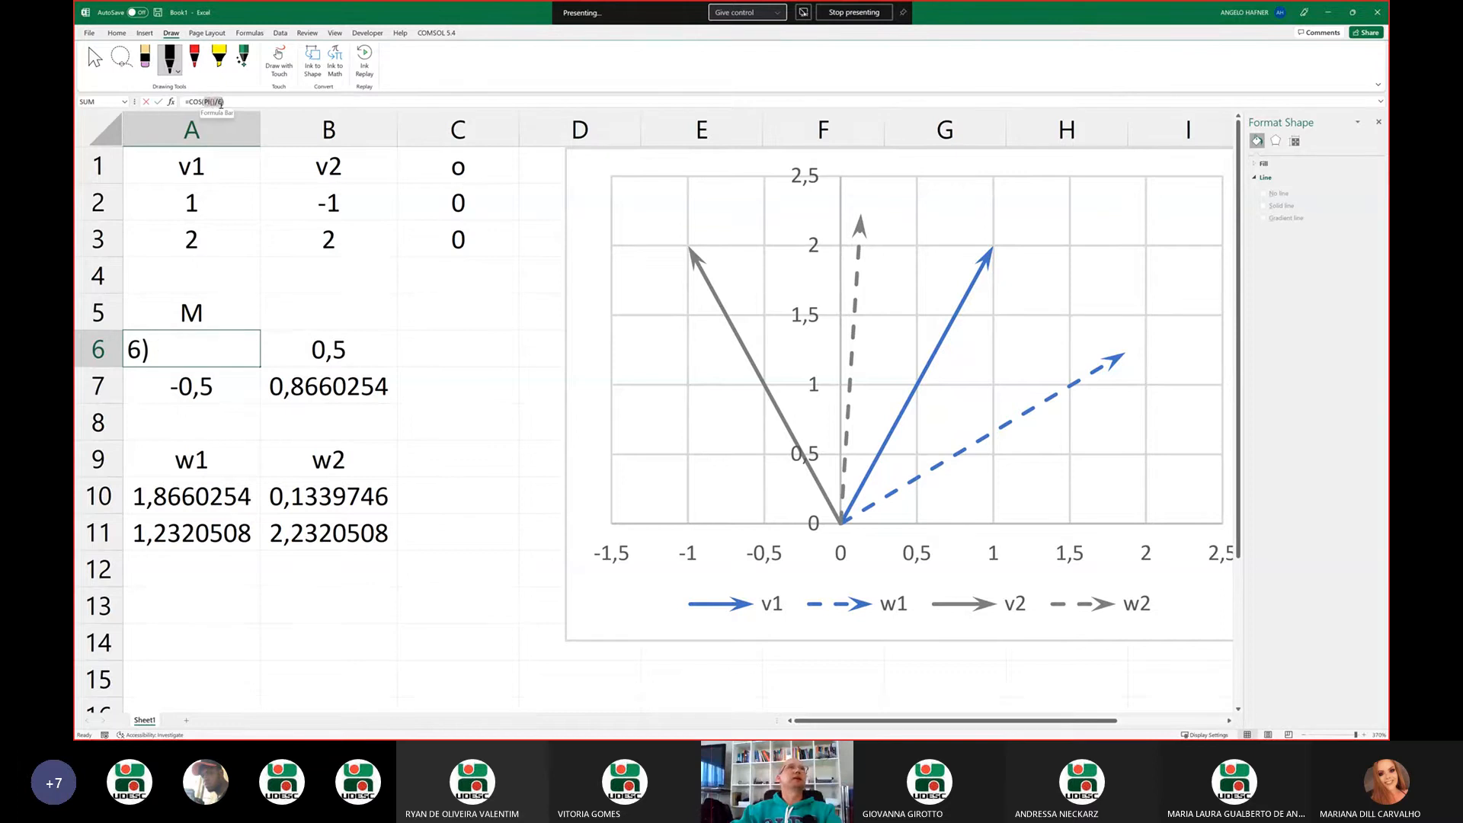
{"action": "left_click_drag", "start_coordinate": [221, 105], "coordinate": [221, 104]}
{"action": "left_click", "coordinate": [343, 319]}
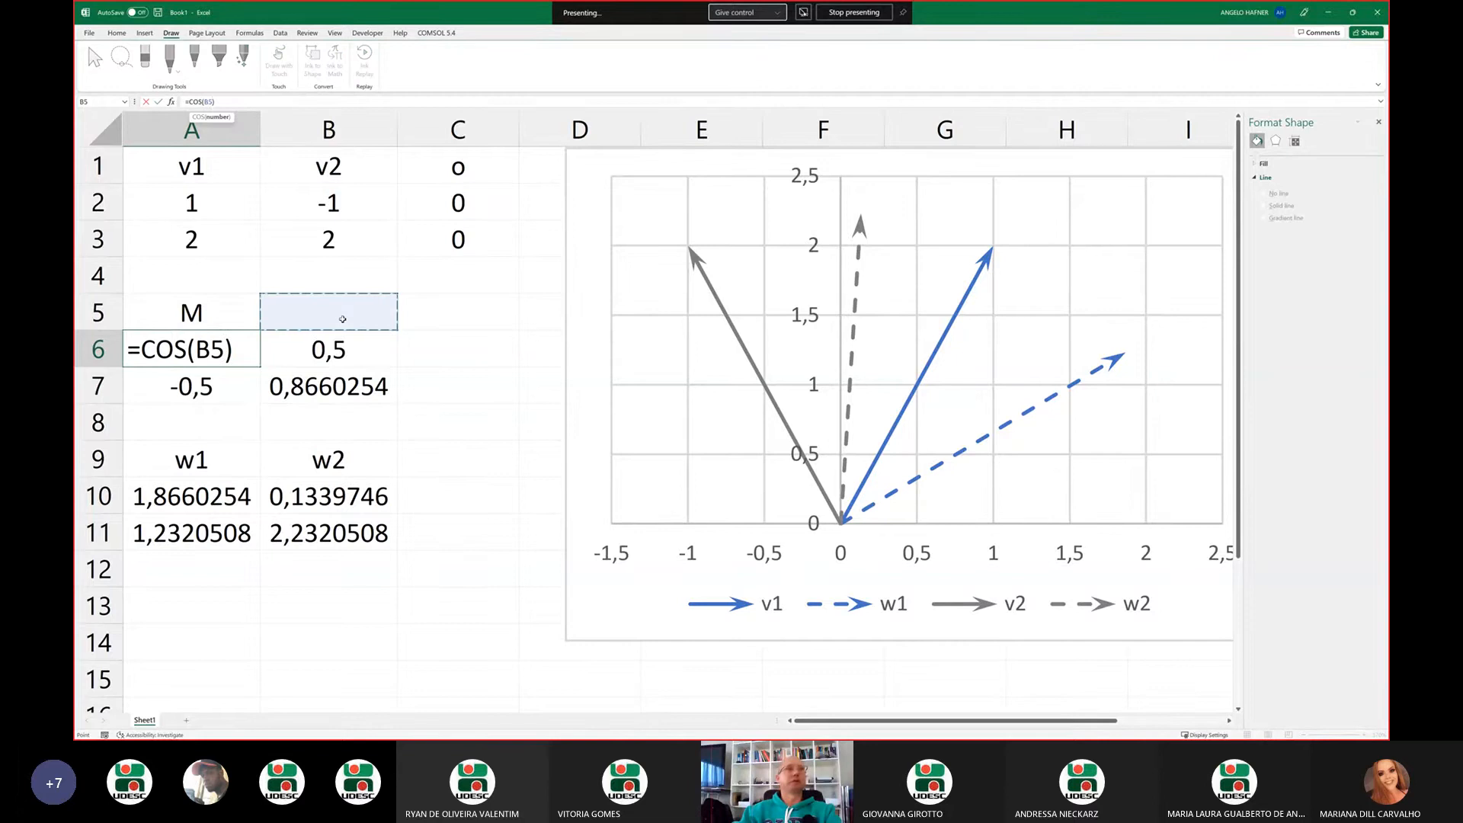
{"action": "key", "text": "Return"}
Enter the rotation angle in cell B5 with the formula =pi()/6
{"action": "left_click", "coordinate": [342, 319]}
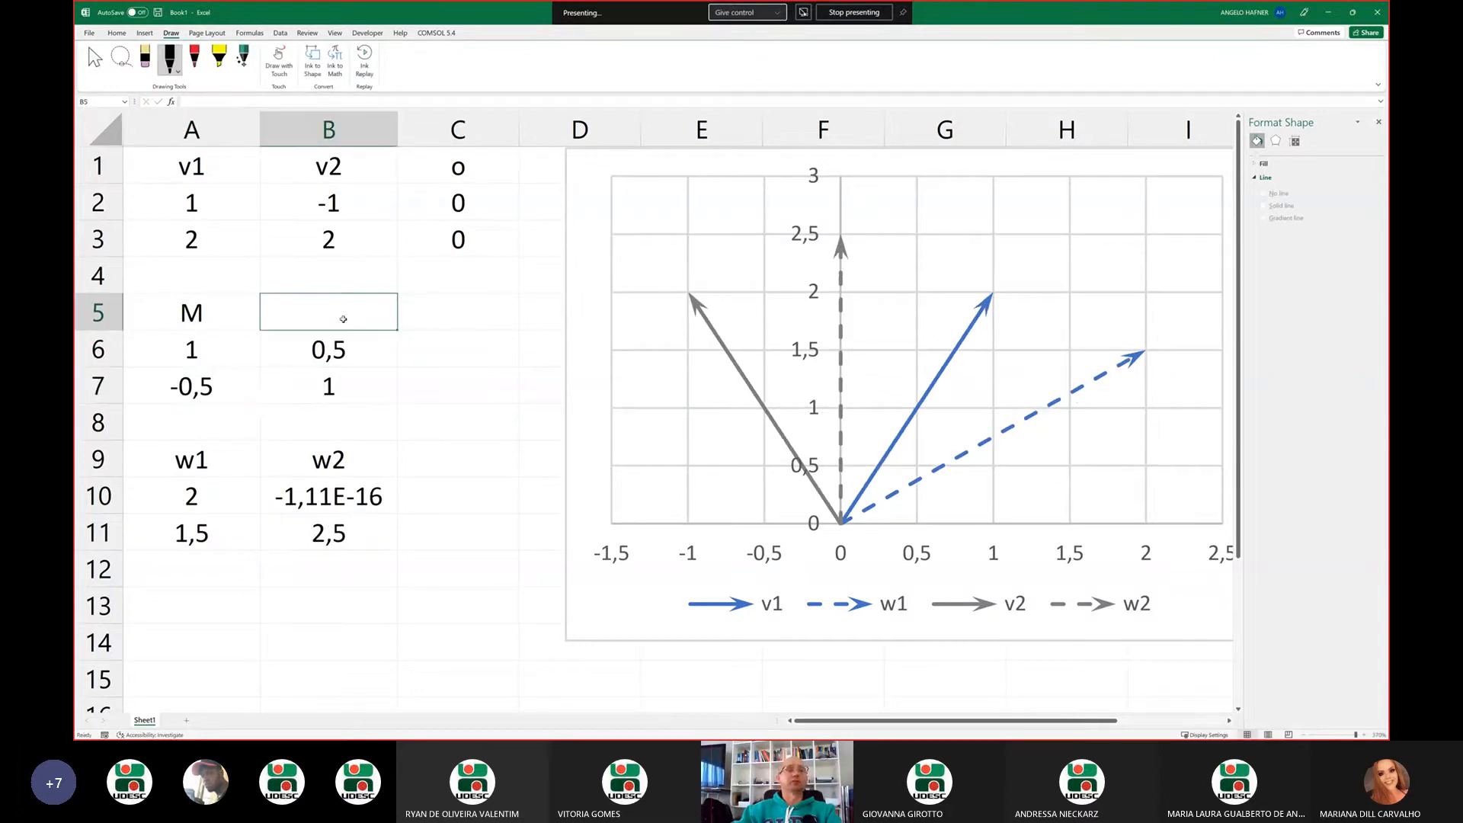
{"action": "type", "text": "="}
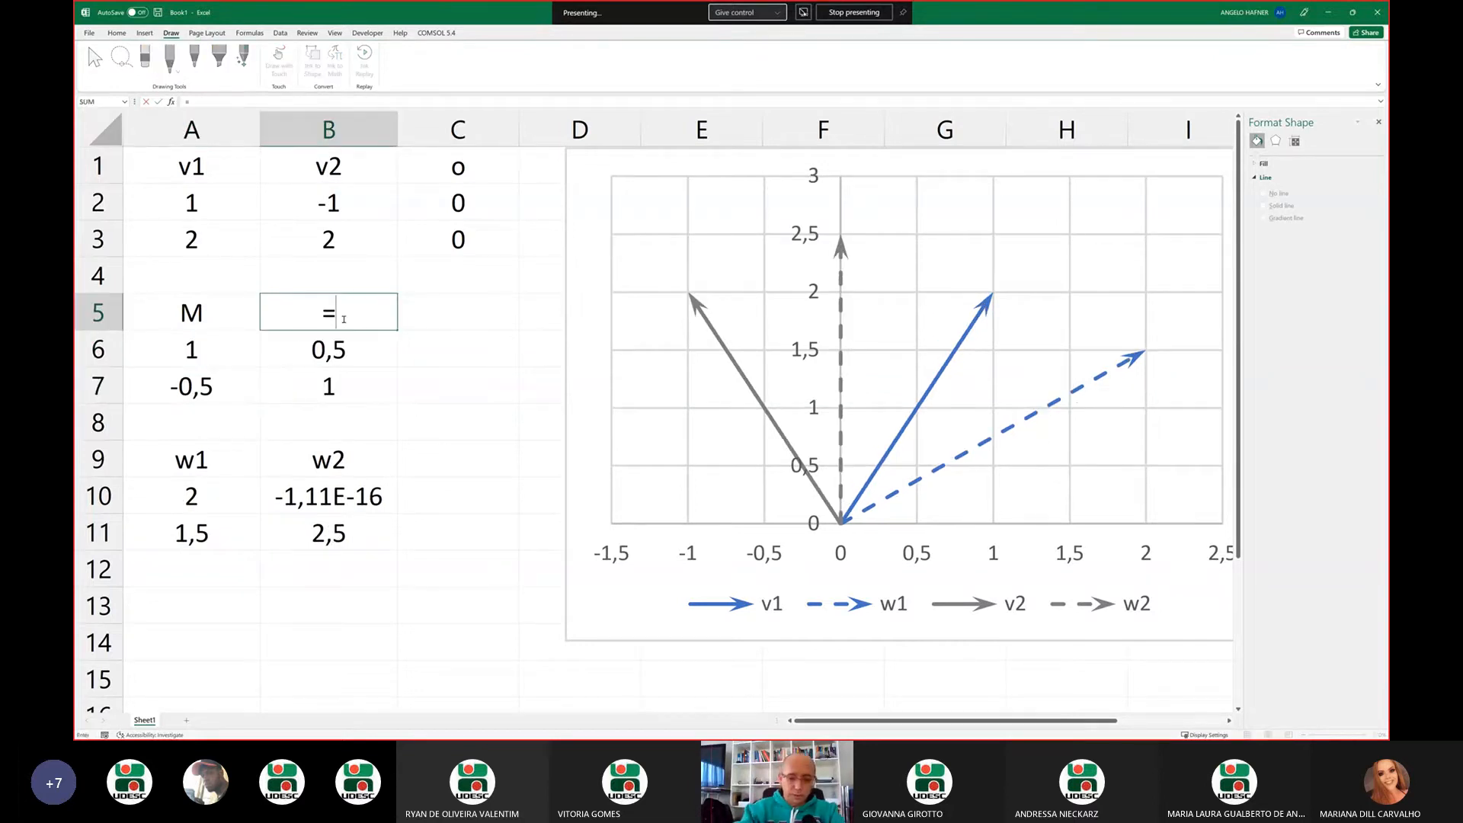
{"action": "type", "text": "pi"}
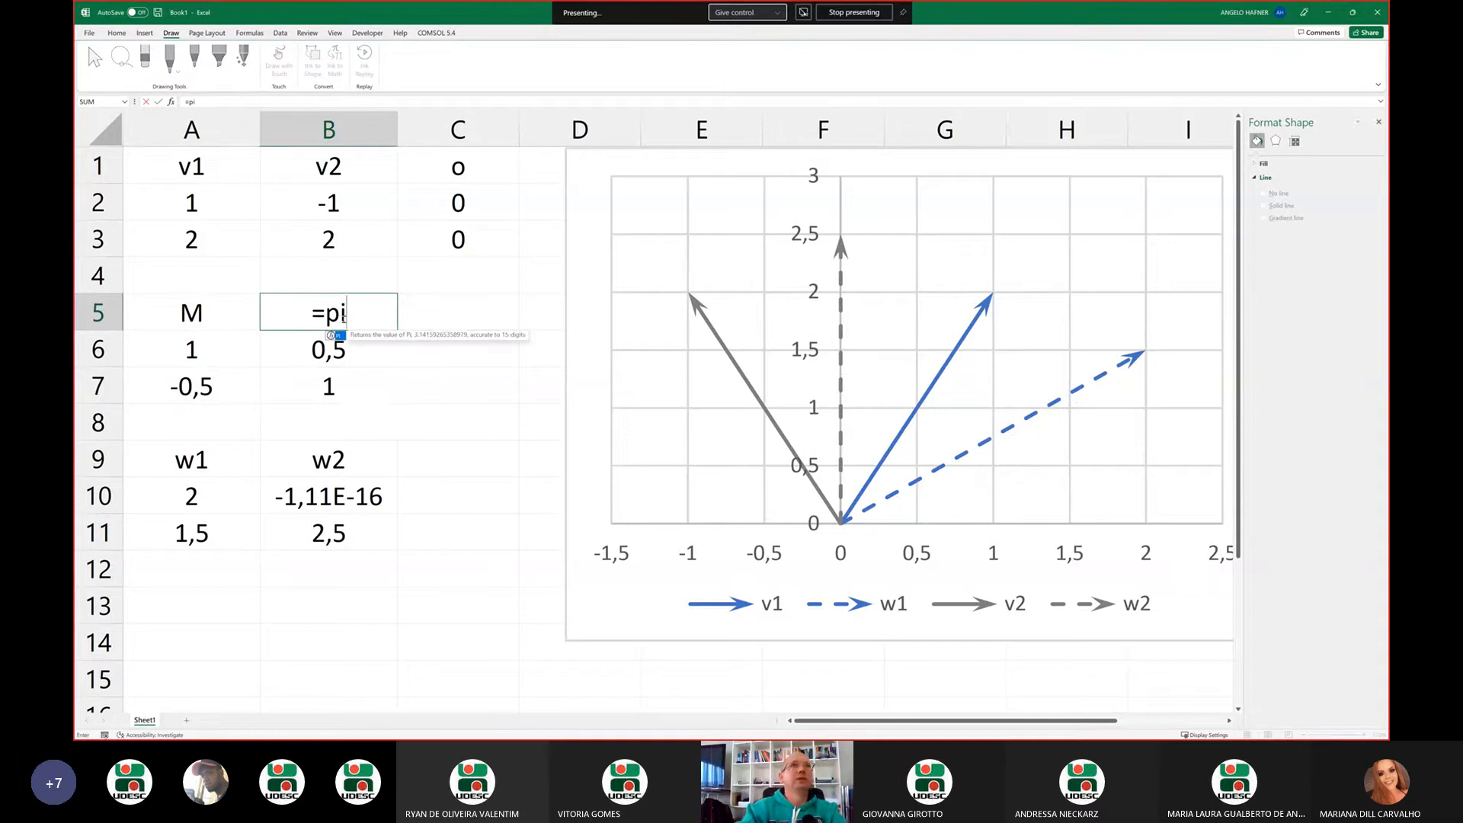
{"action": "type", "text": "()"}
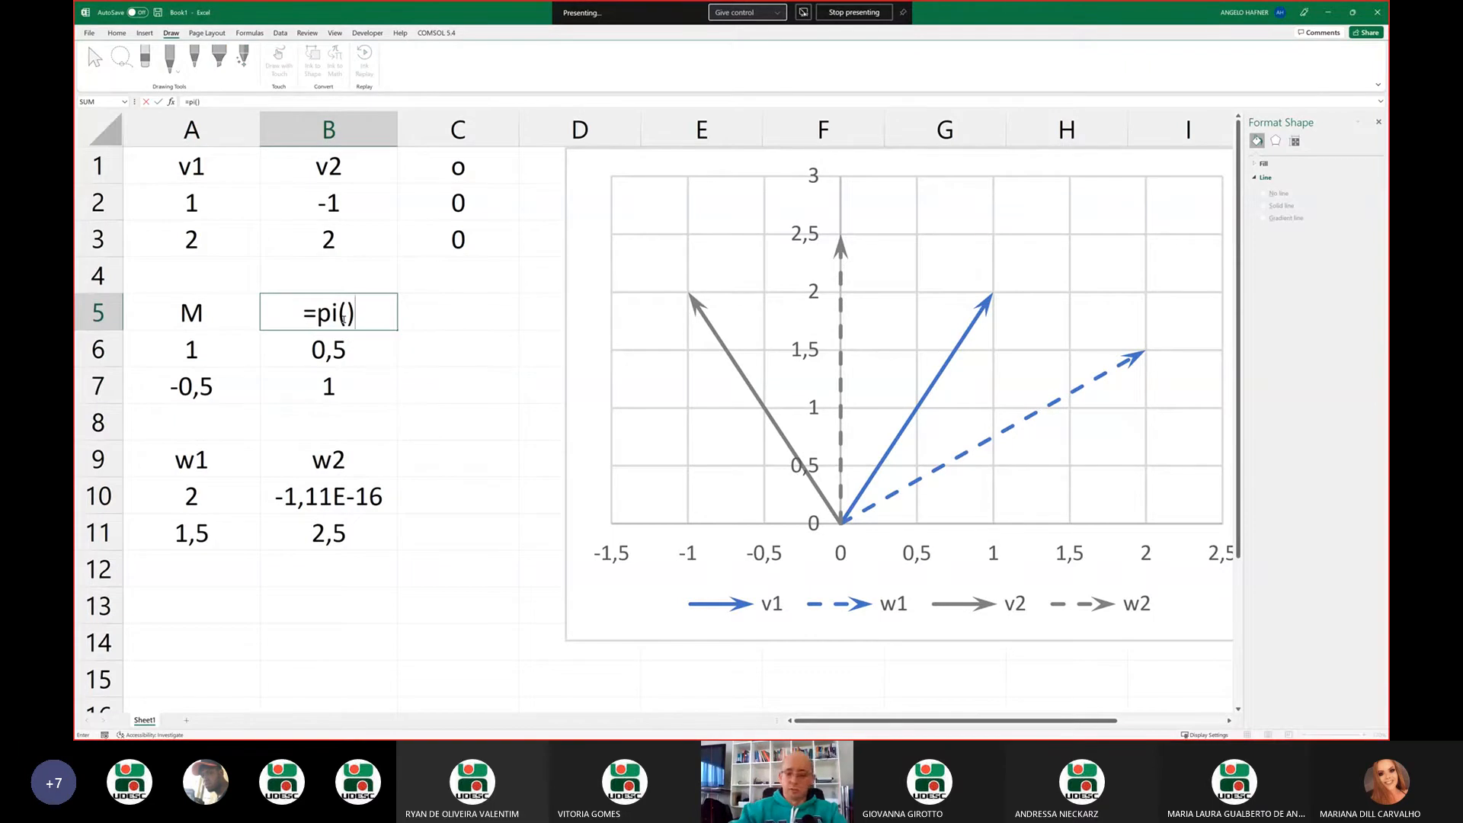
{"action": "type", "text": "/6"}
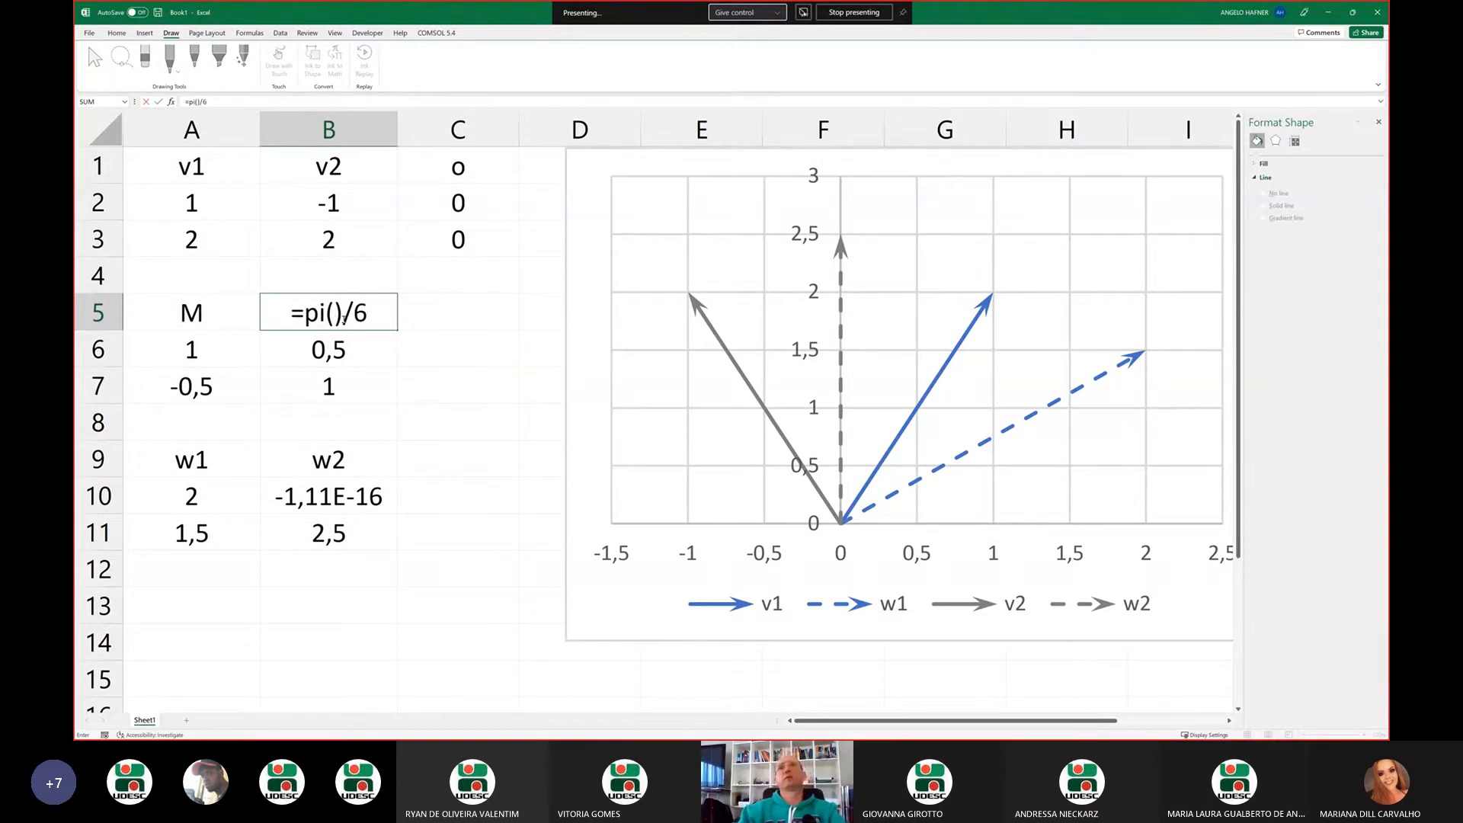
{"action": "key", "text": "Return"}
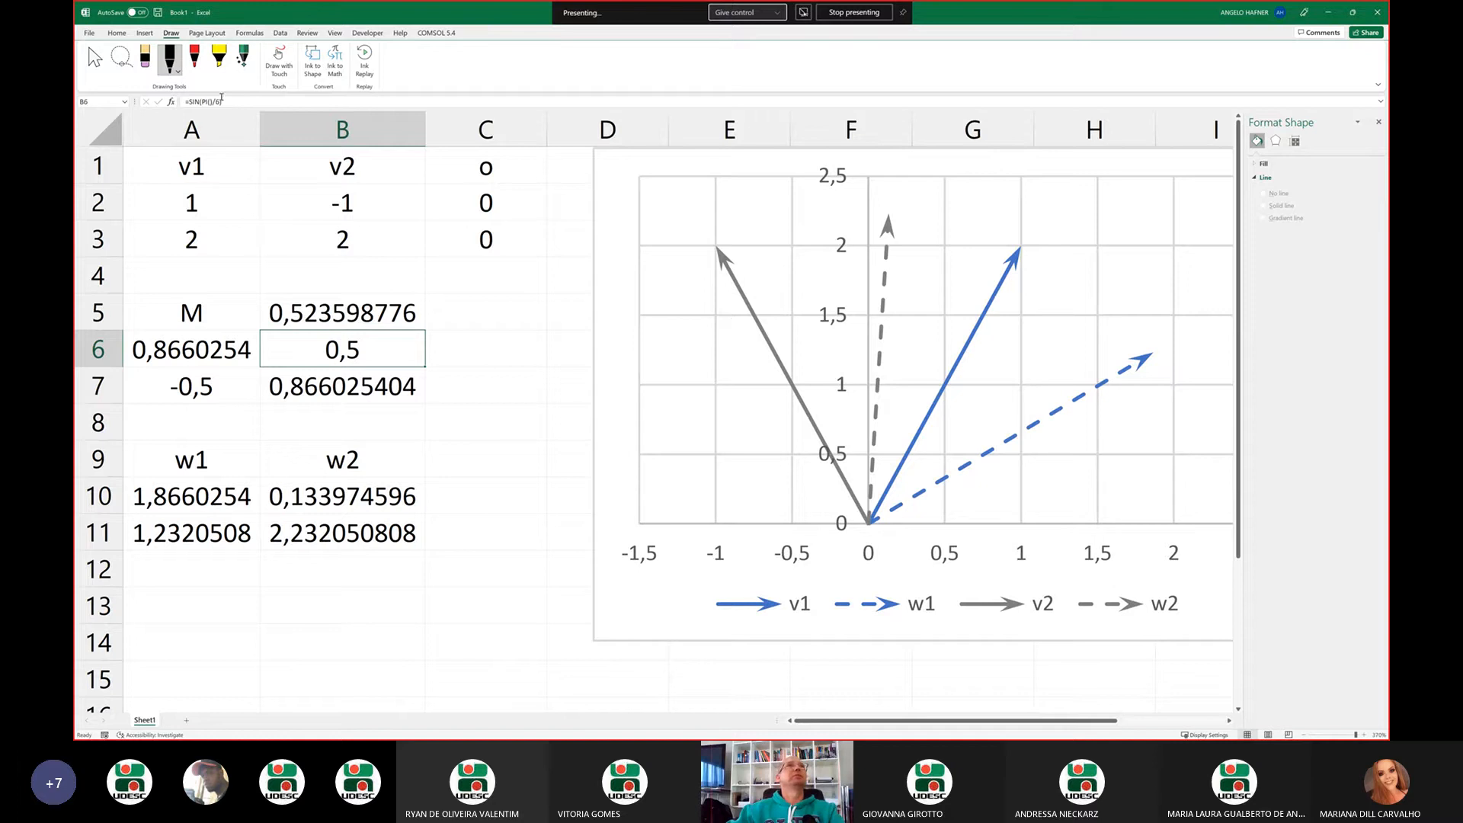
Replace the angle in cell B6's sine formula with a reference to cell B5, giving =SIN(B5)
{"action": "left_click", "coordinate": [204, 101]}
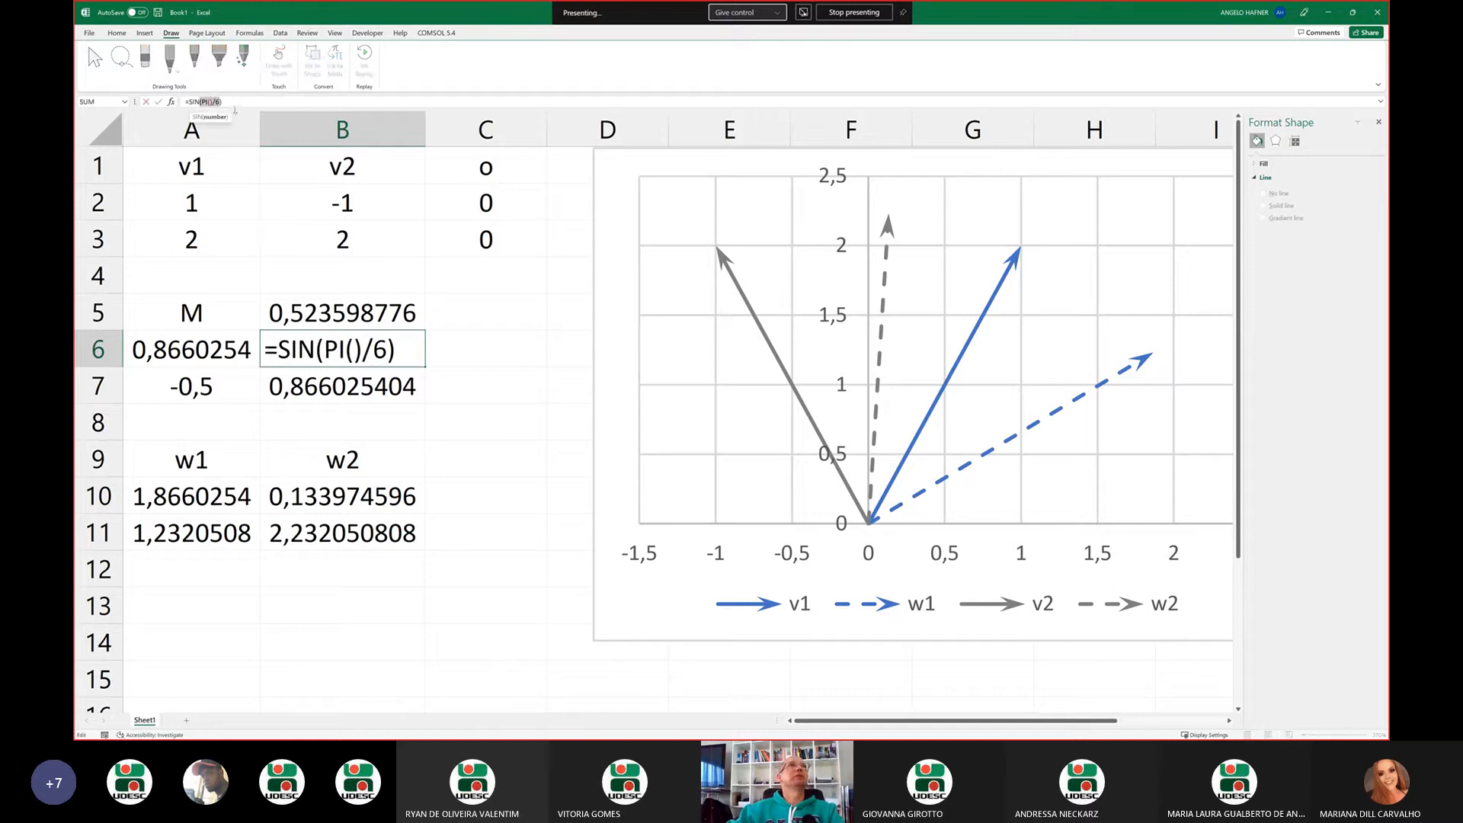
{"action": "left_click", "coordinate": [220, 101]}
{"action": "key", "text": "BackSpace"}
{"action": "key", "text": "BackSpace"}
{"action": "key", "text": "BackSpace"}
{"action": "key", "text": "BackSpace"}
{"action": "key", "text": "BackSpace"}
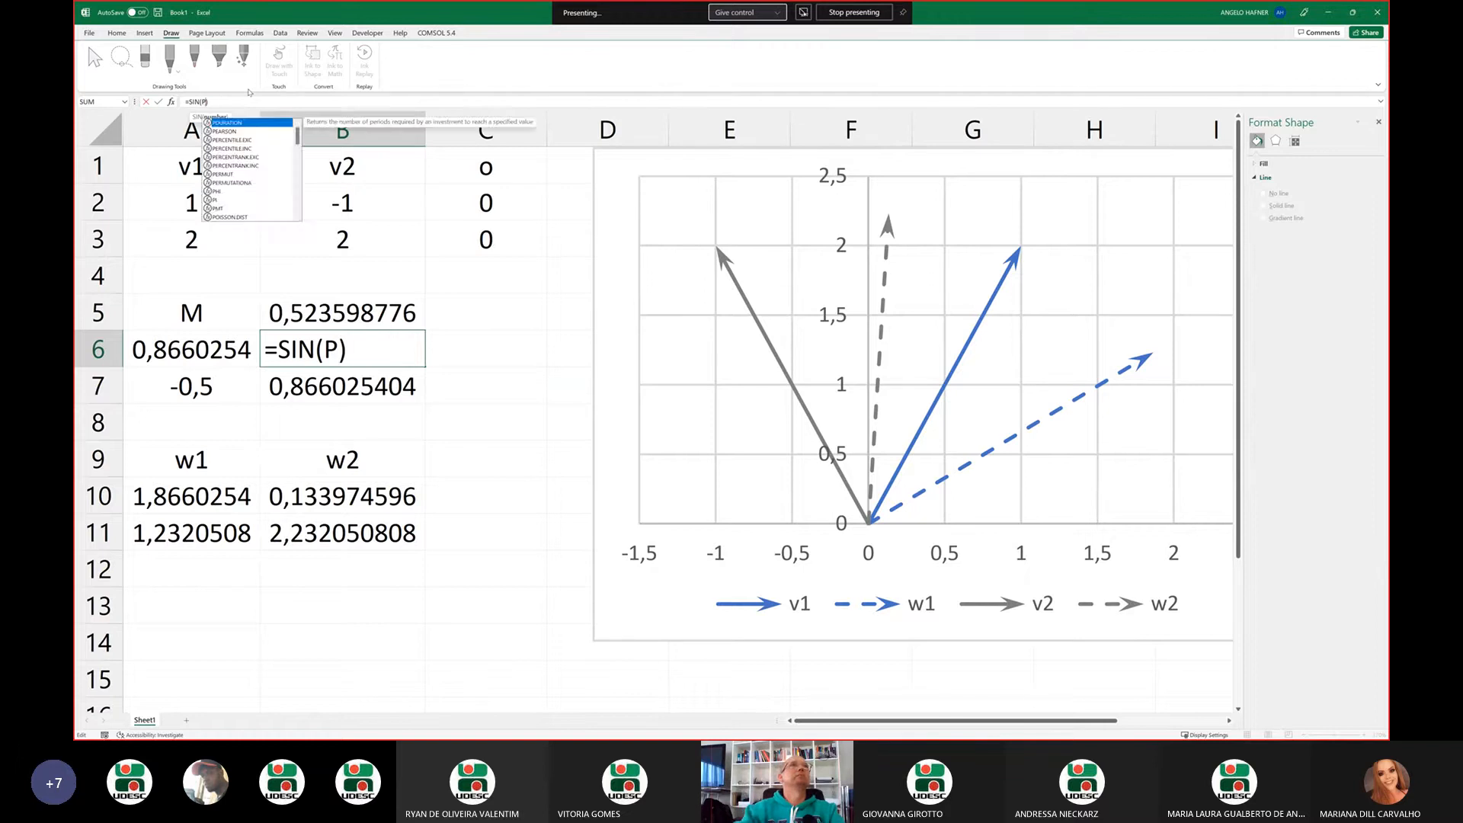
{"action": "key", "text": "BackSpace"}
{"action": "type", "text": "B"}
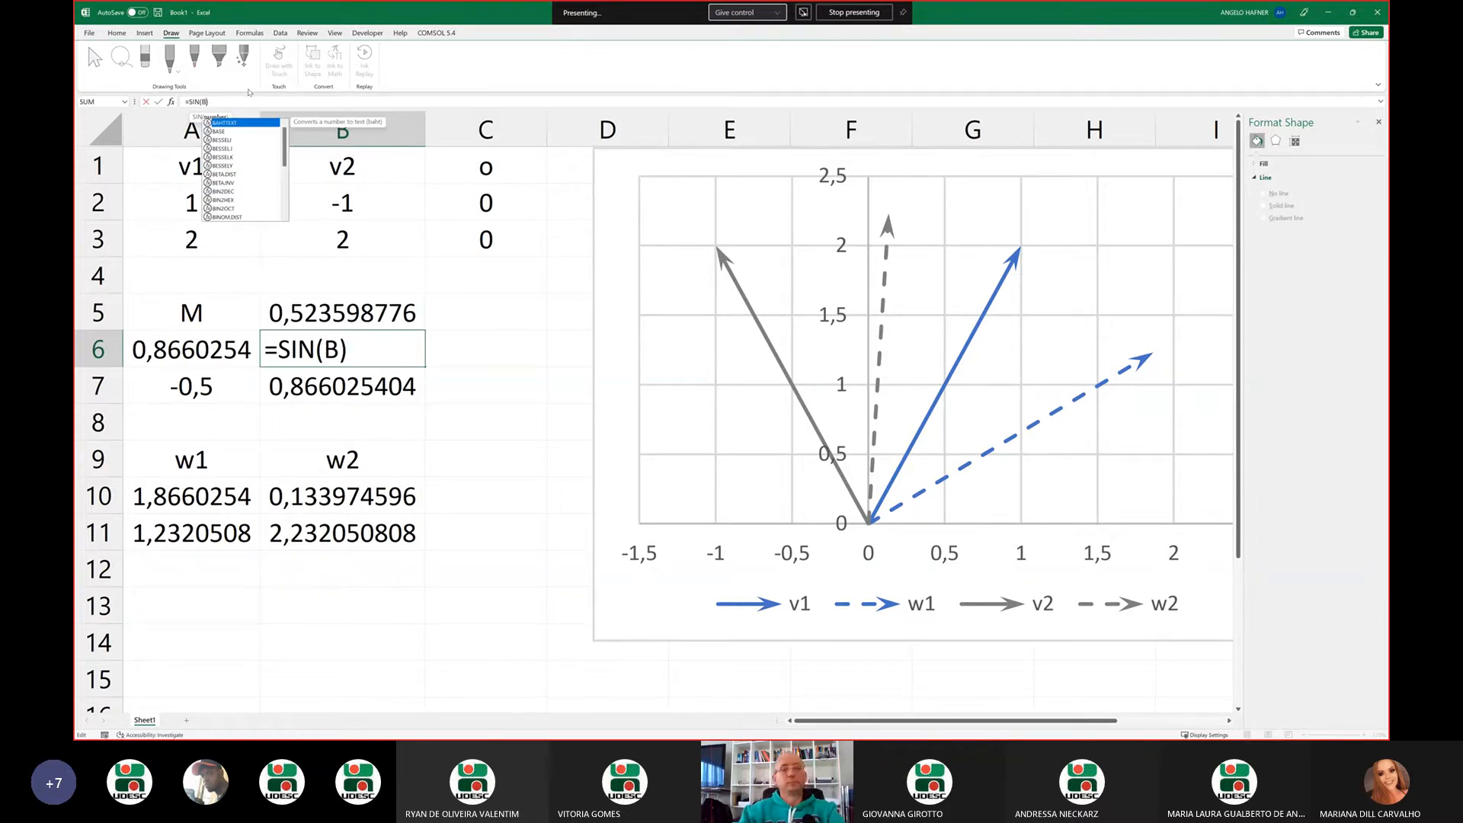
{"action": "type", "text": "5"}
{"action": "key", "text": "Return"}
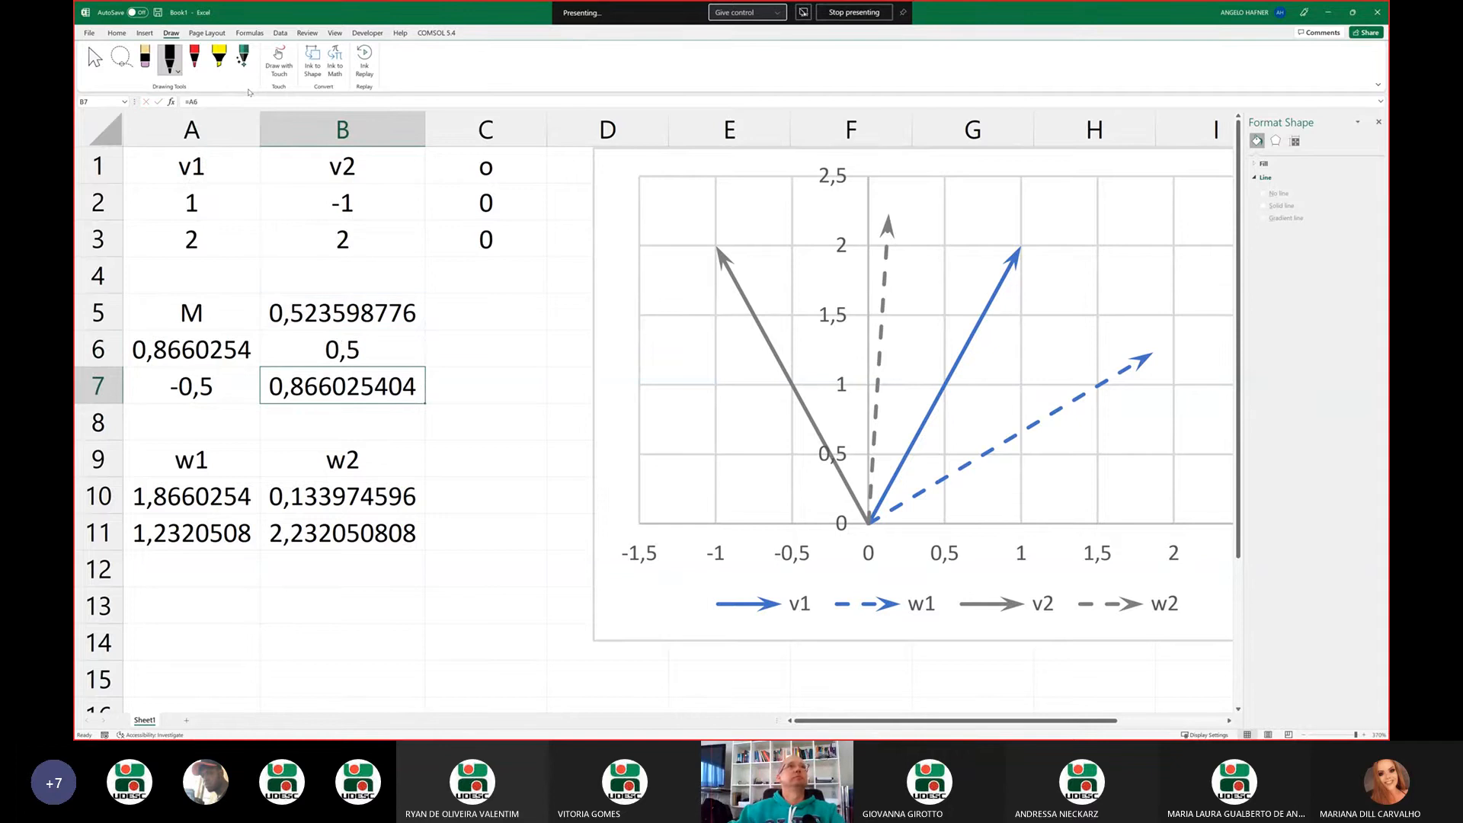
Check the formulas in A7 and B7, and change the rotation angle in cell B5 to =PI()/2
{"action": "left_click", "coordinate": [229, 385]}
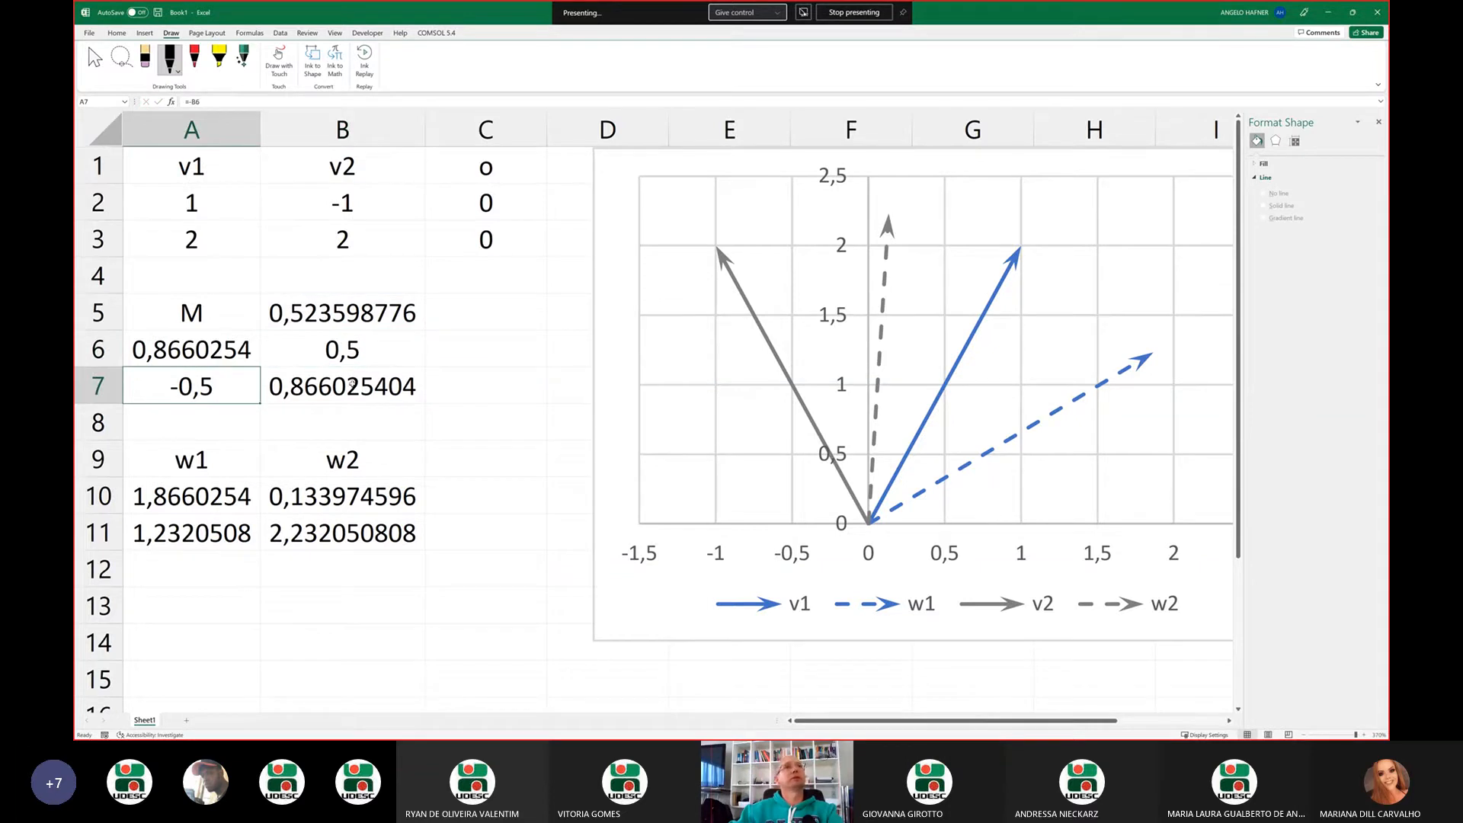
{"action": "left_click", "coordinate": [352, 383]}
{"action": "left_click", "coordinate": [341, 311]}
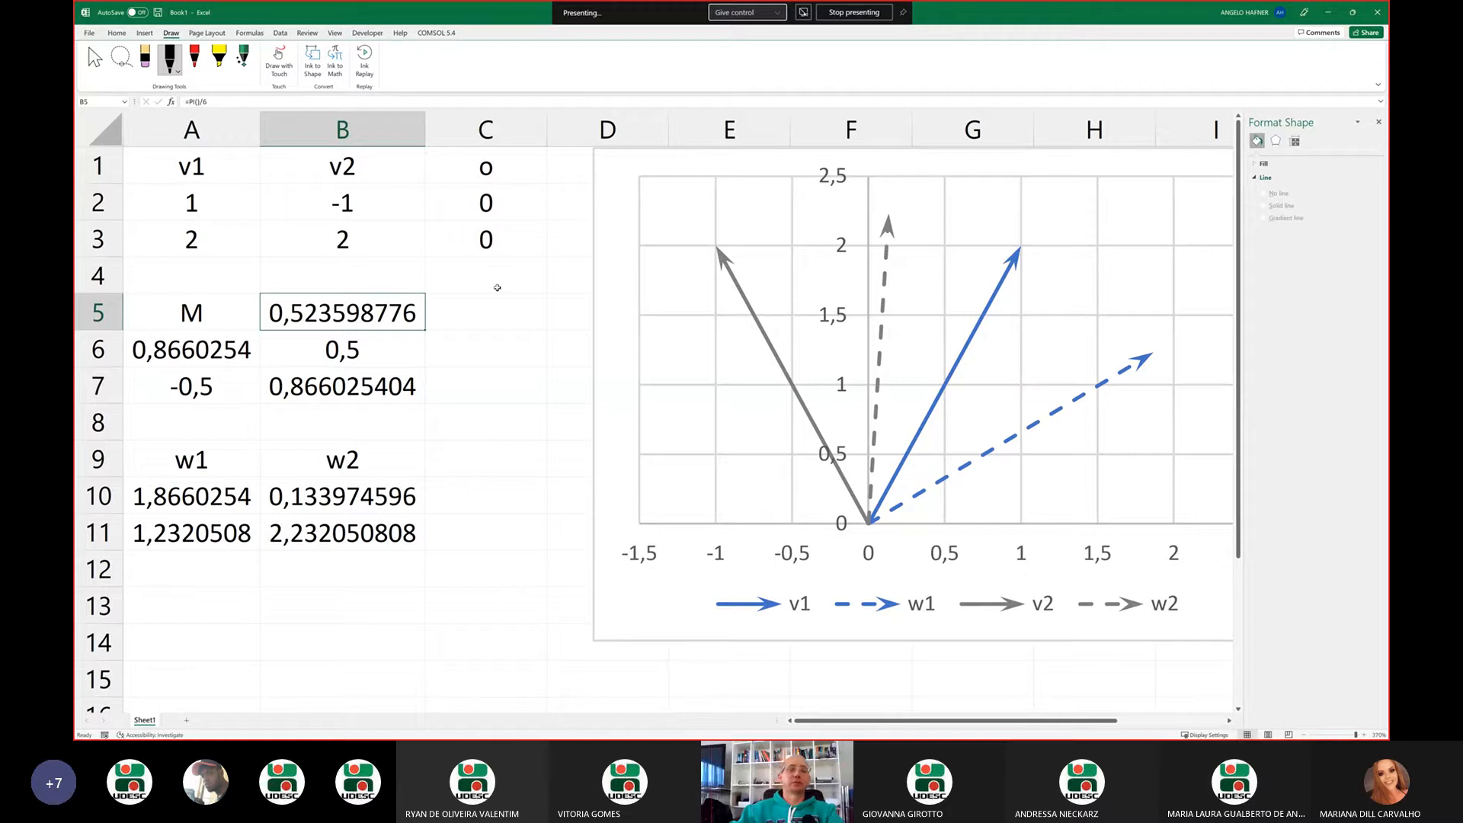
{"action": "type", "text": "=PI"}
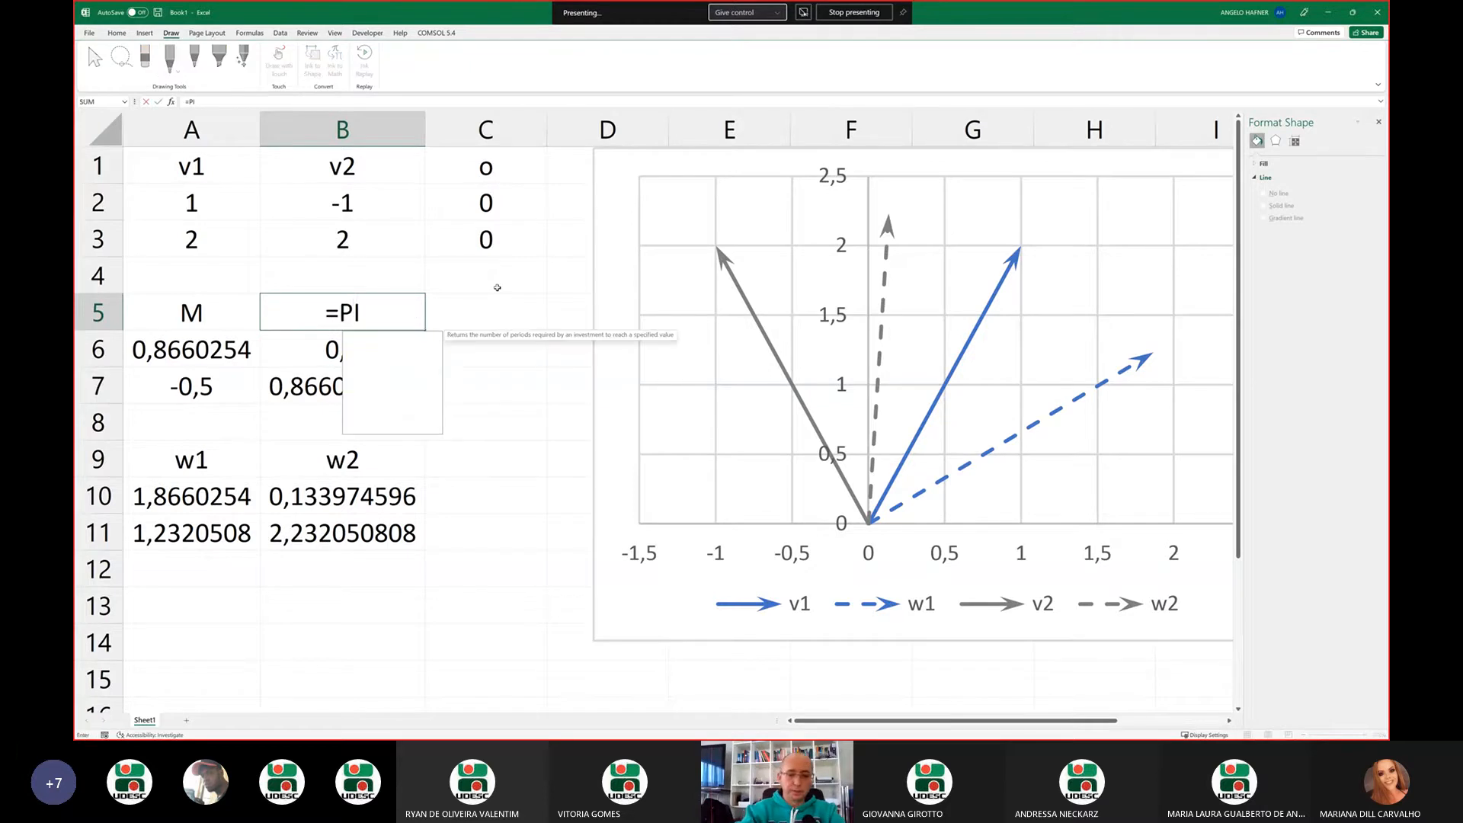
{"action": "type", "text": "()/2"}
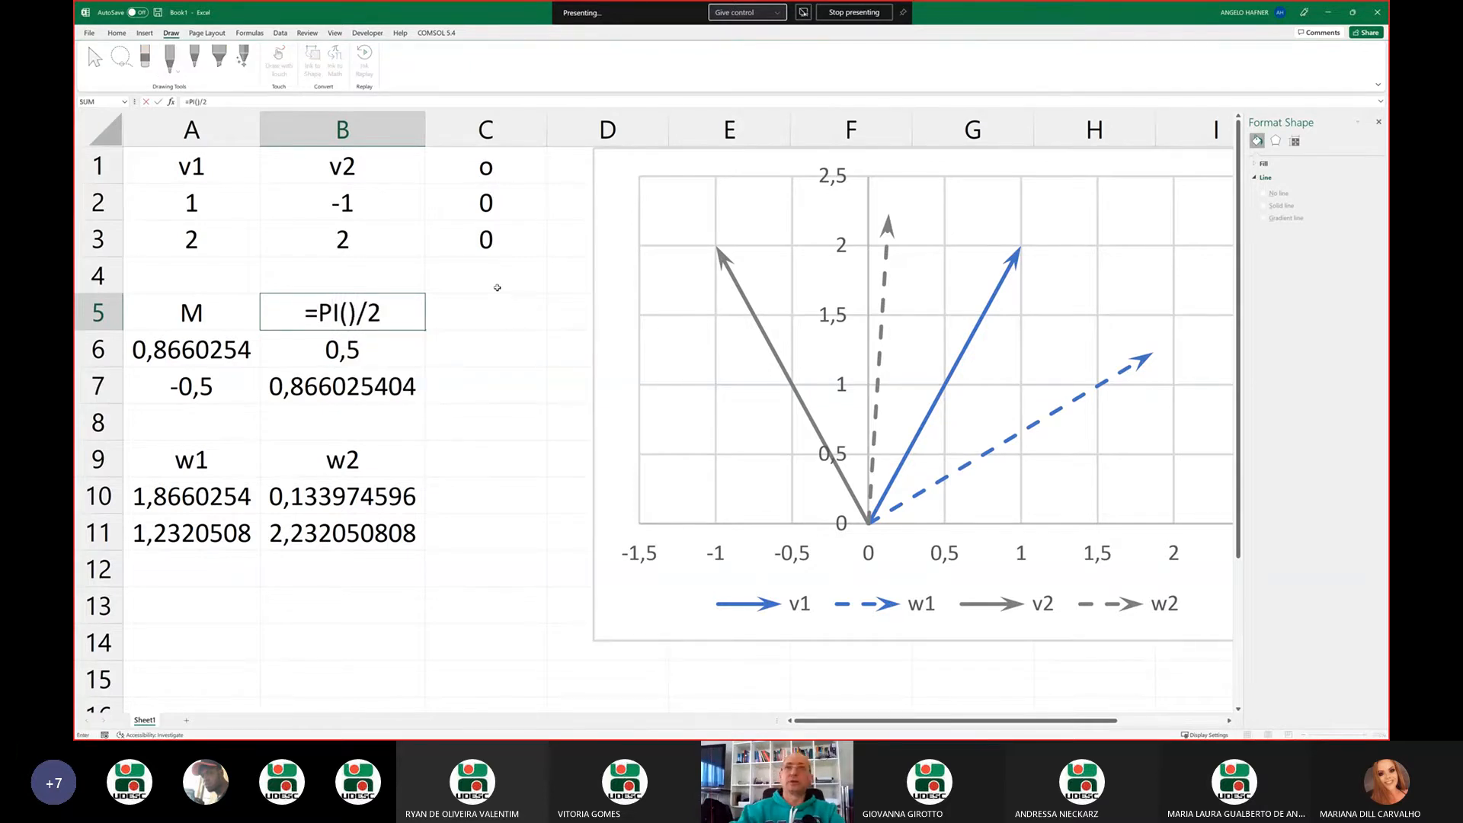
{"action": "key", "text": "Return"}
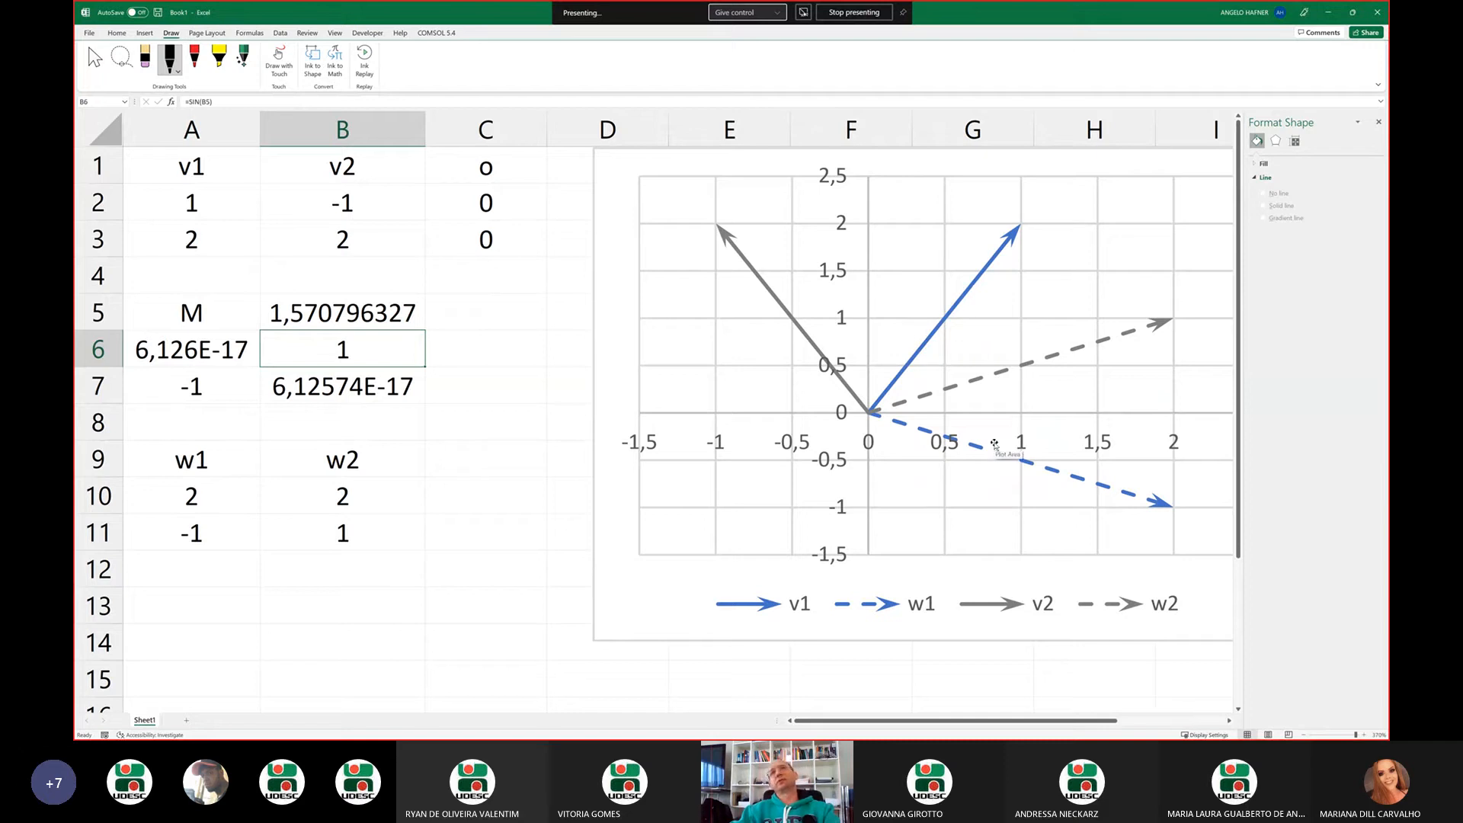
Move the chart closer to the data and try to bound its horizontal axis from -2.5 to 2.5
{"action": "left_click_drag", "start_coordinate": [677, 168], "coordinate": [620, 193]}
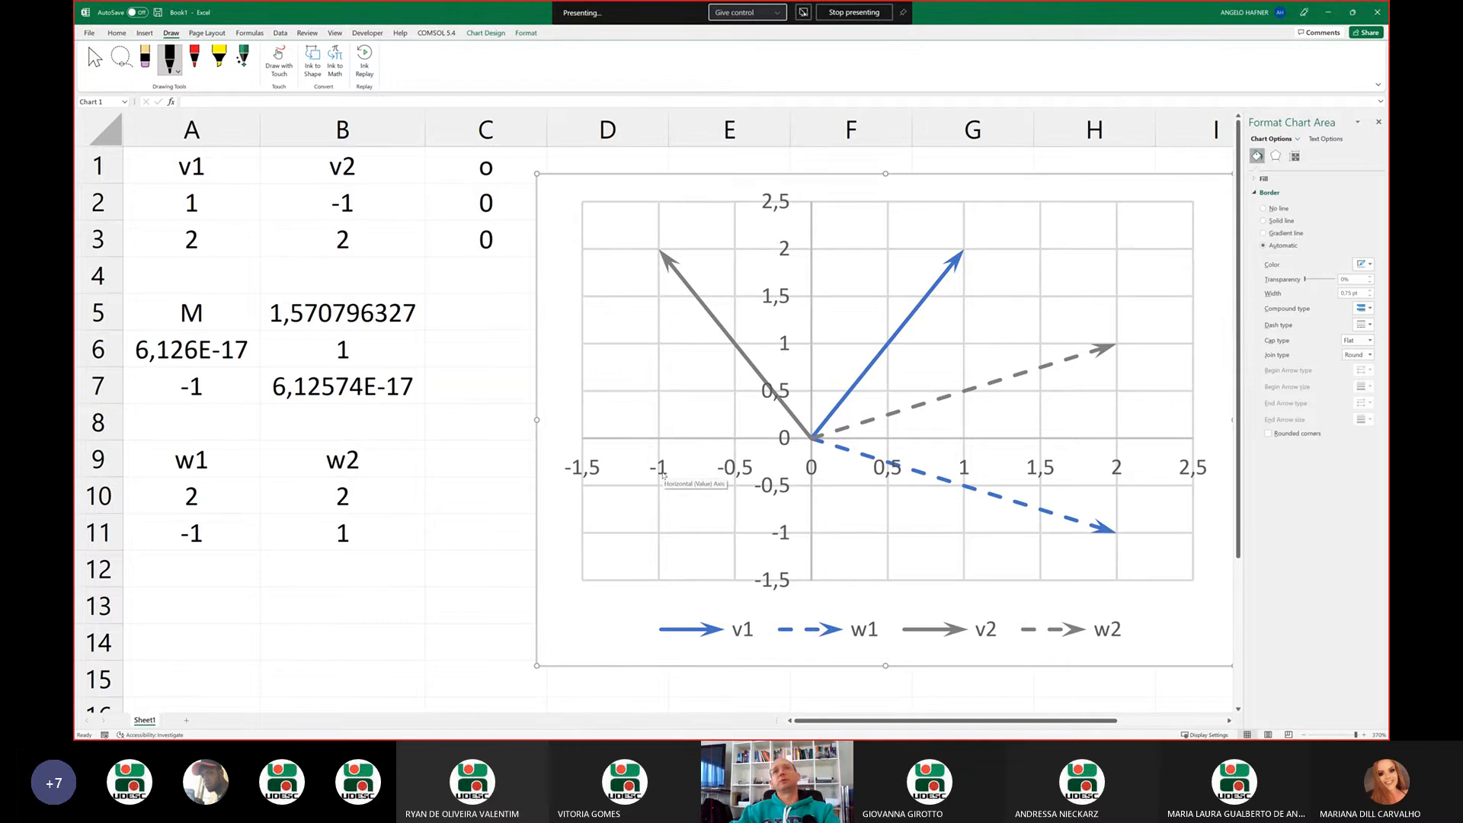
{"action": "right_click", "coordinate": [662, 475]}
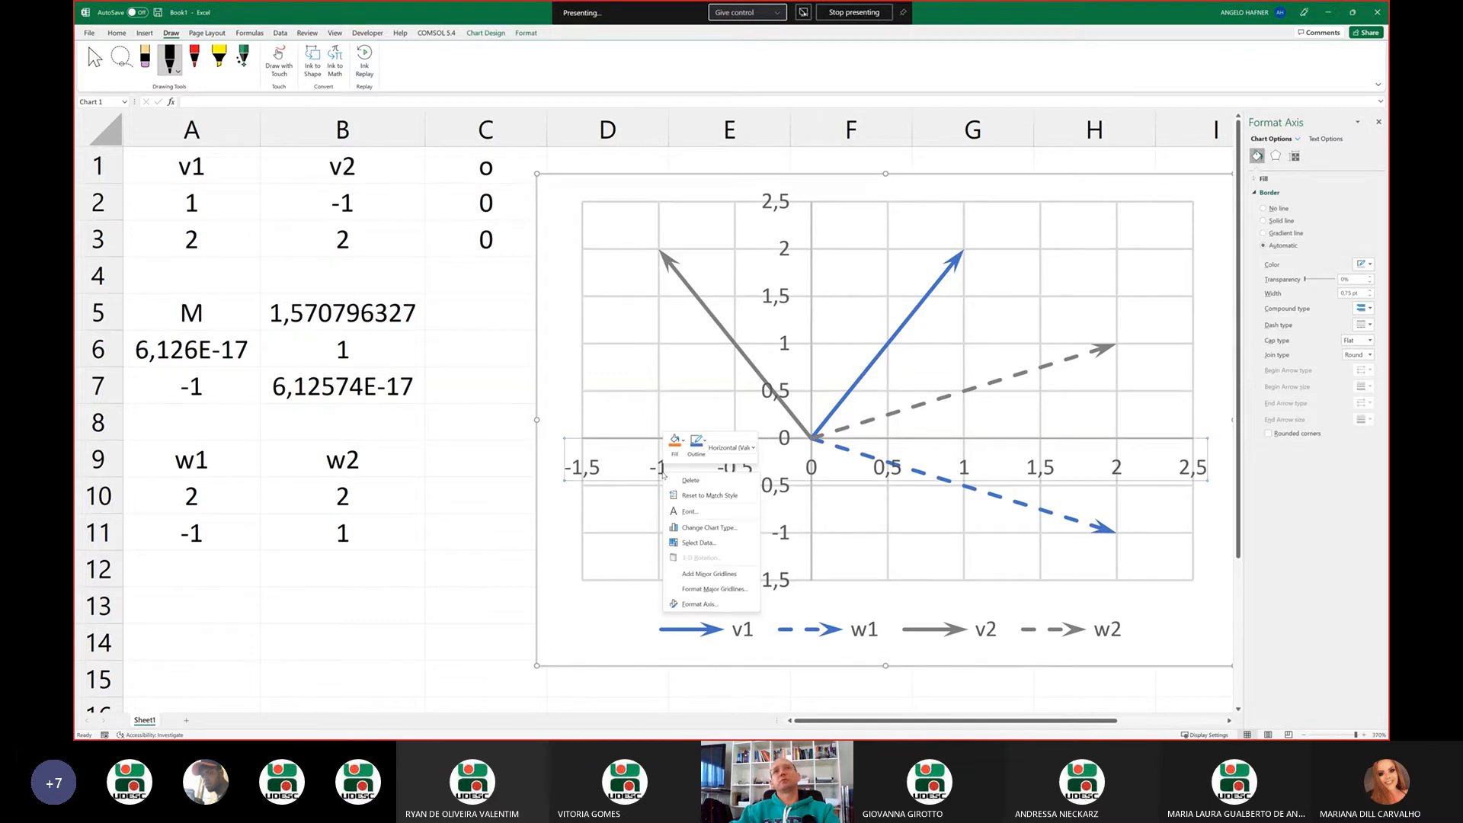
{"action": "left_click", "coordinate": [700, 605]}
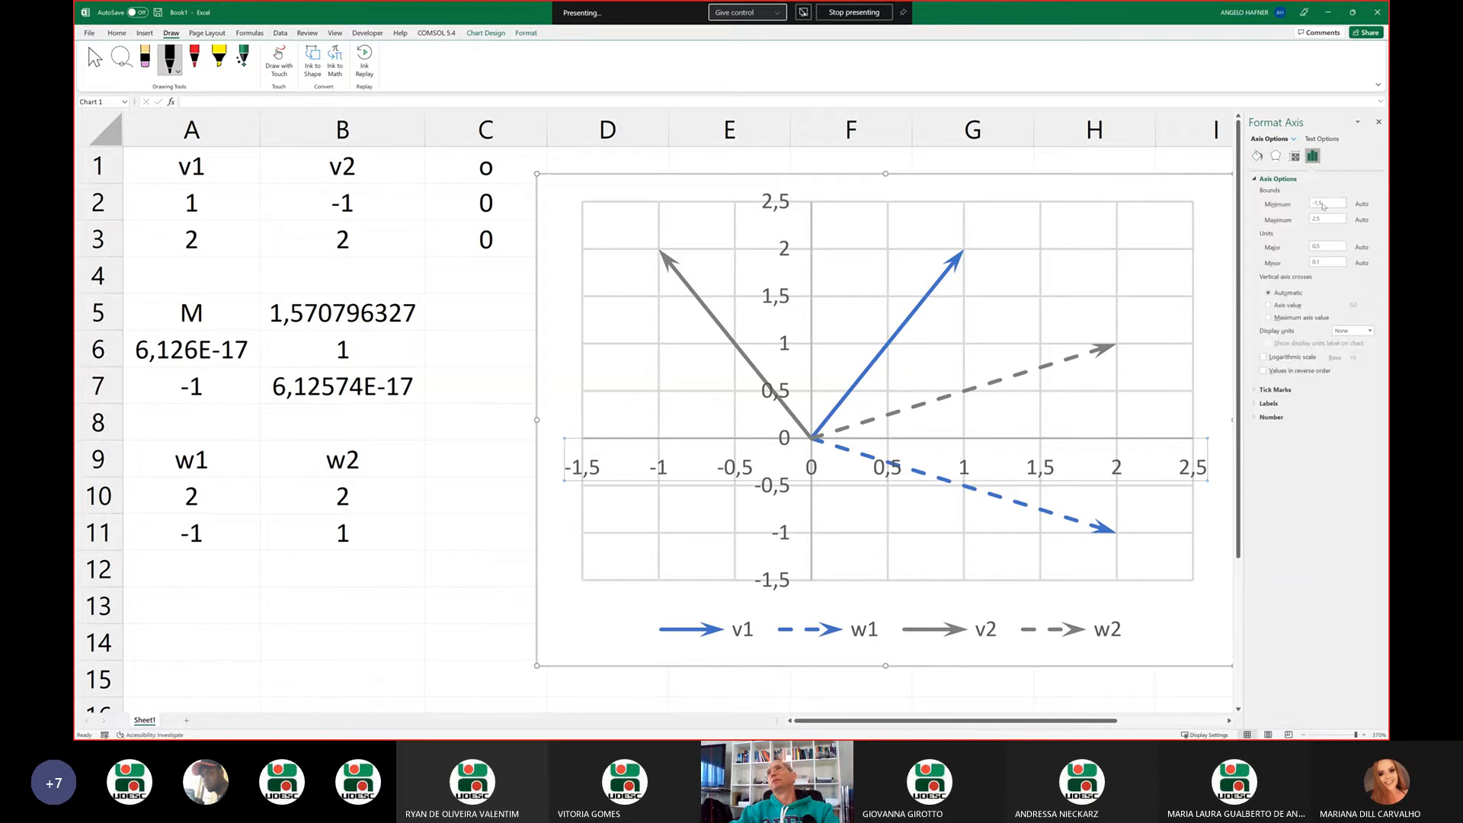
{"action": "left_click", "coordinate": [1324, 206]}
{"action": "type", "text": "-2"}
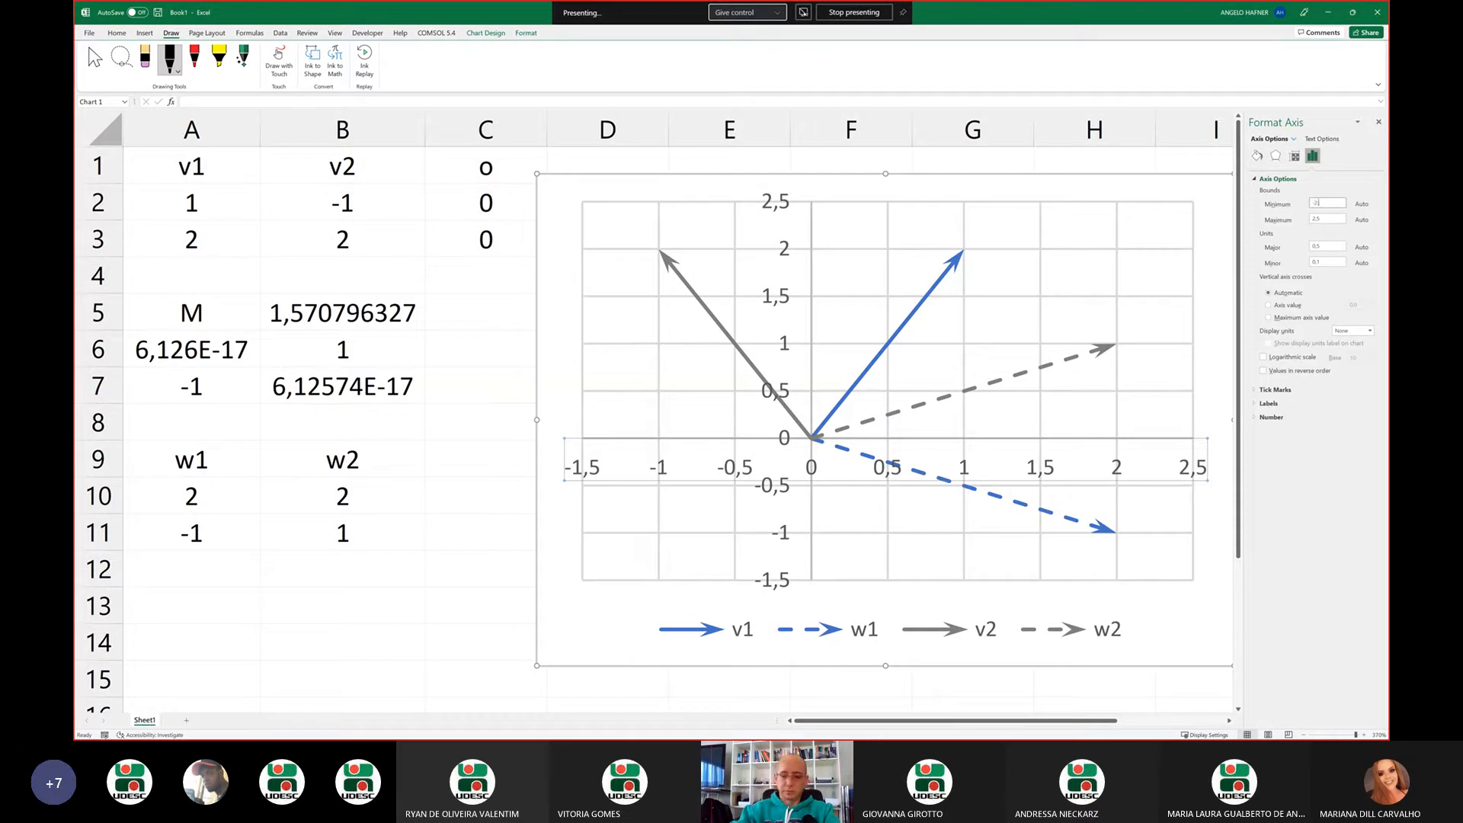
{"action": "type", "text": "5"}
{"action": "key", "text": "Return"}
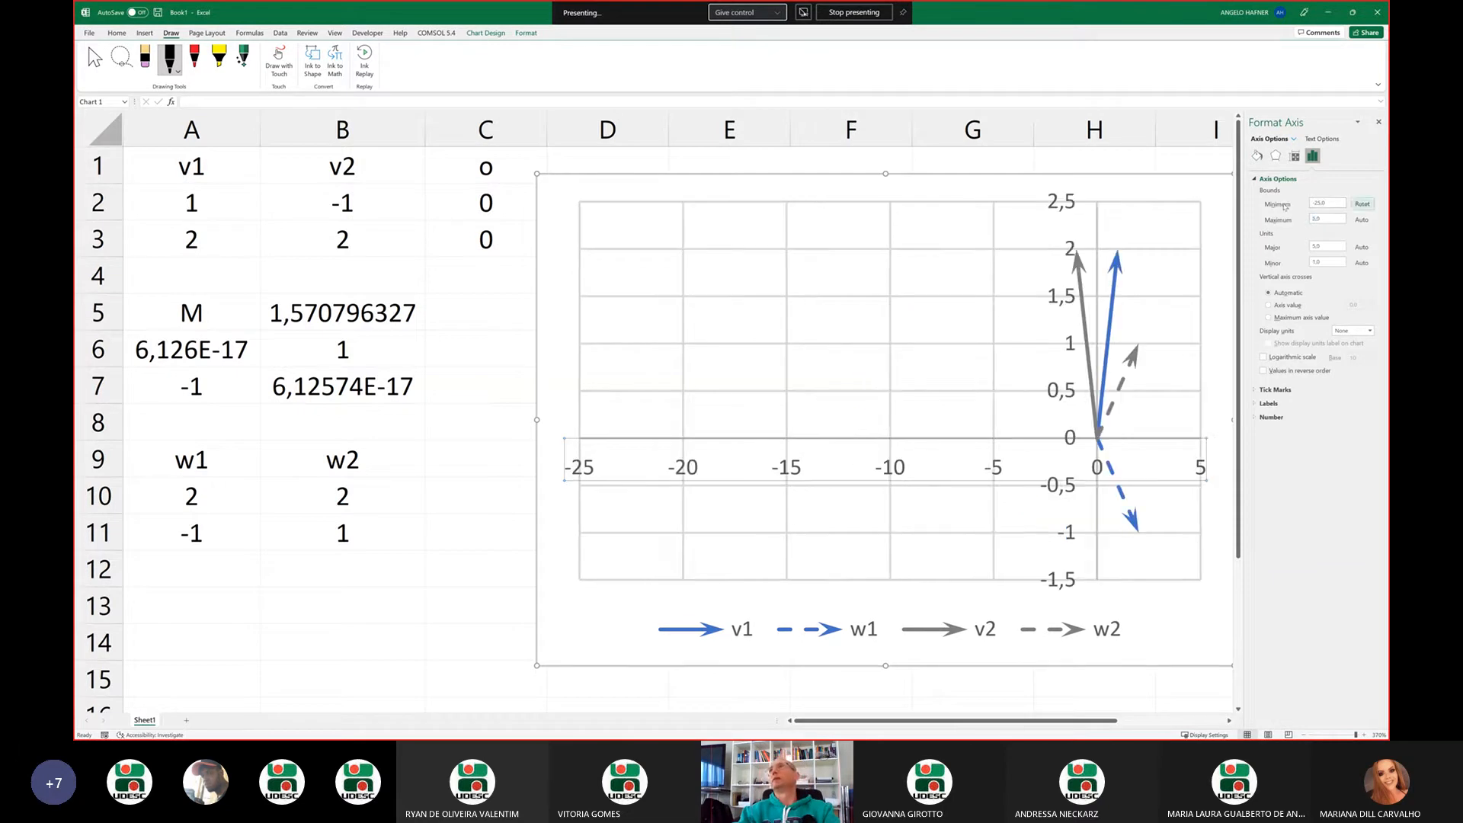
{"action": "left_click", "coordinate": [1328, 219]}
{"action": "type", "text": "2,5"}
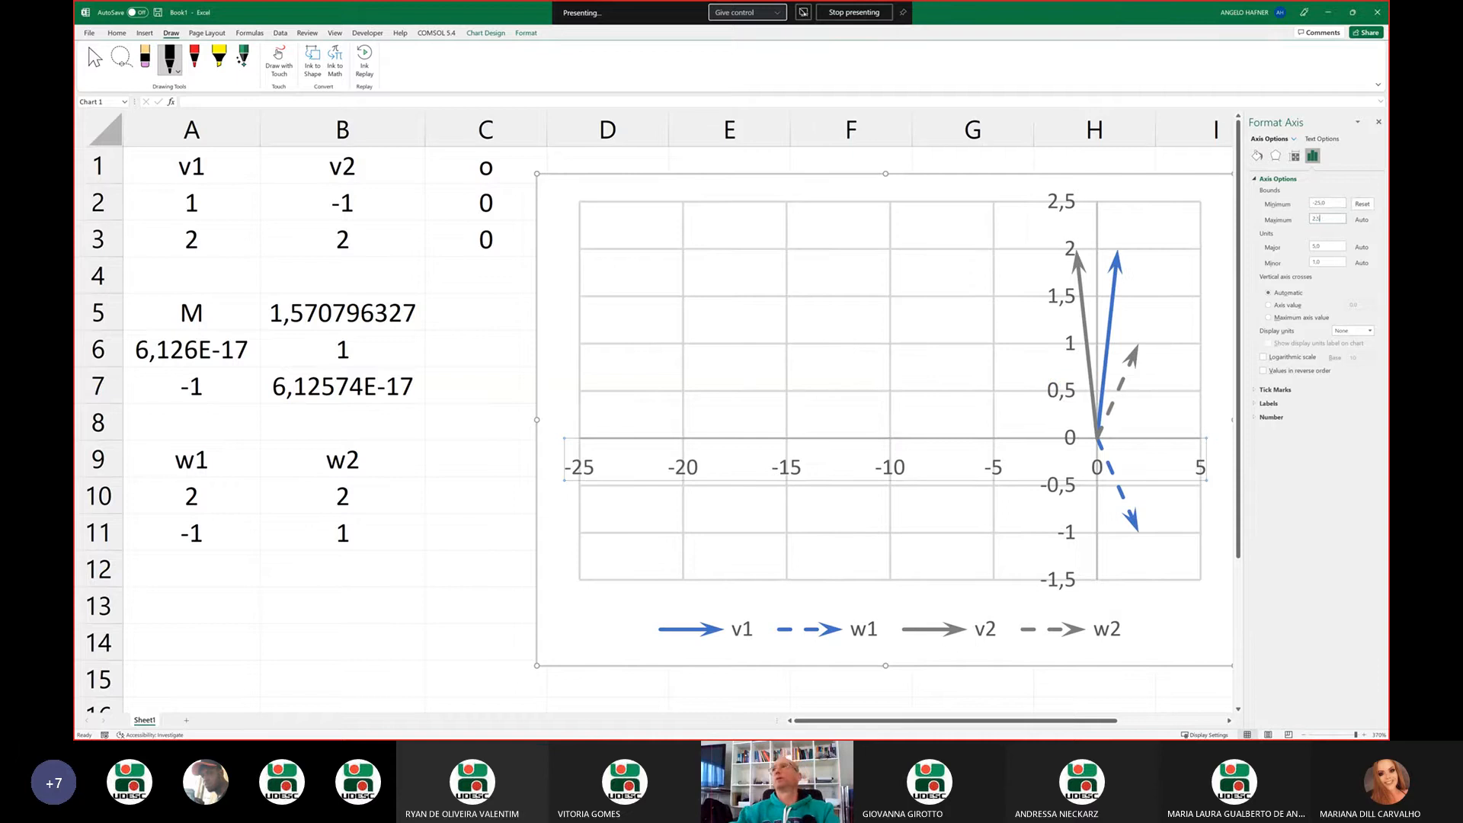
{"action": "key", "text": "Return"}
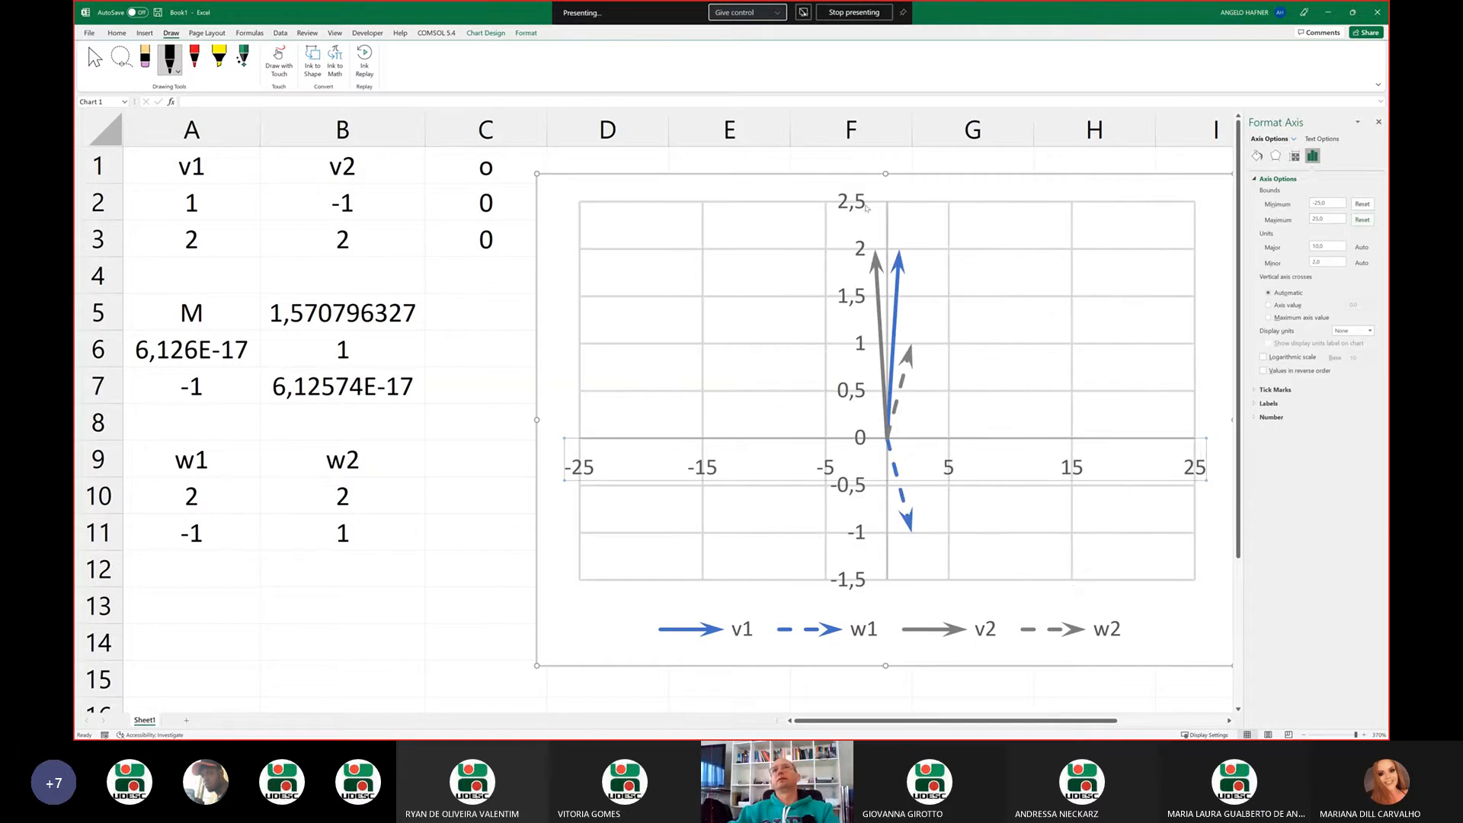
Set the chart's vertical axis bounds to a minimum of -2,5 and a maximum of 2,5, with a decimal comma
{"action": "right_click", "coordinate": [867, 207]}
{"action": "left_click", "coordinate": [916, 336]}
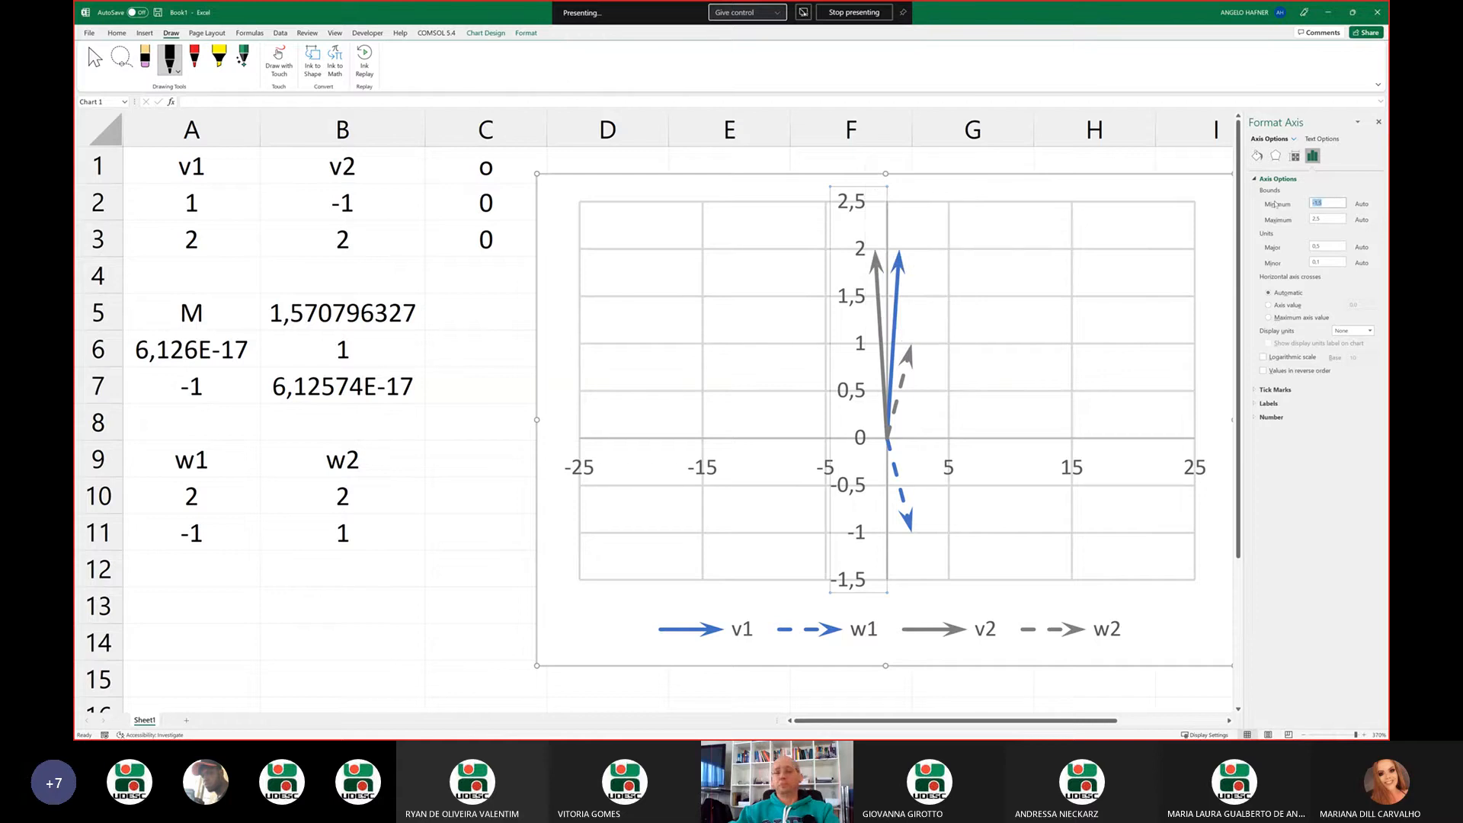
{"action": "key", "text": "BackSpace"}
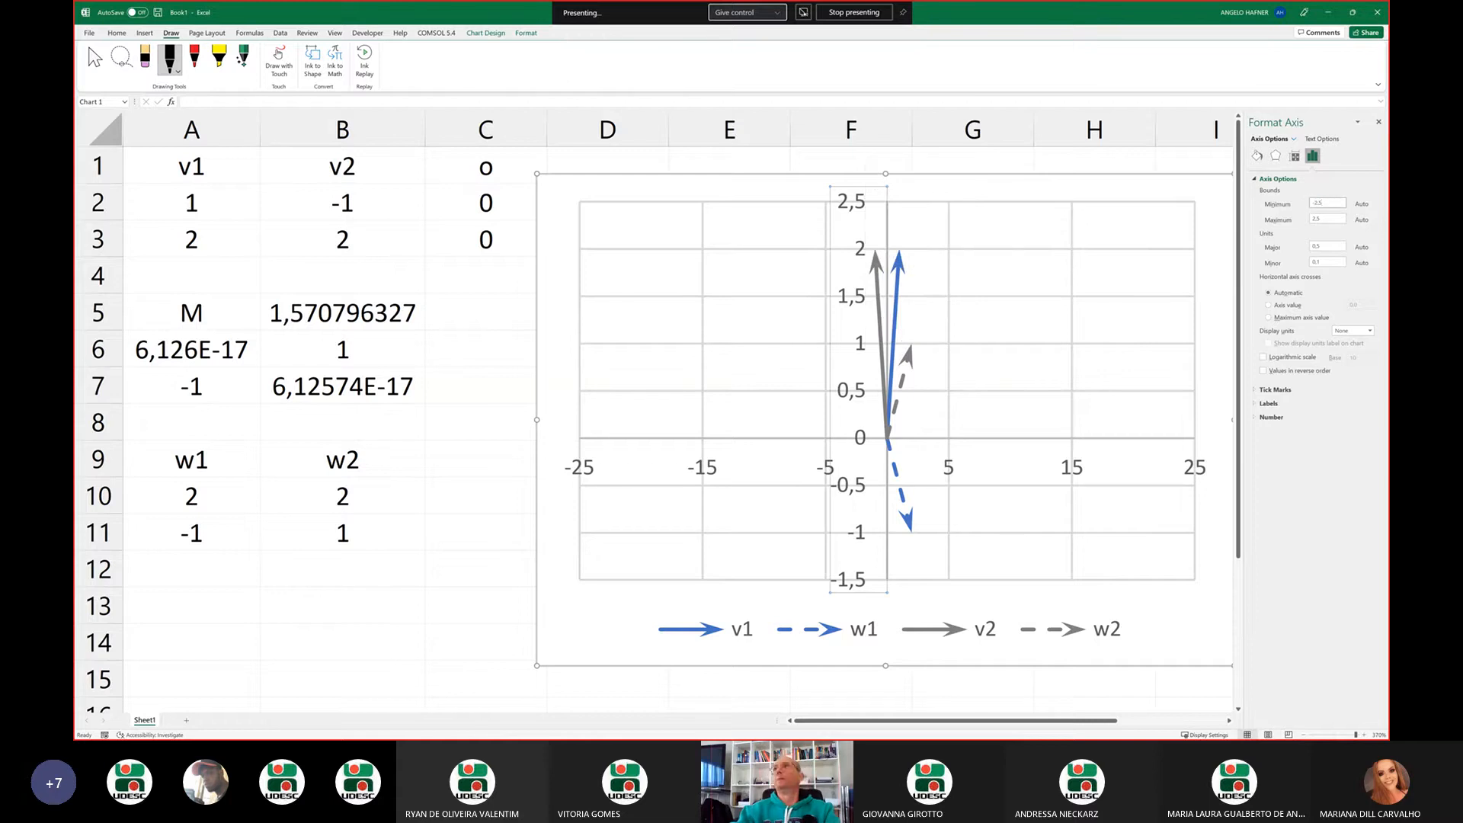
{"action": "type", "text": "-2.5"}
{"action": "key", "text": "Tab"}
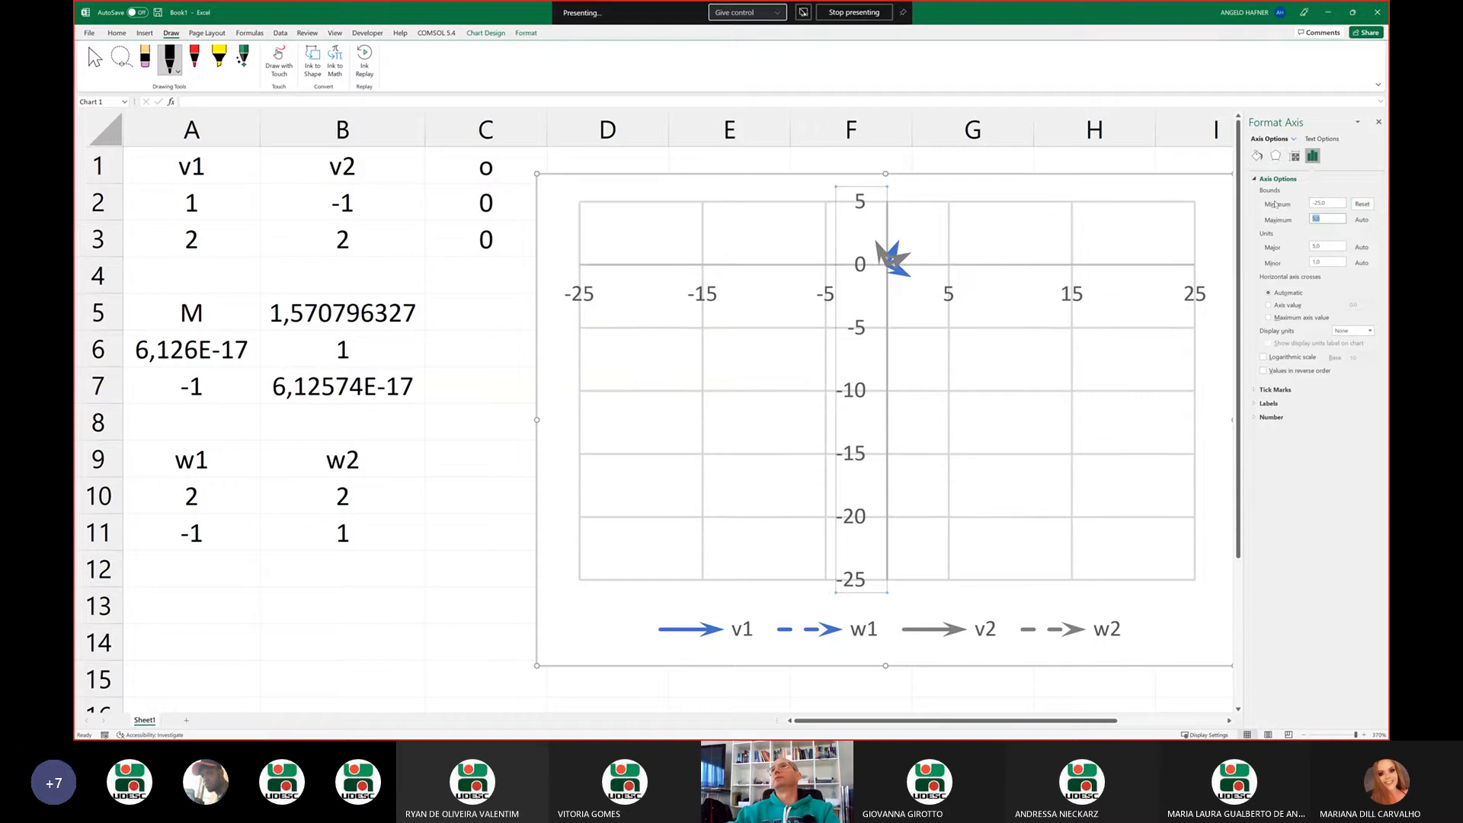
{"action": "left_click_drag", "start_coordinate": [1338, 203], "coordinate": [1283, 203]}
{"action": "type", "text": "-2,5"}
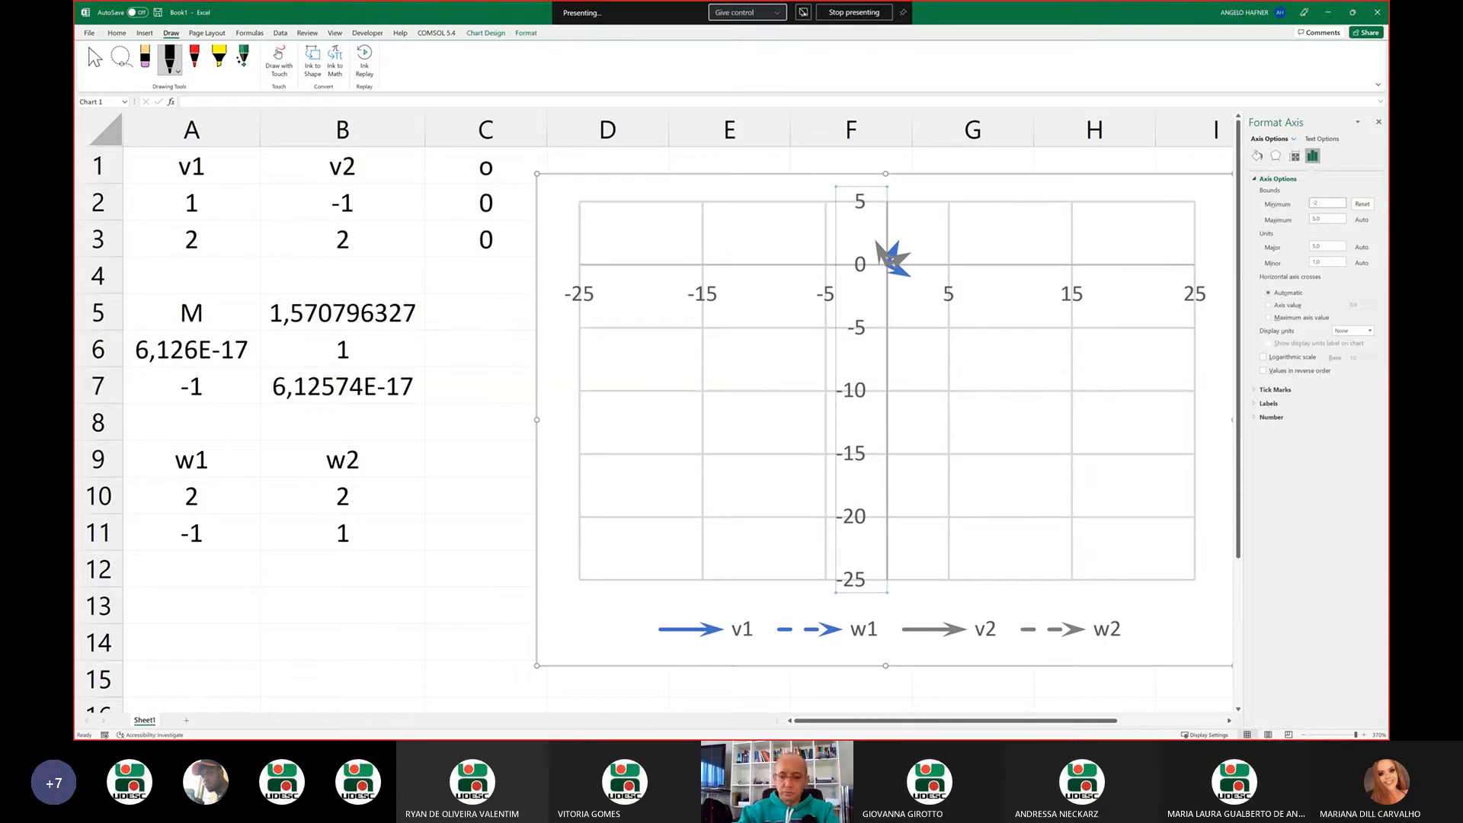
{"action": "key", "text": "Return"}
{"action": "key", "text": "Tab"}
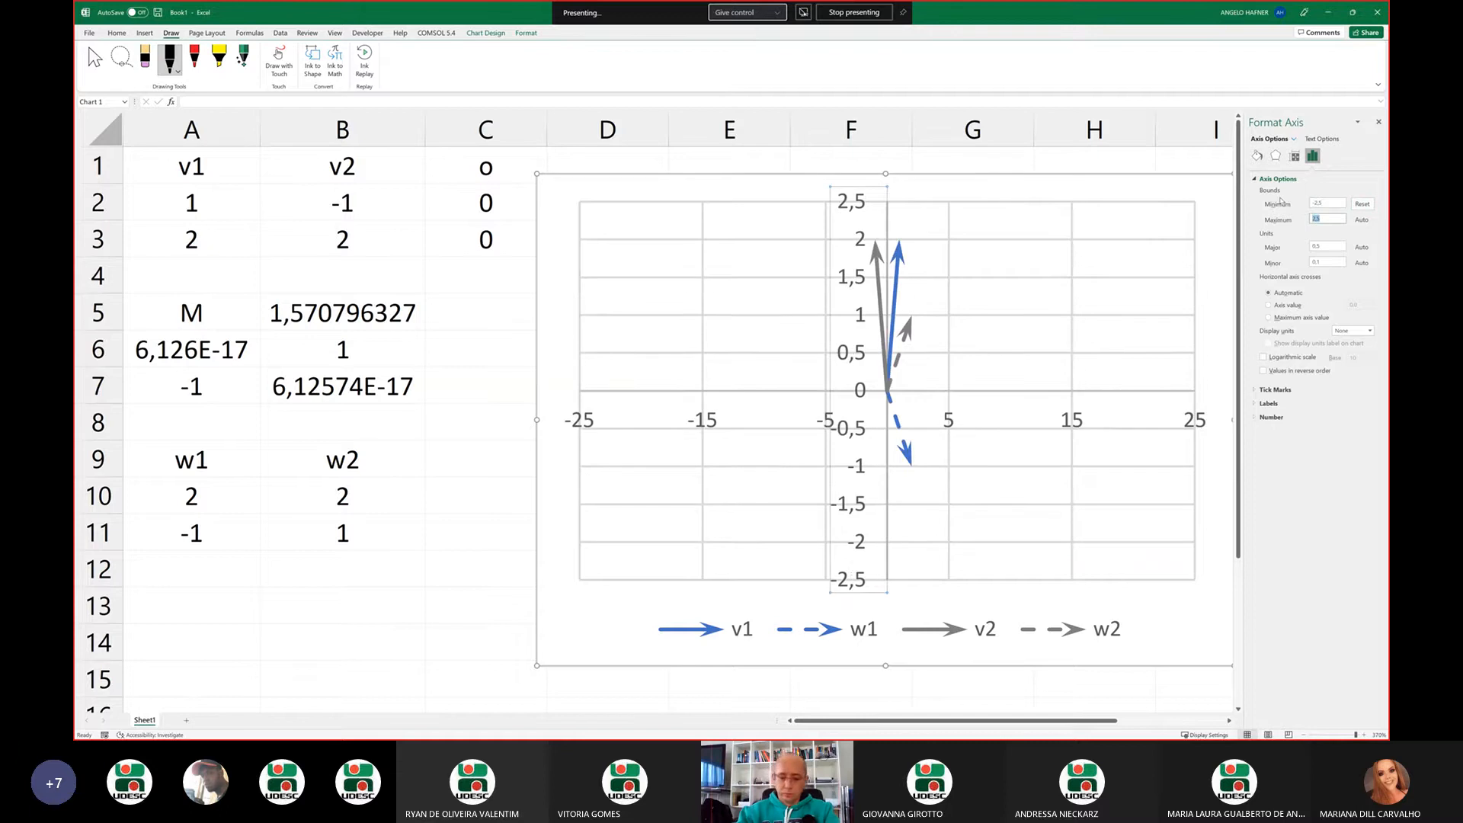
{"action": "type", "text": "2,5"}
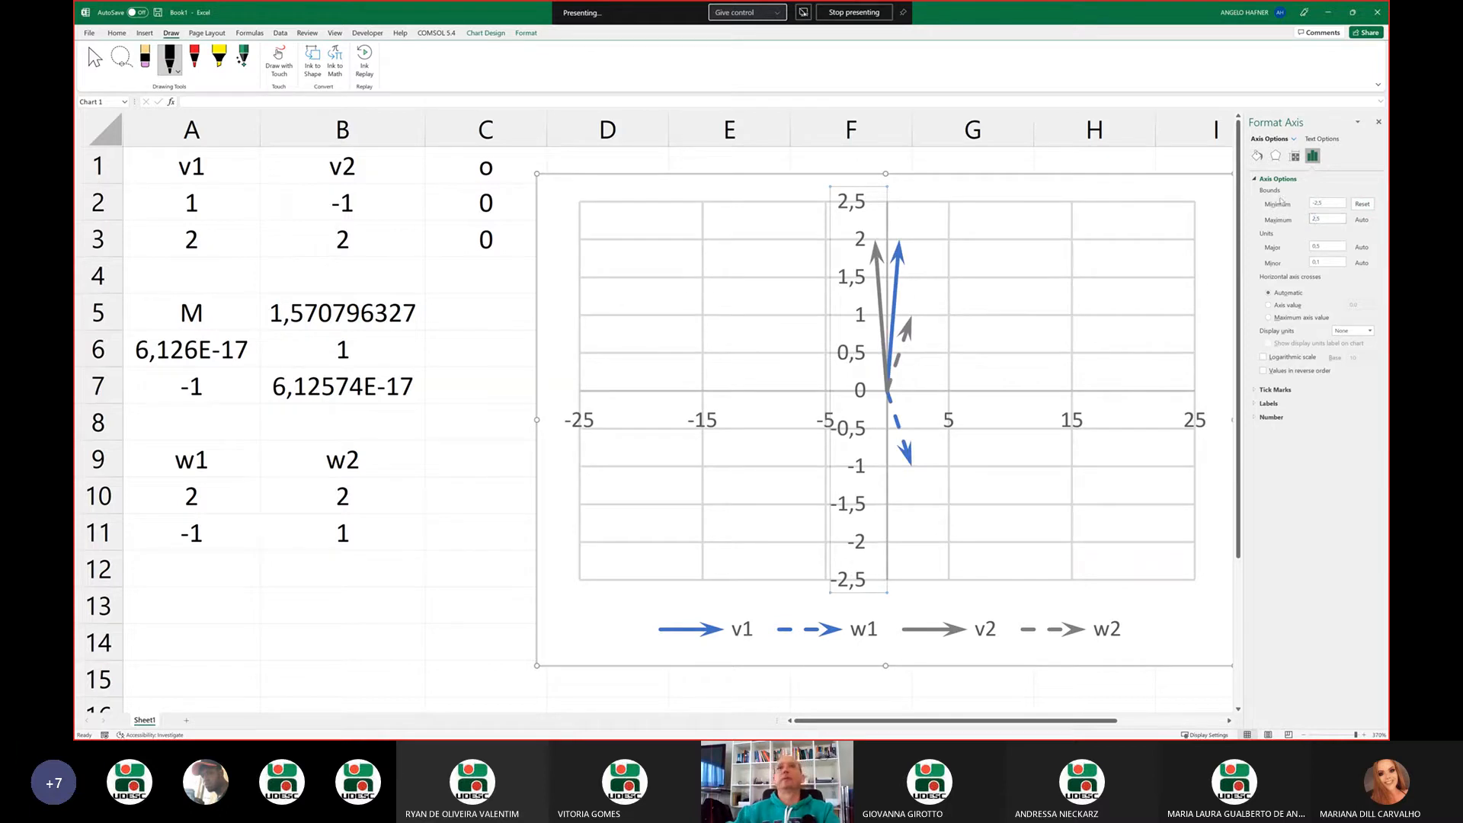
Set the chart's horizontal axis bounds to a minimum of -2,5 and a maximum of 2,5
{"action": "right_click", "coordinate": [718, 421]}
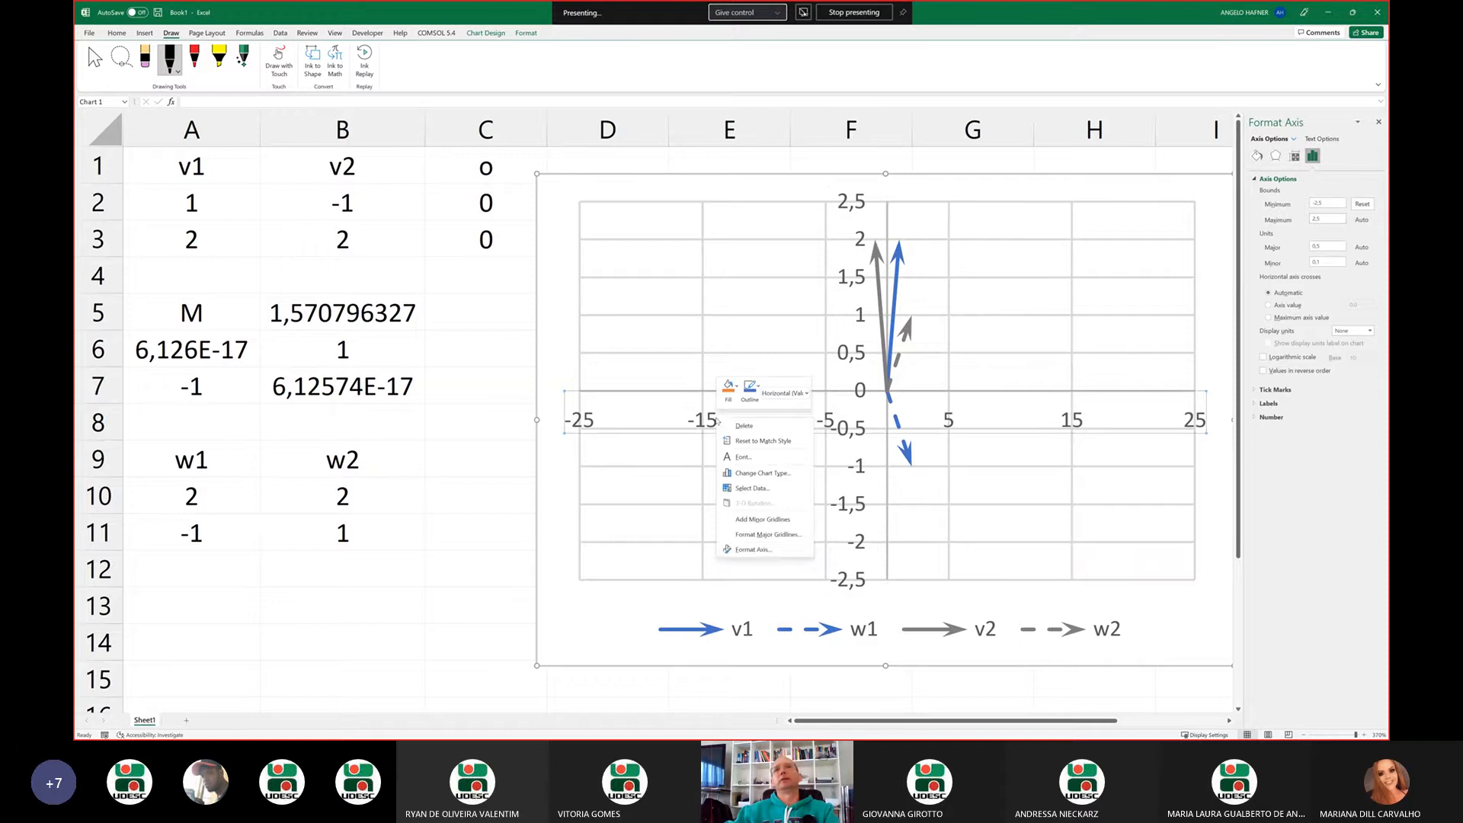
{"action": "left_click", "coordinate": [770, 554]}
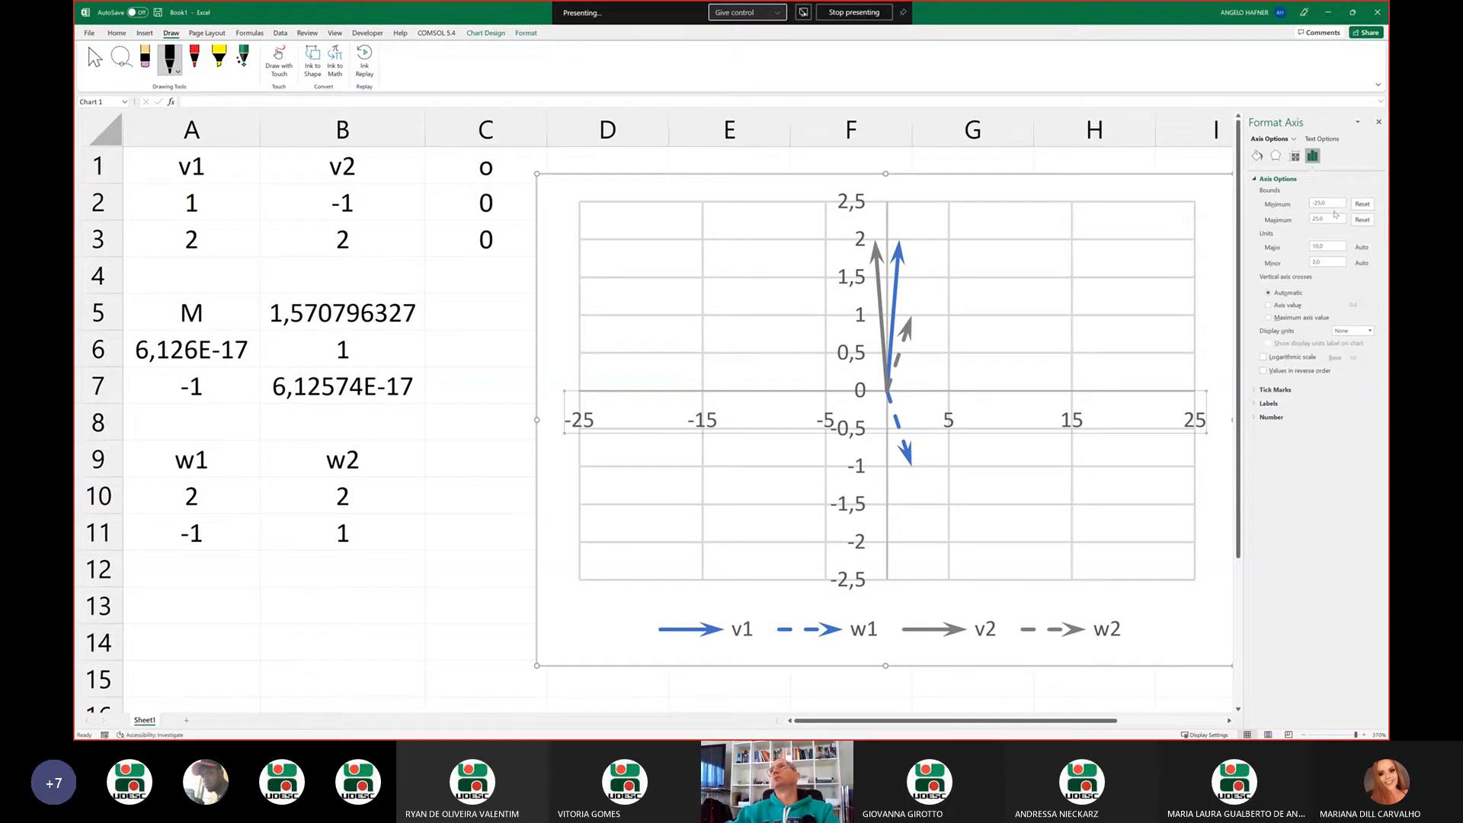
{"action": "left_click", "coordinate": [1337, 204]}
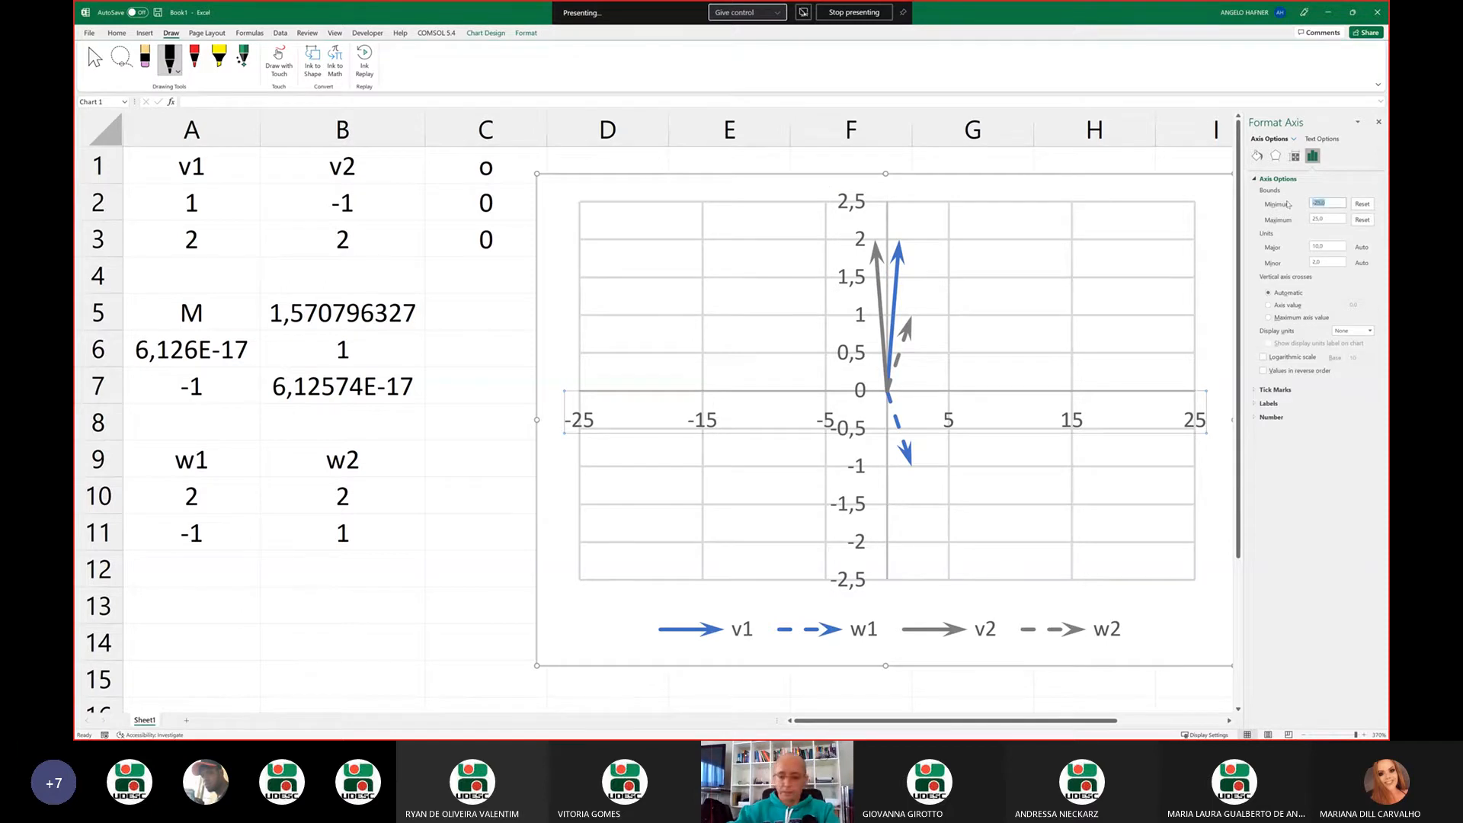
{"action": "key", "text": "BackSpace"}
{"action": "type", "text": "-2,5"}
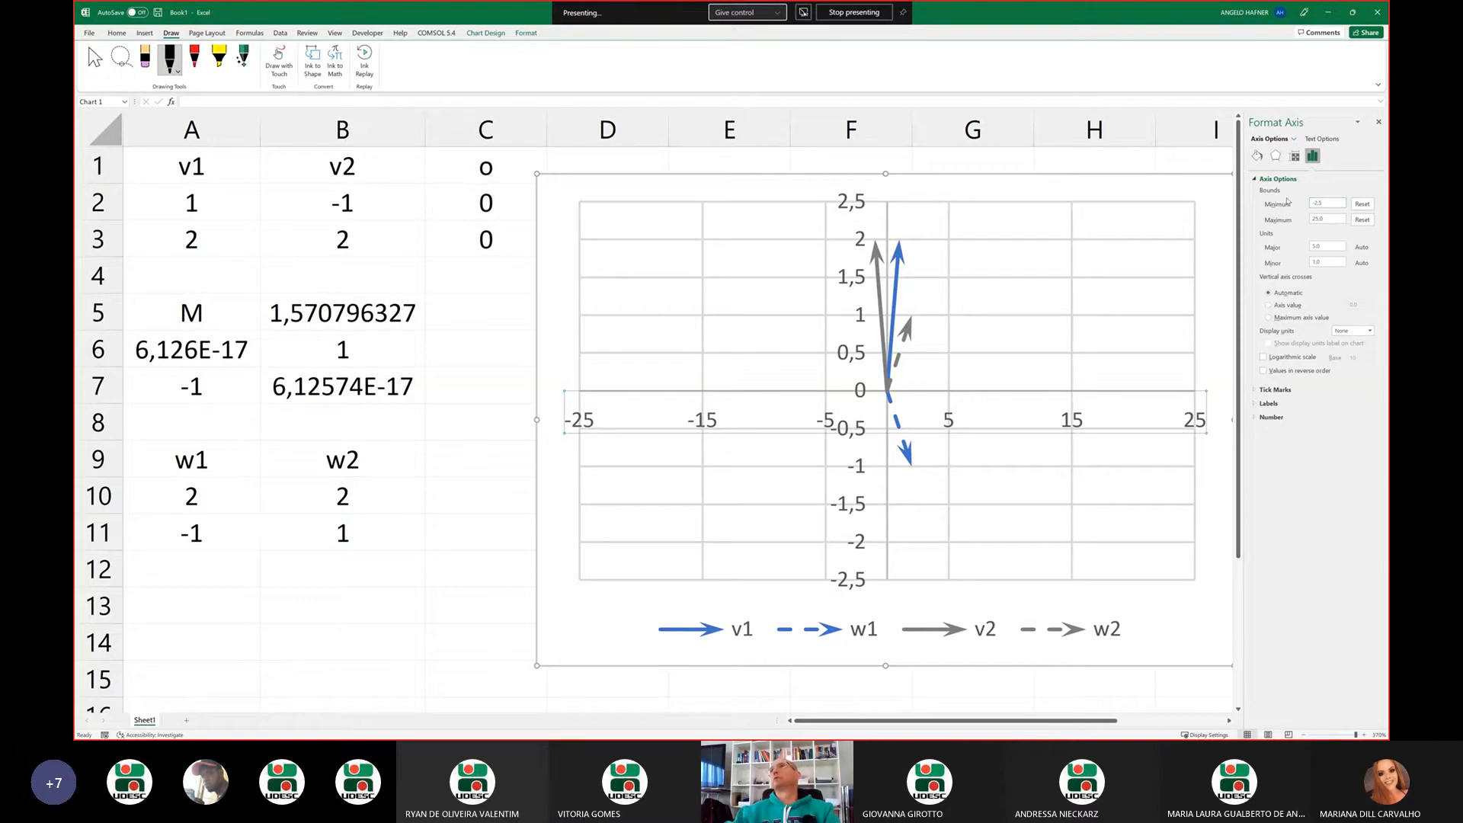
{"action": "key", "text": "Return"}
{"action": "left_click", "coordinate": [1312, 219]}
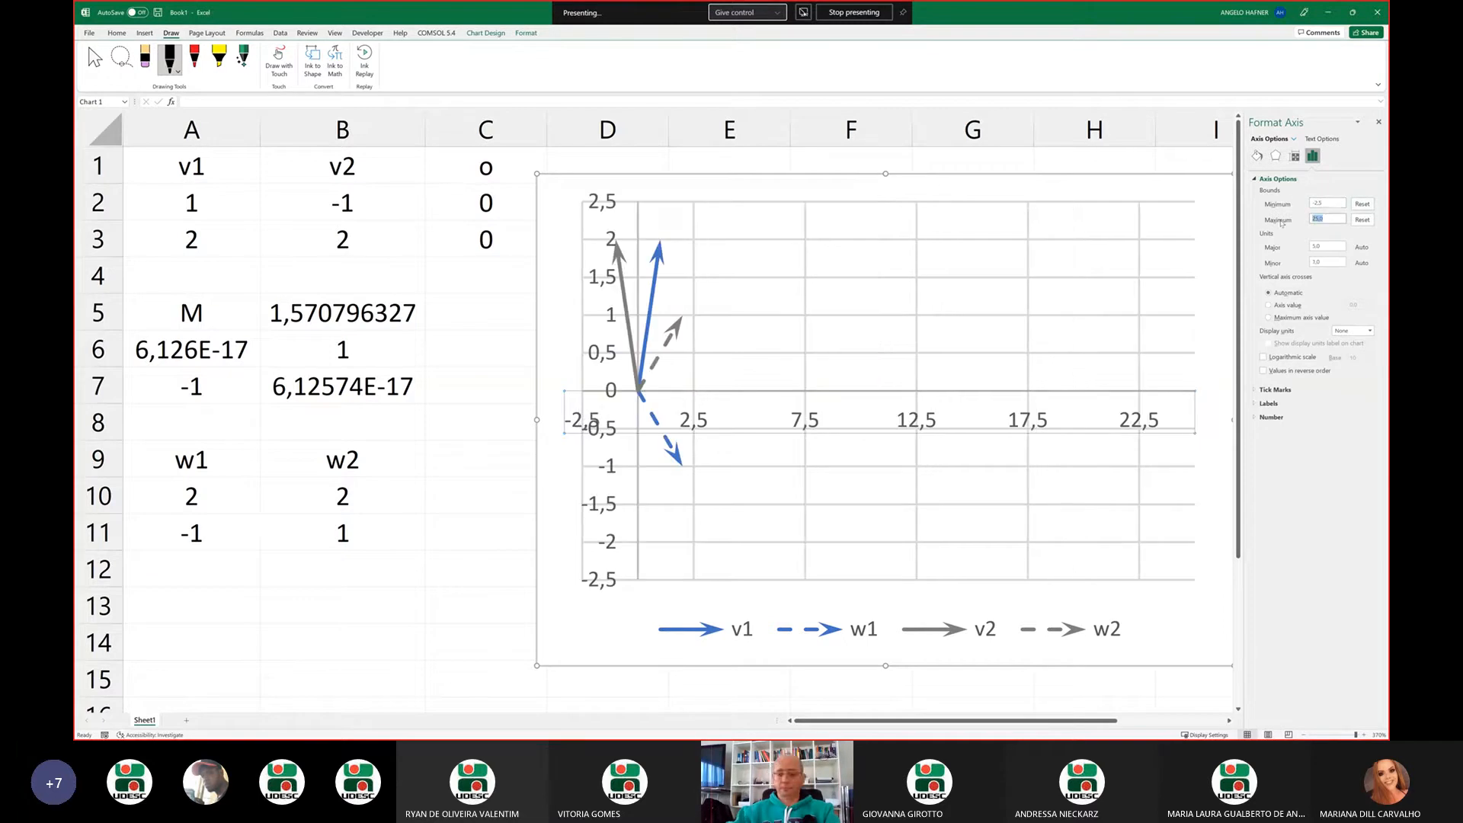
{"action": "type", "text": "2,5"}
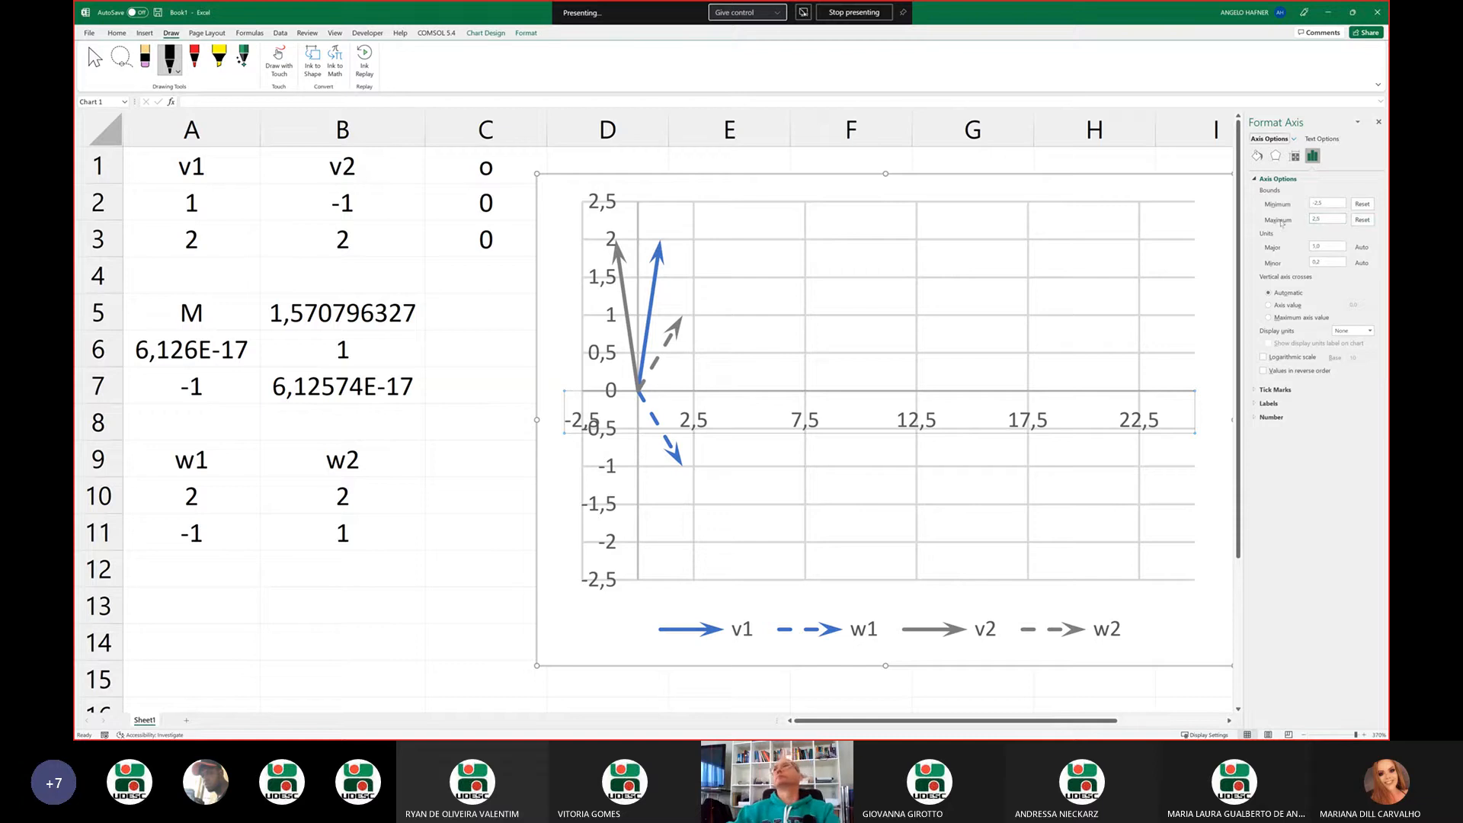
Narrow the chart to make its plot closer to square and move it back beside column C
{"action": "left_click", "coordinate": [674, 326]}
{"action": "left_click", "coordinate": [1206, 386]}
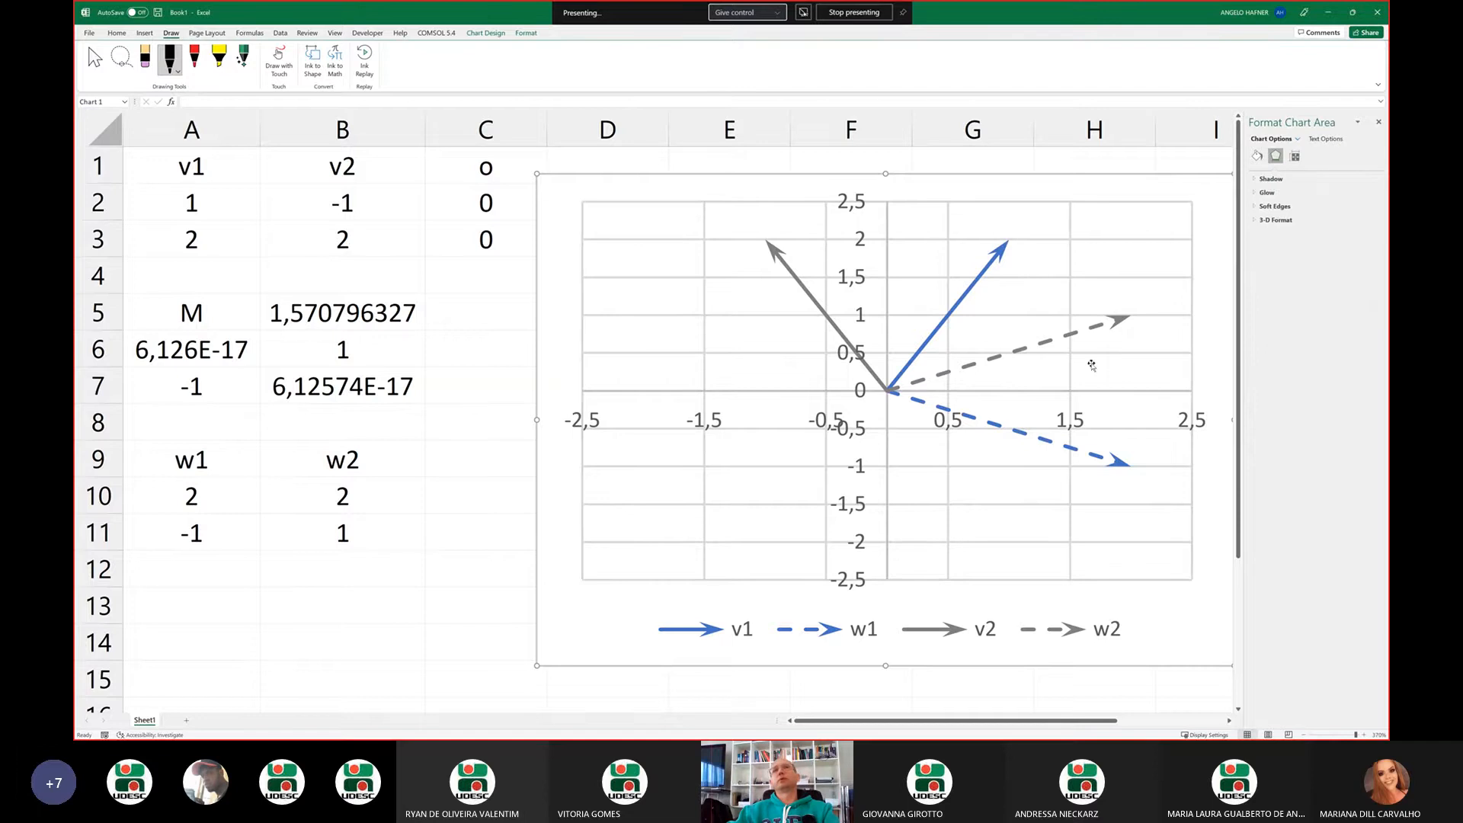
{"action": "left_click_drag", "start_coordinate": [539, 420], "coordinate": [665, 420]}
{"action": "left_click_drag", "start_coordinate": [674, 298], "coordinate": [557, 304]}
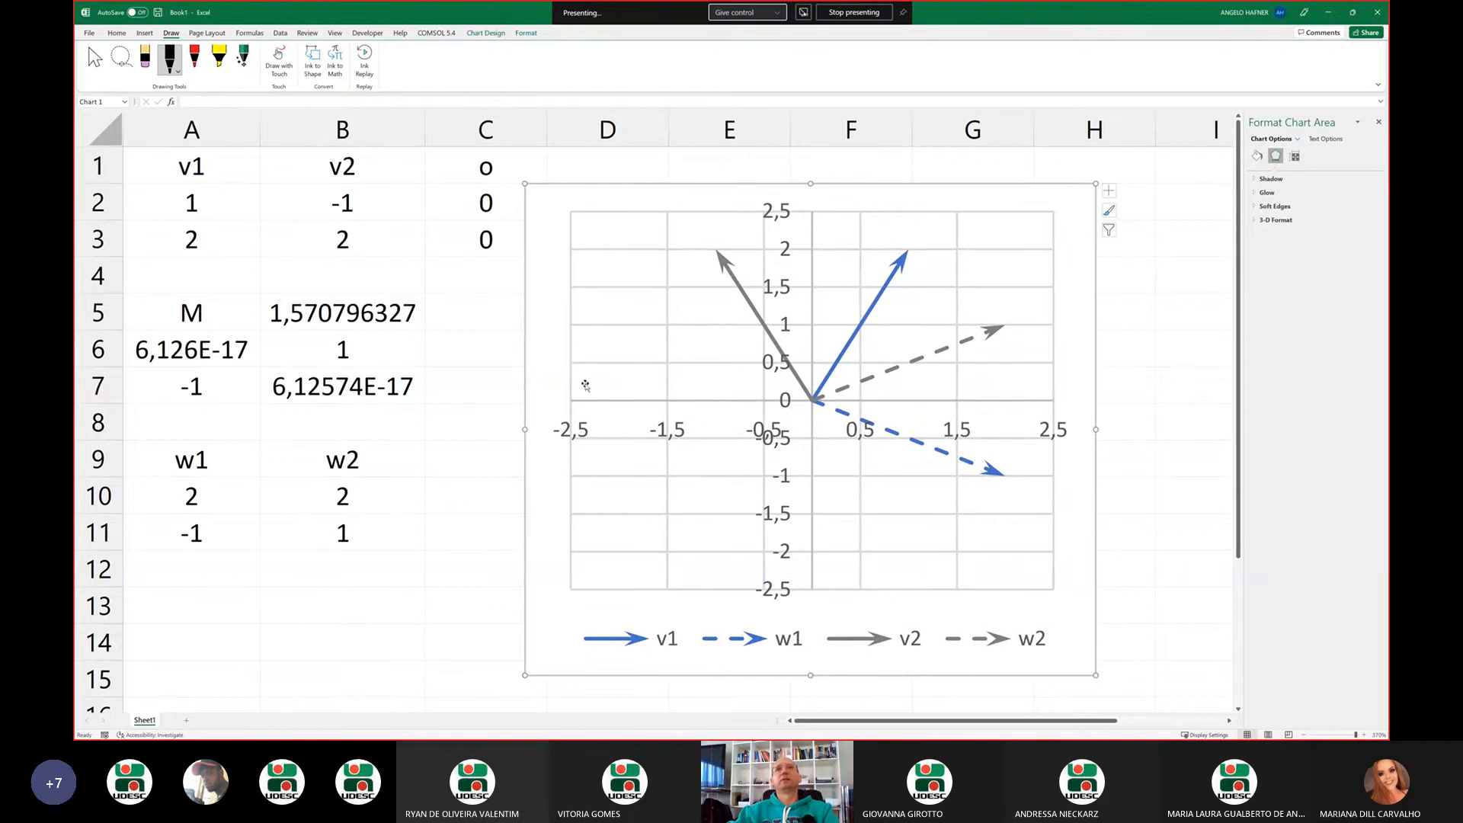
Set the major unit of the chart's horizontal axis to 0,5 to match the vertical axis spacing
{"action": "right_click", "coordinate": [676, 435]}
{"action": "left_click", "coordinate": [709, 564]}
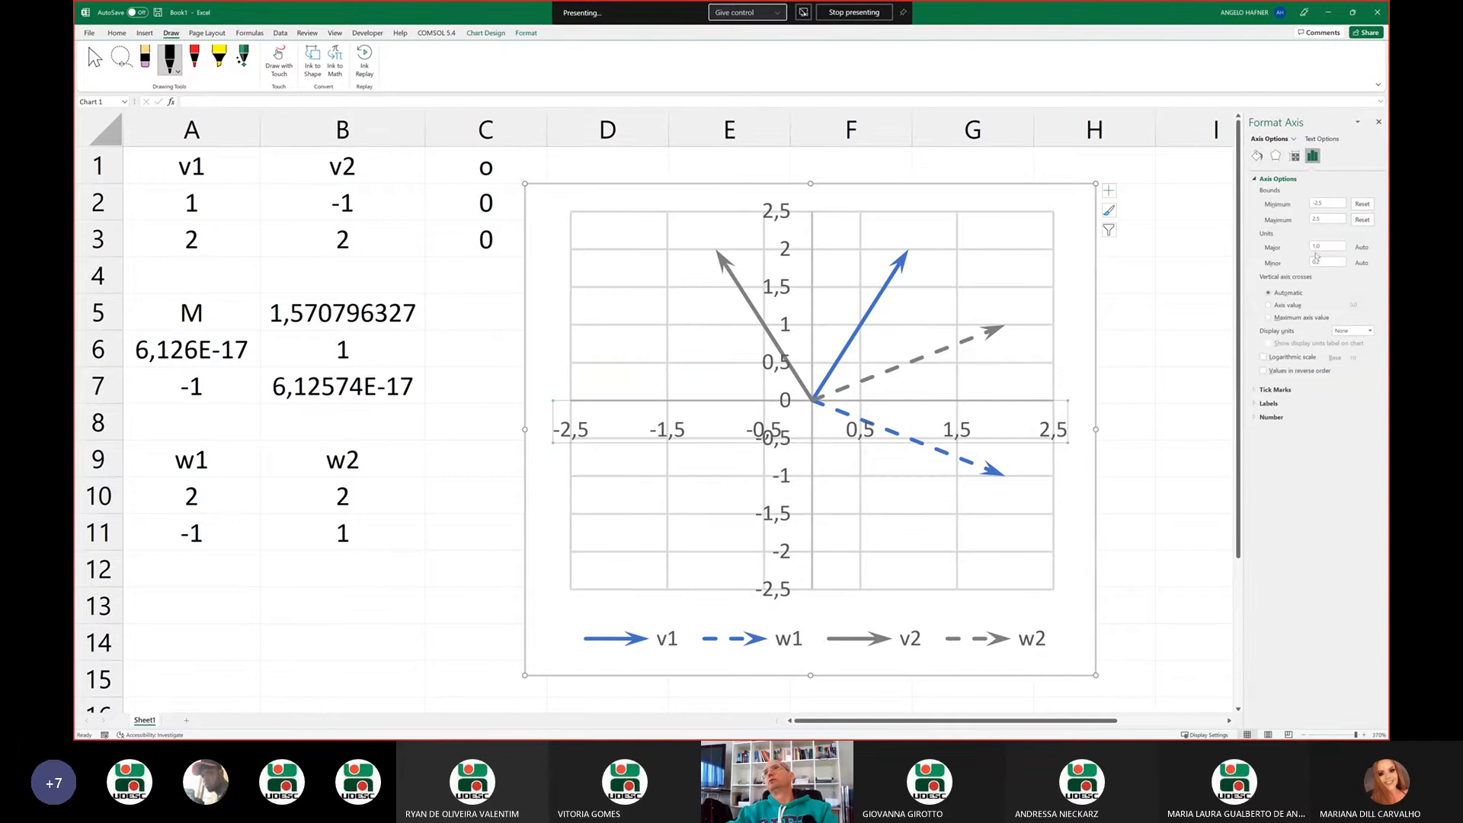
{"action": "left_click_drag", "start_coordinate": [1335, 247], "coordinate": [1296, 249]}
{"action": "type", "text": "0,5"}
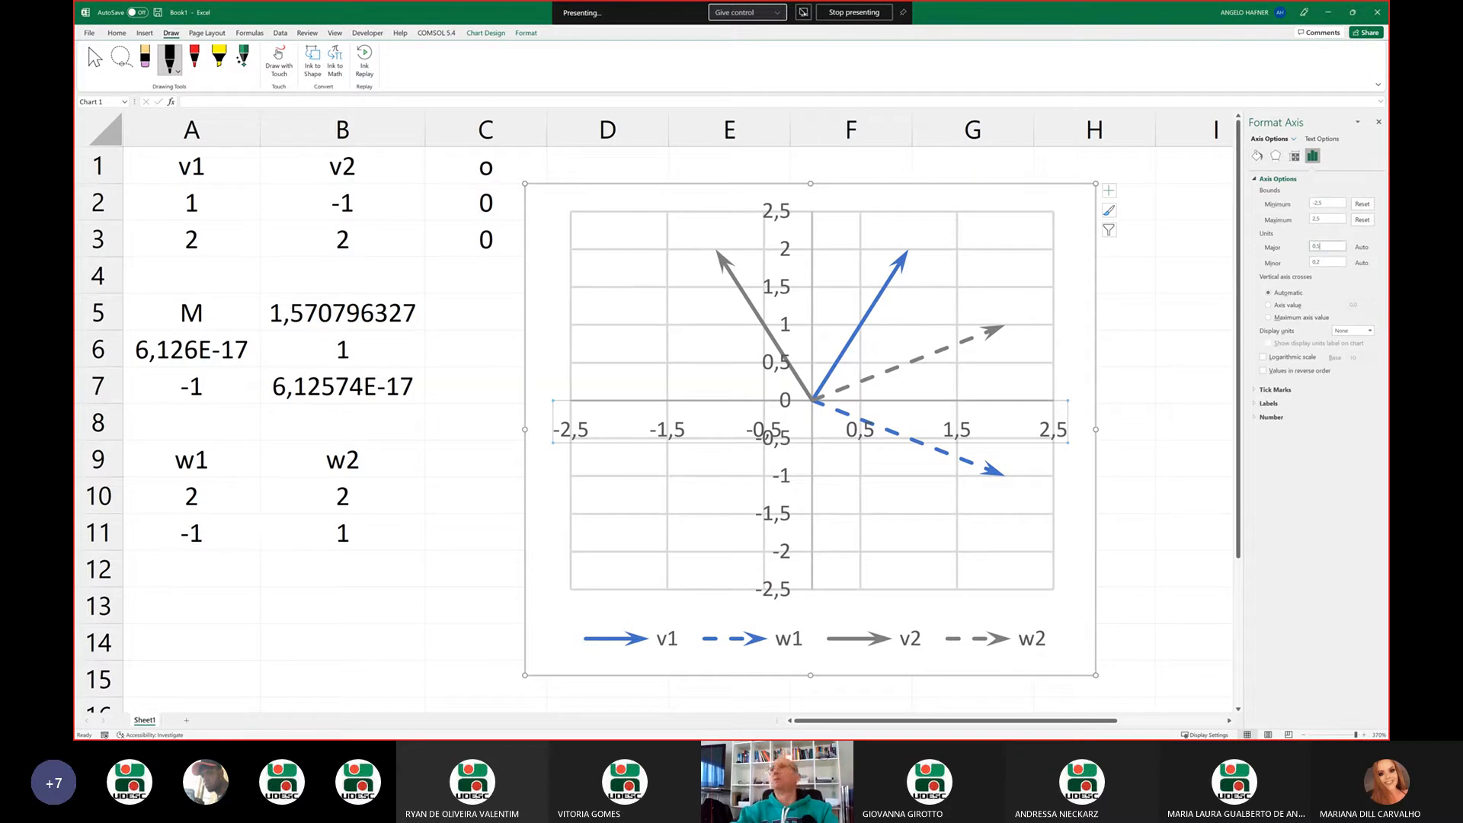
{"action": "key", "text": "BackSpace"}
{"action": "key", "text": "BackSpace"}
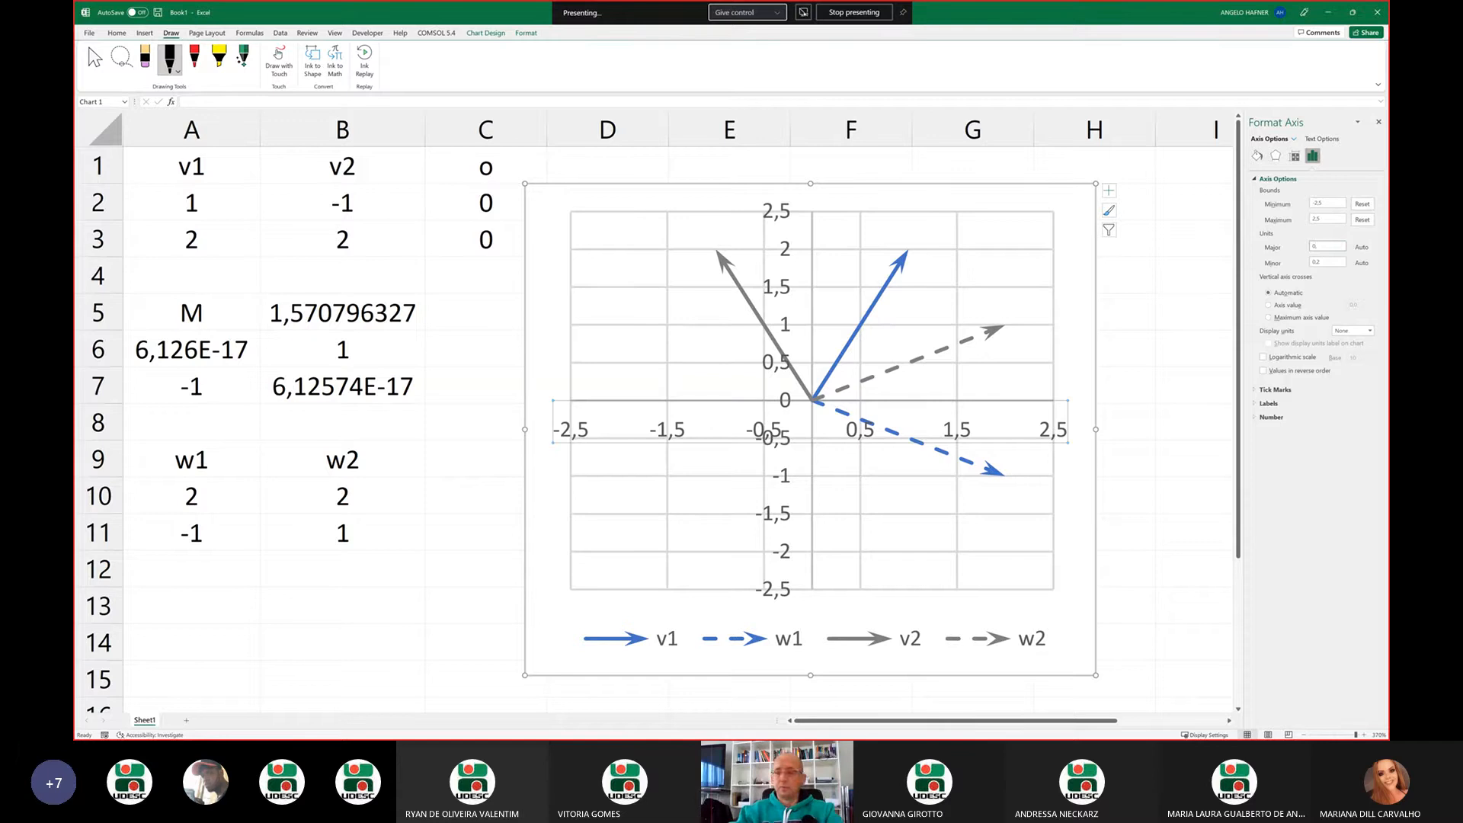
{"action": "type", "text": "5"}
{"action": "key", "text": "Return"}
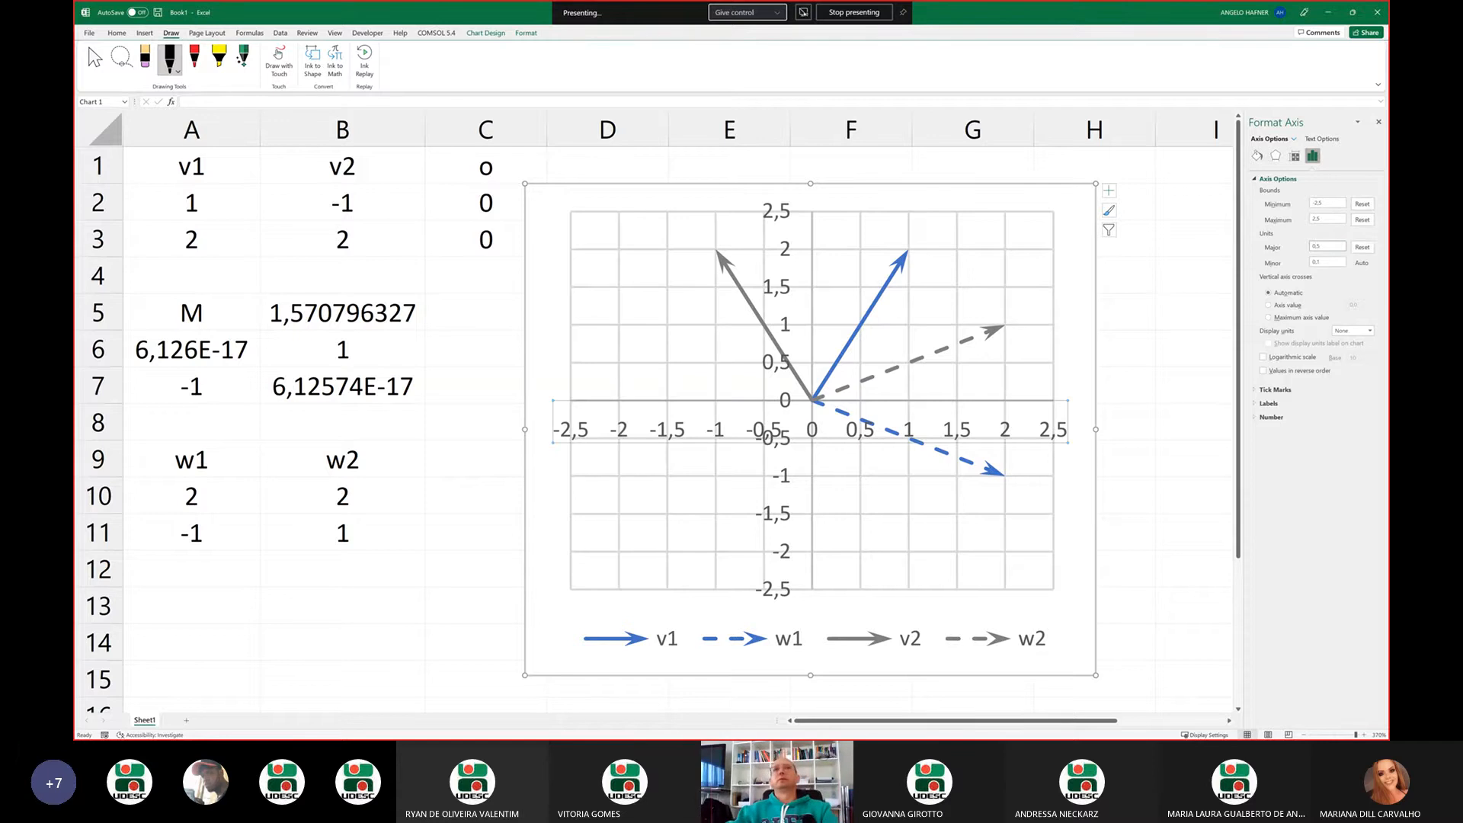
{"action": "left_click", "coordinate": [487, 323]}
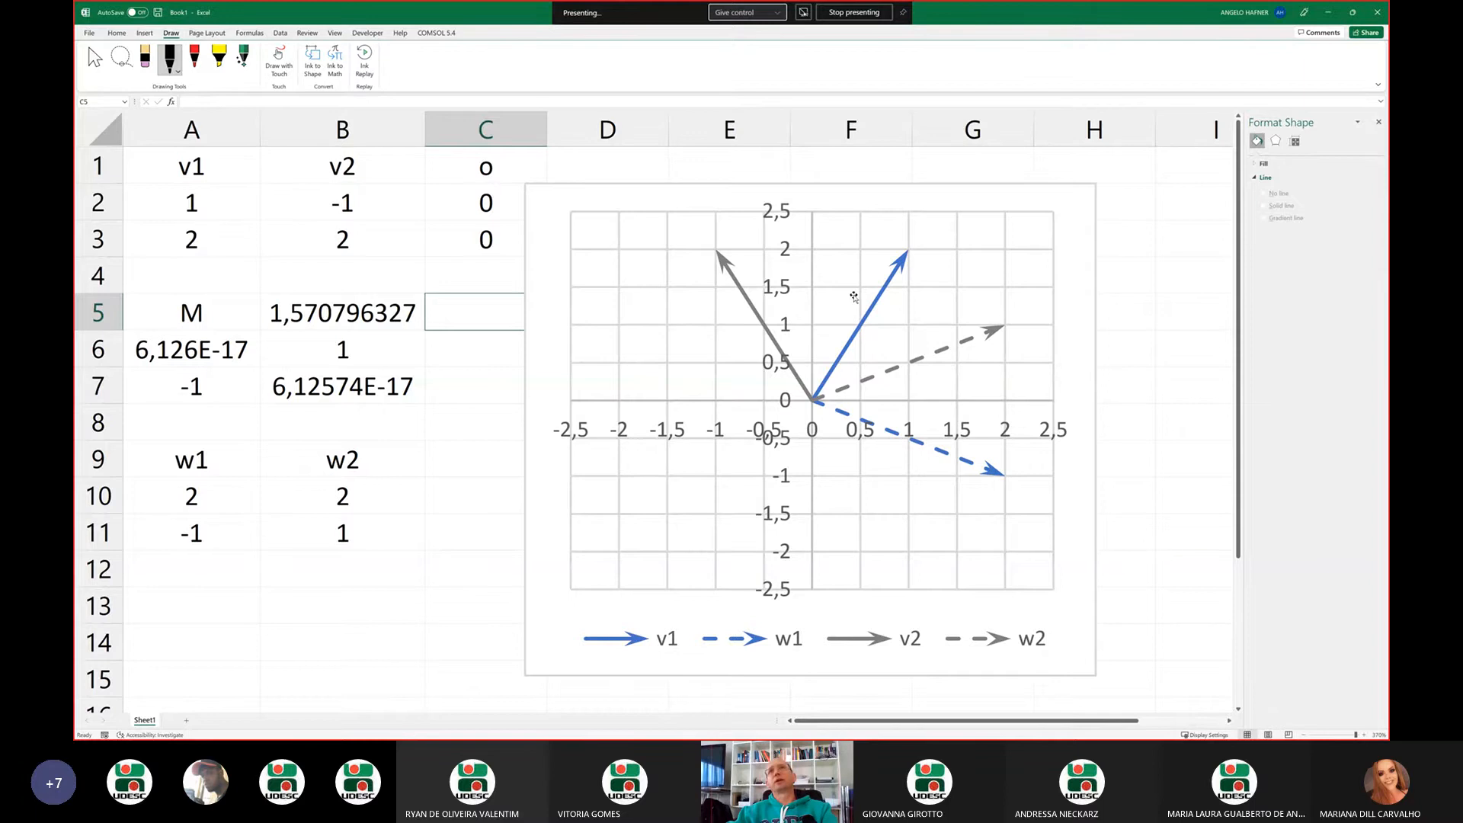
{"action": "left_click", "coordinate": [827, 190]}
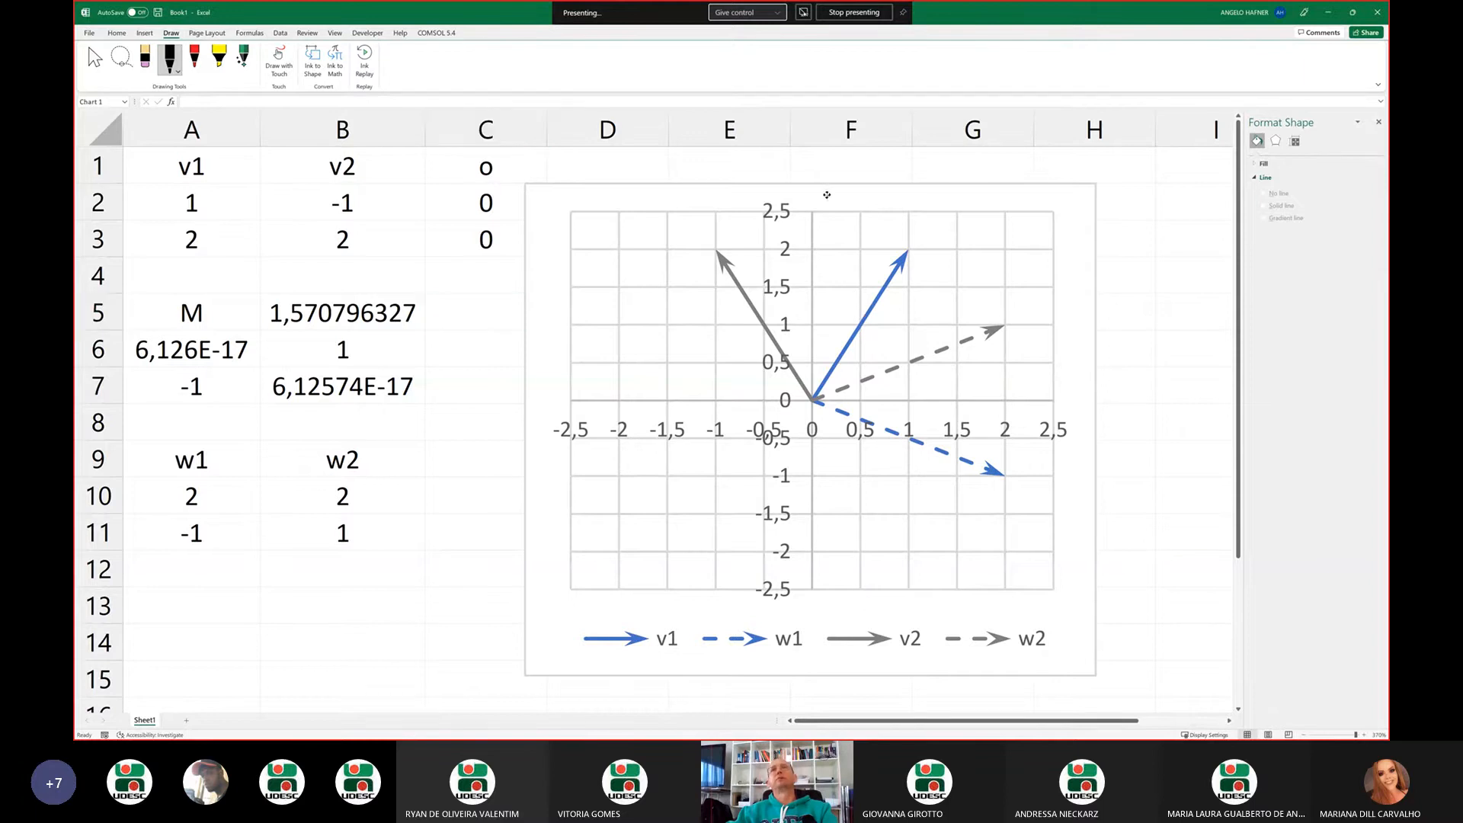
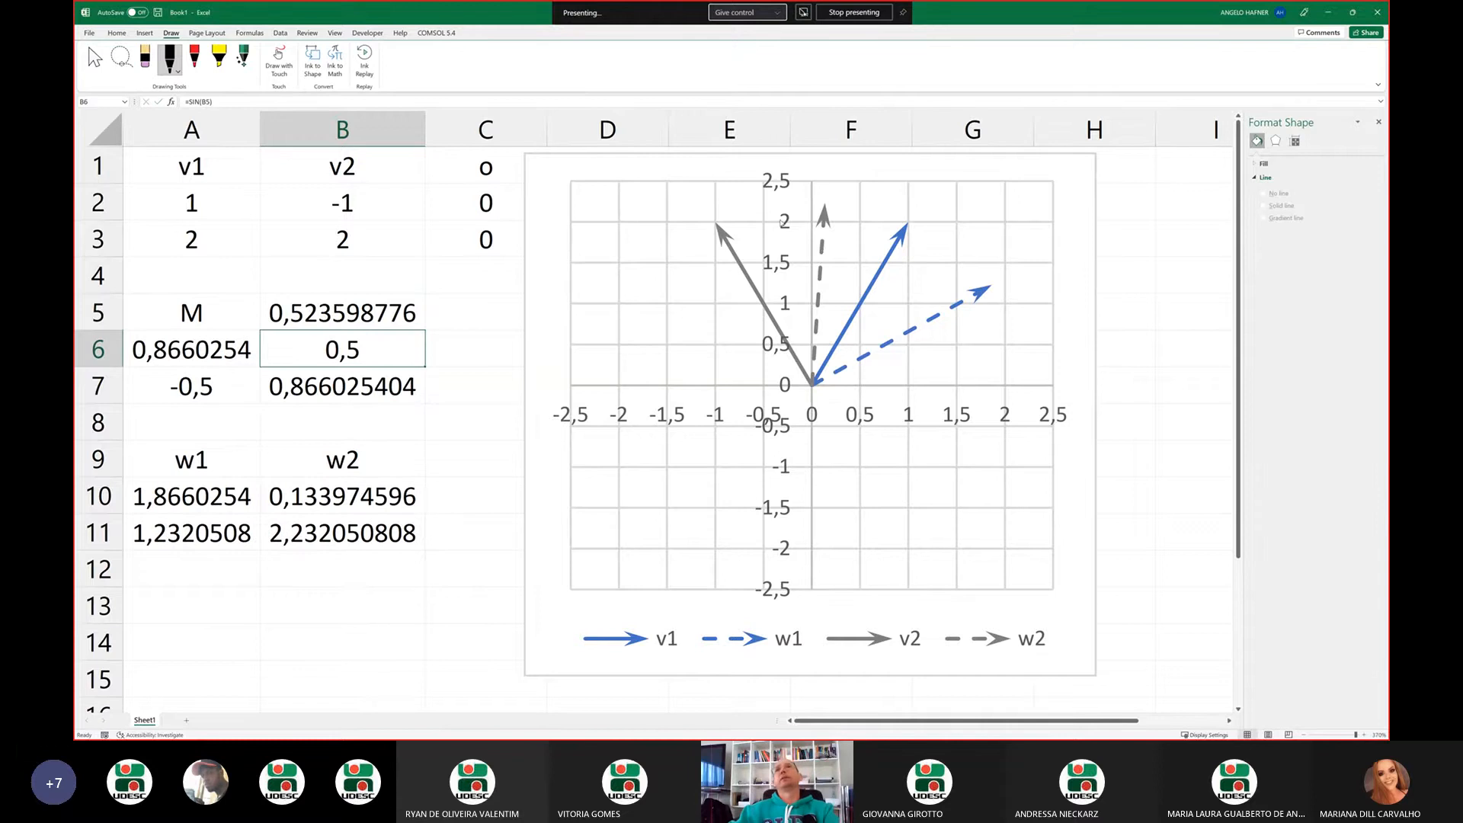
Swap the signs in the bottom row of M: change A7 to =B6 and B7 to =-A6
{"action": "left_click", "coordinate": [232, 393]}
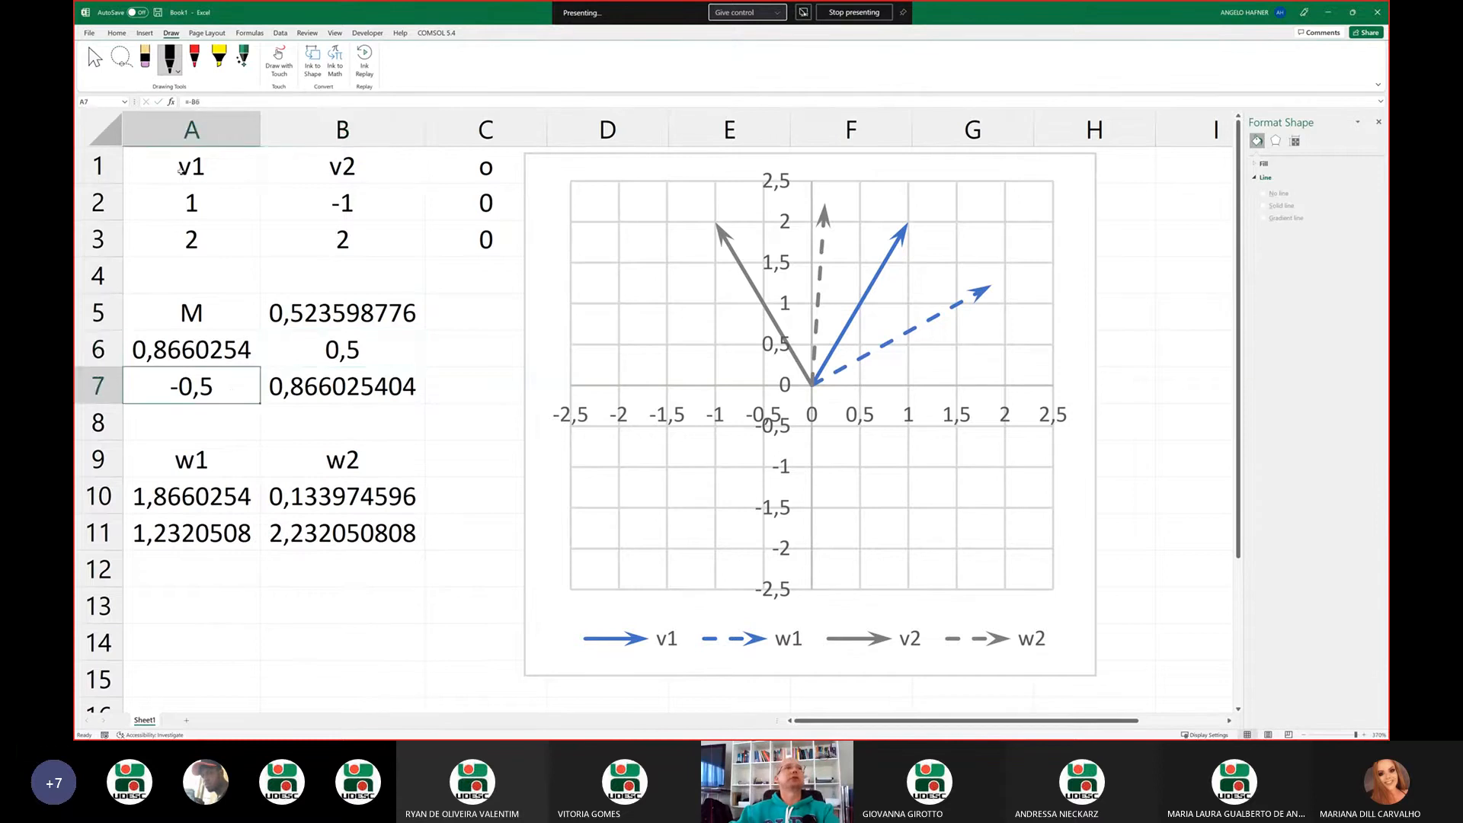
{"action": "left_click", "coordinate": [195, 102]}
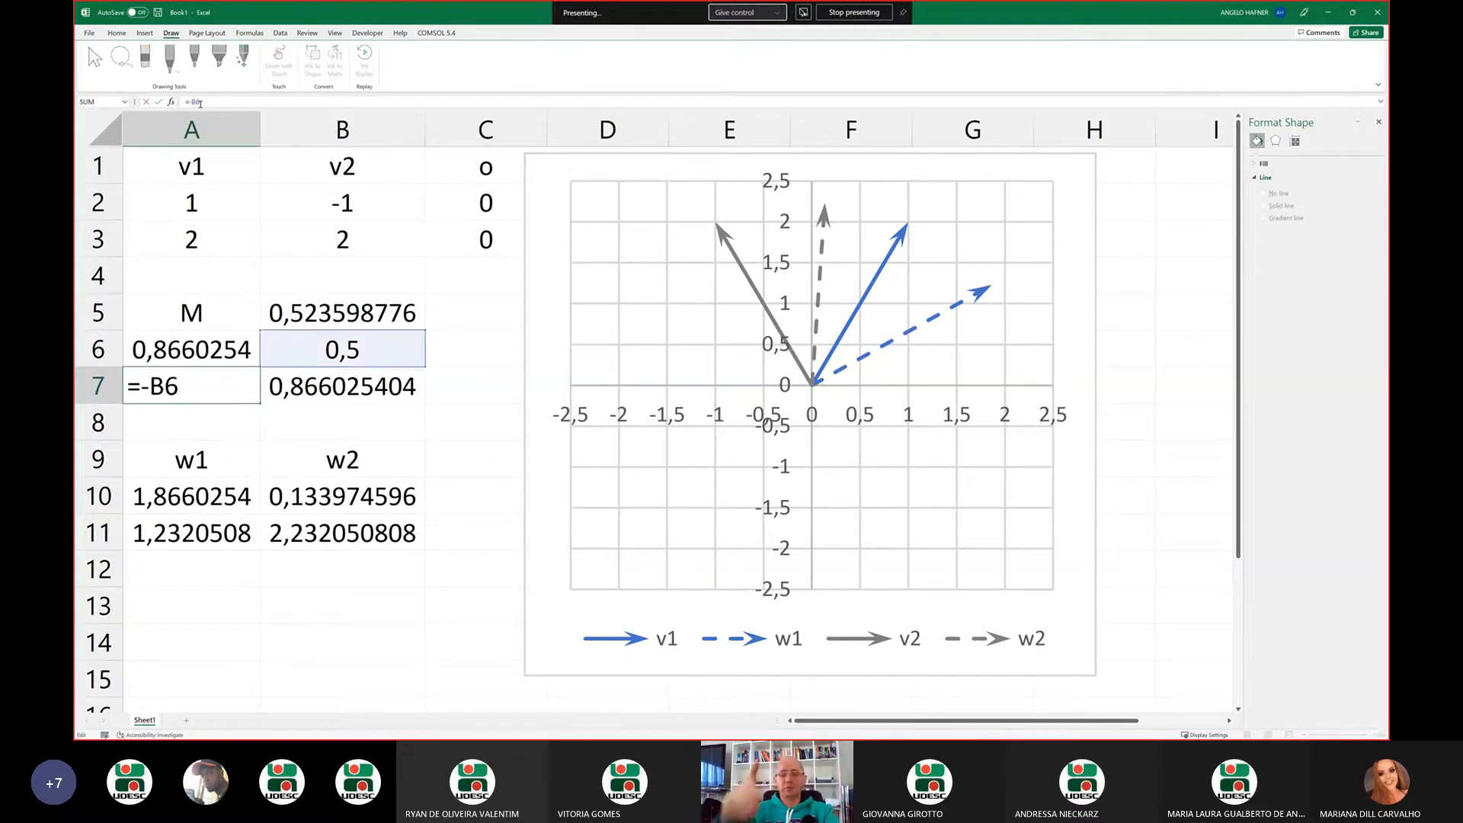
{"action": "key", "text": "BackSpace"}
{"action": "key", "text": "Return"}
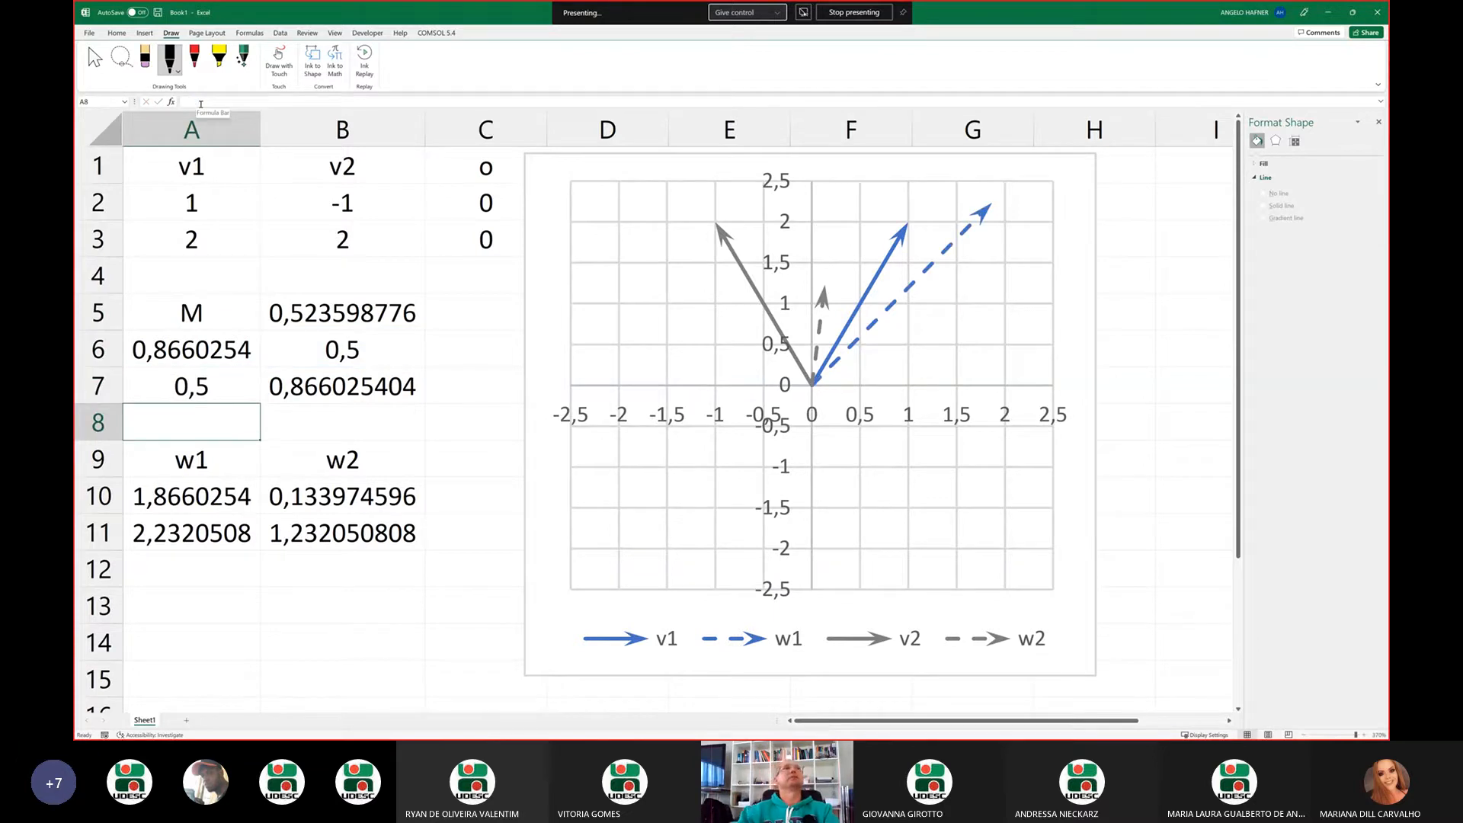
{"action": "left_click", "coordinate": [352, 387]}
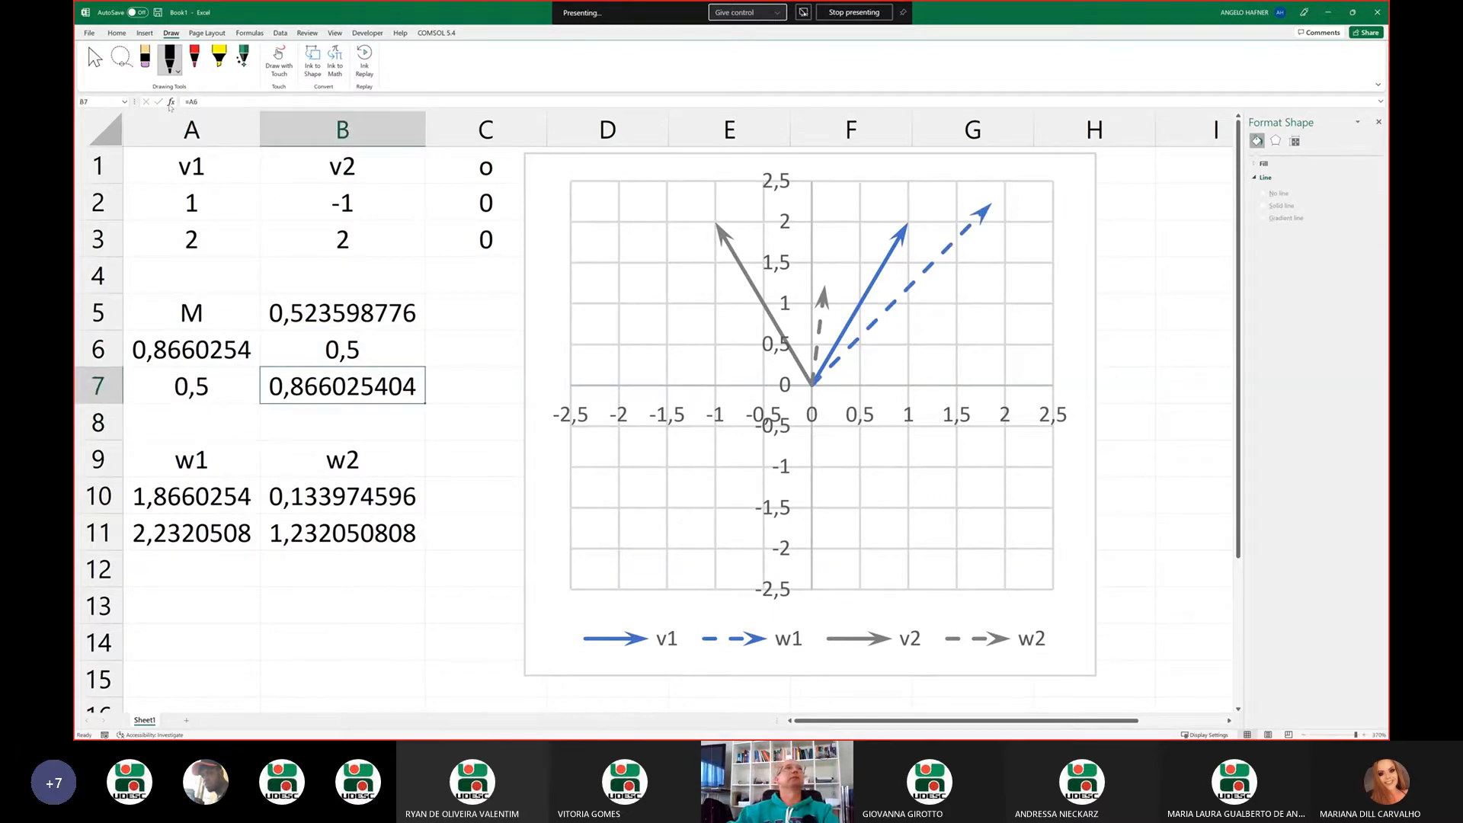
{"action": "left_click", "coordinate": [191, 101]}
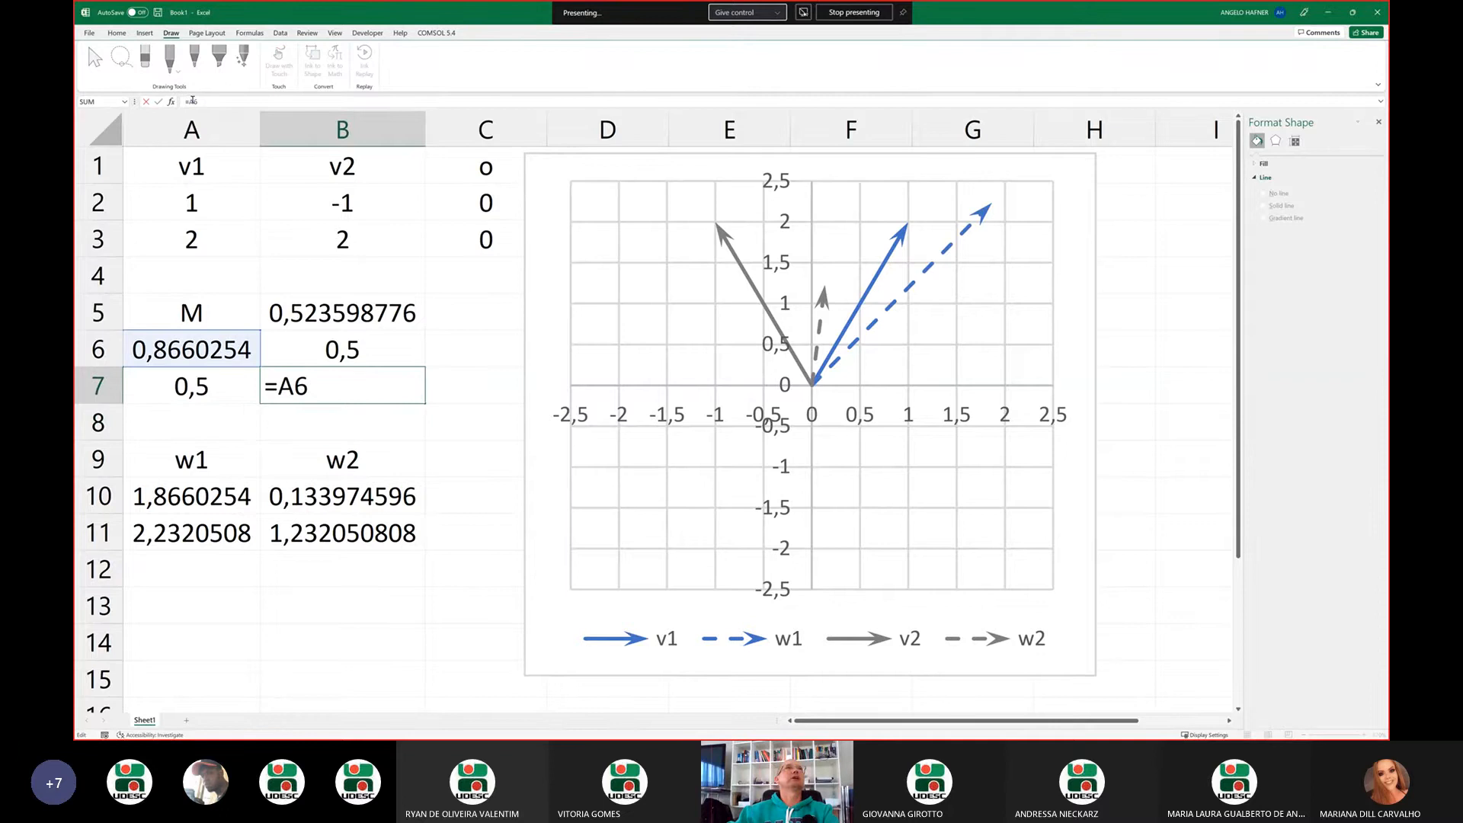
{"action": "type", "text": "-"}
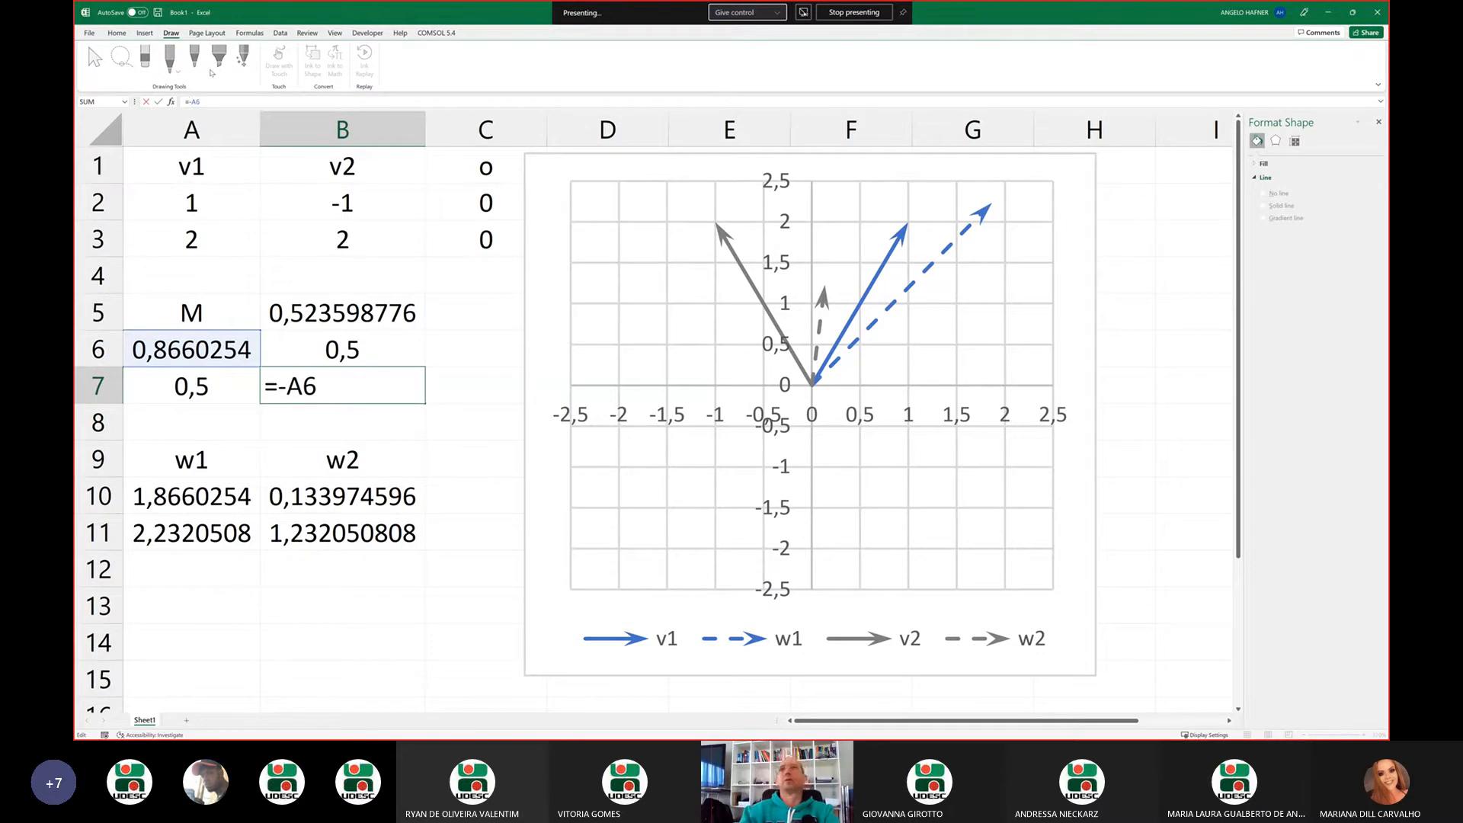
{"action": "key", "text": "Return"}
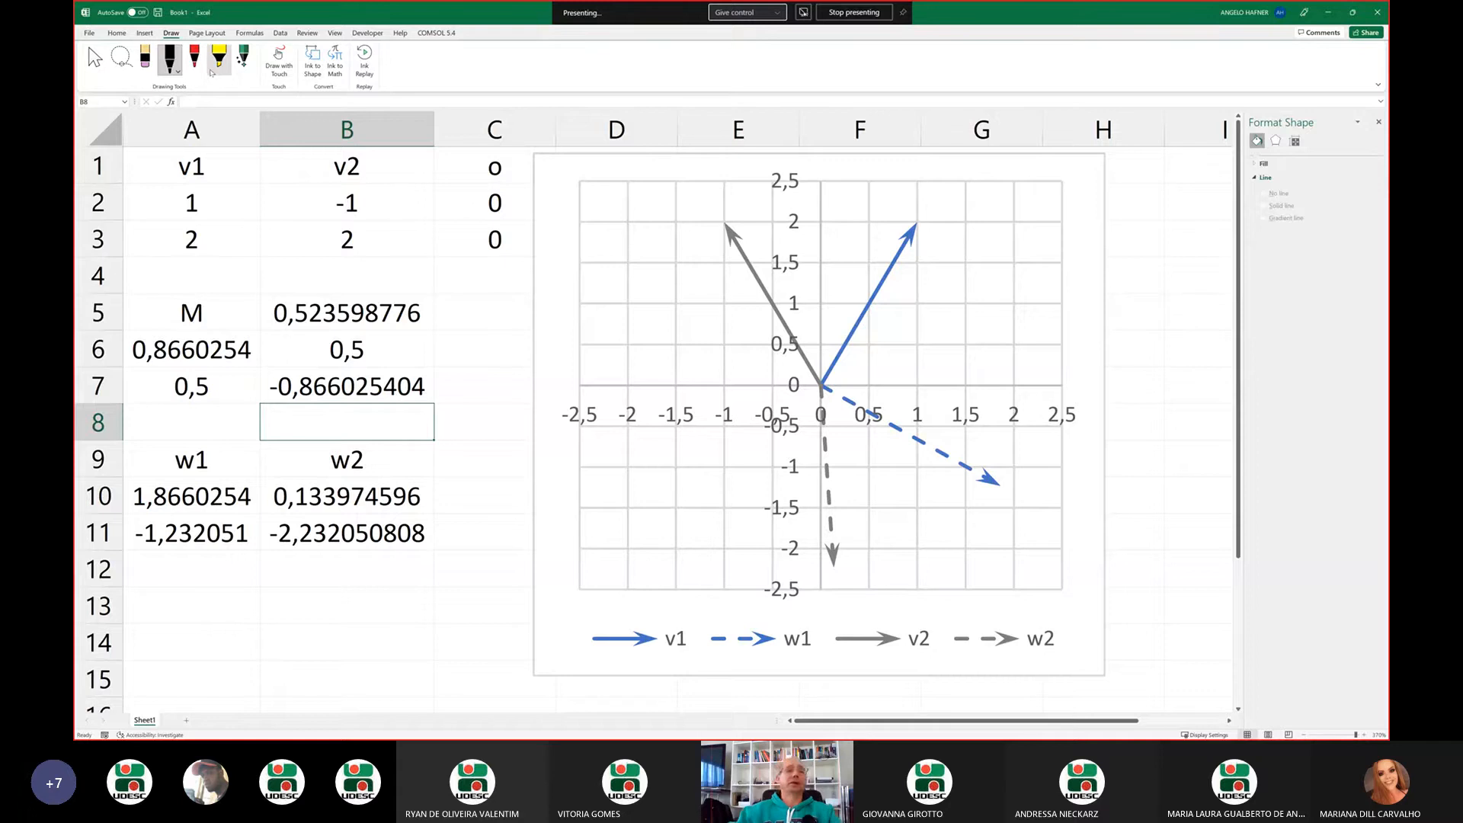
Undo the sign changes in A7 and B7, then undo the SIN and COS formulas in B6 and A6
{"action": "key", "text": "ctrl+z"}
{"action": "key", "text": "ctrl+z"}
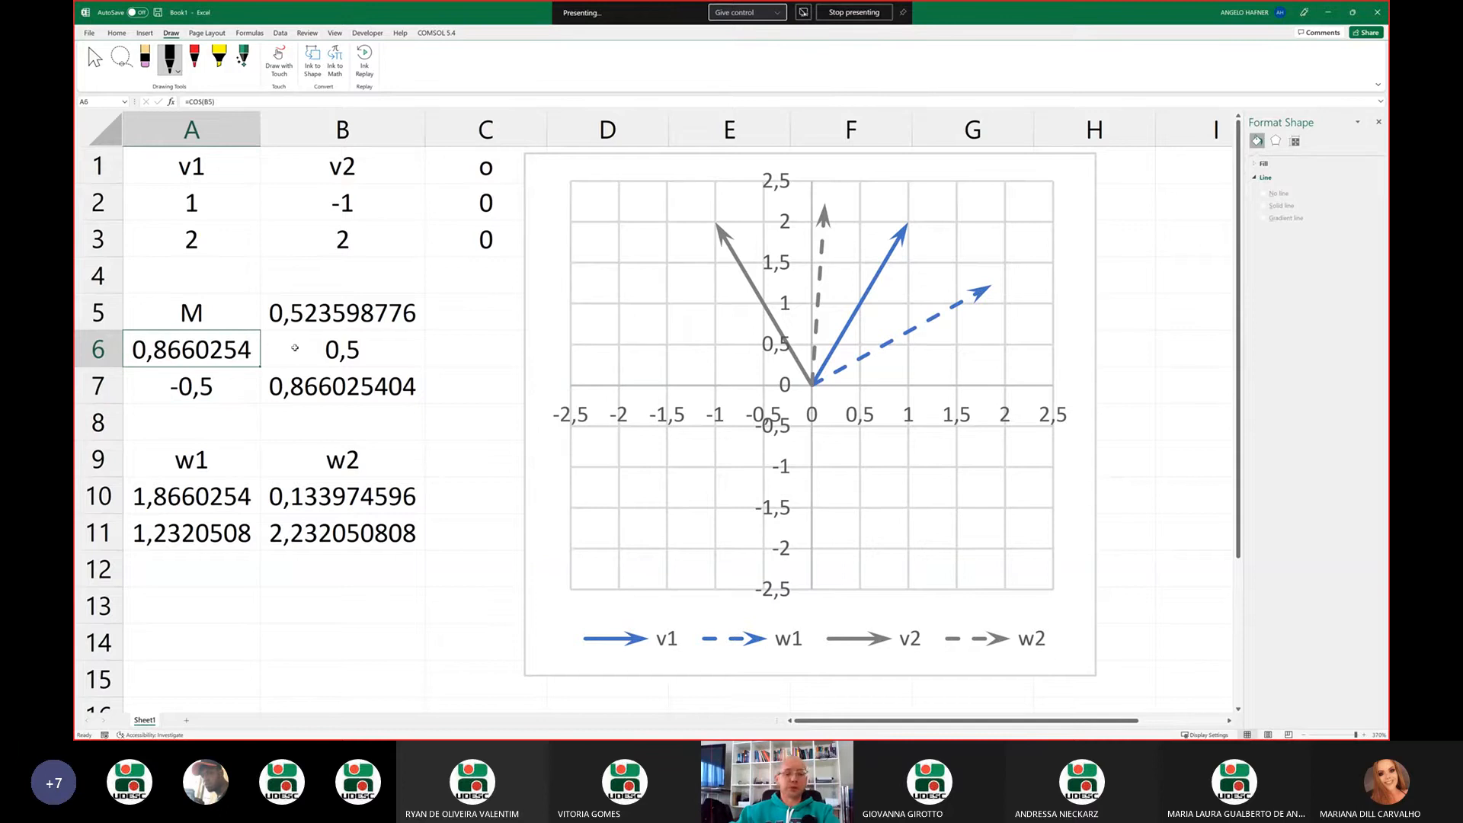
{"action": "key", "text": "Up"}
{"action": "key", "text": "ctrl+z"}
{"action": "key", "text": "ctrl+z"}
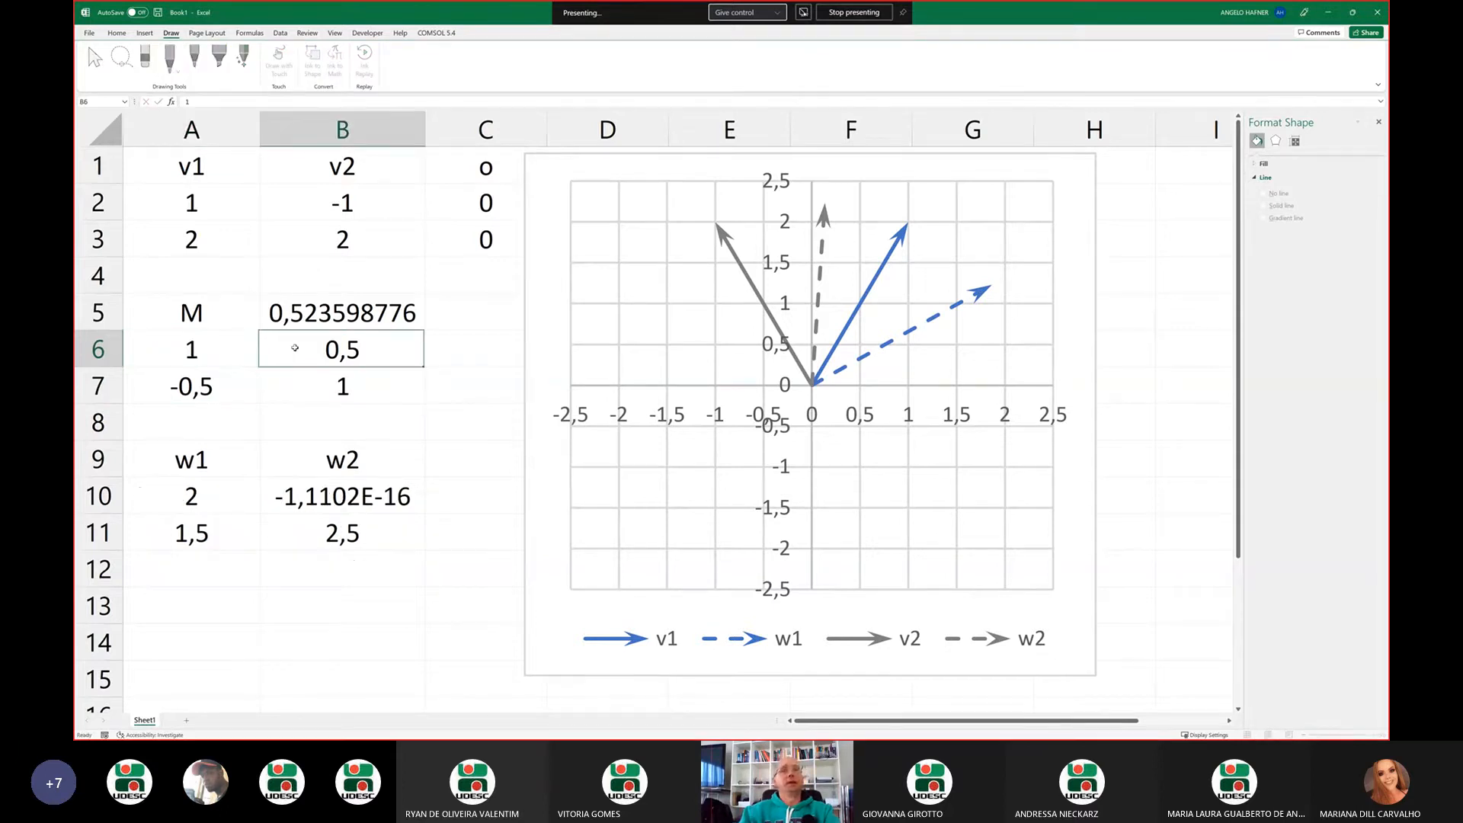
Enter a uniform scaling matrix M: 0,5 in A6, 0 in B6, 0 in A7 and 0,5 in B7
{"action": "key", "text": "Left"}
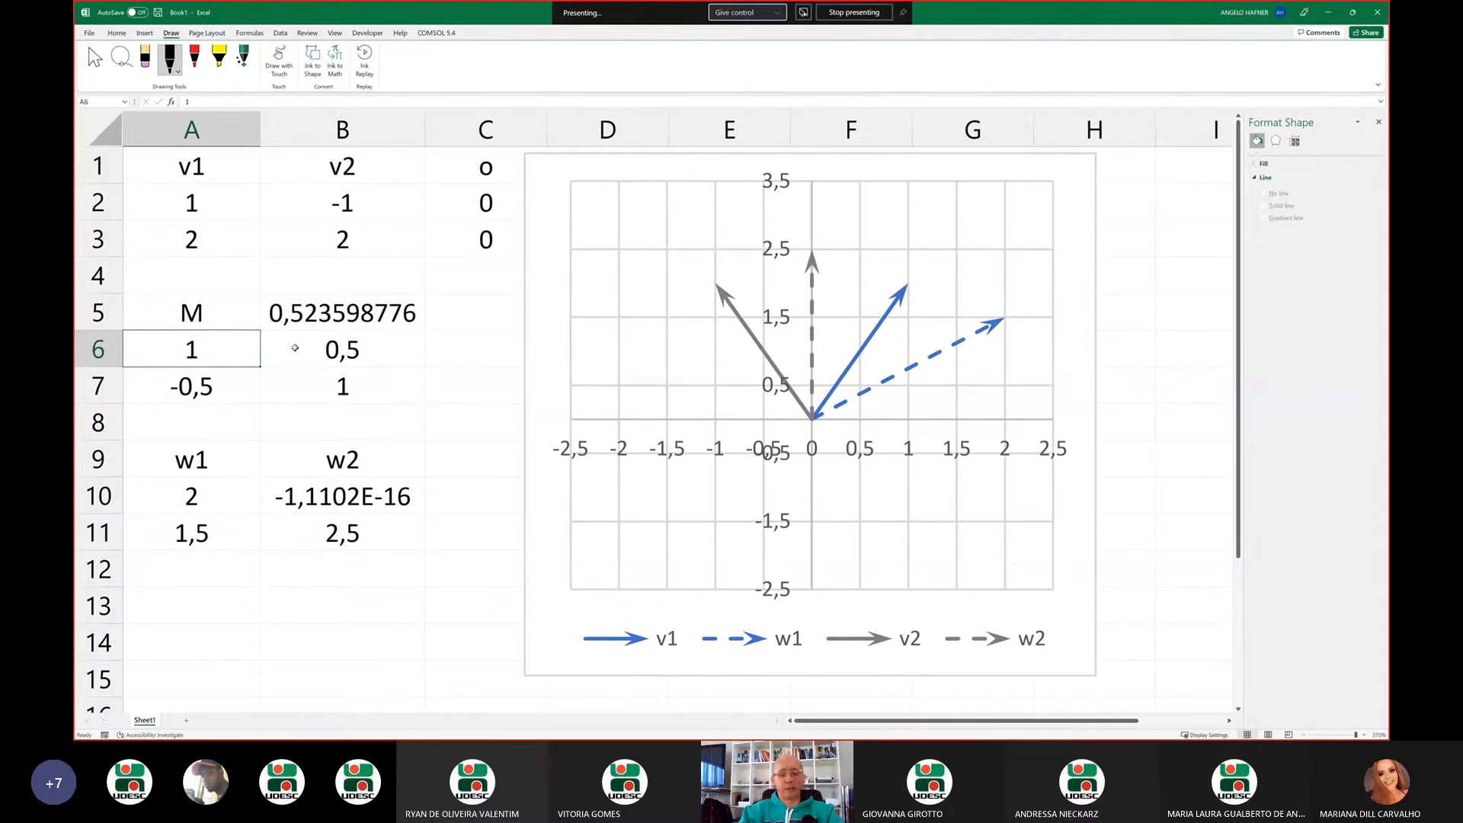
{"action": "type", "text": "0,5"}
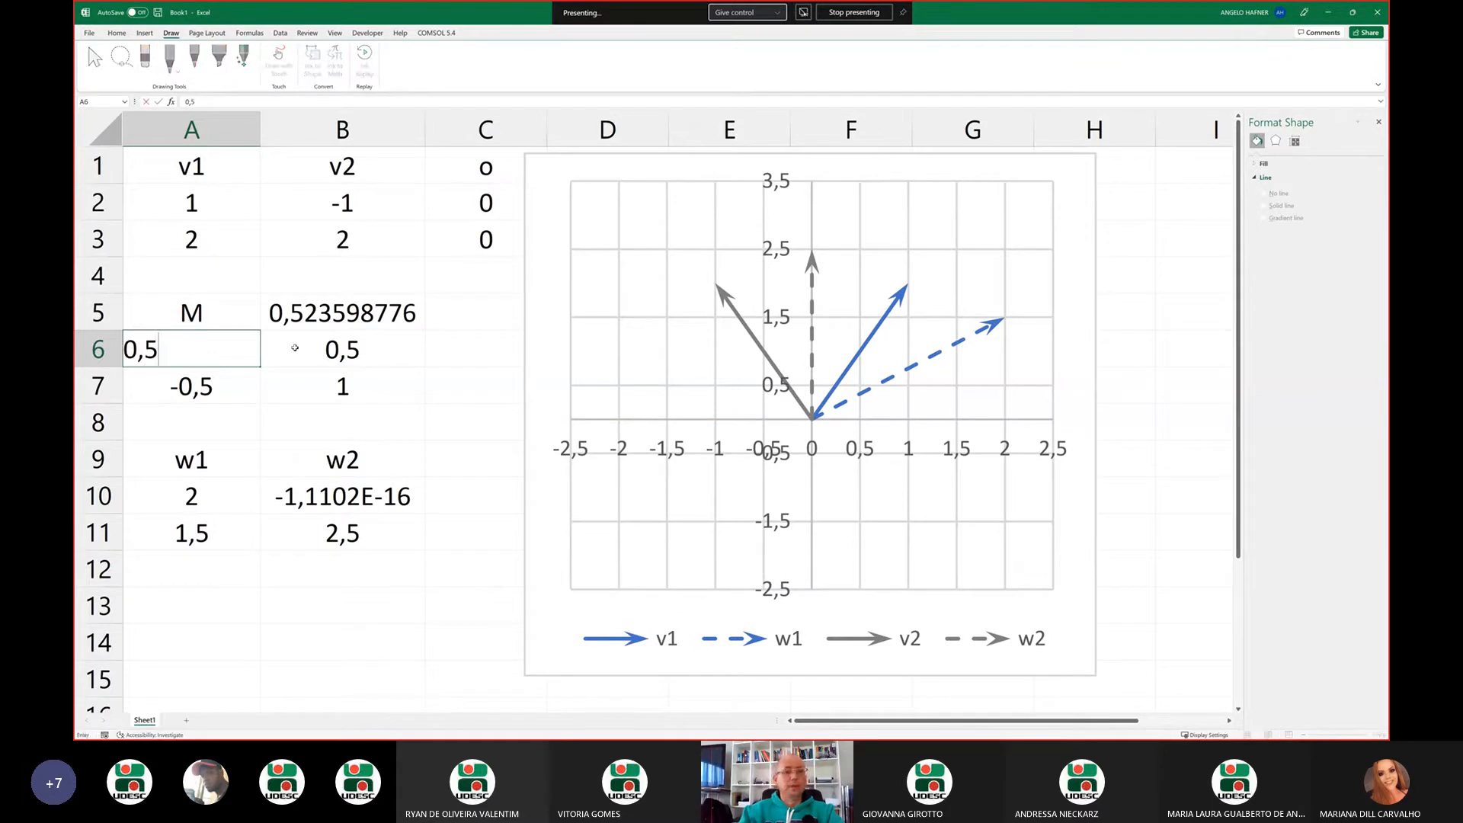
{"action": "key", "text": "Tab"}
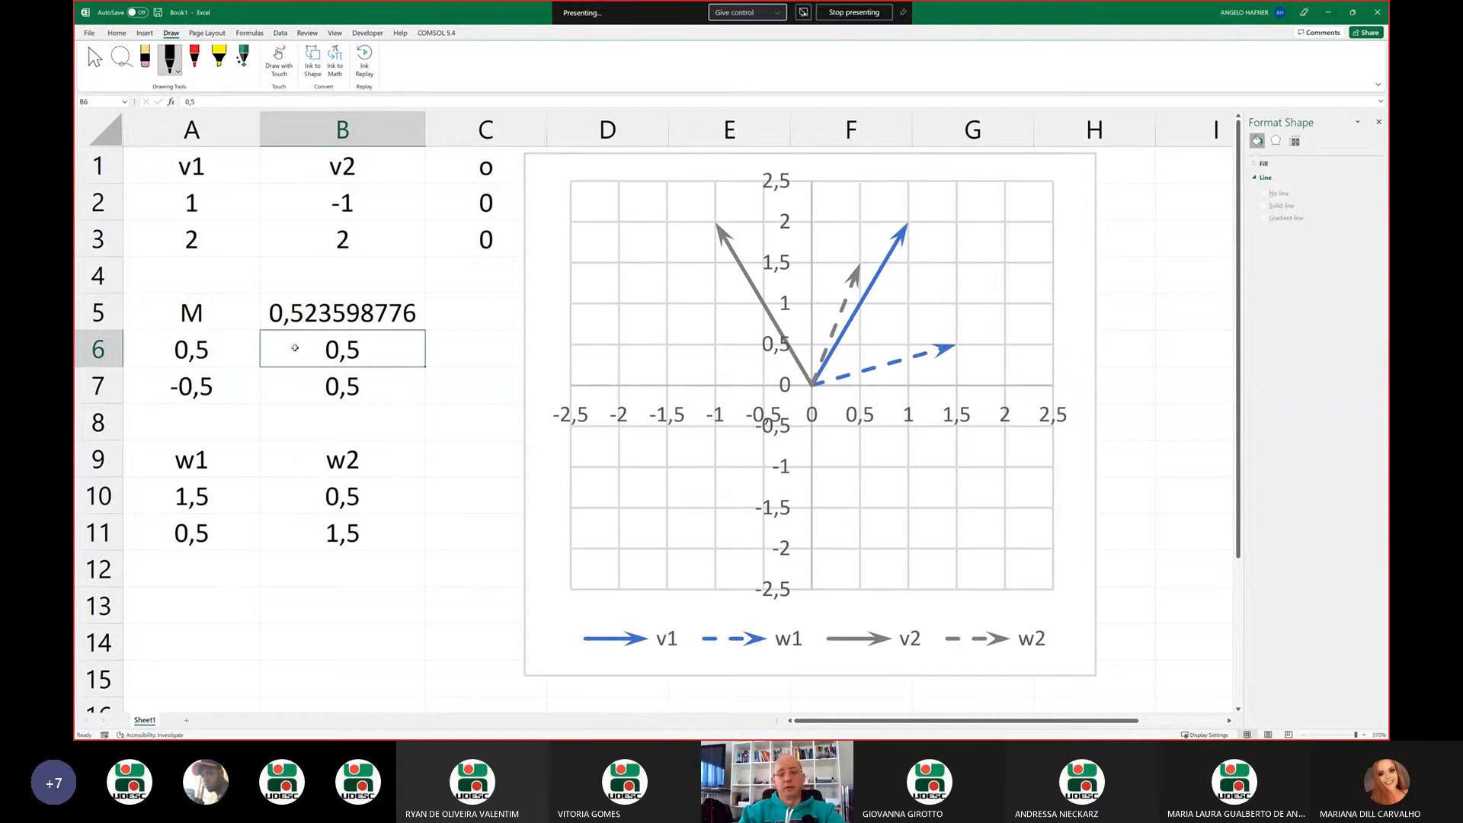
{"action": "type", "text": "0"}
{"action": "key", "text": "Return"}
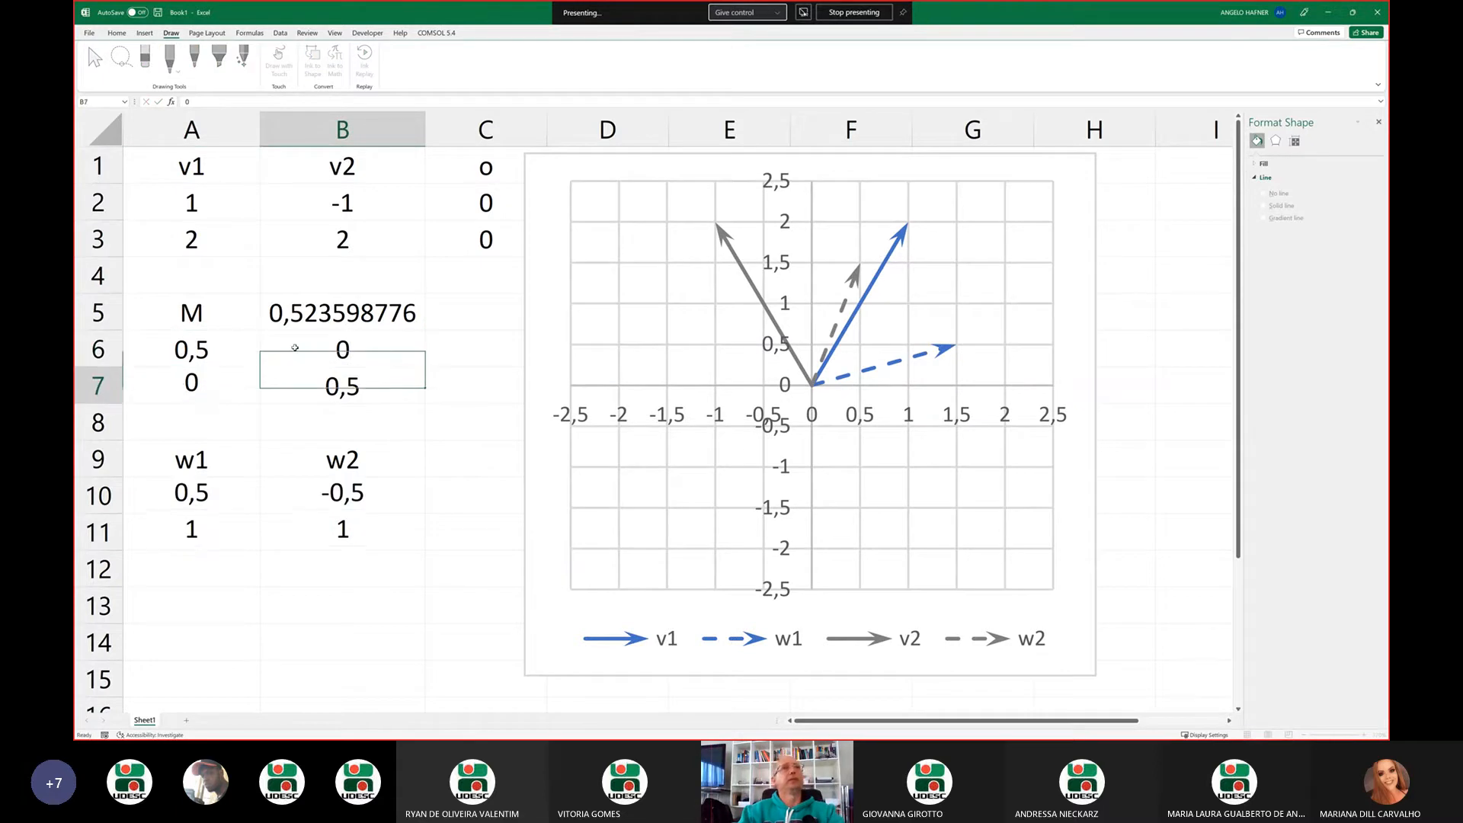
{"action": "key", "text": "Left"}
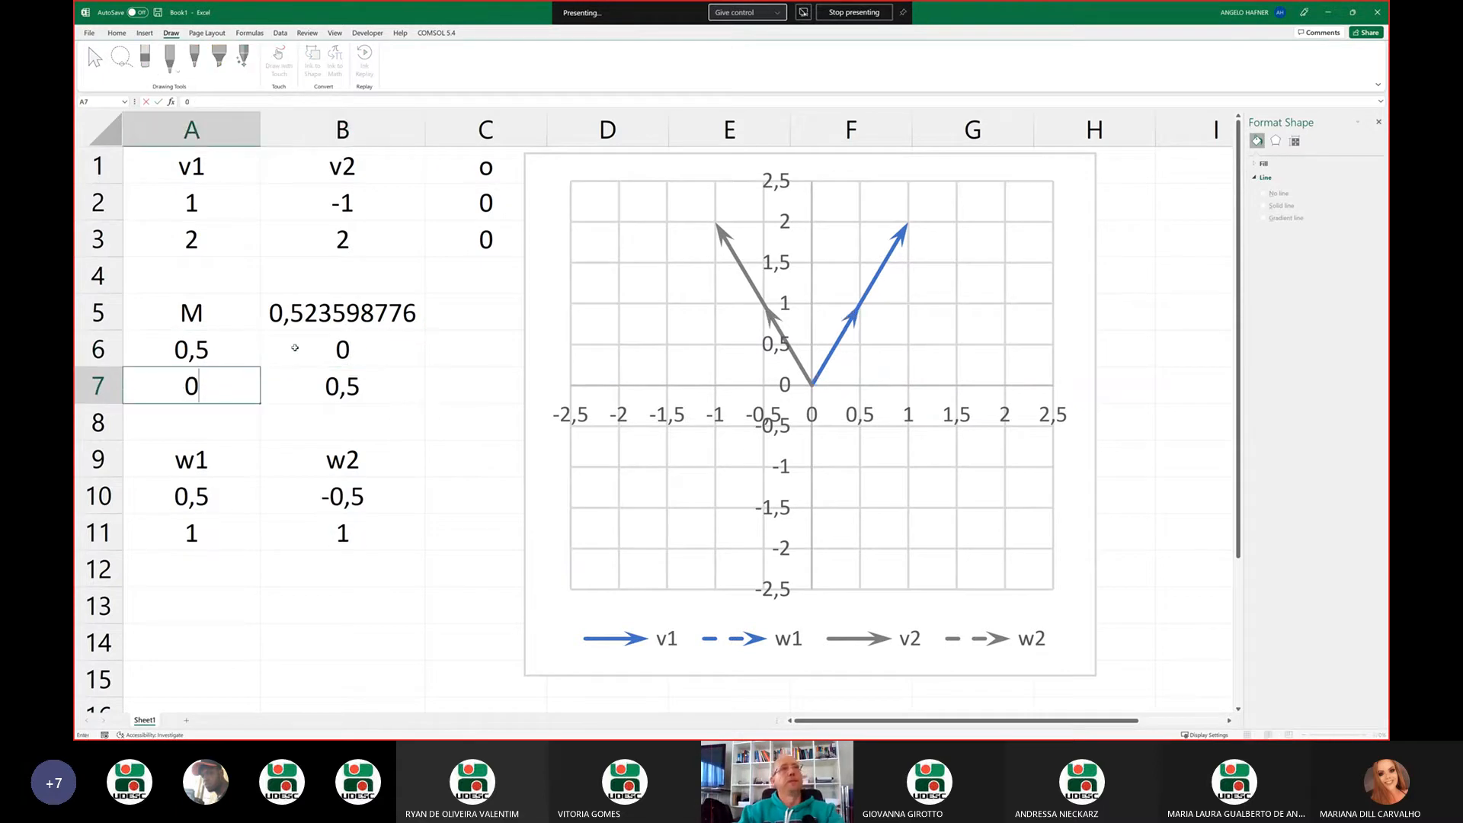
{"action": "key", "text": "Right"}
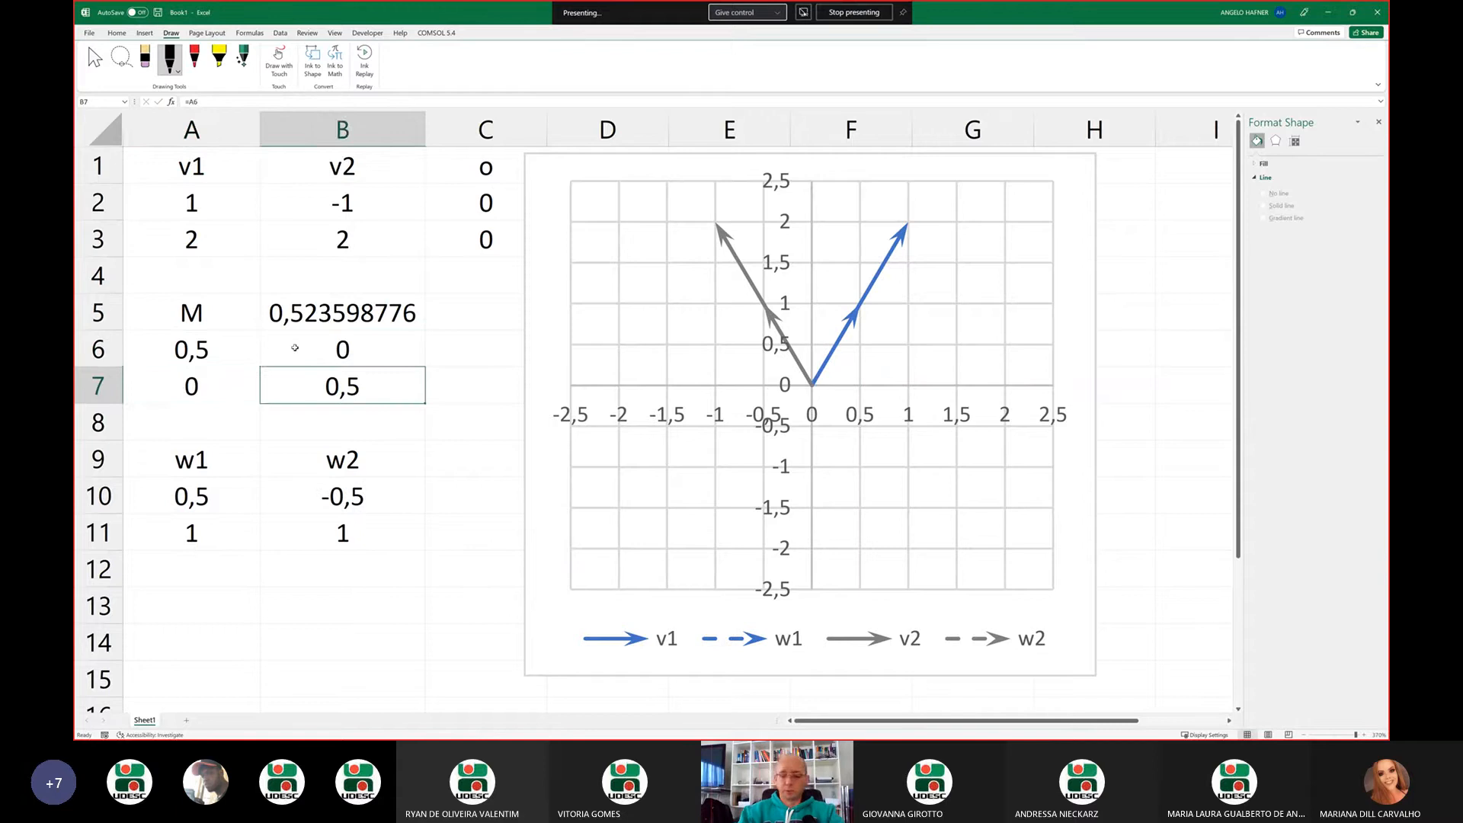
{"action": "type", "text": "0,5"}
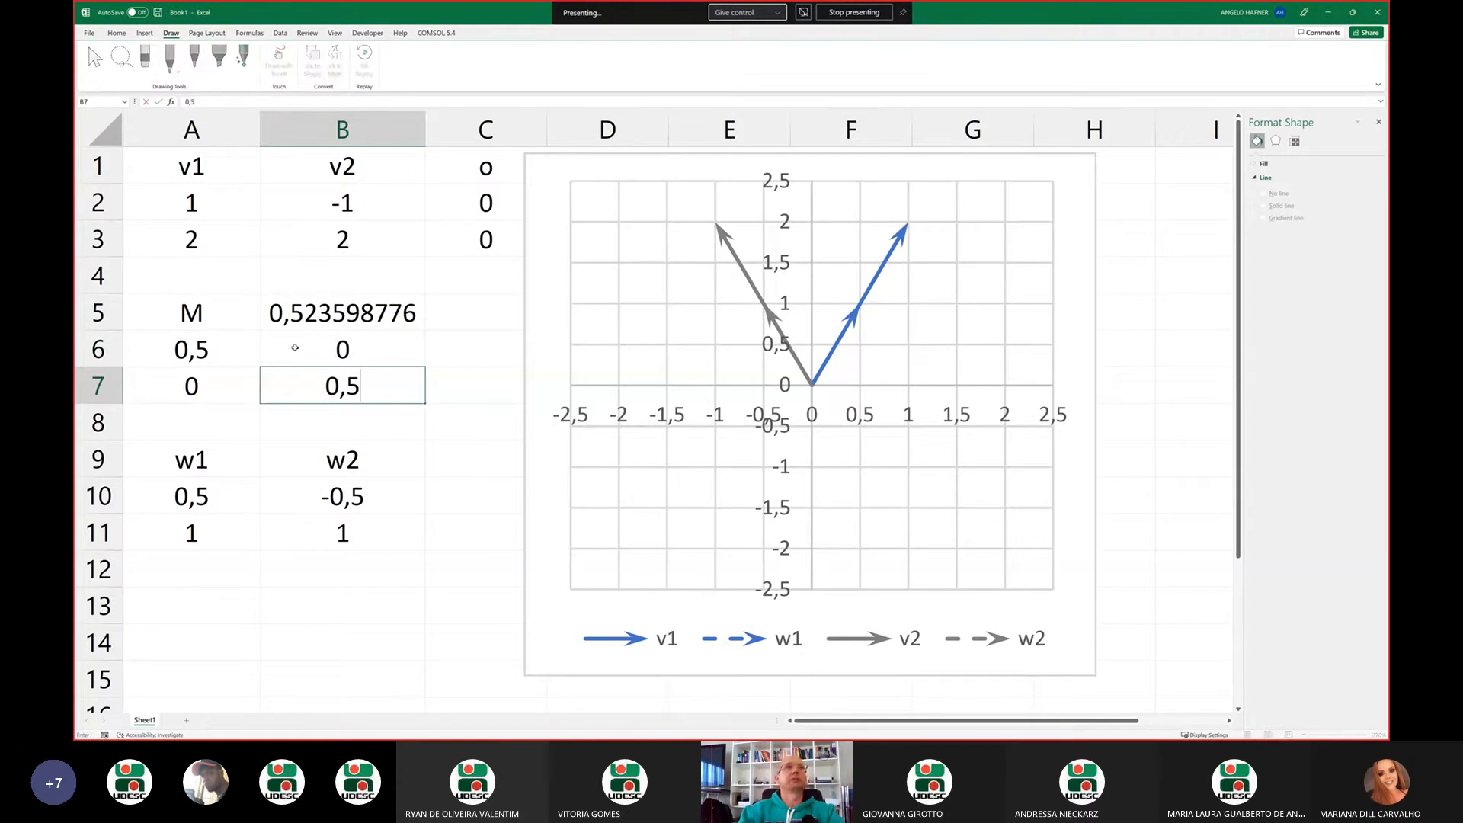
{"action": "key", "text": "Return"}
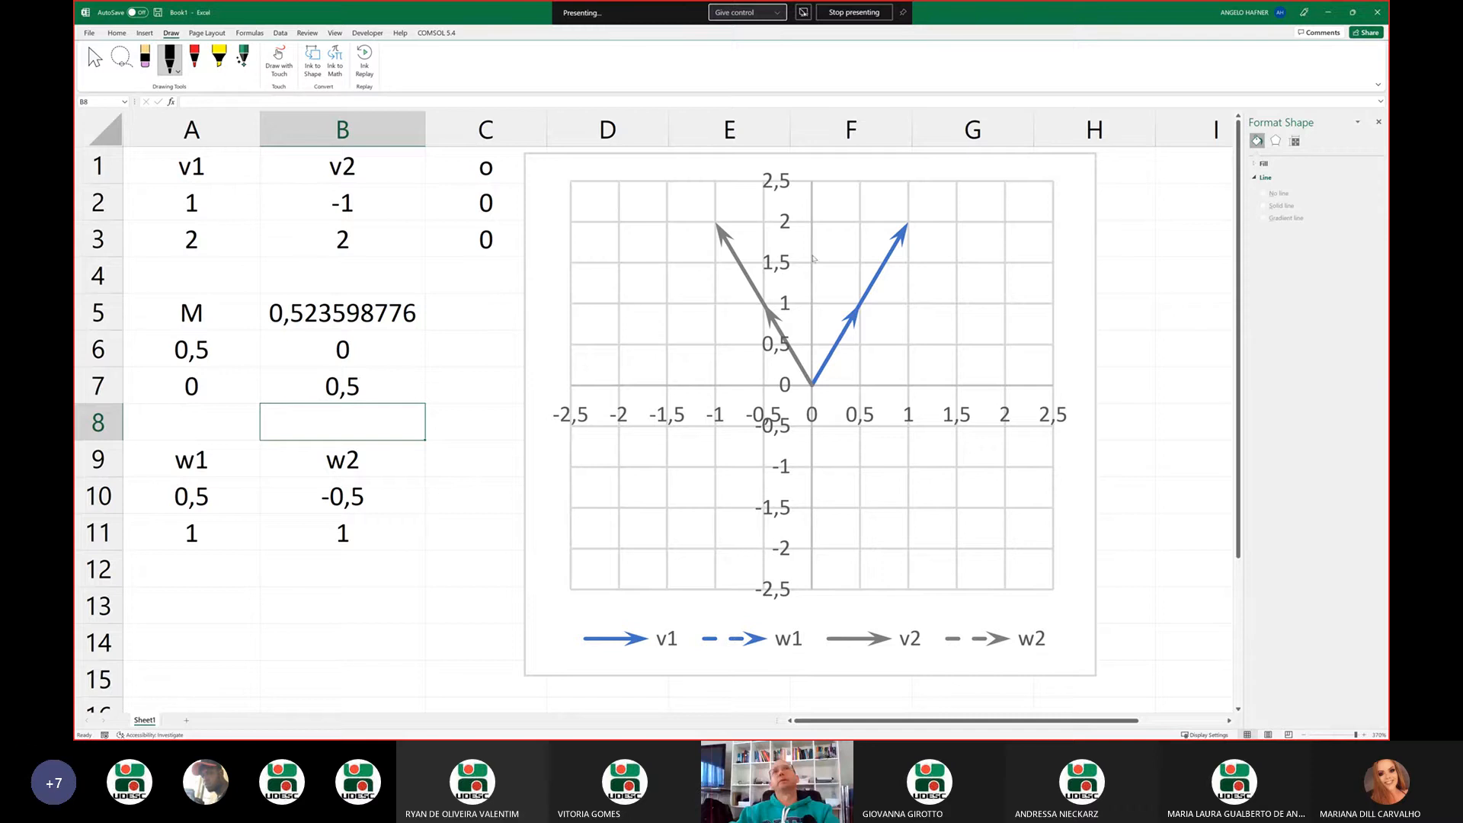
Set the upper-right entry of M in B6 to 0,5 to turn the scaling into a shear
{"action": "left_click", "coordinate": [901, 246]}
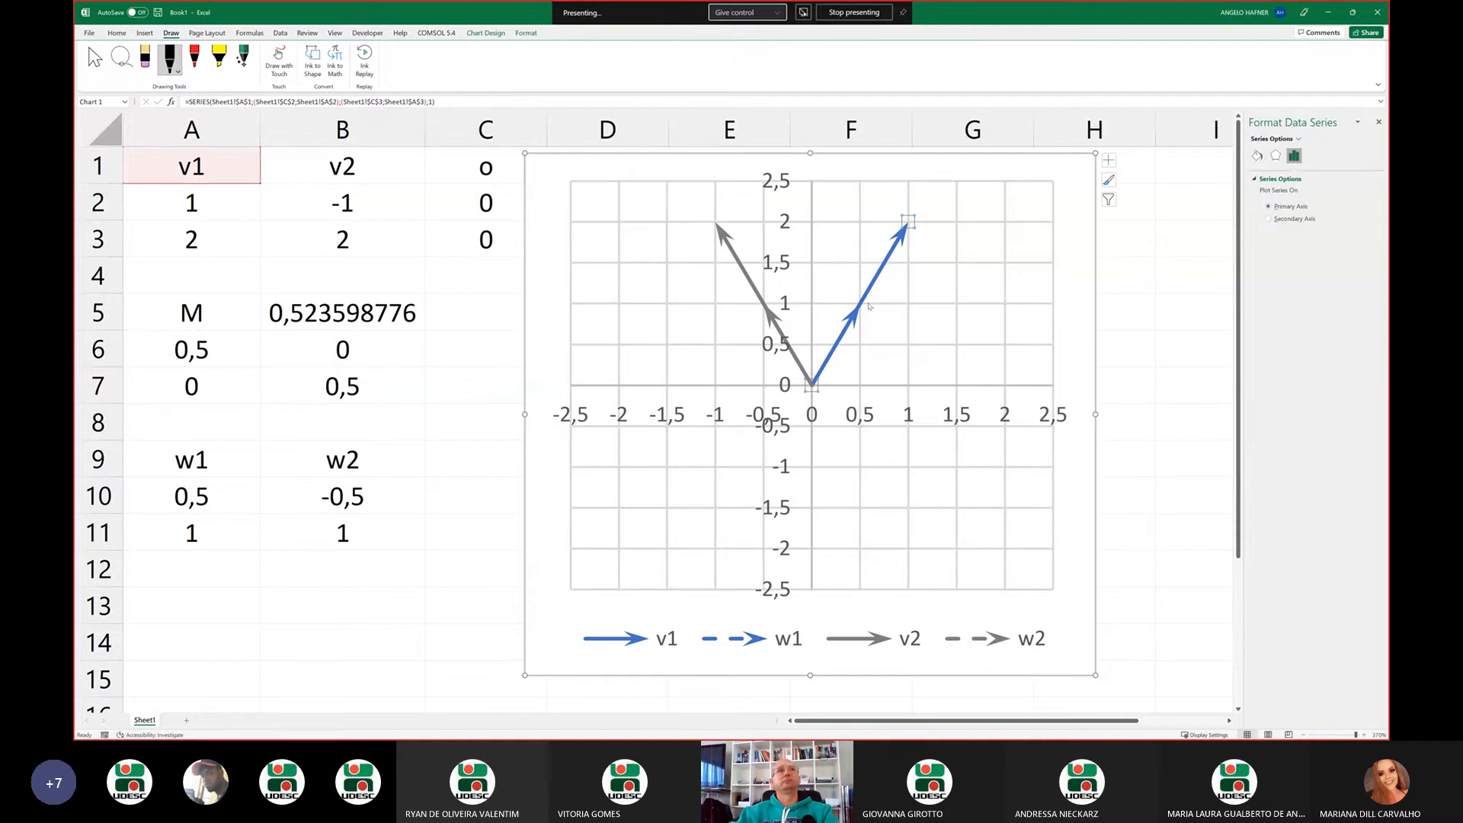
{"action": "left_click", "coordinate": [410, 351]}
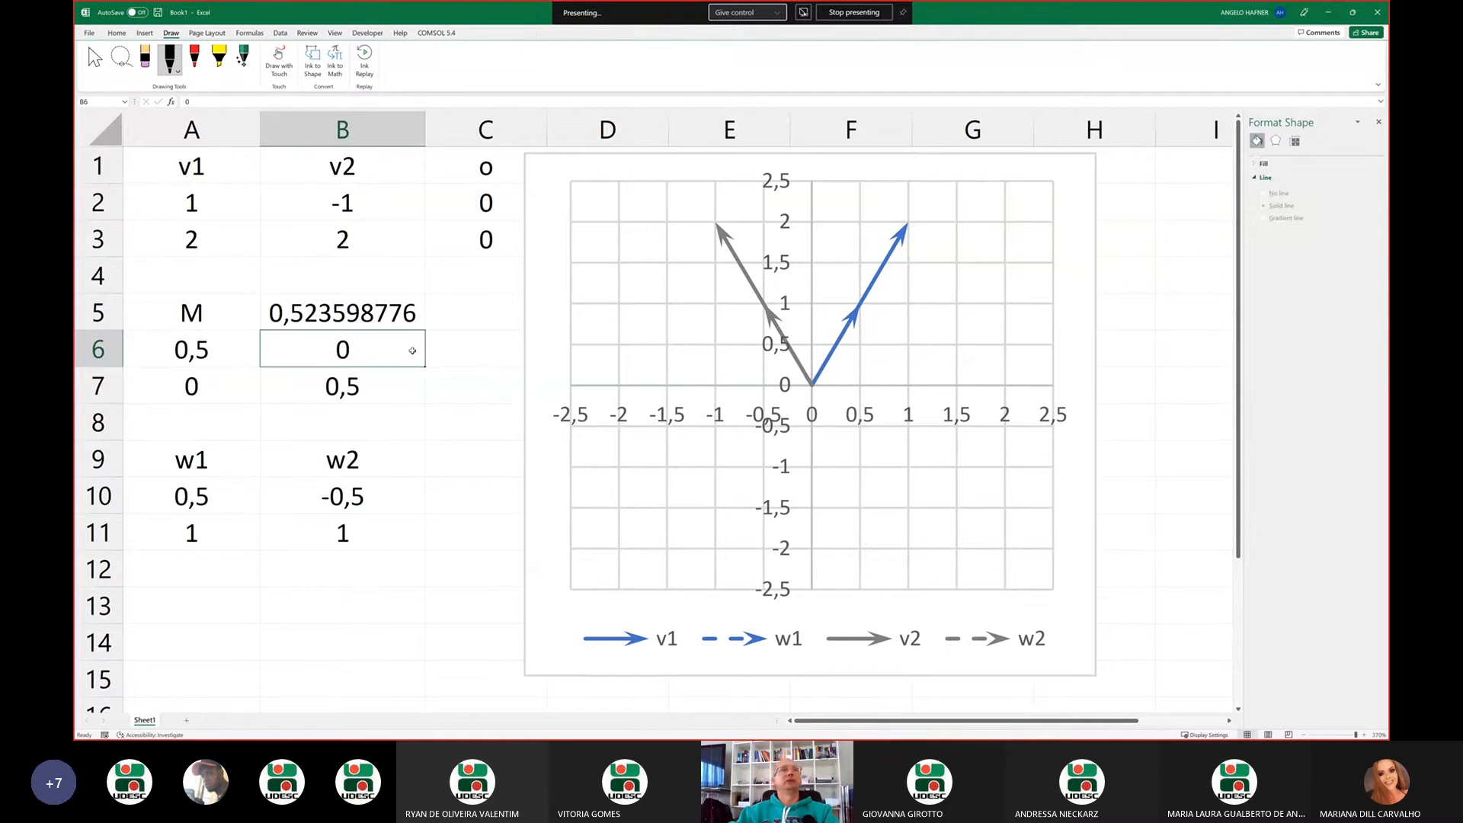
{"action": "type", "text": "0,5"}
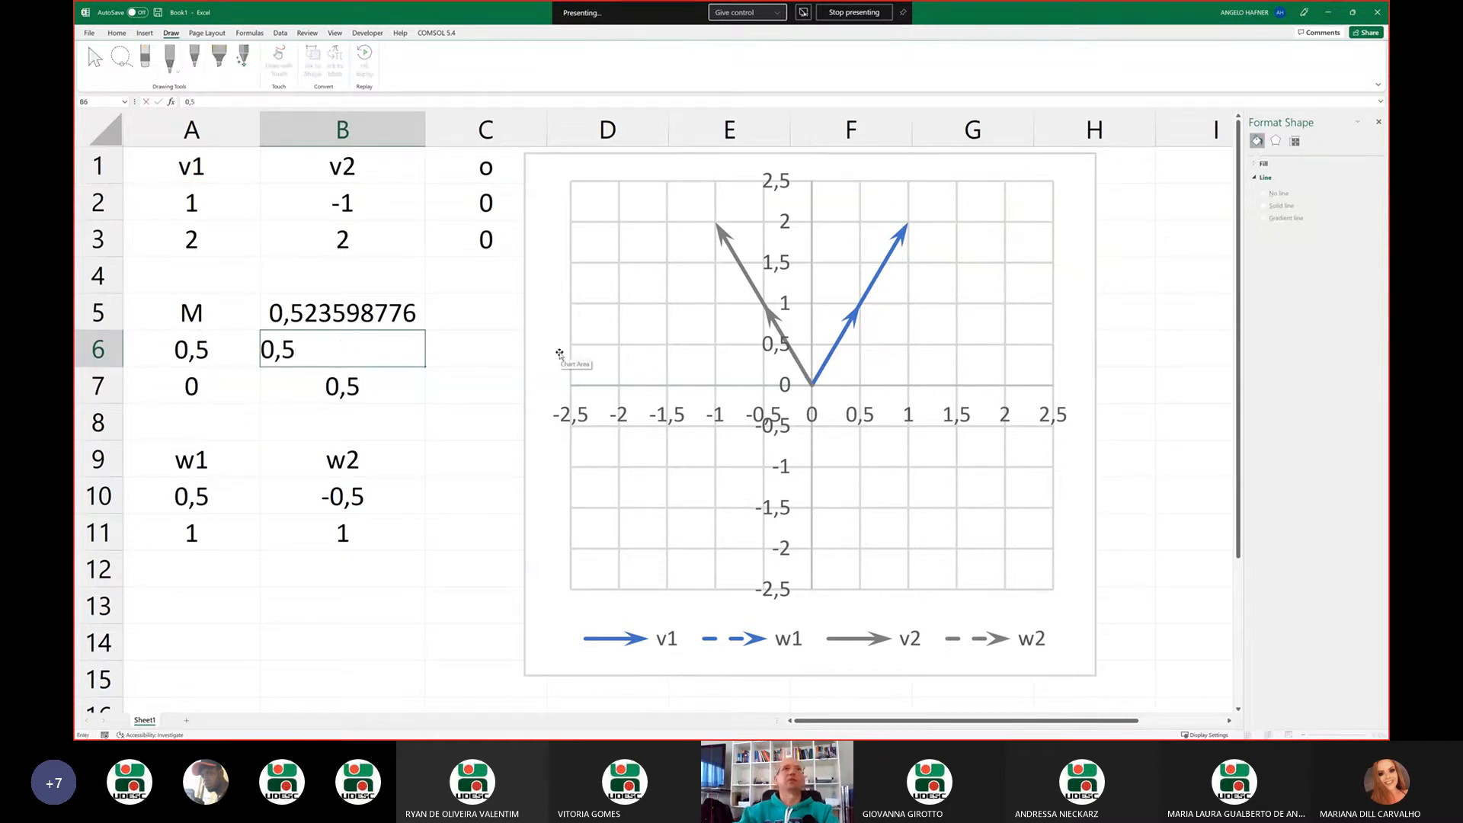
{"action": "key", "text": "Return"}
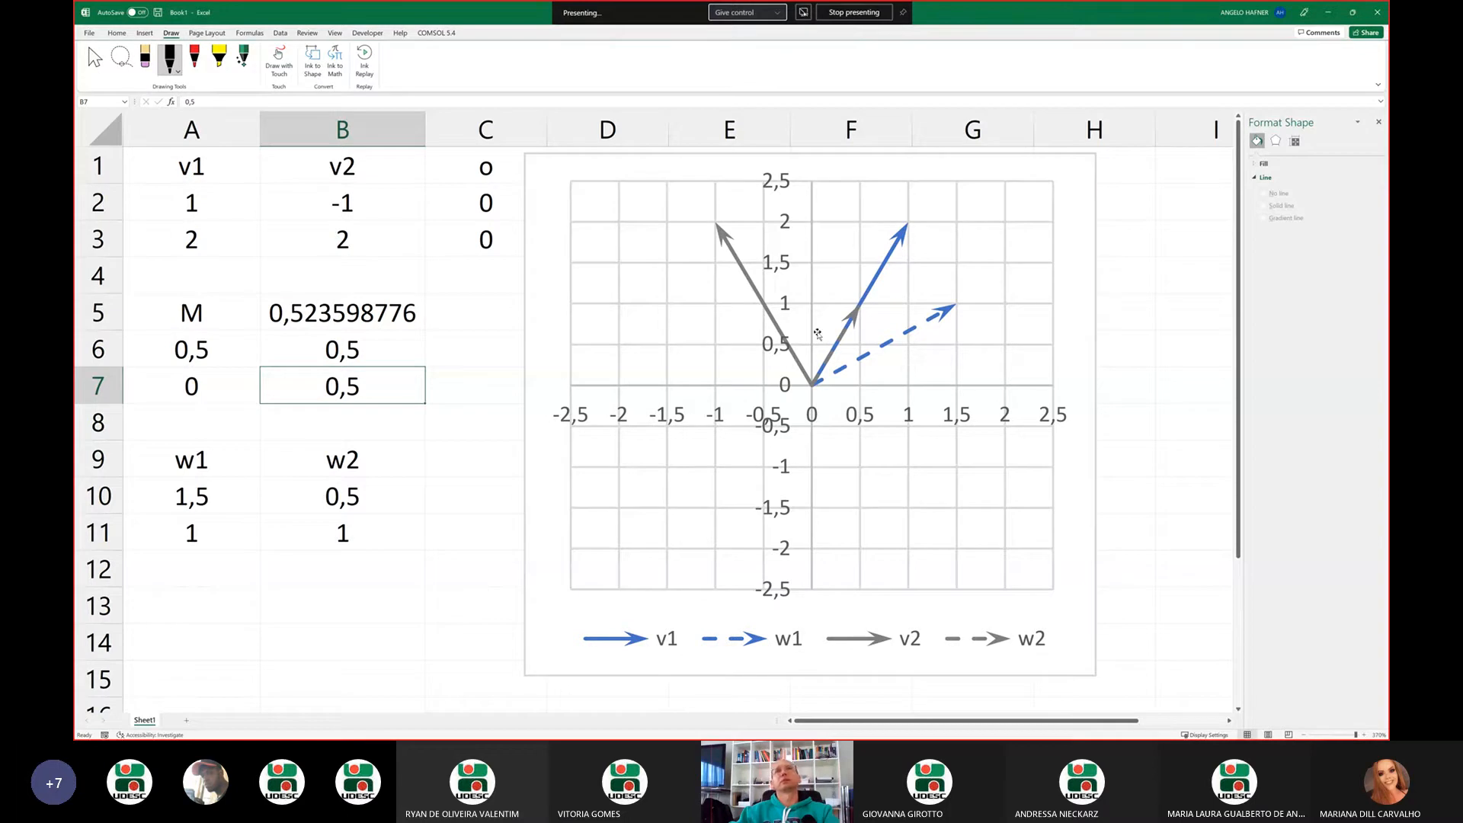
Increase the line width of the w2 arrow in the chart to 4 pt
{"action": "left_click", "coordinate": [851, 328]}
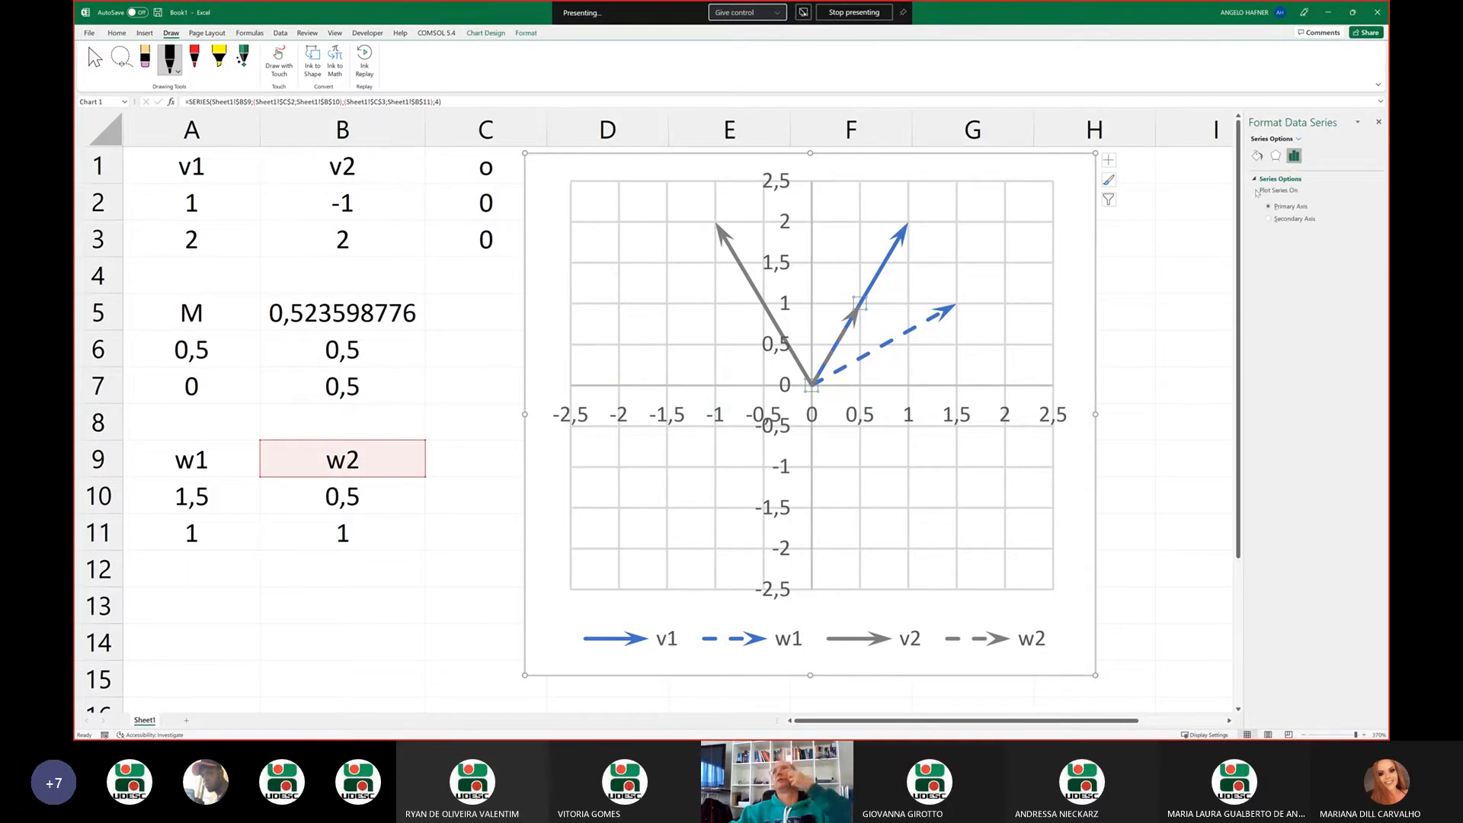
{"action": "left_click", "coordinate": [1257, 156]}
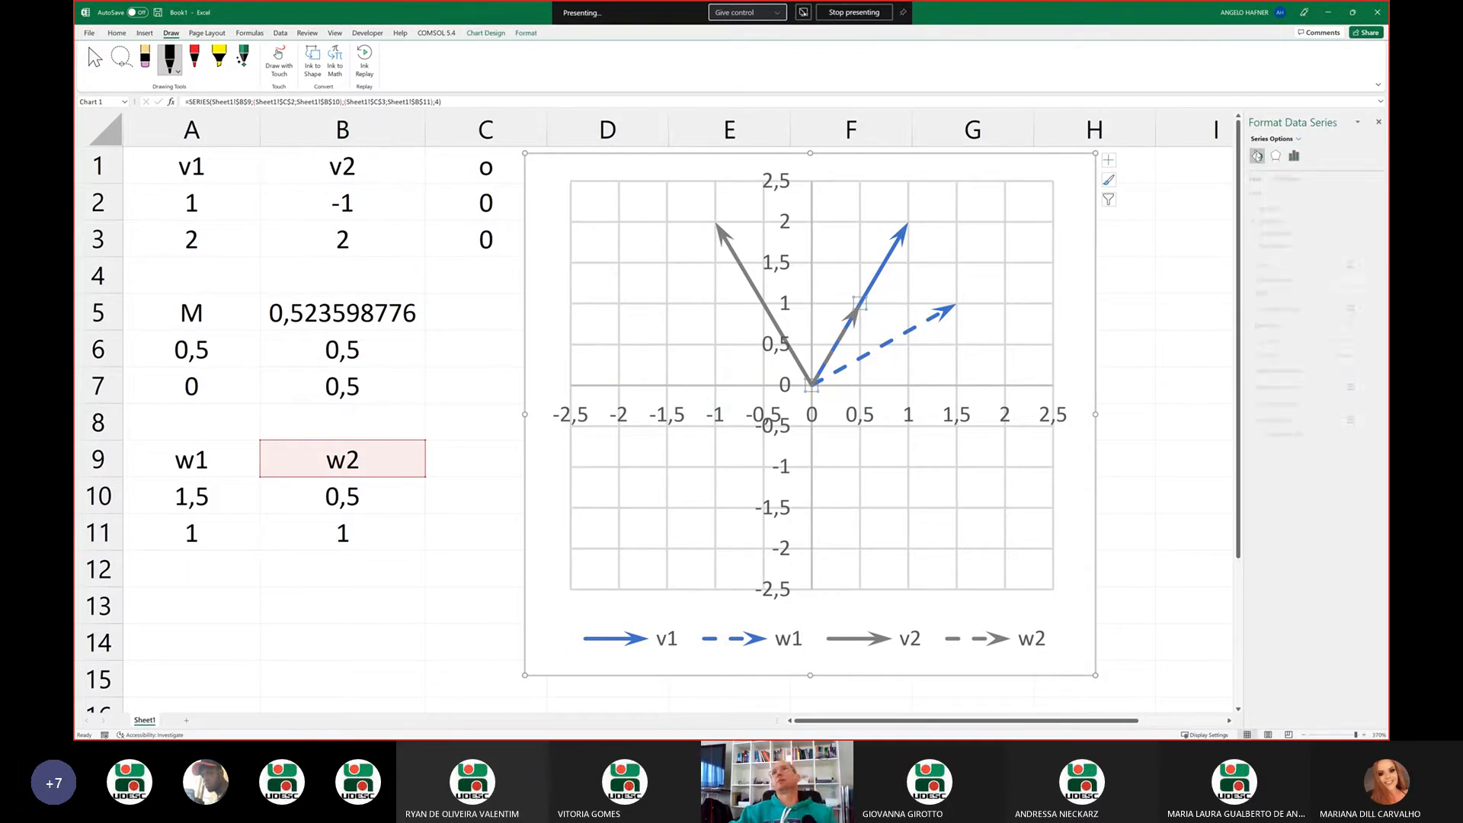
{"action": "left_click", "coordinate": [1369, 309]}
{"action": "left_click", "coordinate": [1370, 311]}
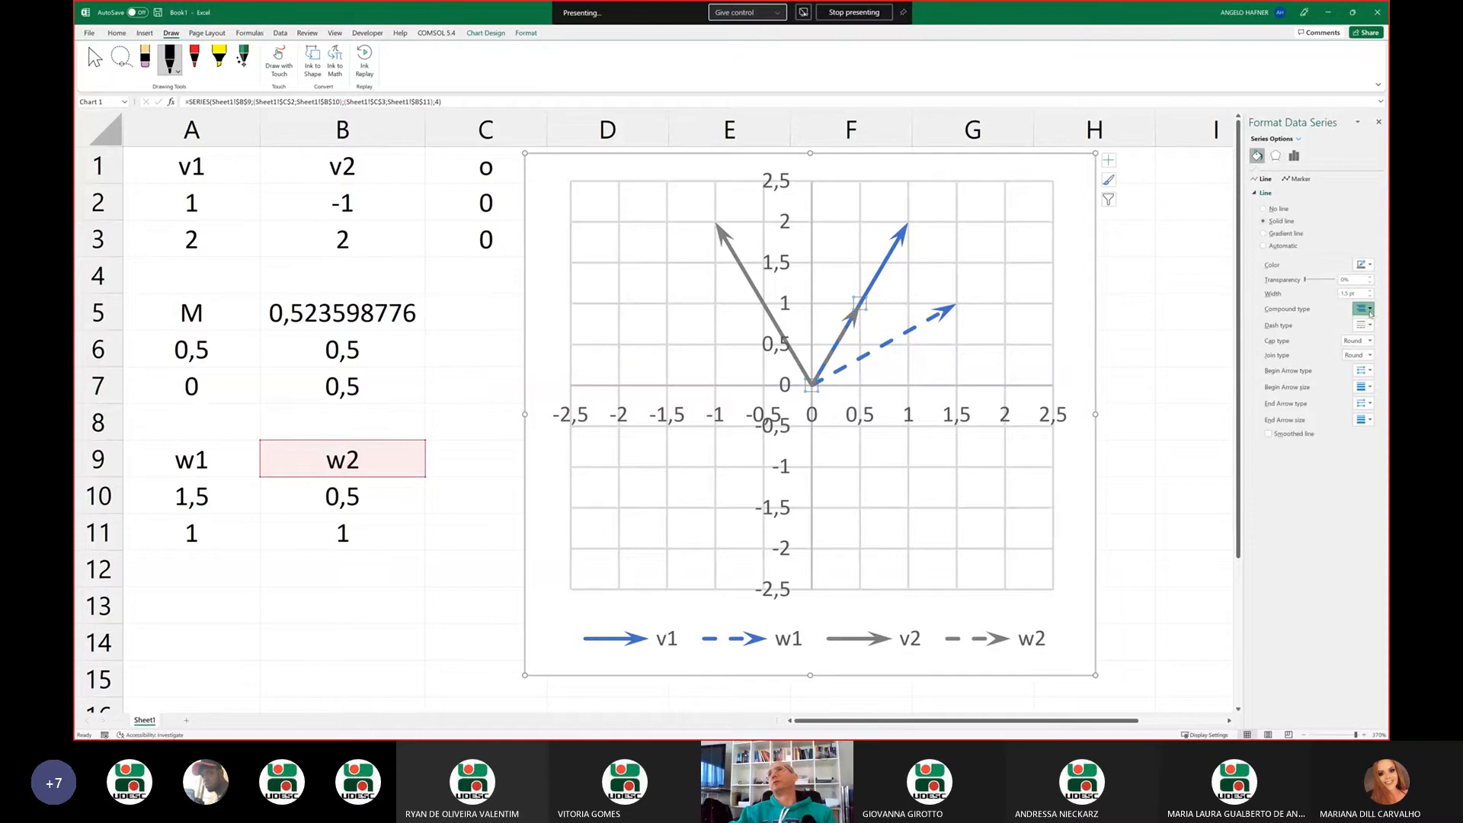
{"action": "left_click", "coordinate": [1369, 291]}
{"action": "left_click", "coordinate": [1369, 292]}
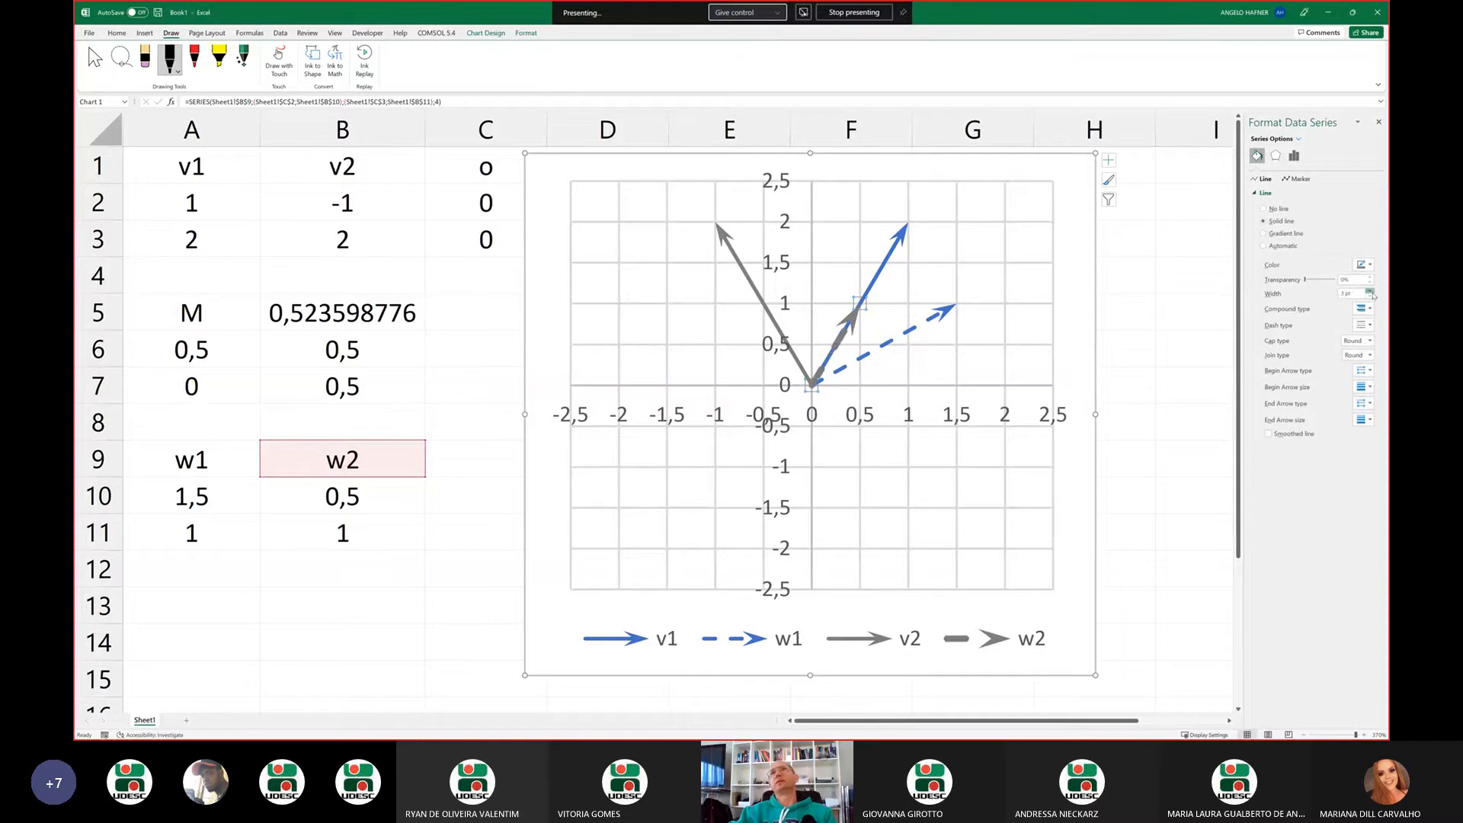
{"action": "left_click", "coordinate": [1370, 291]}
{"action": "left_click", "coordinate": [1370, 292]}
{"action": "left_click", "coordinate": [1370, 292]}
{"action": "left_click", "coordinate": [1370, 291]}
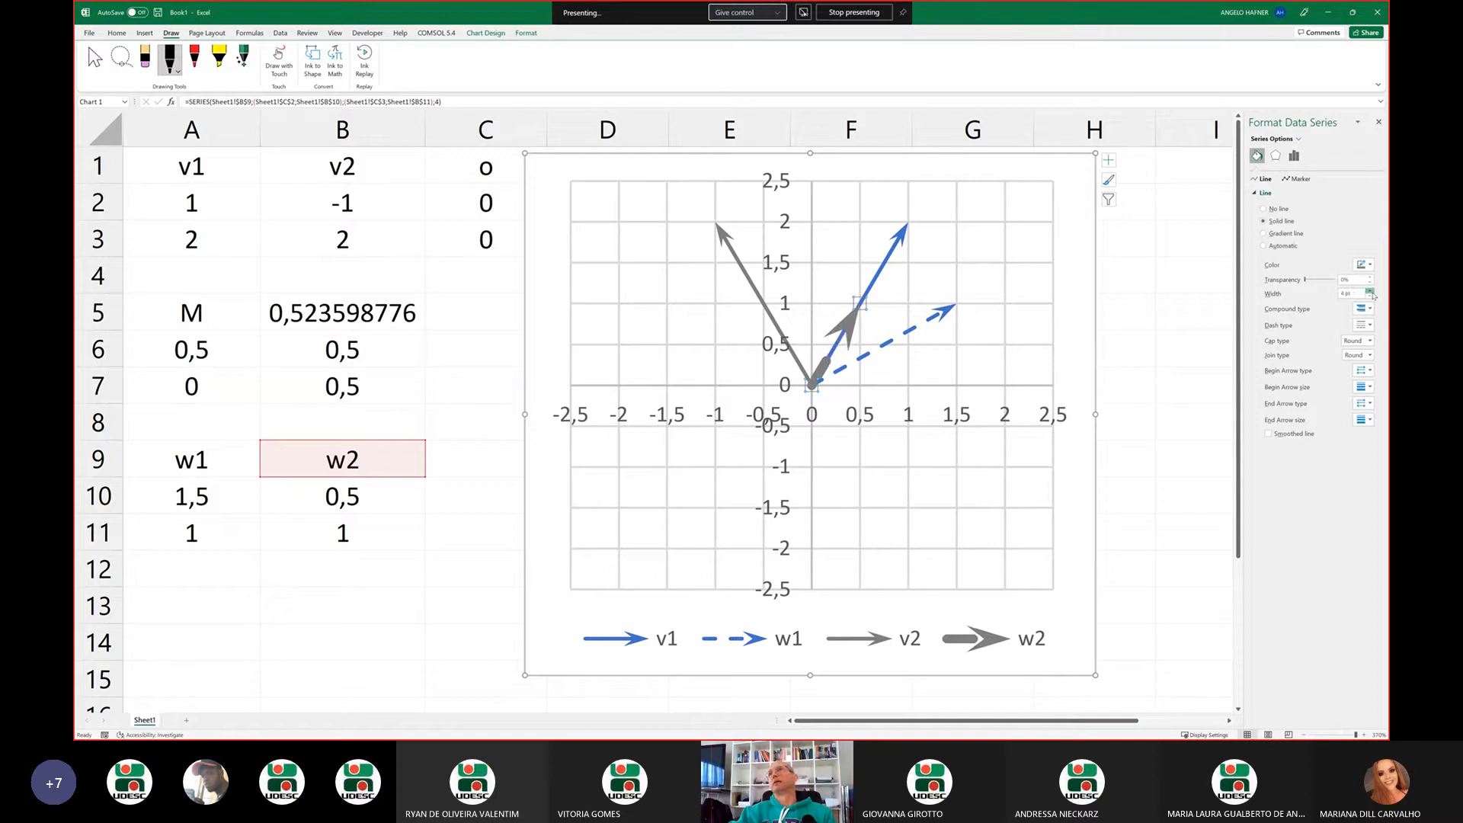
Set the line width of the w1 arrow in the chart to 4 pt
{"action": "left_click", "coordinate": [918, 331]}
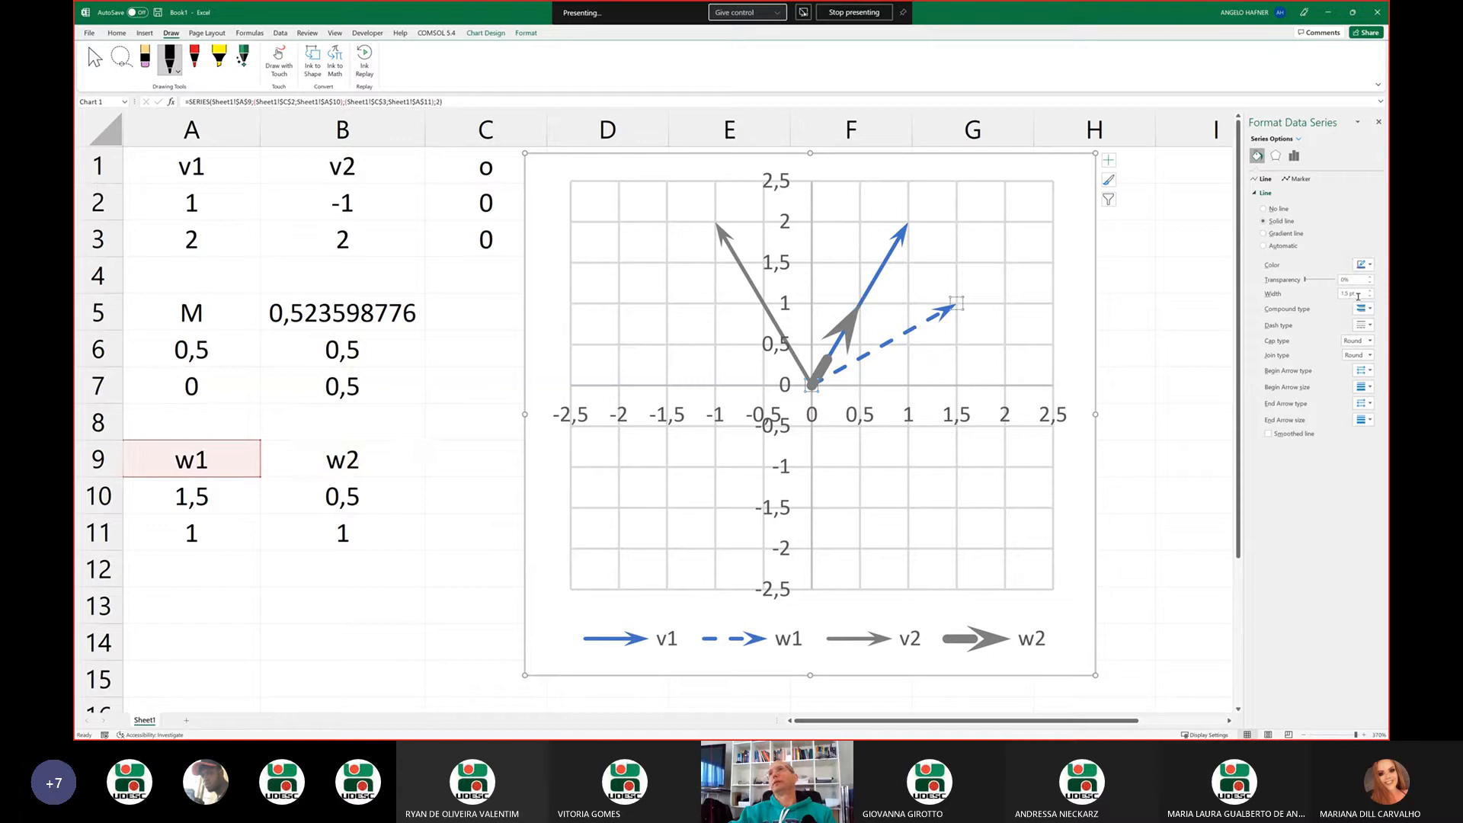
{"action": "left_click_drag", "start_coordinate": [1358, 297], "coordinate": [1340, 294]}
{"action": "type", "text": "4"}
{"action": "key", "text": "Return"}
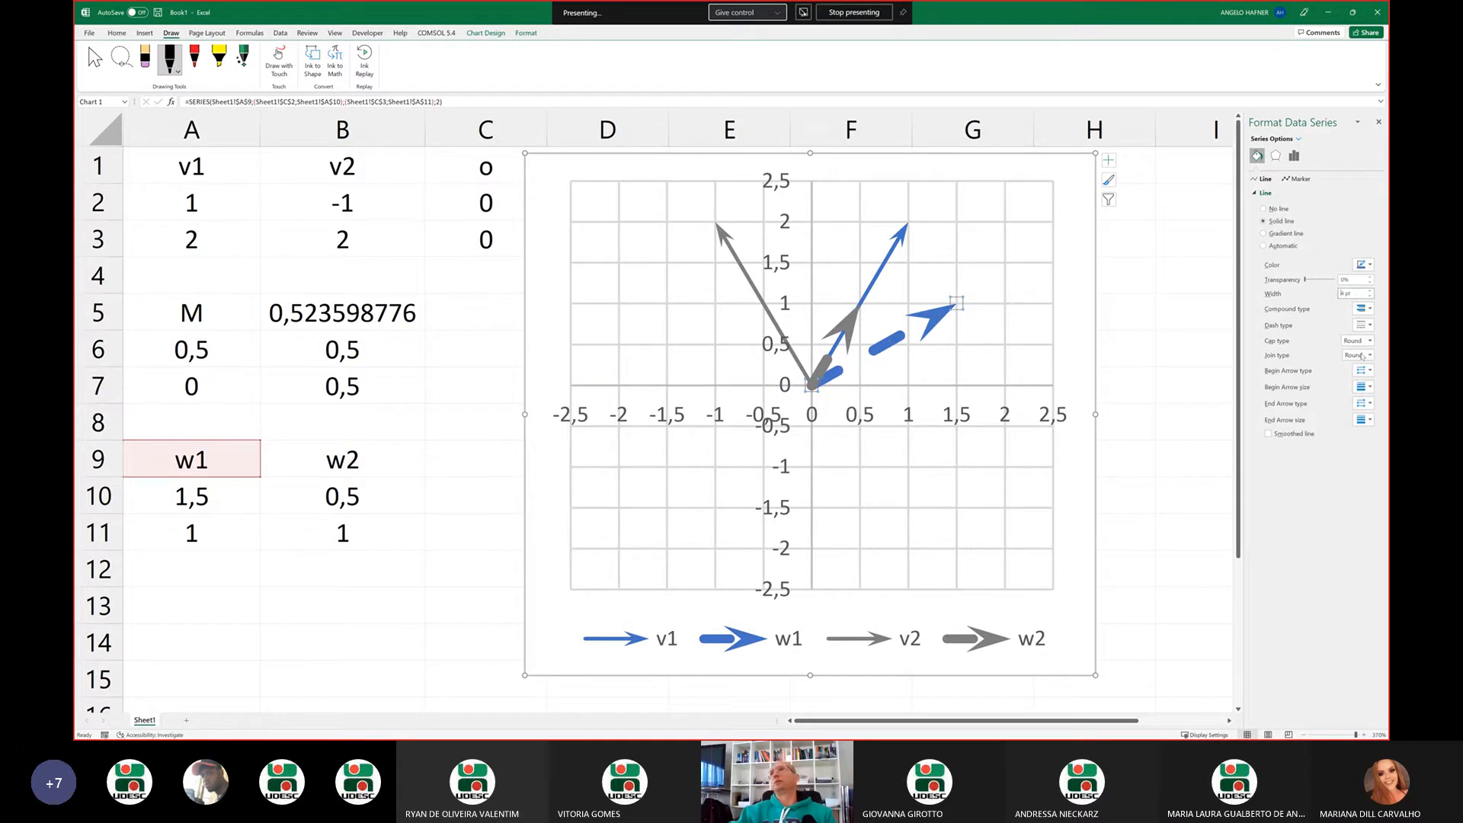
Change the dash type of the w1 and w2 arrows from dashed to solid
{"action": "left_click", "coordinate": [1368, 326]}
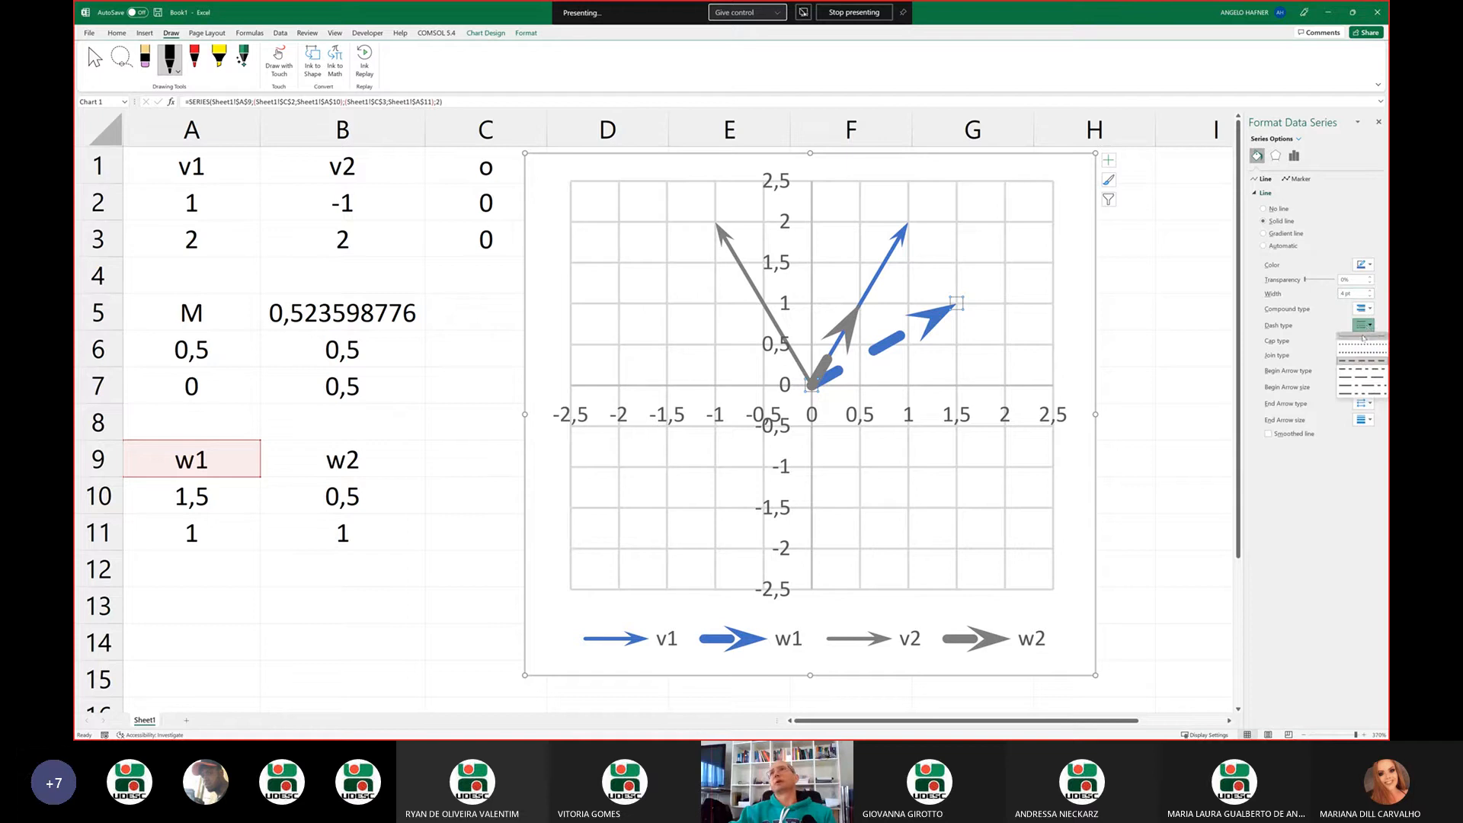
{"action": "left_click", "coordinate": [1369, 337]}
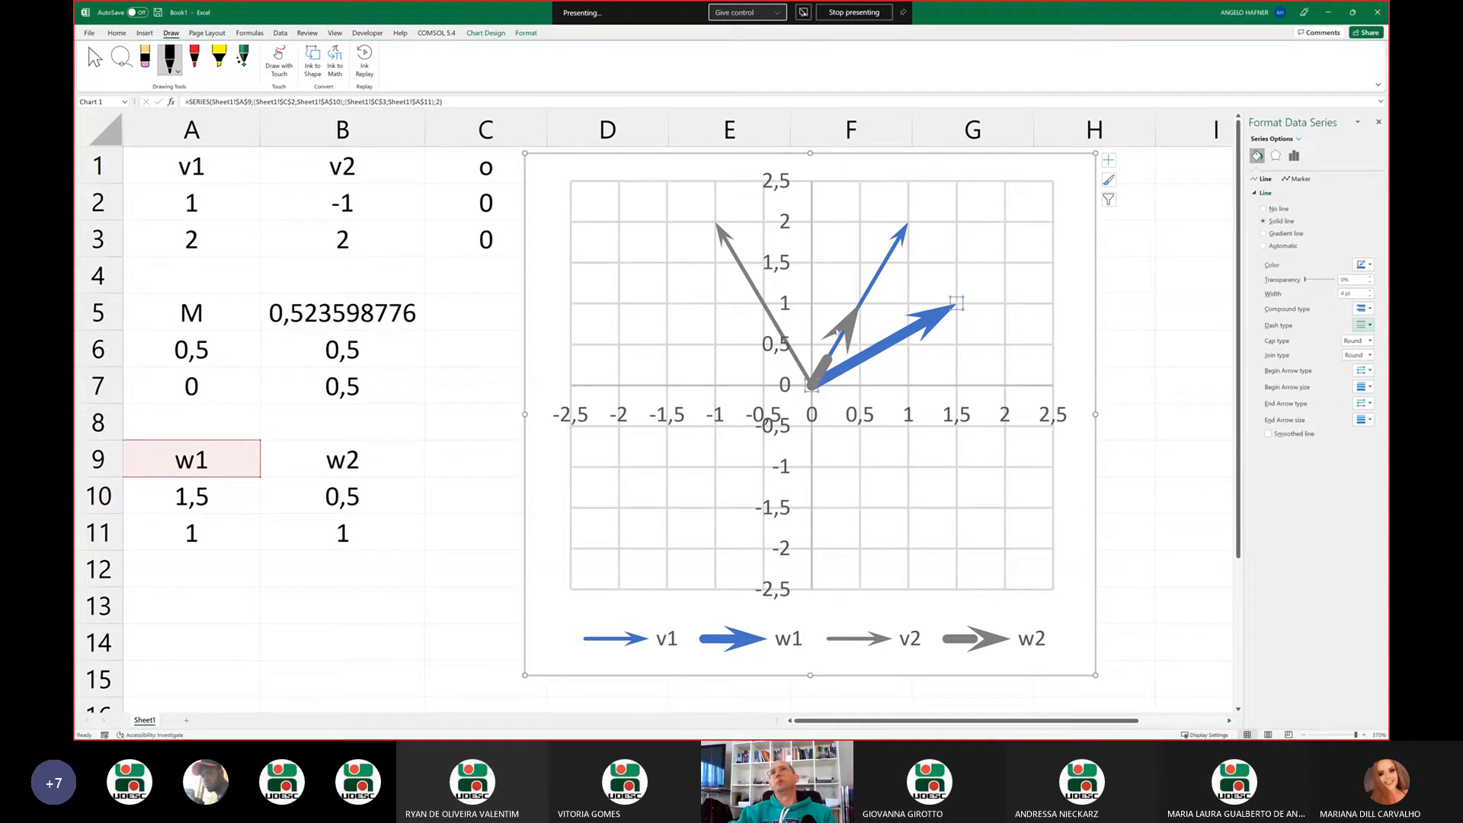
{"action": "left_click", "coordinate": [846, 334]}
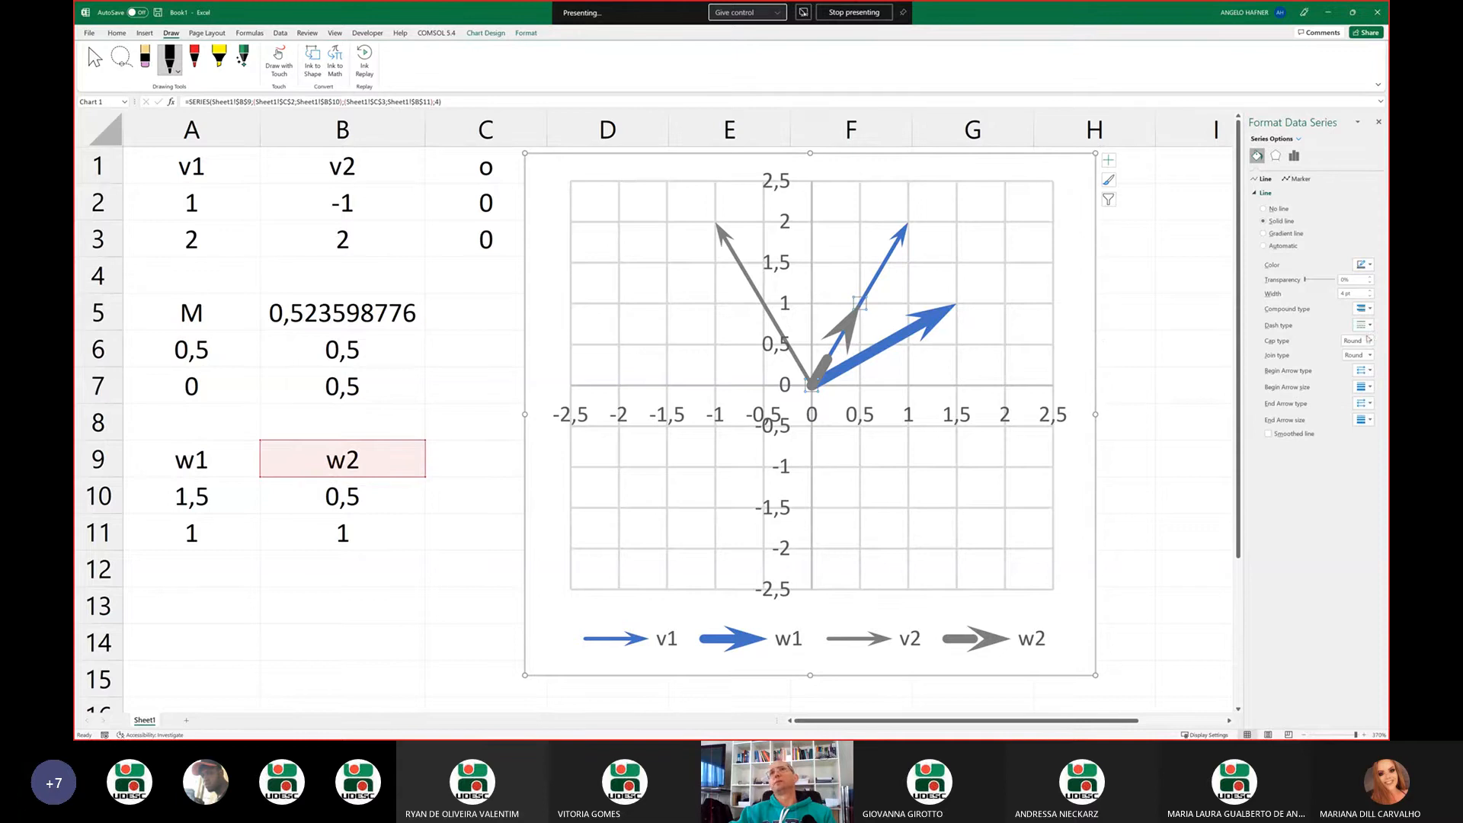
{"action": "left_click", "coordinate": [1368, 338]}
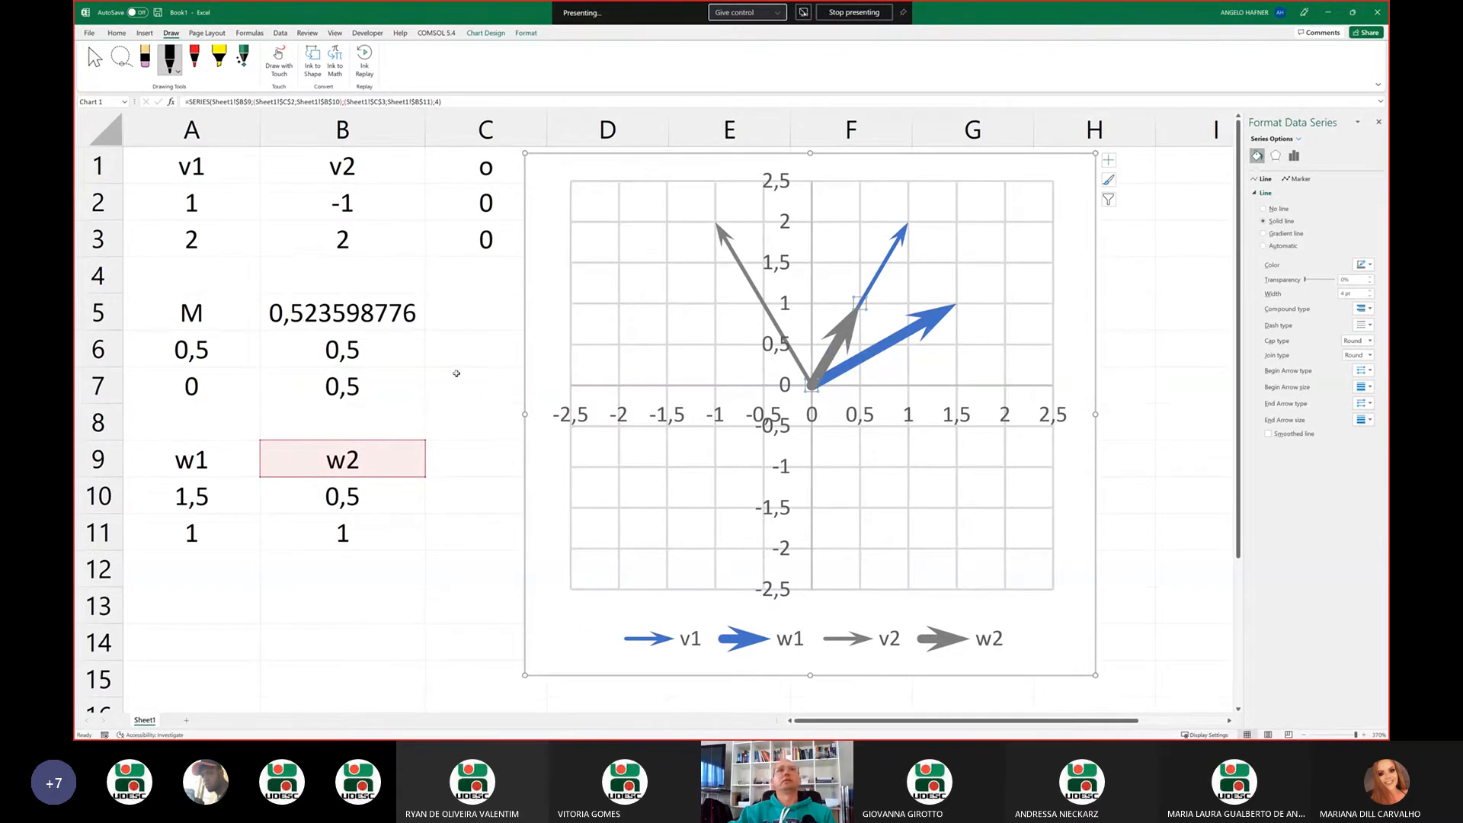
Set B6 of matrix M to 0 to show pure scaling with the thicker arrows
{"action": "left_click", "coordinate": [479, 364]}
{"action": "left_click", "coordinate": [383, 355]}
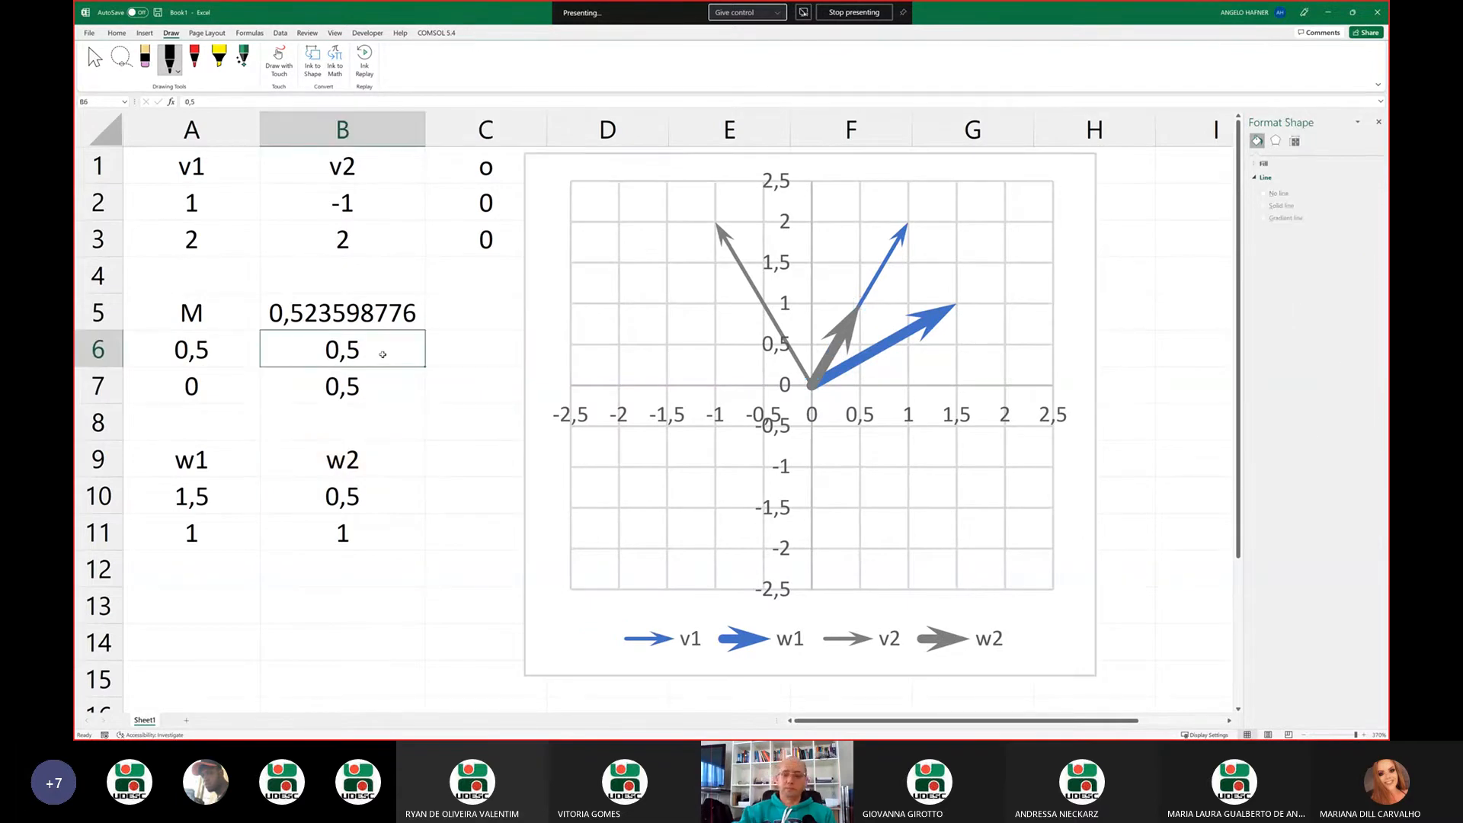
{"action": "type", "text": "0"}
{"action": "key", "text": "Return"}
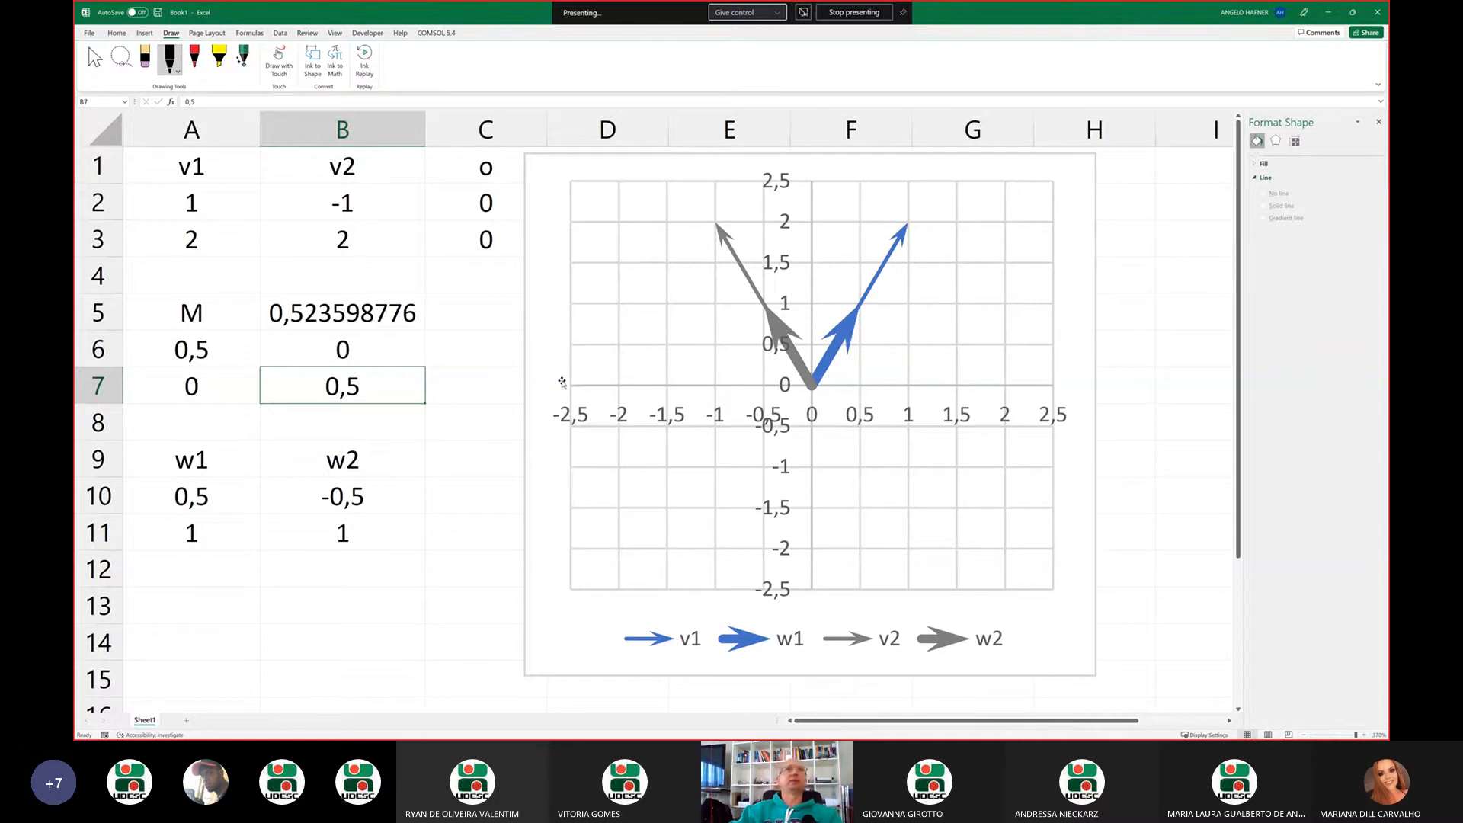
Set B6 of matrix M back to 0,5 to show the sheared images of v1 and v2
{"action": "left_click", "coordinate": [360, 352]}
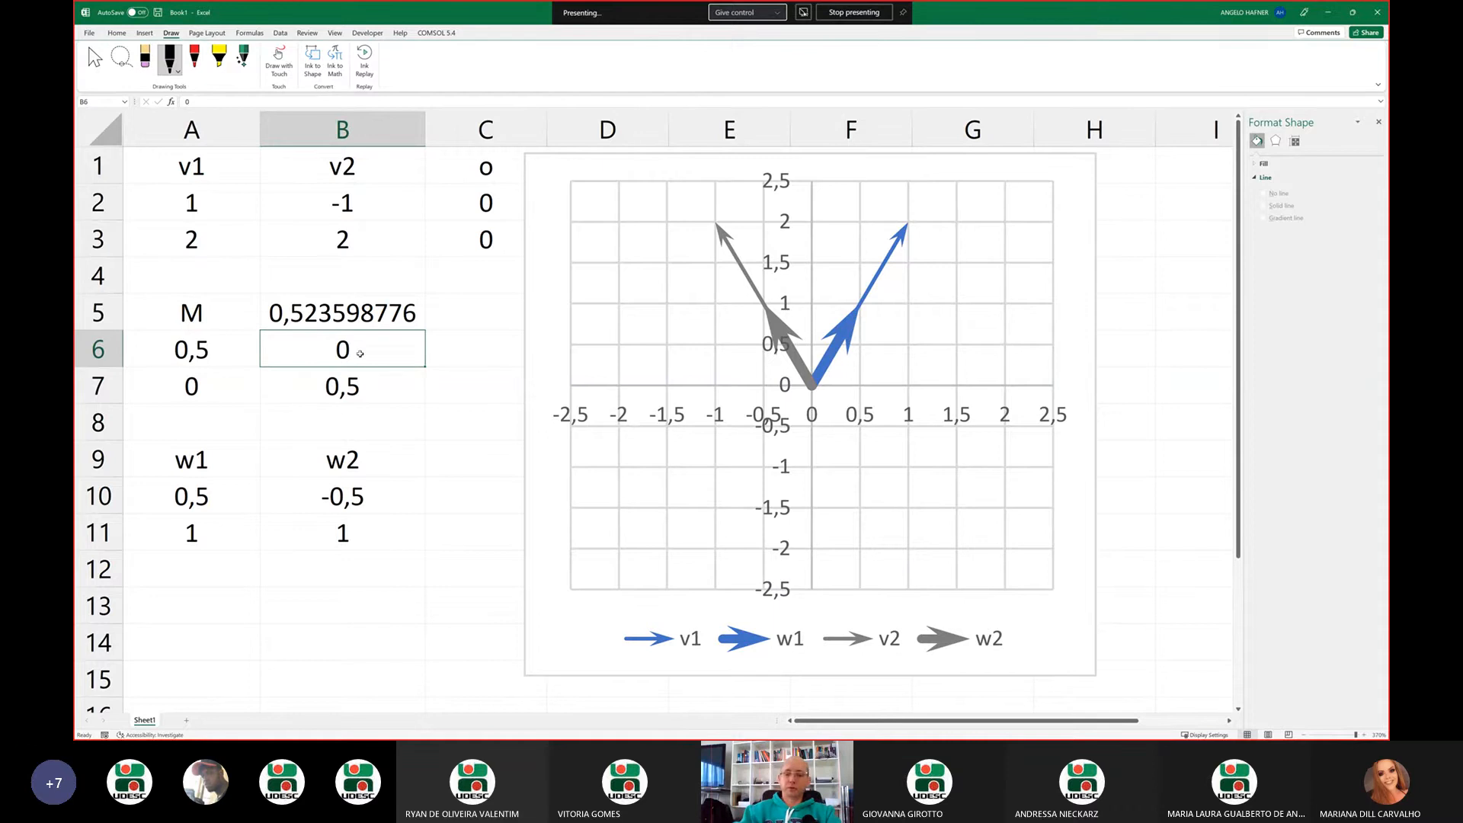
{"action": "type", "text": "0,5"}
{"action": "key", "text": "Return"}
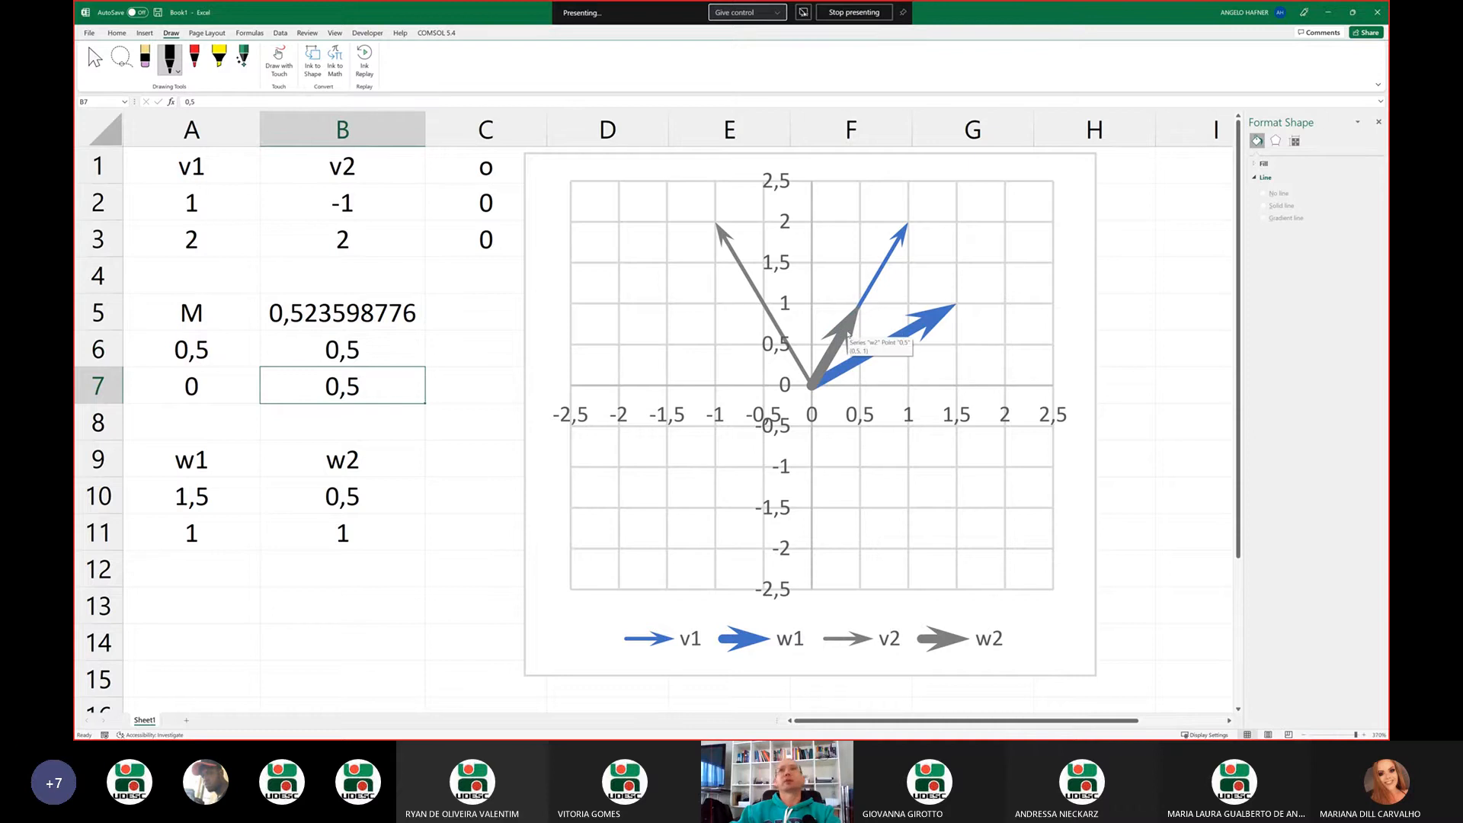
Set both off-diagonal entries of matrix M, cells B6 and A7, to 0,25
{"action": "left_click", "coordinate": [391, 357]}
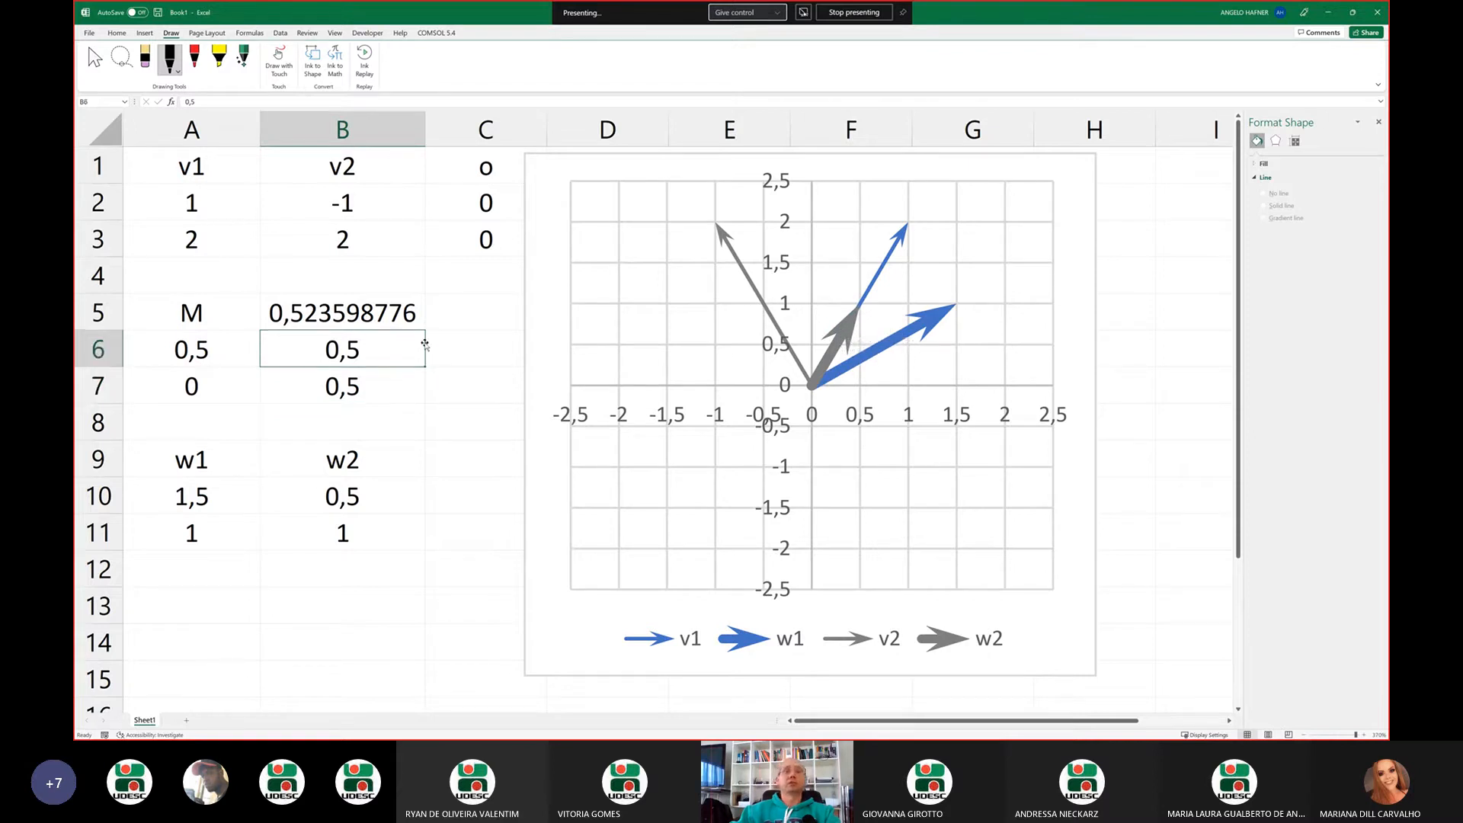
{"action": "type", "text": "0,25"}
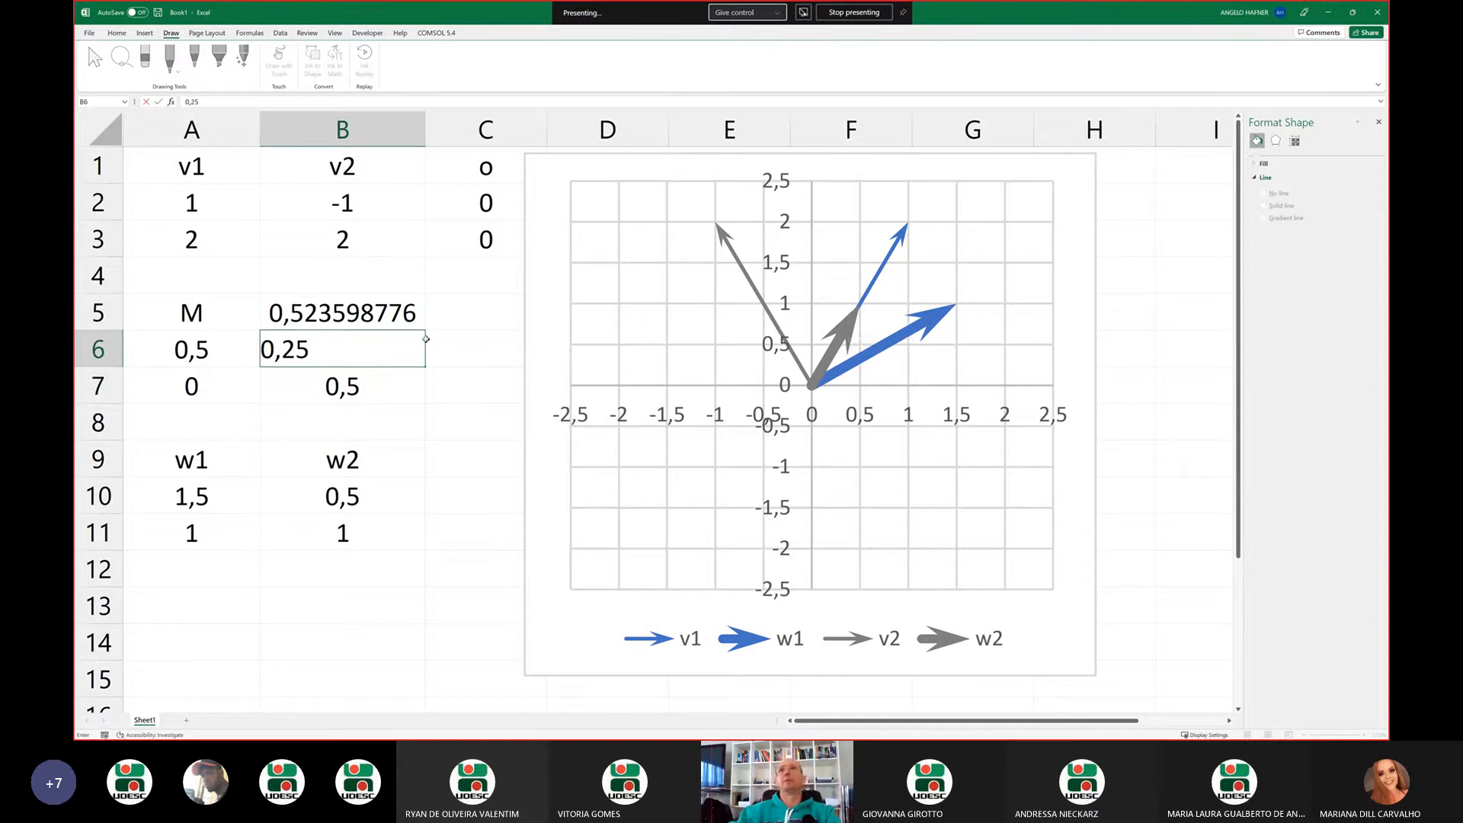
{"action": "key", "text": "Return"}
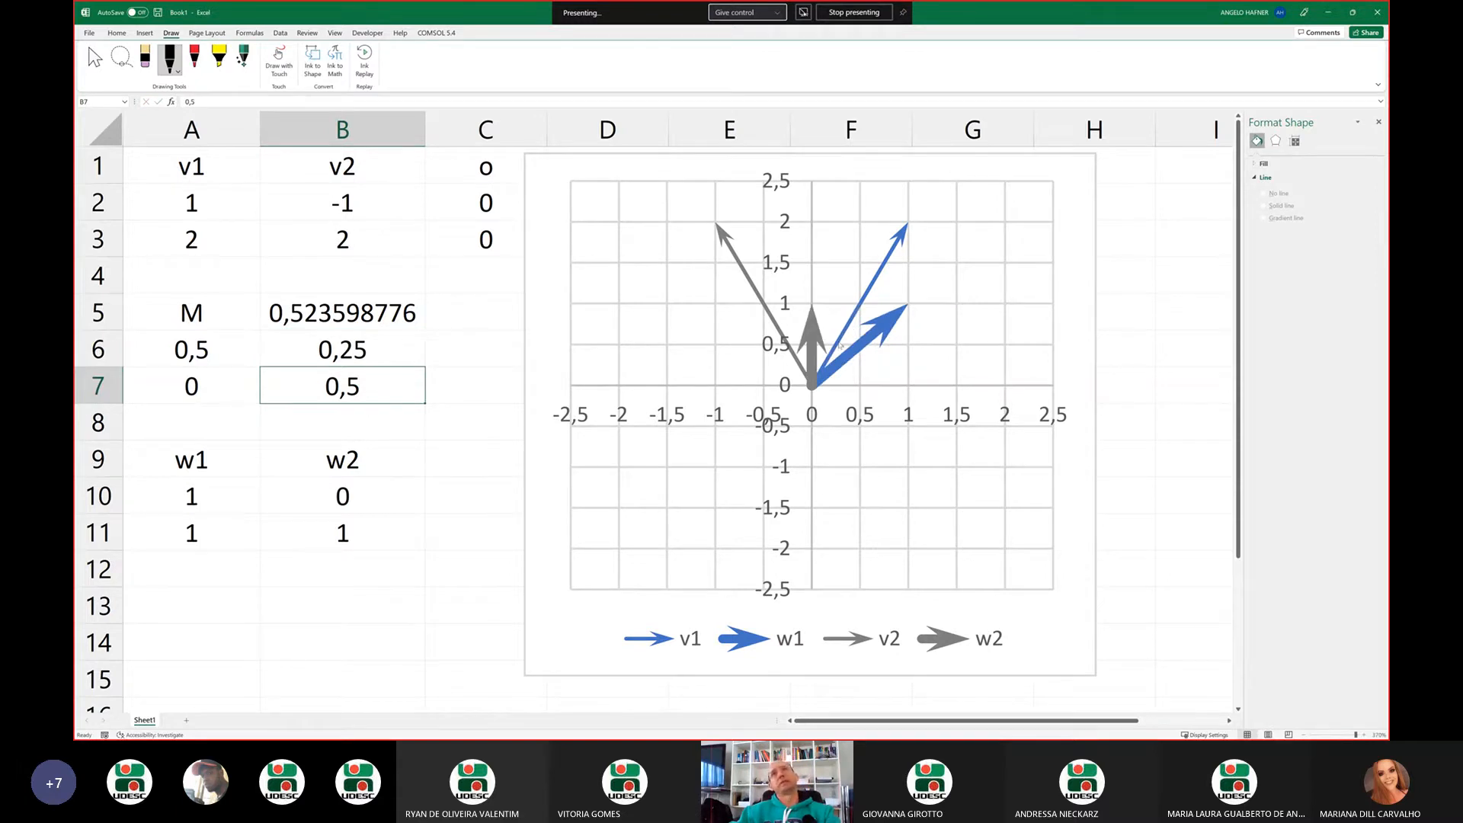
{"action": "left_click", "coordinate": [232, 385]}
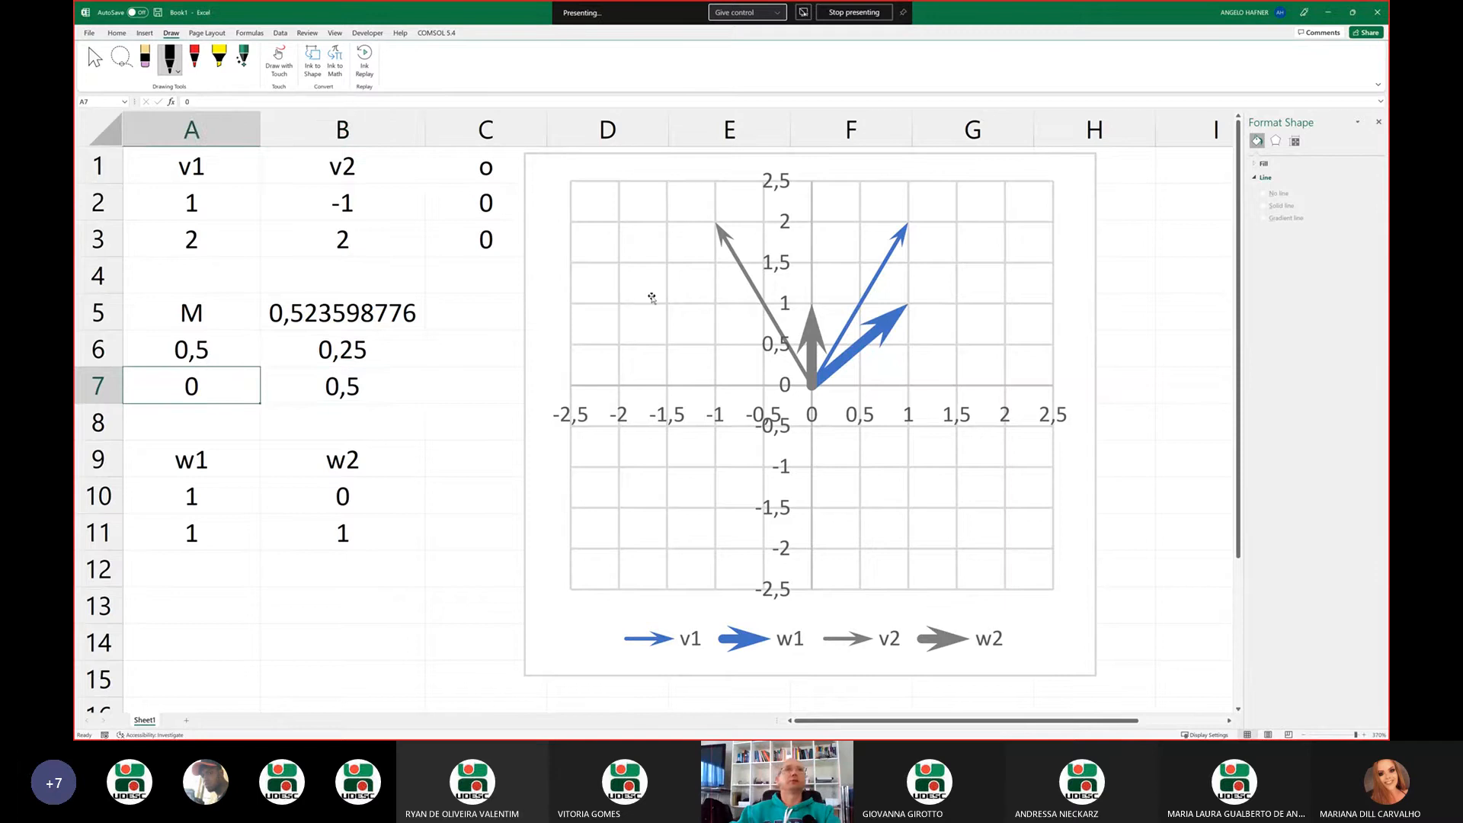
{"action": "type", "text": "0,25"}
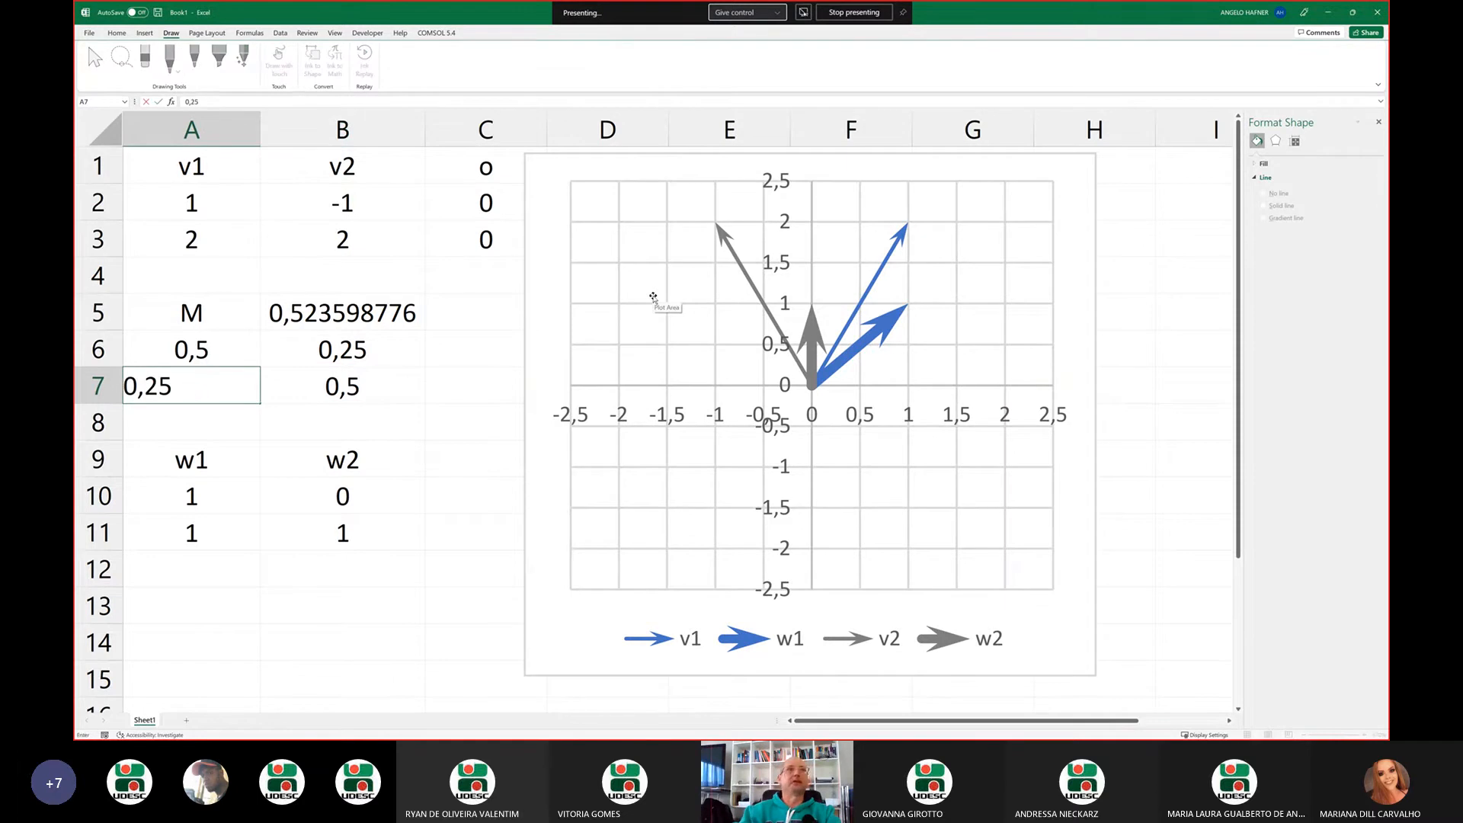
{"action": "key", "text": "Return"}
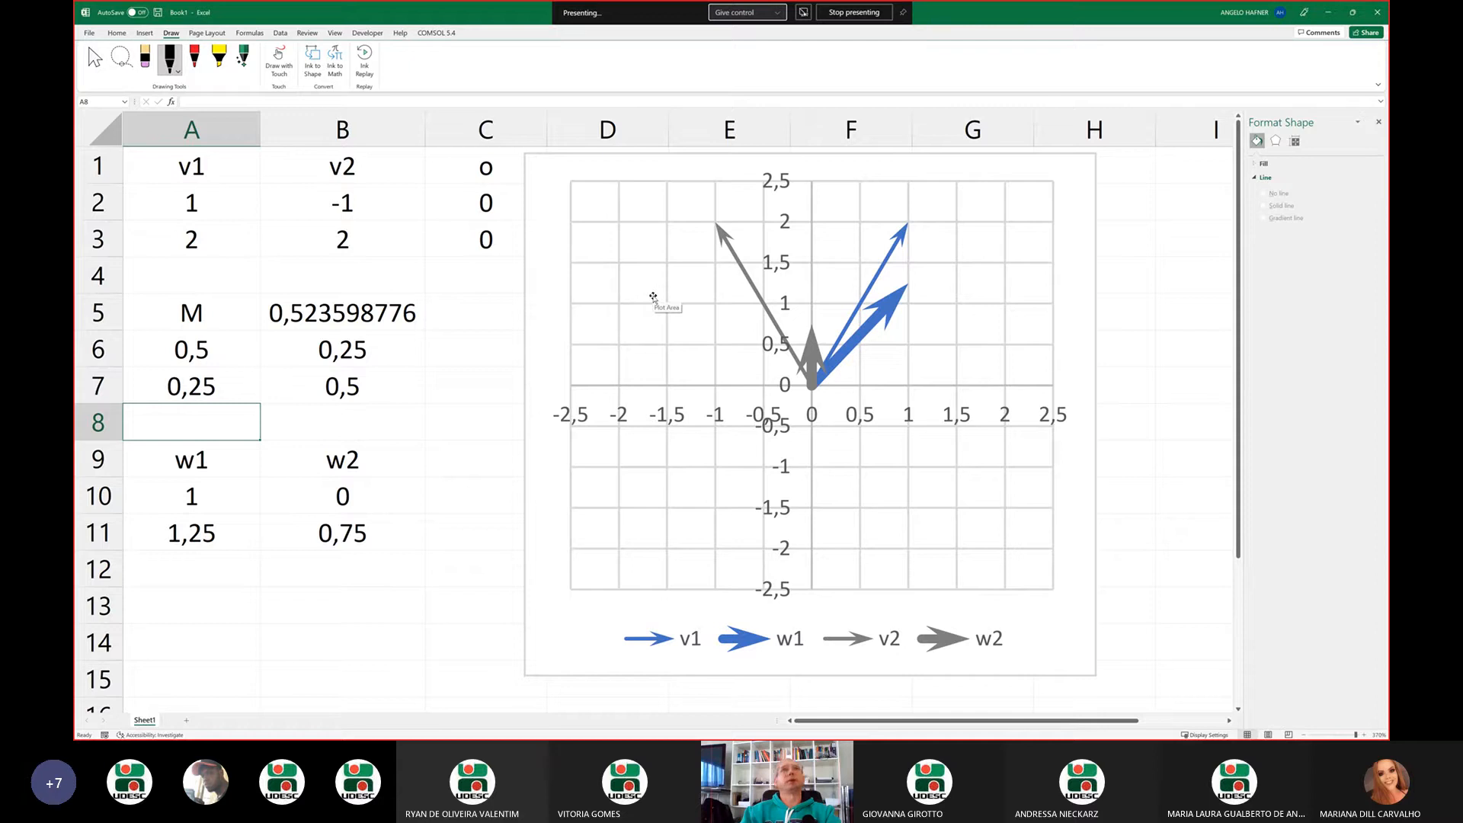
Try 1 in A7 of matrix M, and replace it with 2 to compare the transformed arrows
{"action": "key", "text": "Up"}
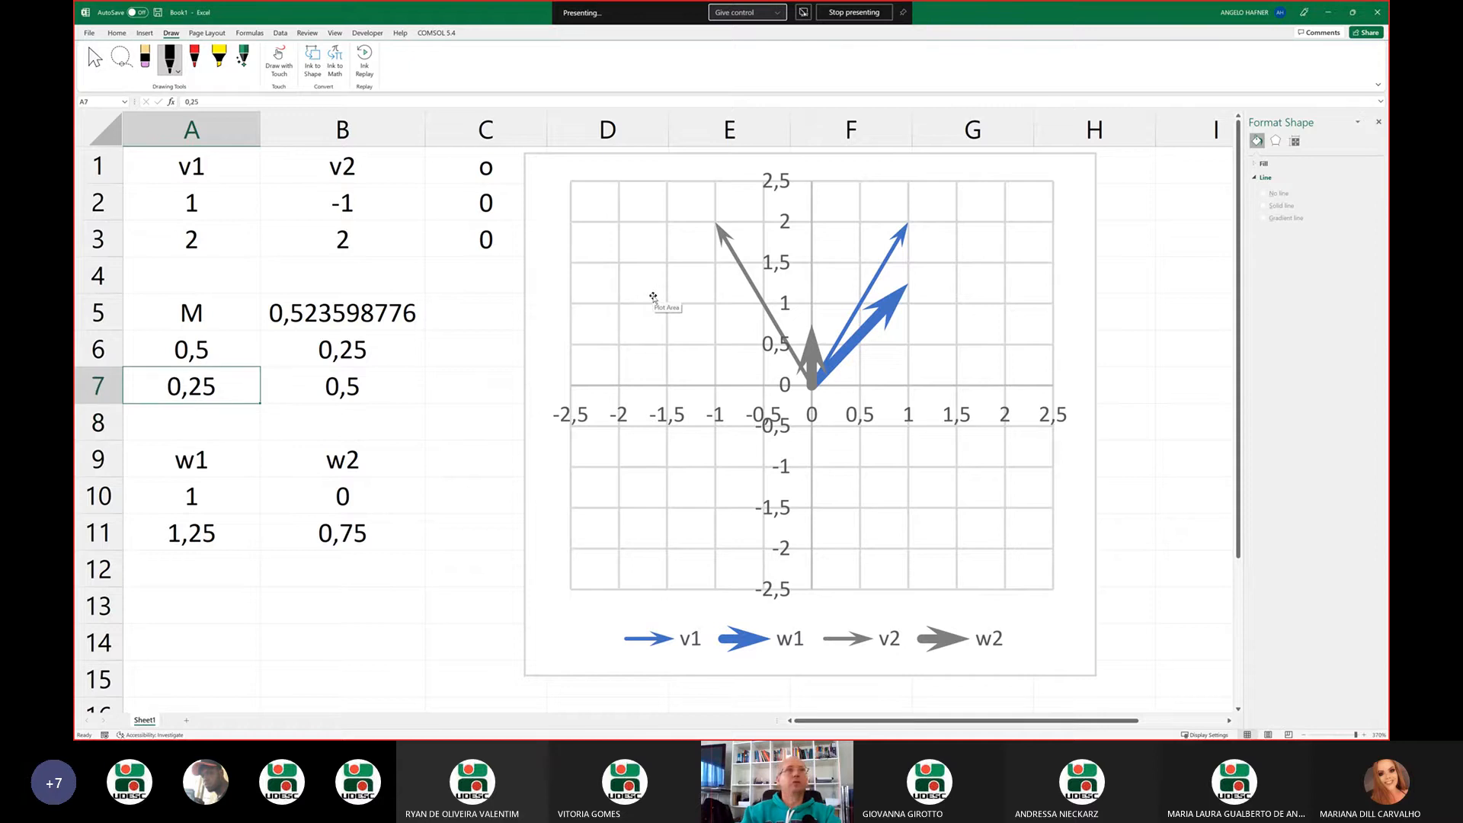
{"action": "type", "text": "1"}
{"action": "key", "text": "Return"}
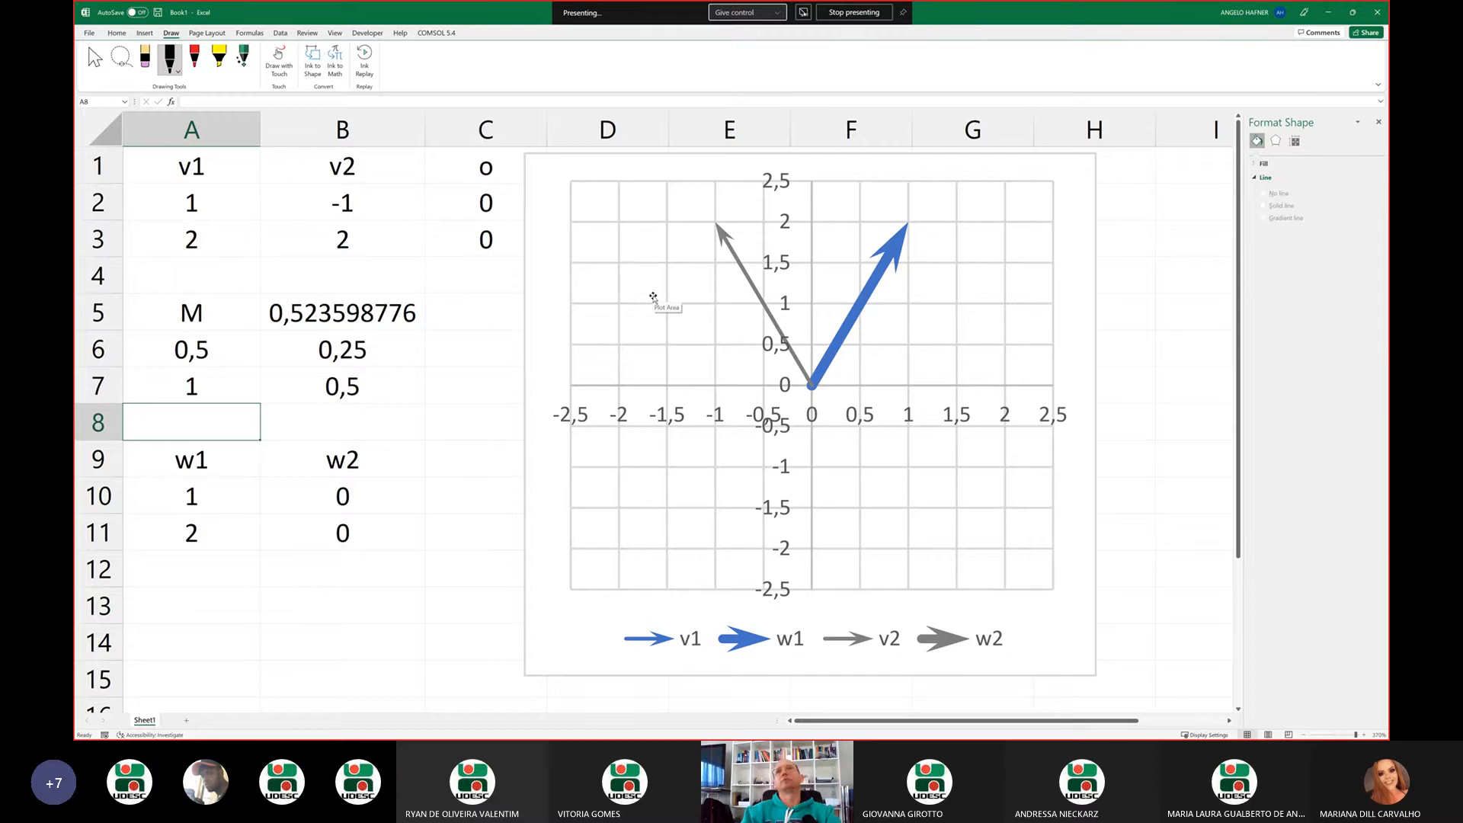
{"action": "key", "text": "Up"}
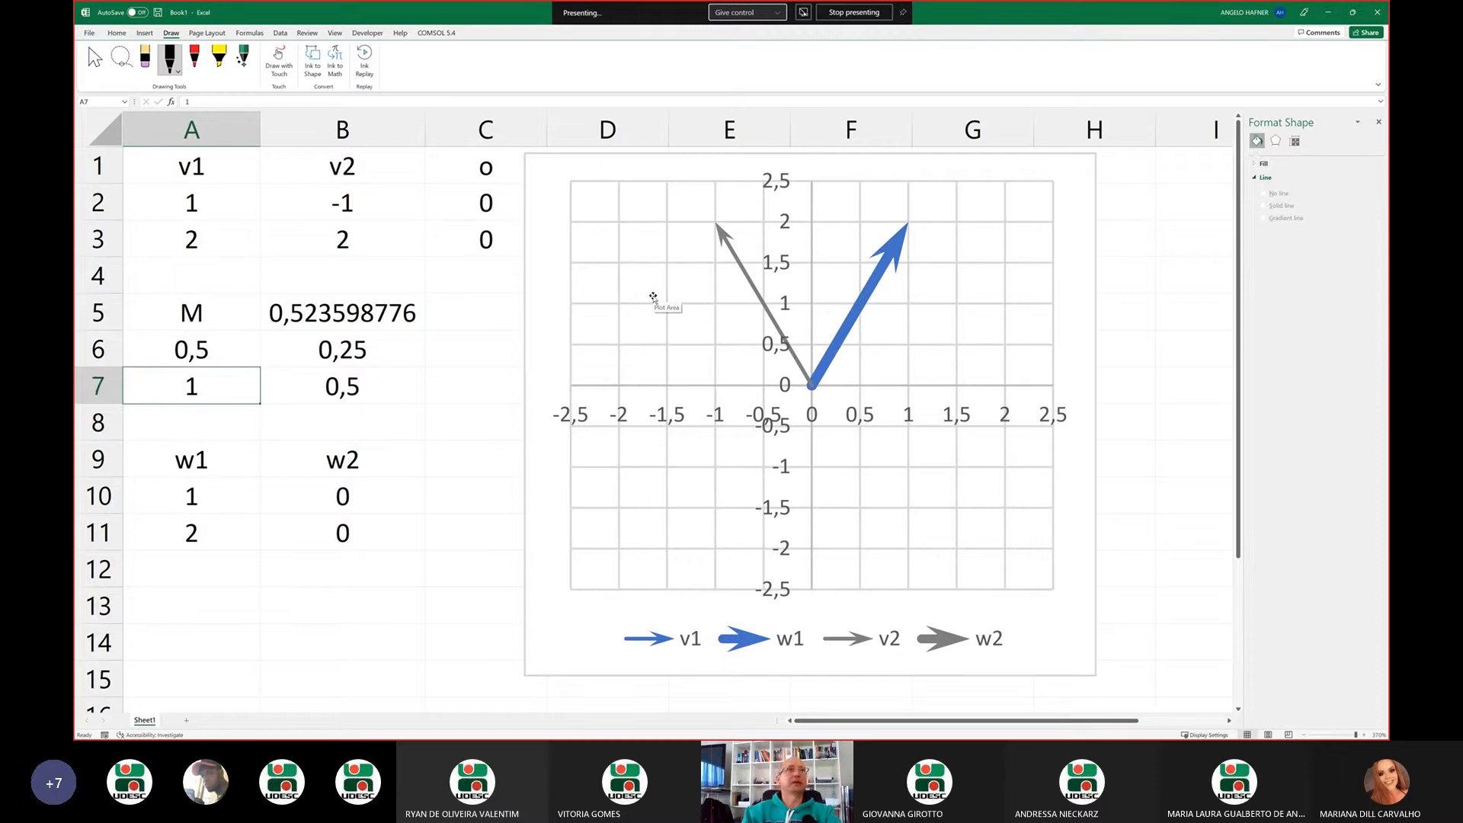
{"action": "type", "text": "2"}
{"action": "key", "text": "Return"}
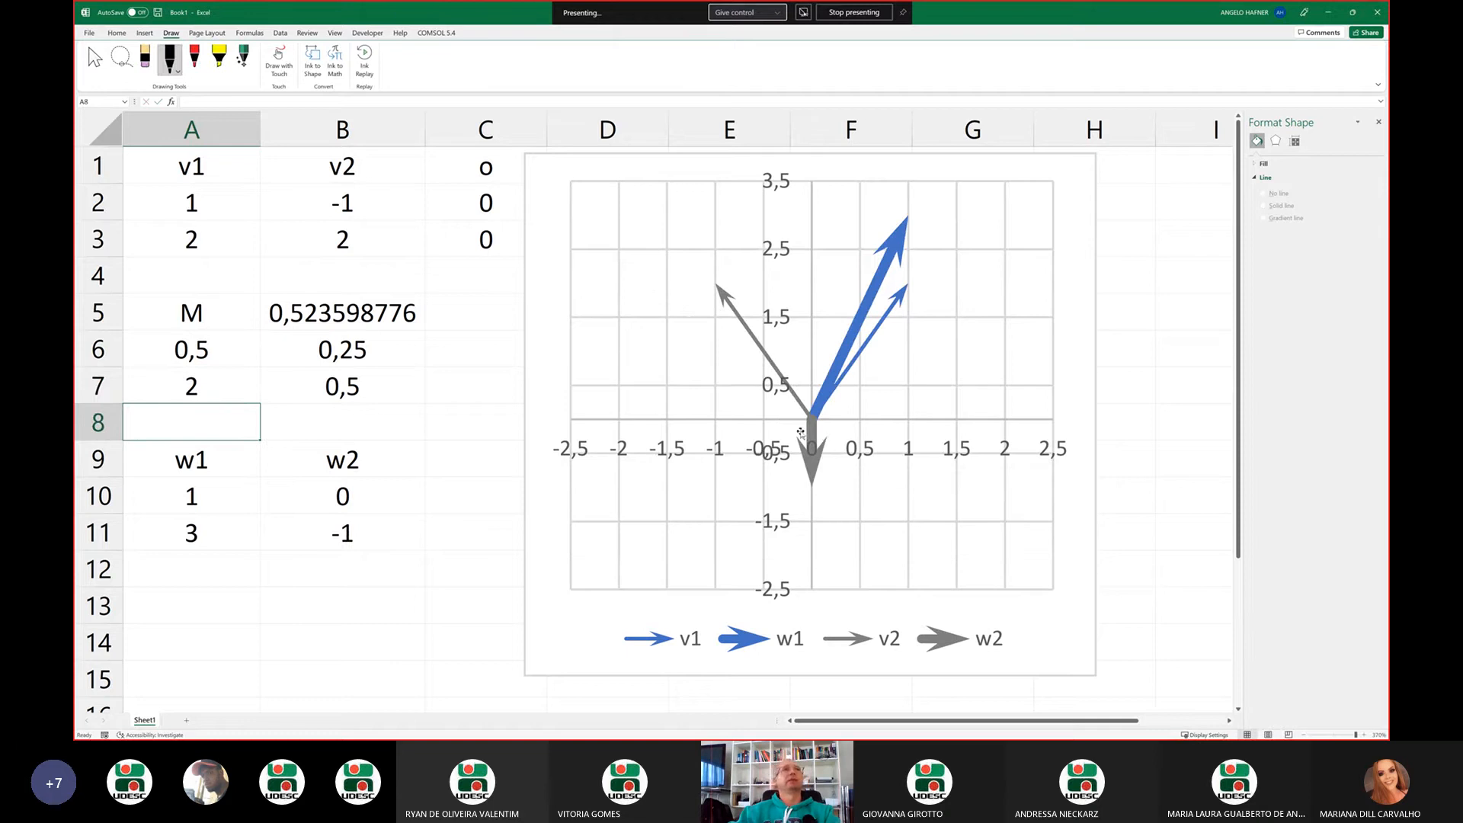
Try -2 in B6 of matrix M, and replace it with -1 to compare the transformed arrows
{"action": "left_click", "coordinate": [423, 354]}
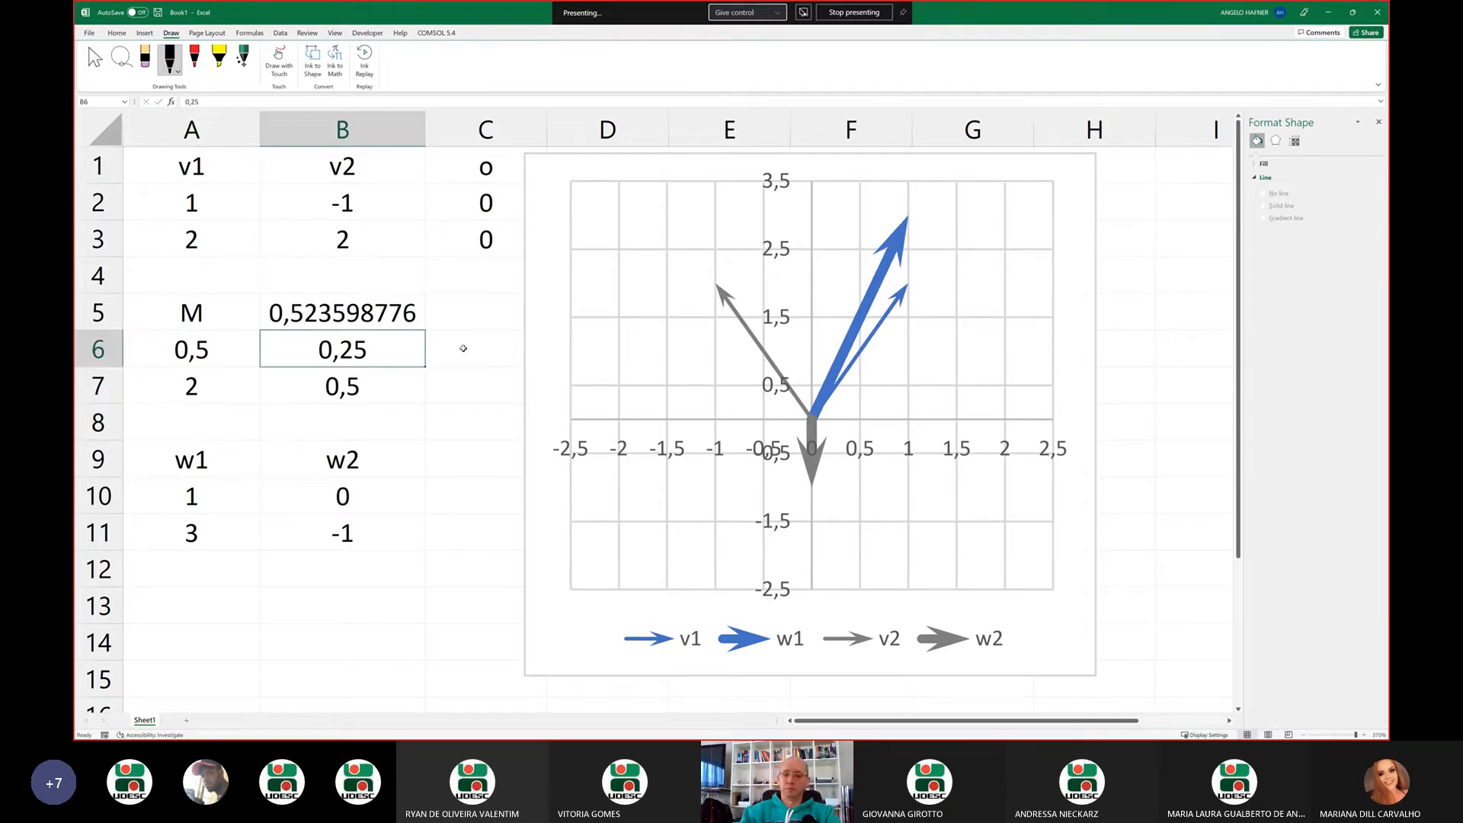
{"action": "type", "text": "-2"}
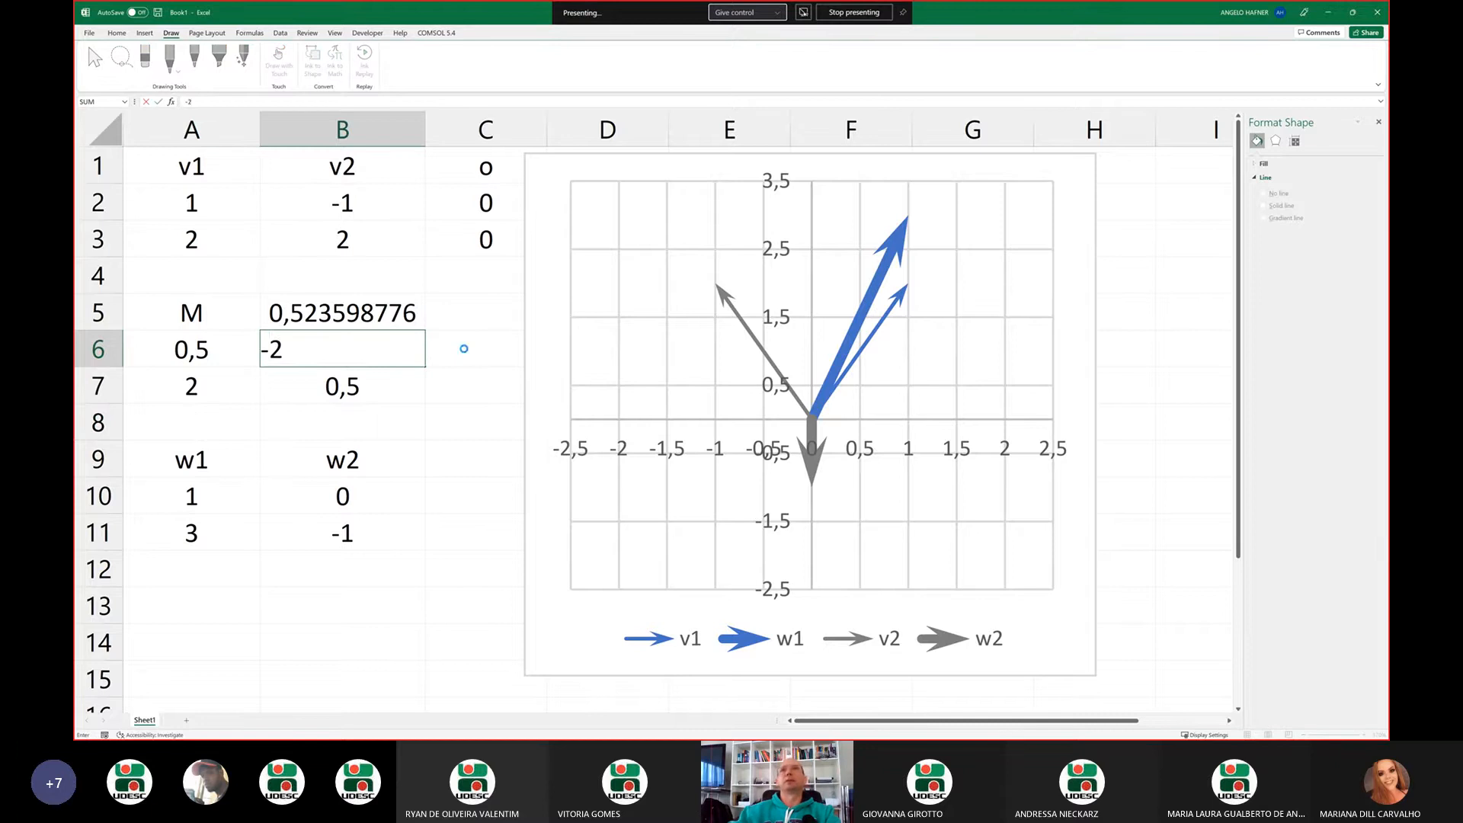
{"action": "key", "text": "Return"}
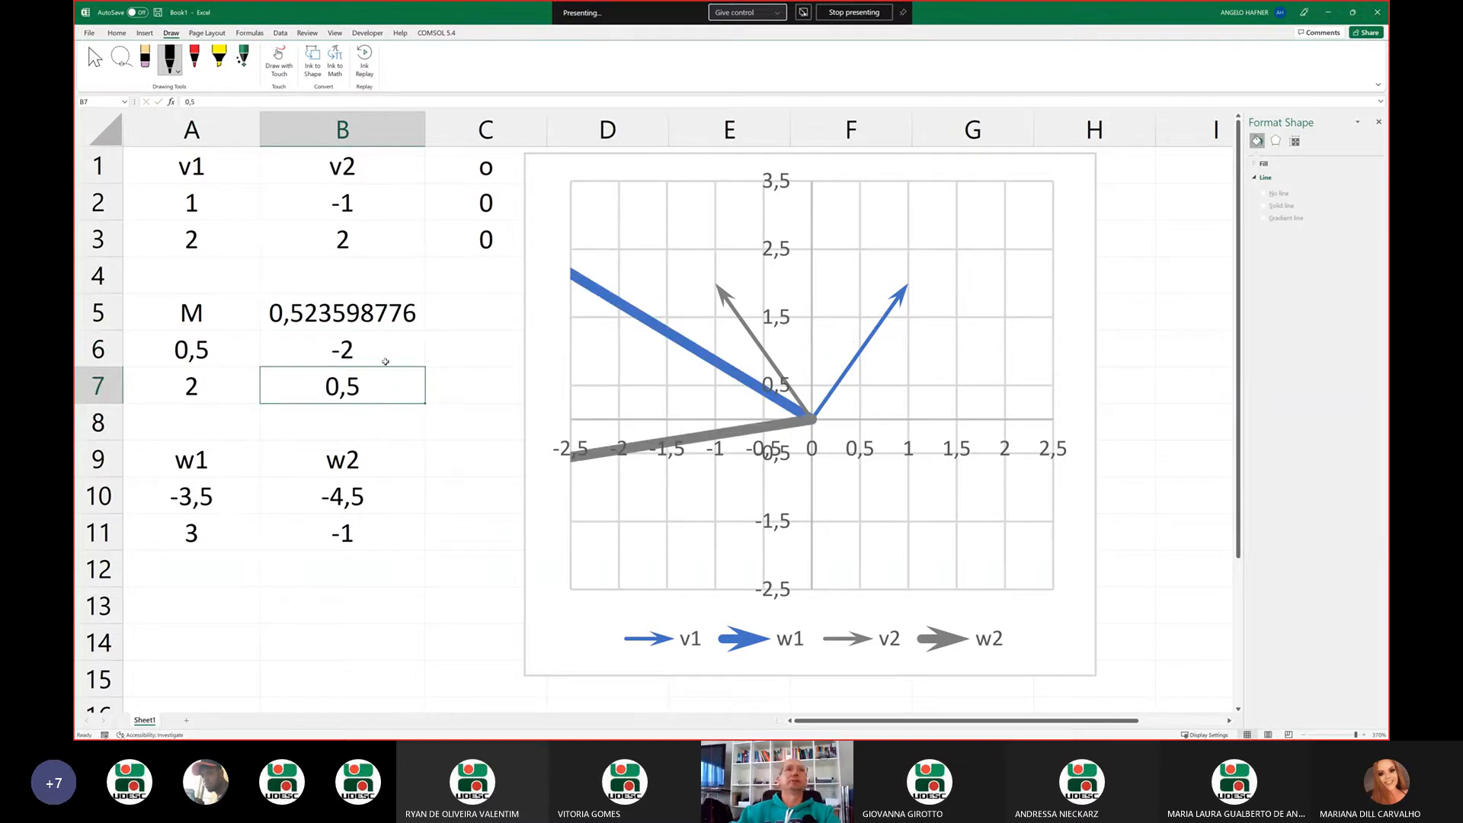
{"action": "left_click", "coordinate": [395, 355]}
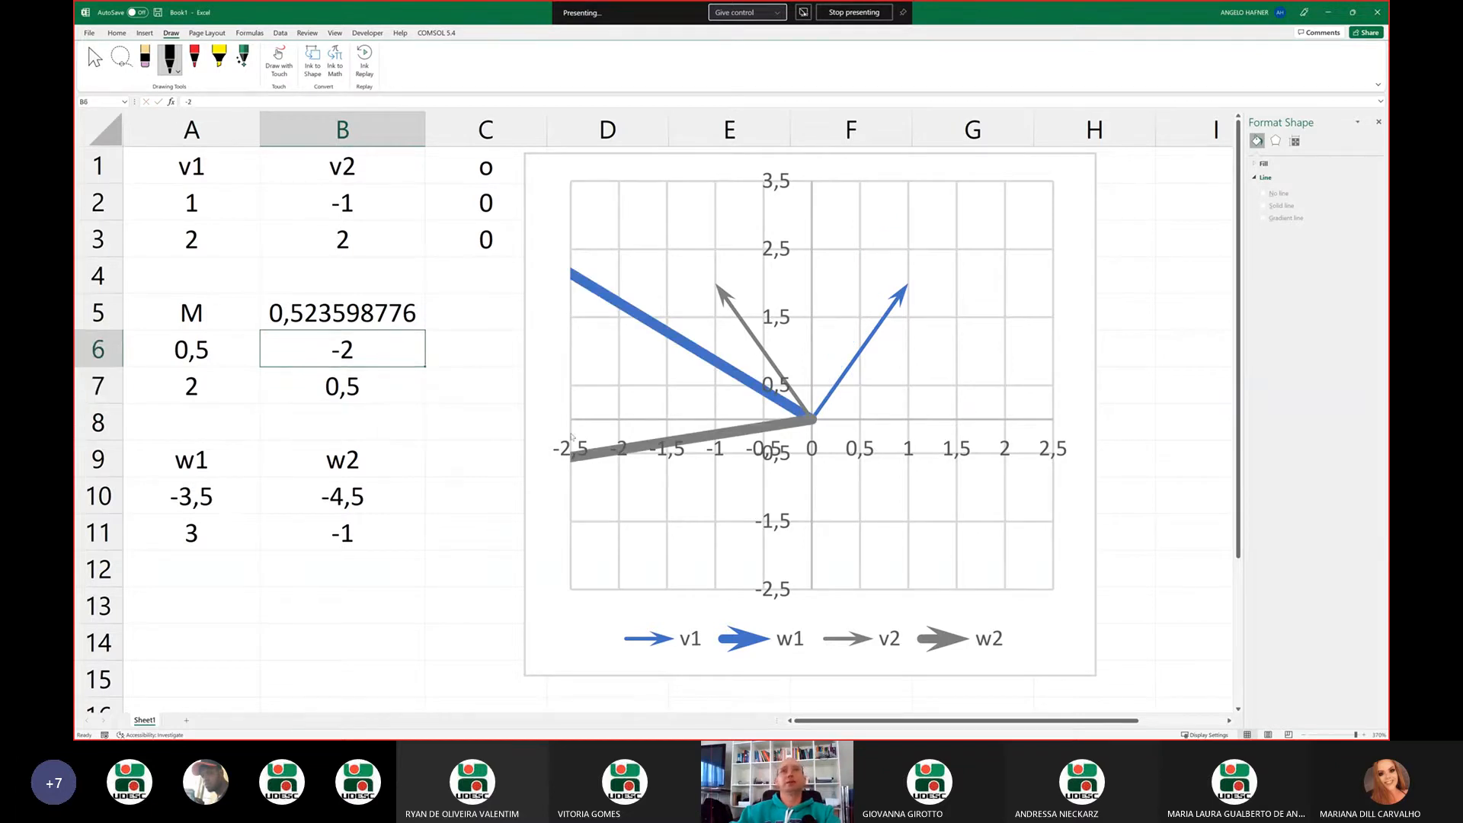
{"action": "type", "text": "-1"}
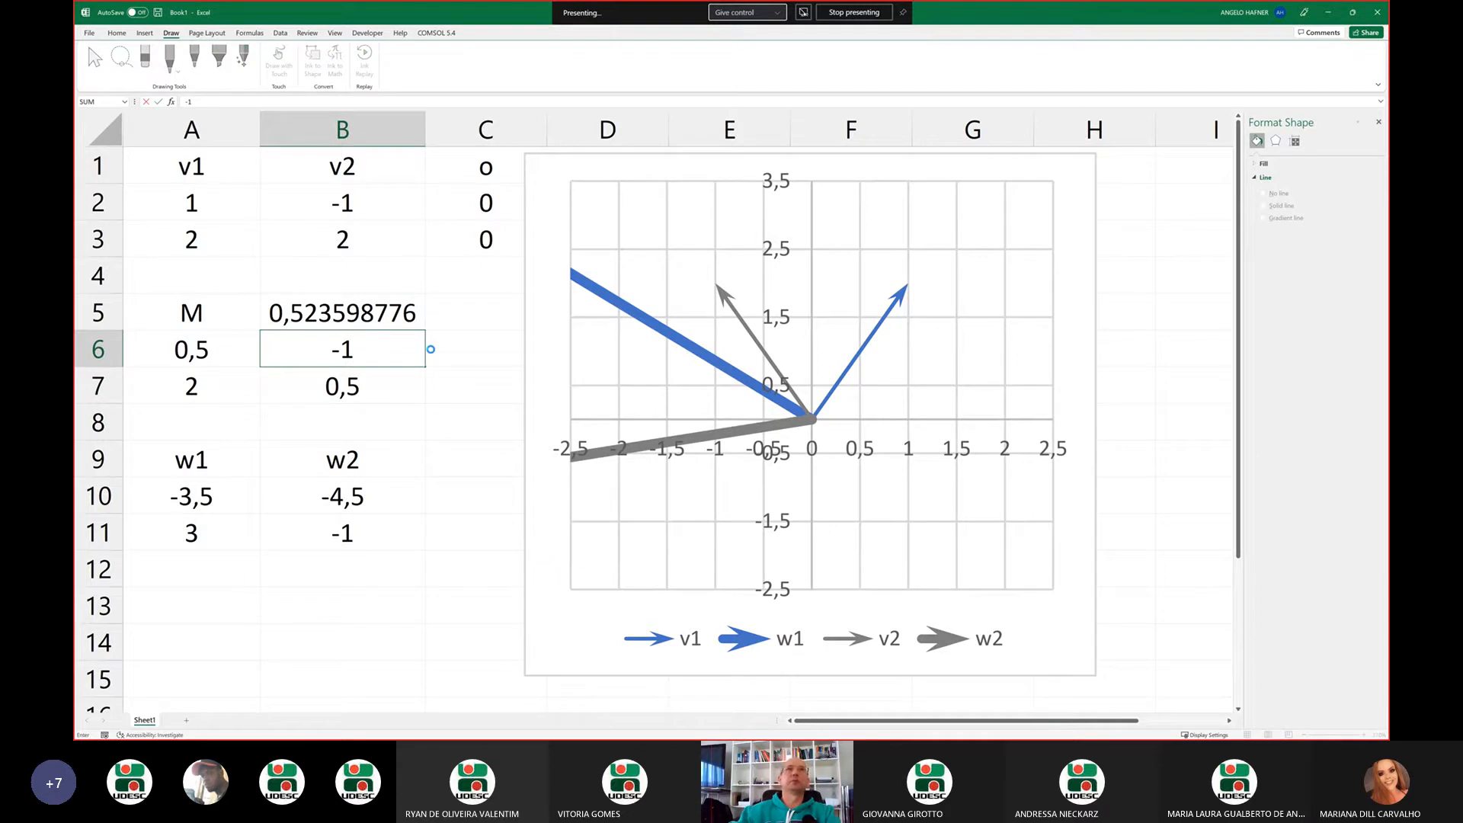
{"action": "key", "text": "Return"}
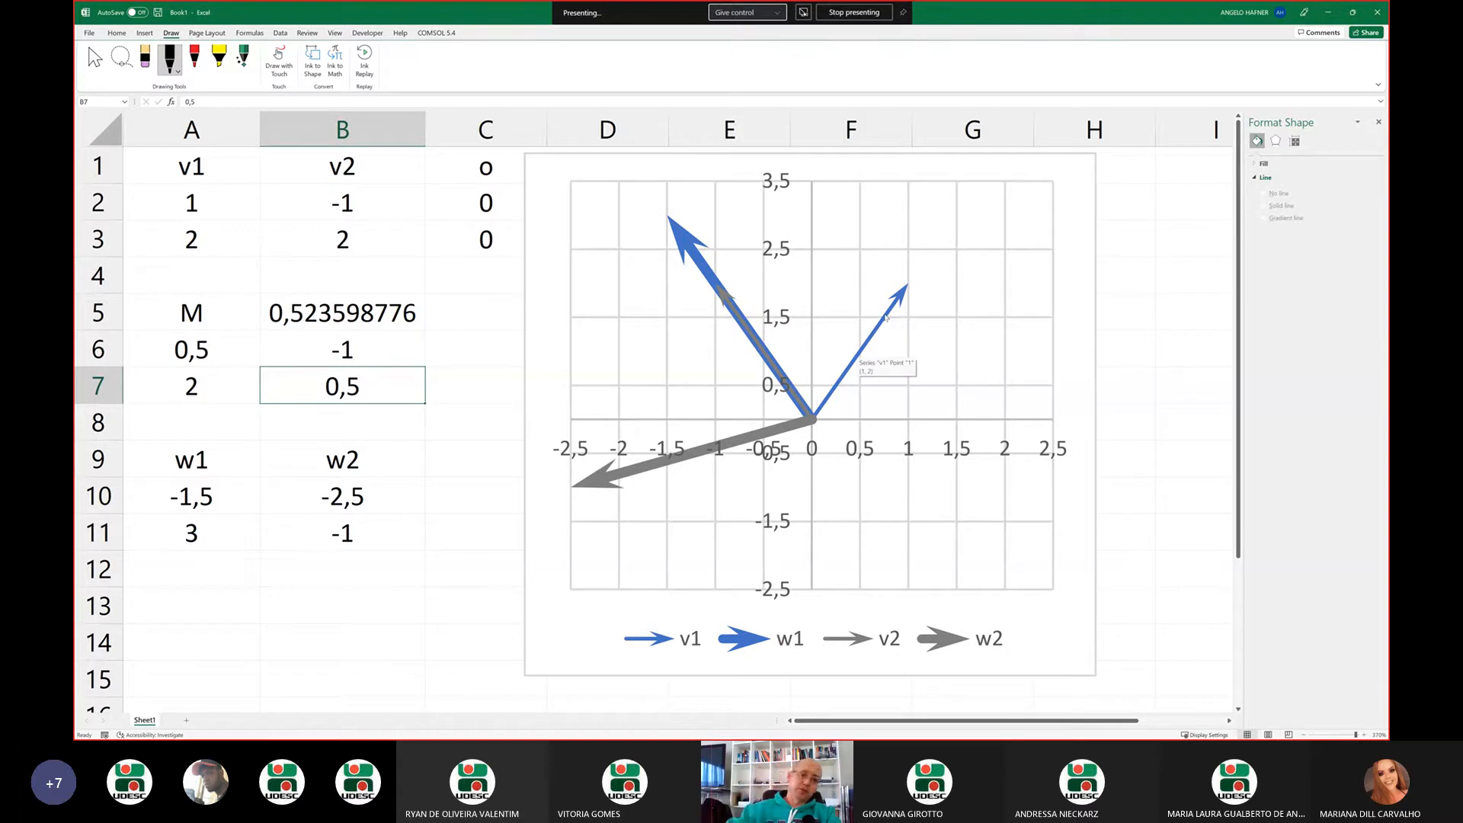
Return to the slide show on linear transformations and advance to the slide "Exemplo de Transformação Linear"
{"action": "left_click", "coordinate": [1327, 13]}
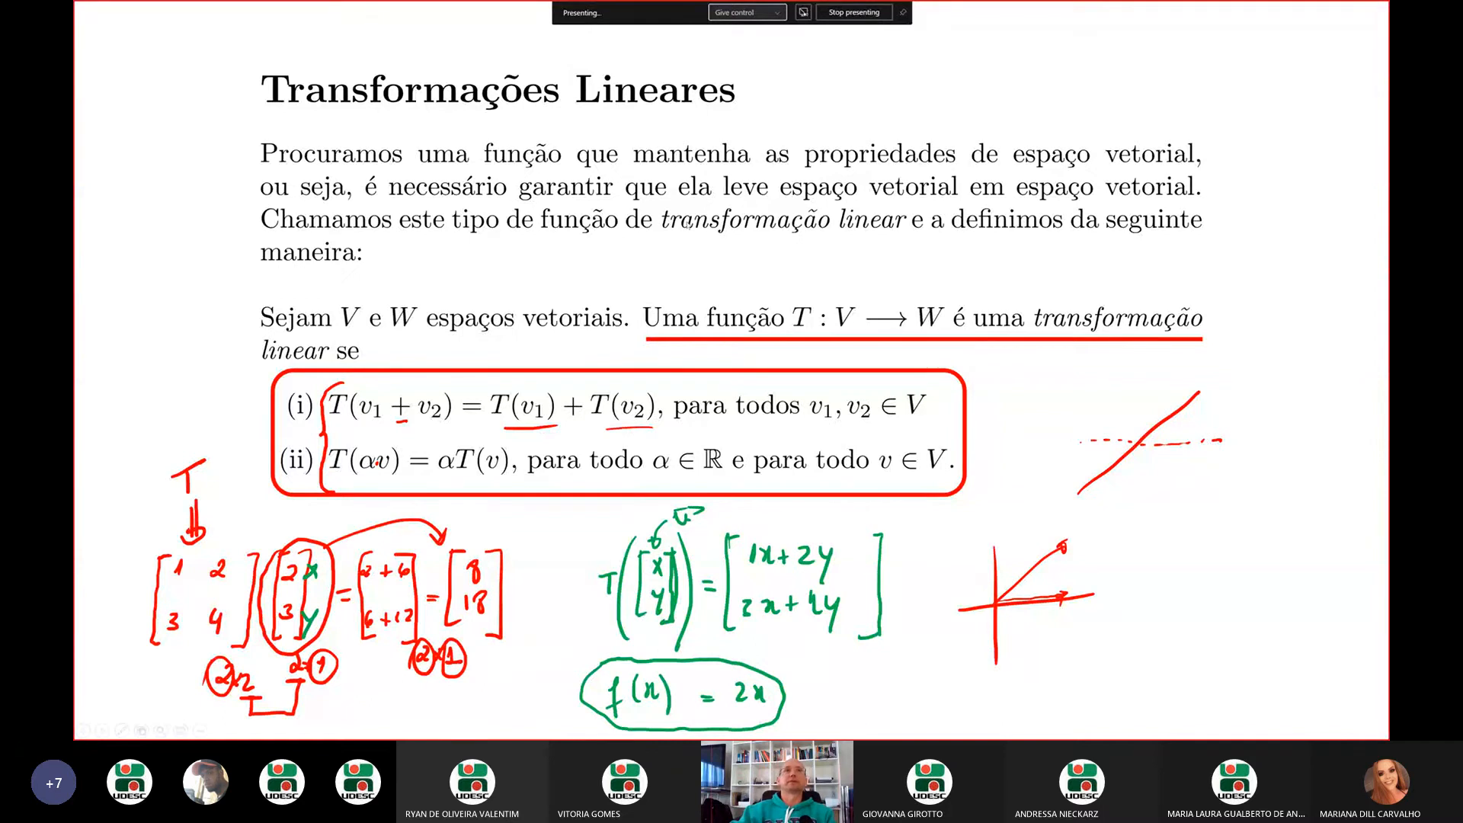
{"action": "key", "text": "Right"}
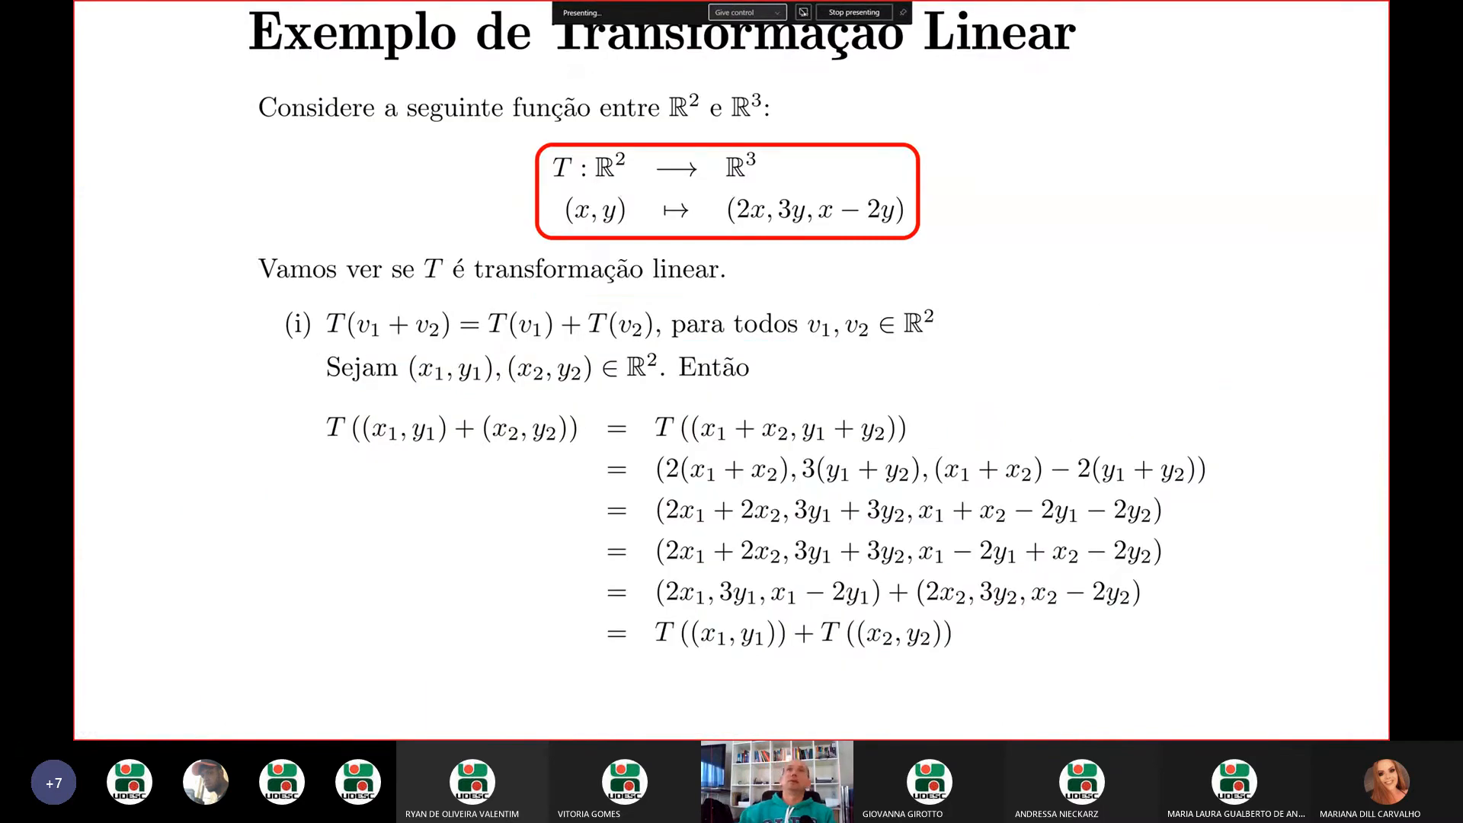